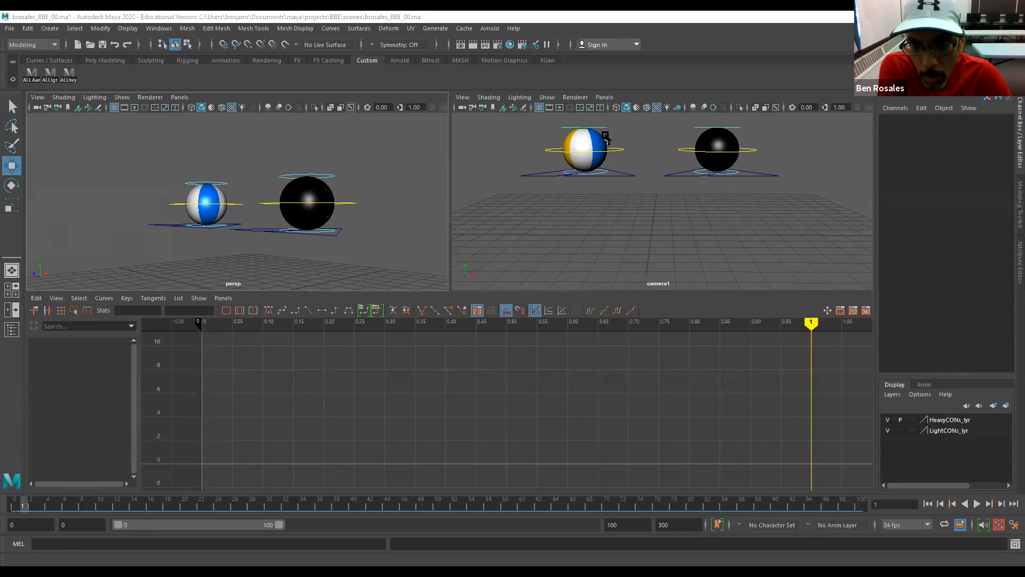
Limit the camera1 view's visible object types to NURBS Surfaces and Polygons so the ball control curves are hidden.
{"action": "left_click", "coordinate": [546, 98]}
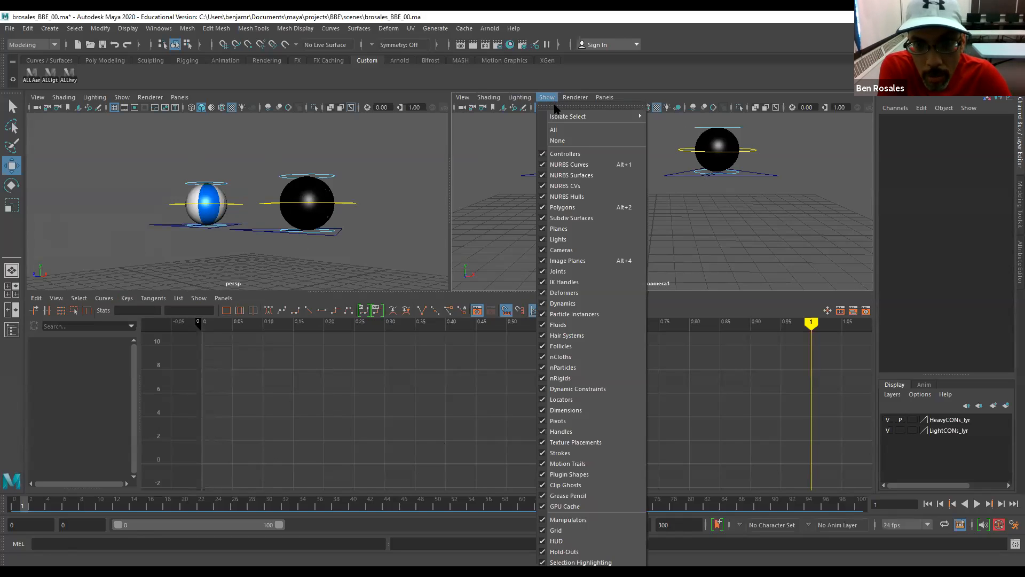
{"action": "left_click", "coordinate": [553, 142]}
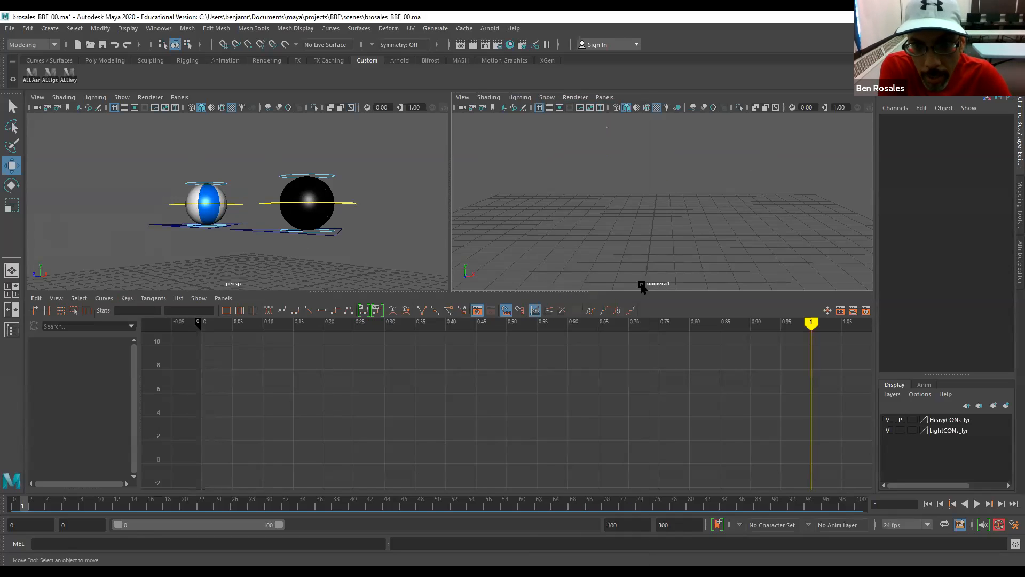
{"action": "left_click", "coordinate": [547, 97]}
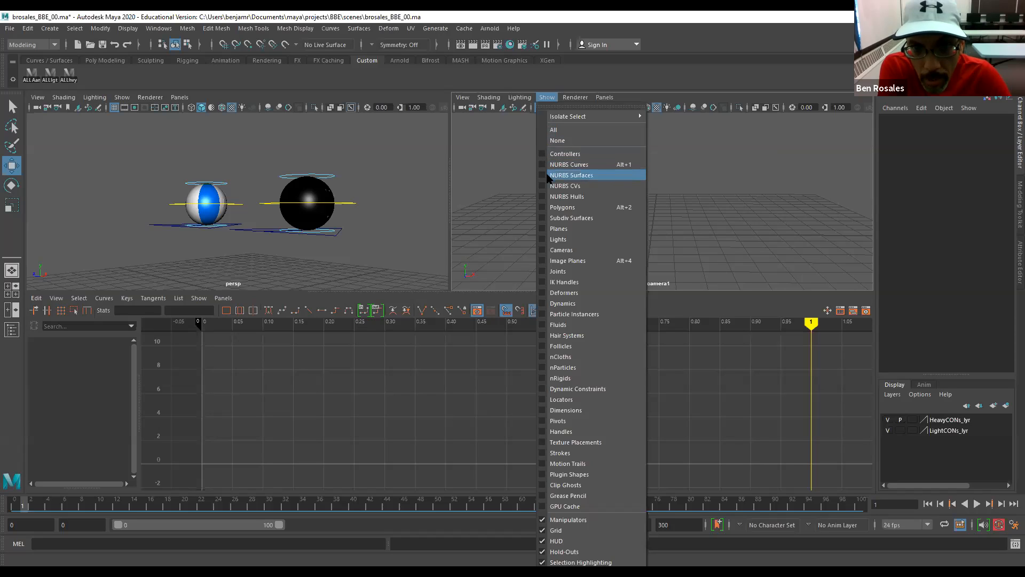
{"action": "left_click", "coordinate": [570, 175]}
{"action": "left_click", "coordinate": [547, 97]}
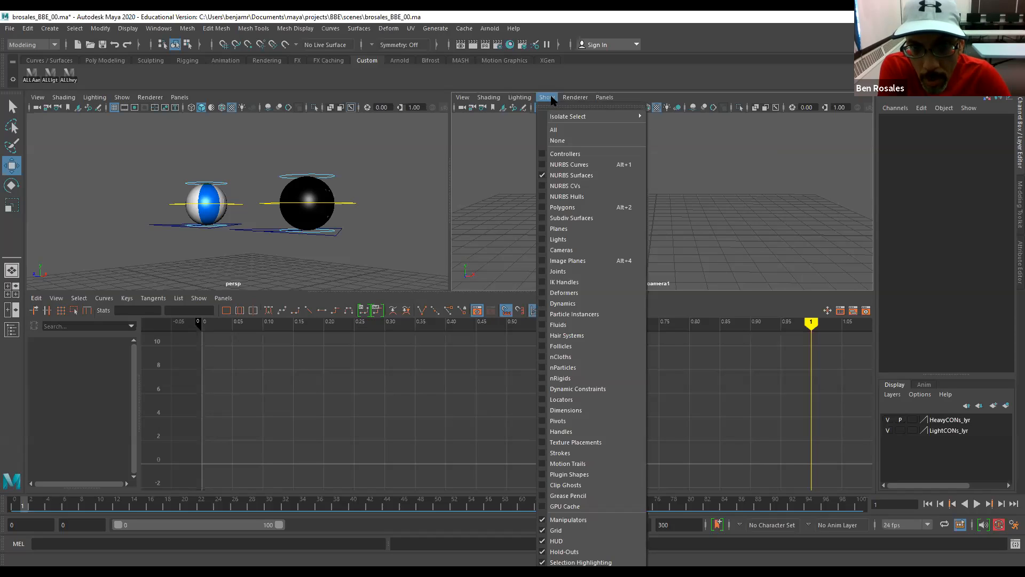
{"action": "left_click", "coordinate": [547, 207]}
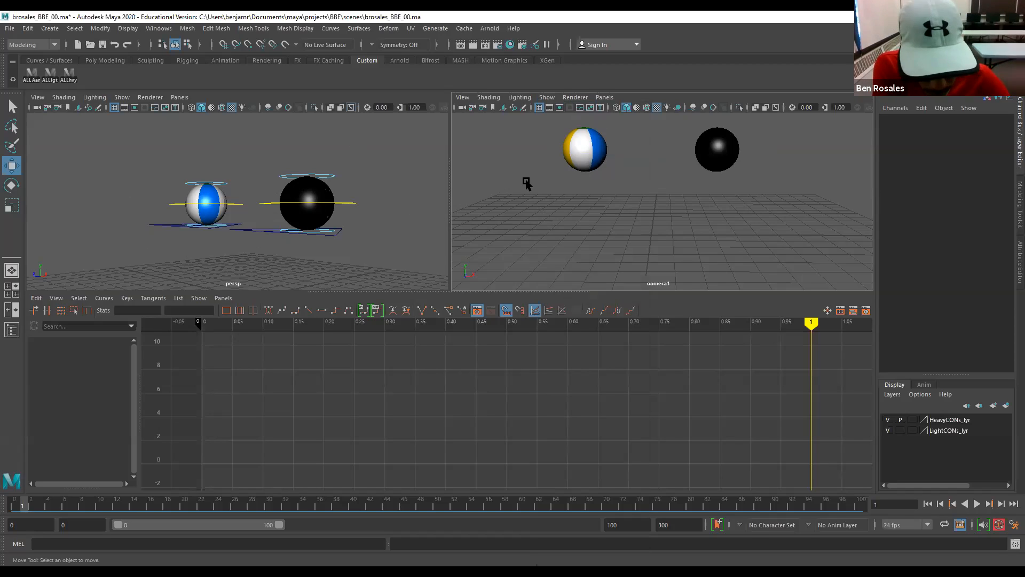
Cycle the camera1 view through wireframe, shaded, textured and scene-lighting display modes.
{"action": "key", "text": "4"}
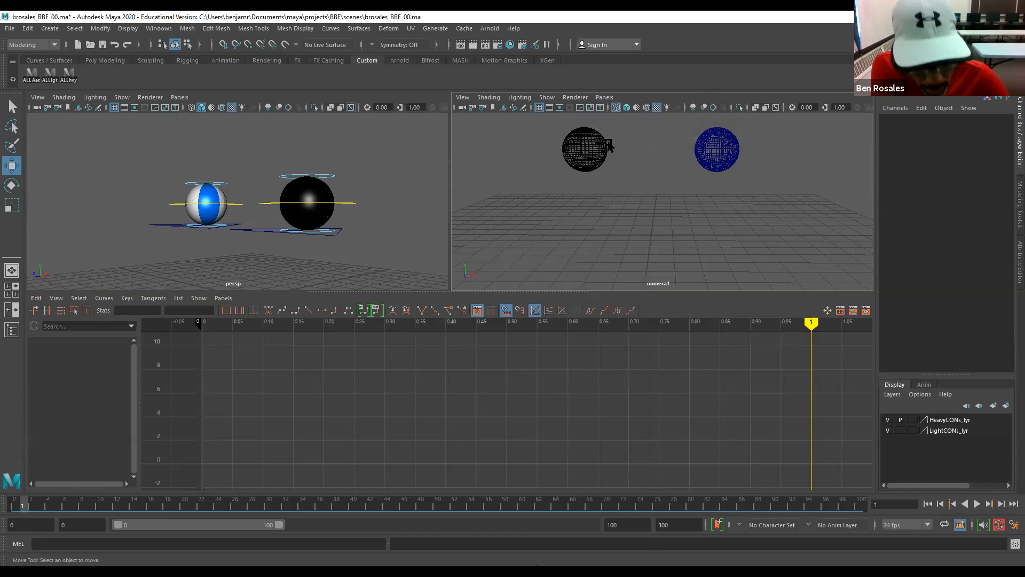
{"action": "key", "text": "5"}
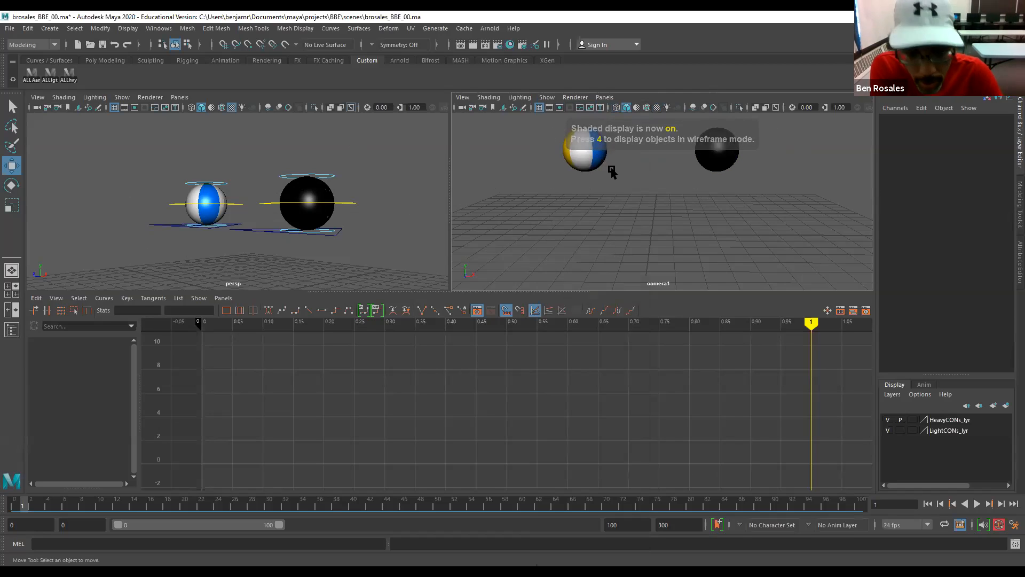
{"action": "key", "text": "6"}
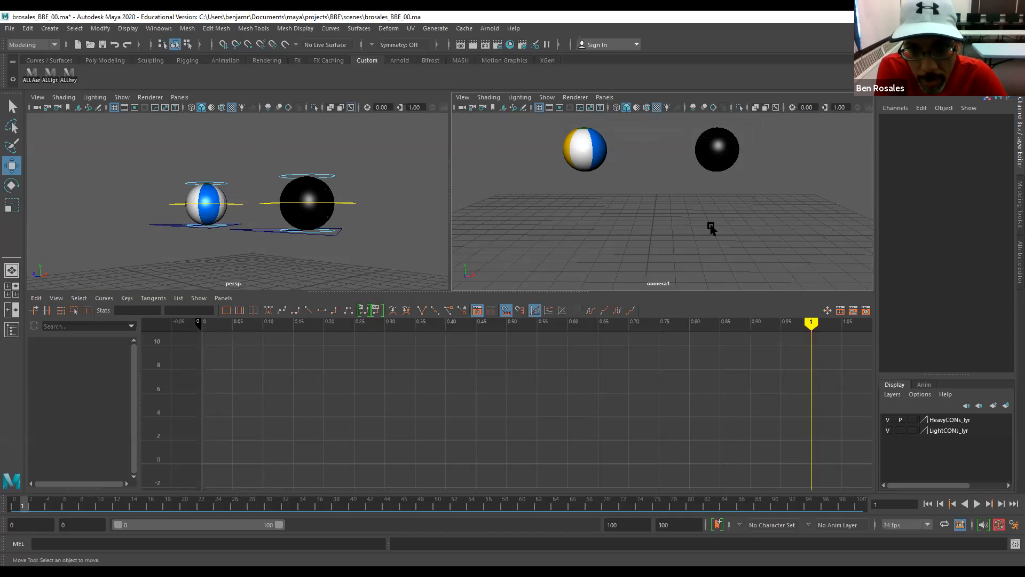
{"action": "key", "text": "7"}
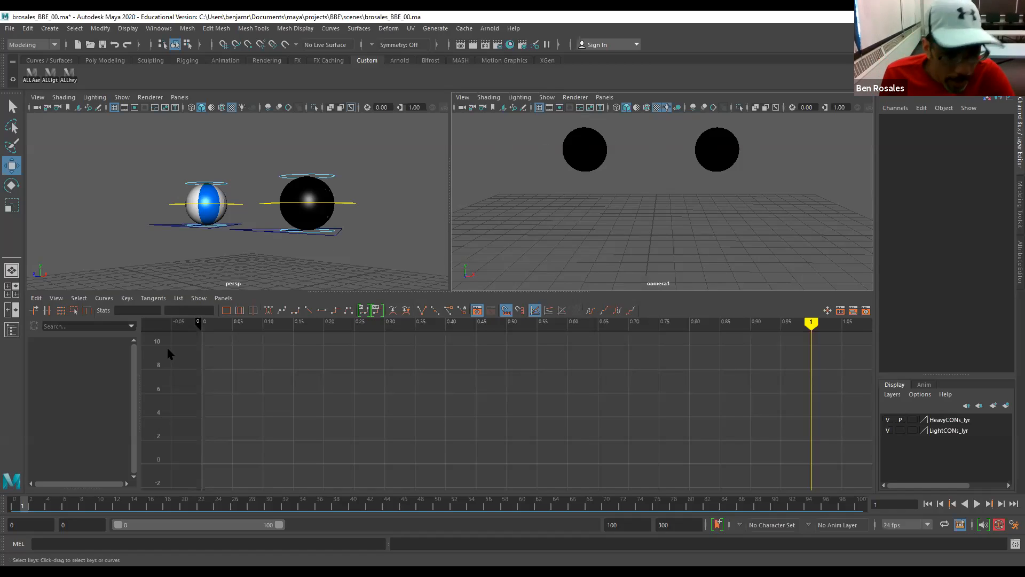
Select all of the light ball's controls to show their animation curves in the graph editor.
{"action": "left_click_drag", "start_coordinate": [209, 235], "coordinate": [169, 320], "text": "alt"}
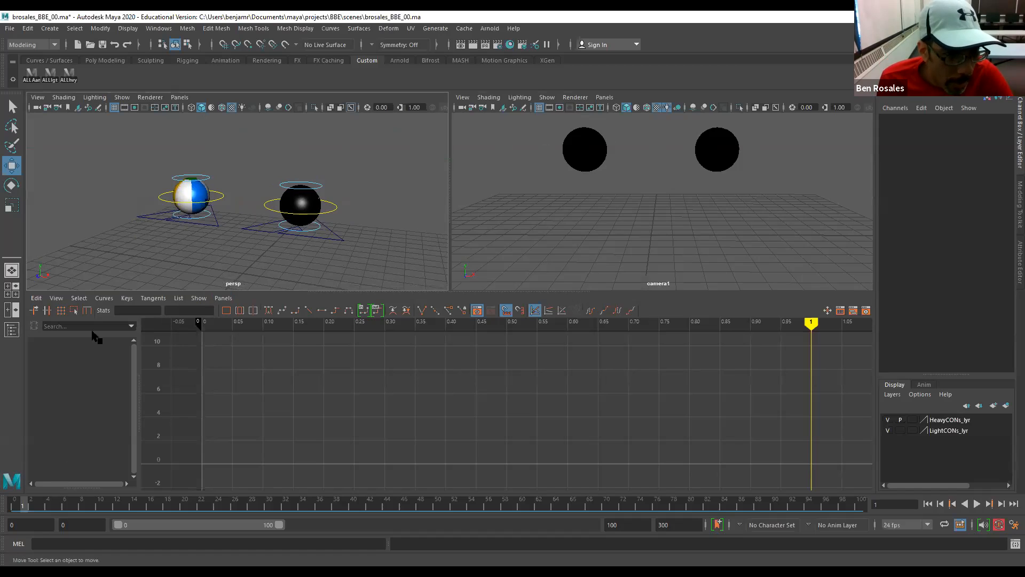
{"action": "left_click_drag", "start_coordinate": [187, 224], "coordinate": [50, 144], "text": "alt"}
{"action": "left_click", "coordinate": [51, 75]}
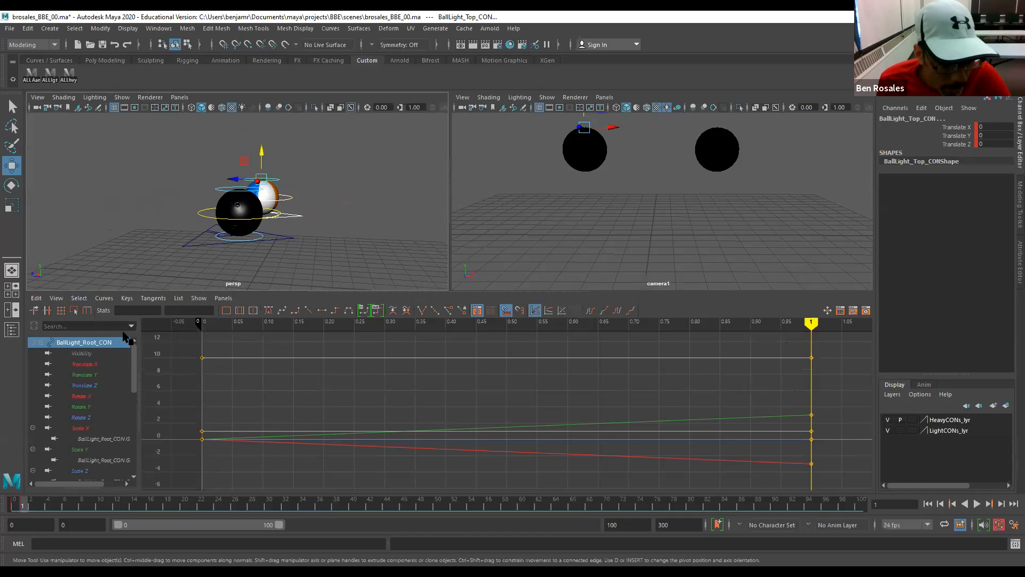
Play the animation briefly, stop it, and inspect the balls in the persp view at frame 0.
{"action": "key", "text": "alt+v"}
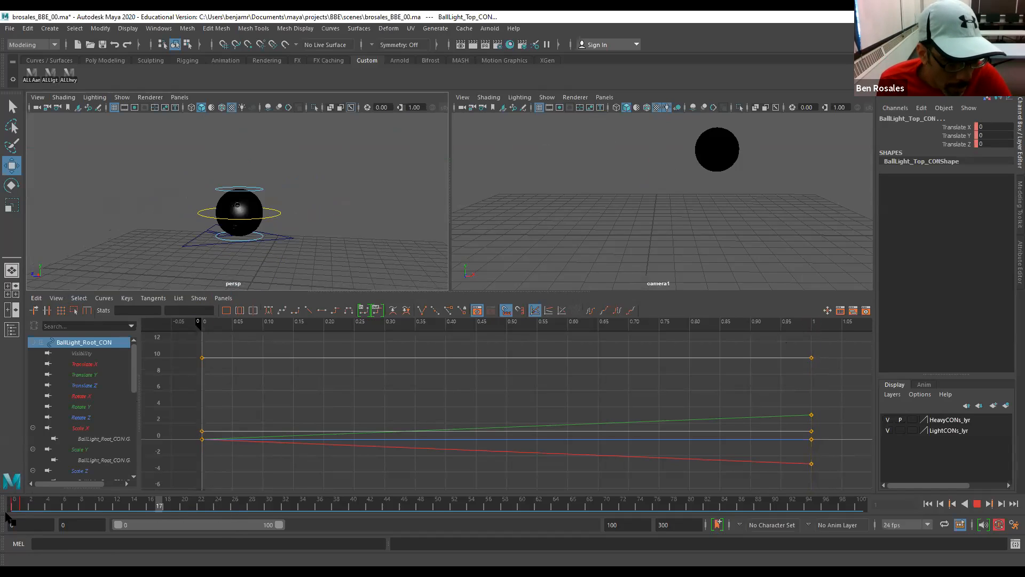
{"action": "key", "text": "Escape"}
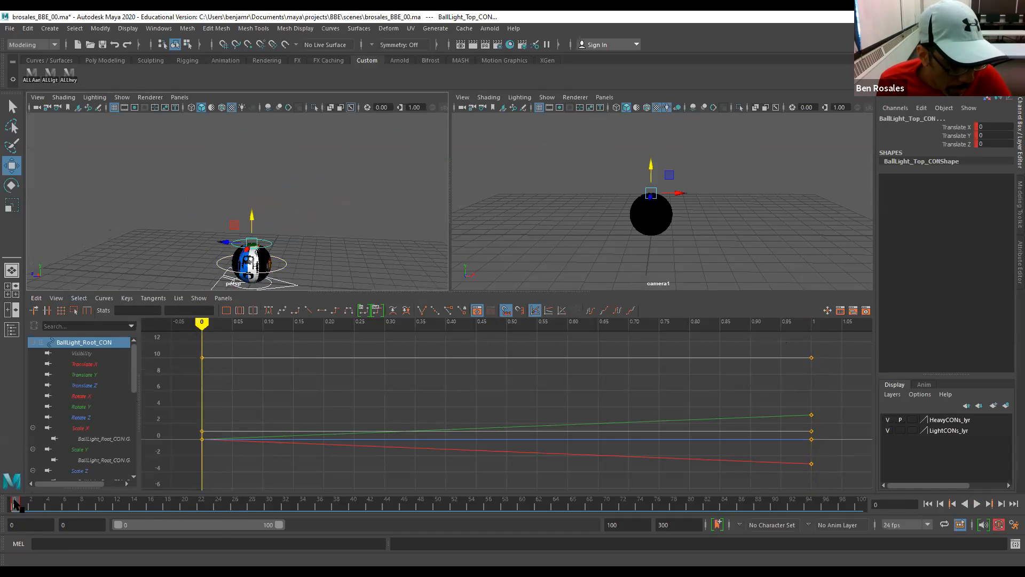
{"action": "key", "text": "alt+v"}
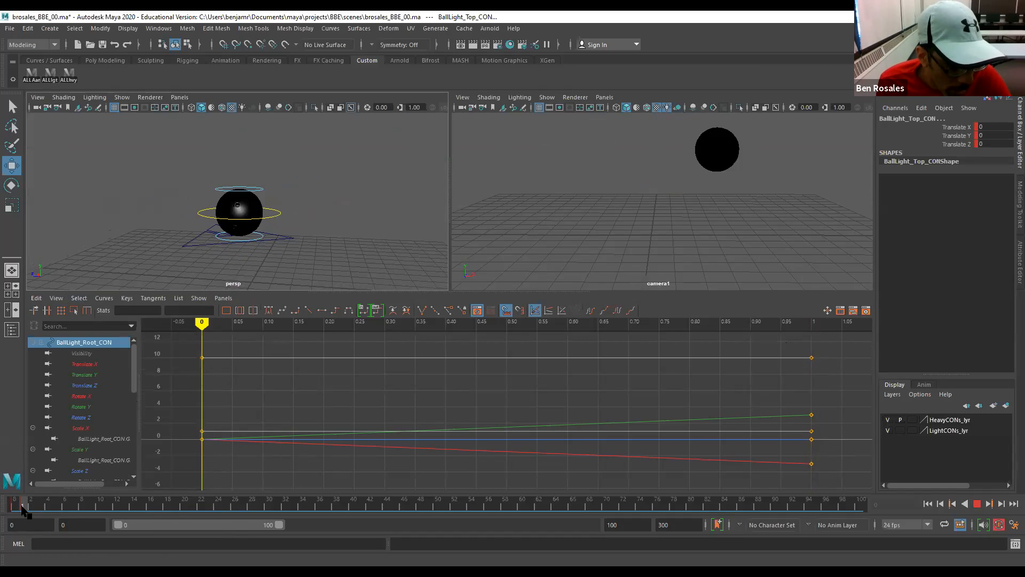
{"action": "key", "text": "Escape"}
{"action": "left_click_drag", "start_coordinate": [164, 249], "coordinate": [130, 250], "text": "alt"}
{"action": "middle_click_drag", "start_coordinate": [158, 249], "coordinate": [175, 187], "text": "alt"}
{"action": "left_click_drag", "start_coordinate": [155, 191], "coordinate": [135, 190], "text": "alt"}
{"action": "right_click_drag", "start_coordinate": [135, 190], "coordinate": [177, 238], "text": "alt"}
{"action": "left_click_drag", "start_coordinate": [165, 240], "coordinate": [212, 231], "text": "alt"}
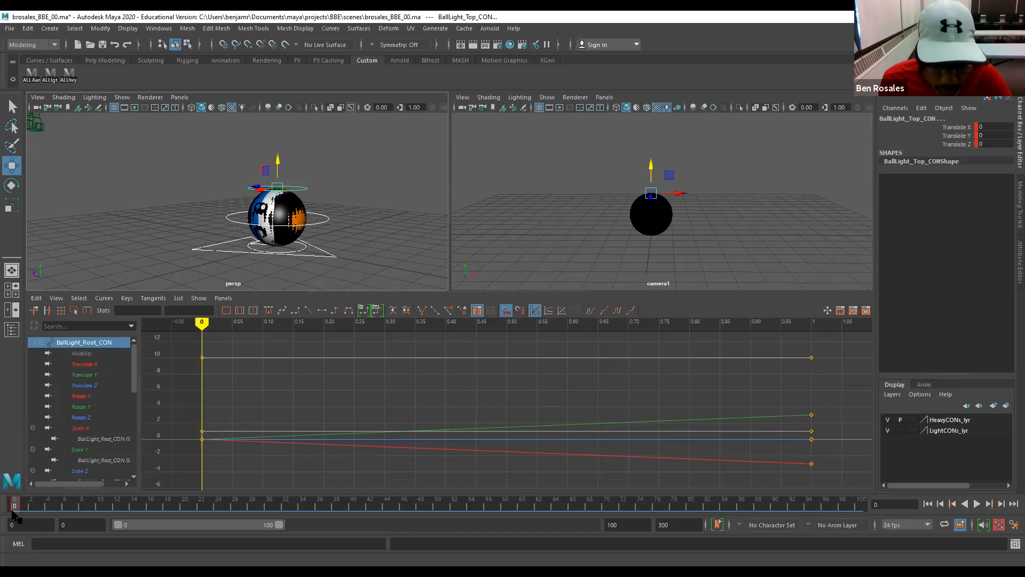
Flip repeatedly between the keys at frames 0 and 1 to compare the light ball's two poses.
{"action": "key", "text": "period"}
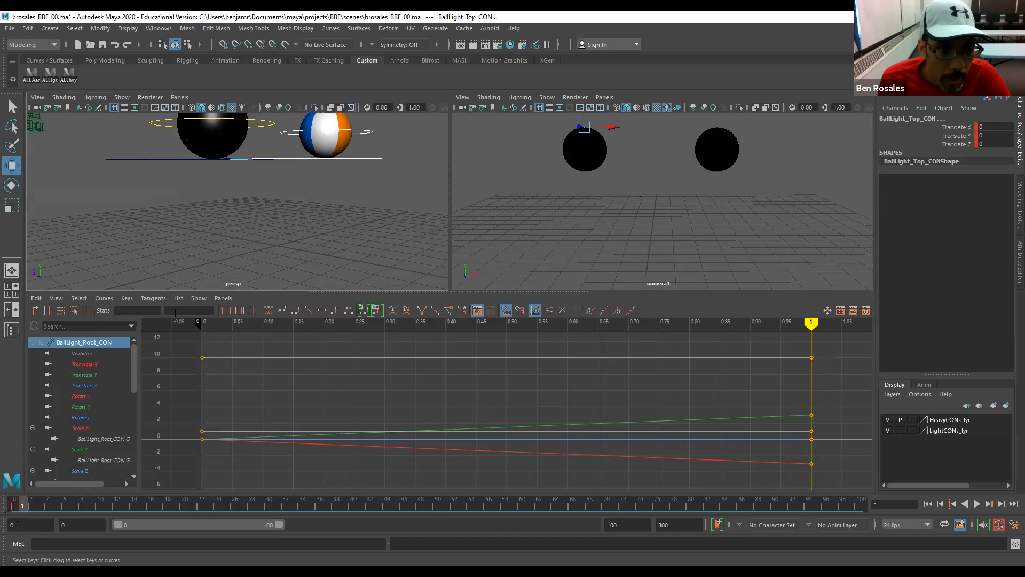
{"action": "left_click_drag", "start_coordinate": [213, 202], "coordinate": [240, 220], "text": "alt"}
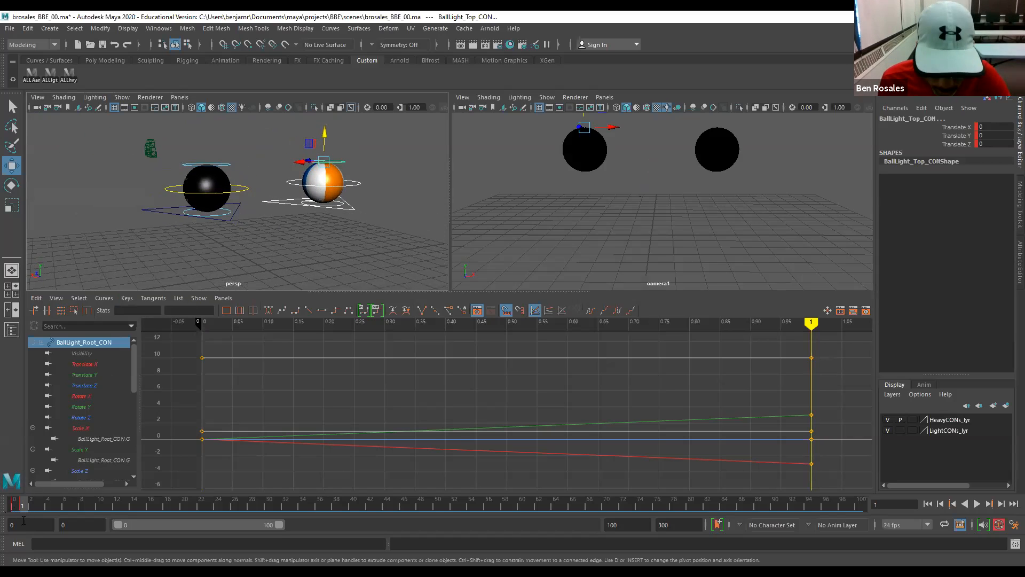
{"action": "key", "text": "comma"}
{"action": "key", "text": "period"}
{"action": "key", "text": "comma"}
{"action": "key", "text": "period"}
{"action": "key", "text": "comma"}
{"action": "key", "text": "period"}
{"action": "key", "text": "comma"}
{"action": "key", "text": "period"}
{"action": "key", "text": "comma"}
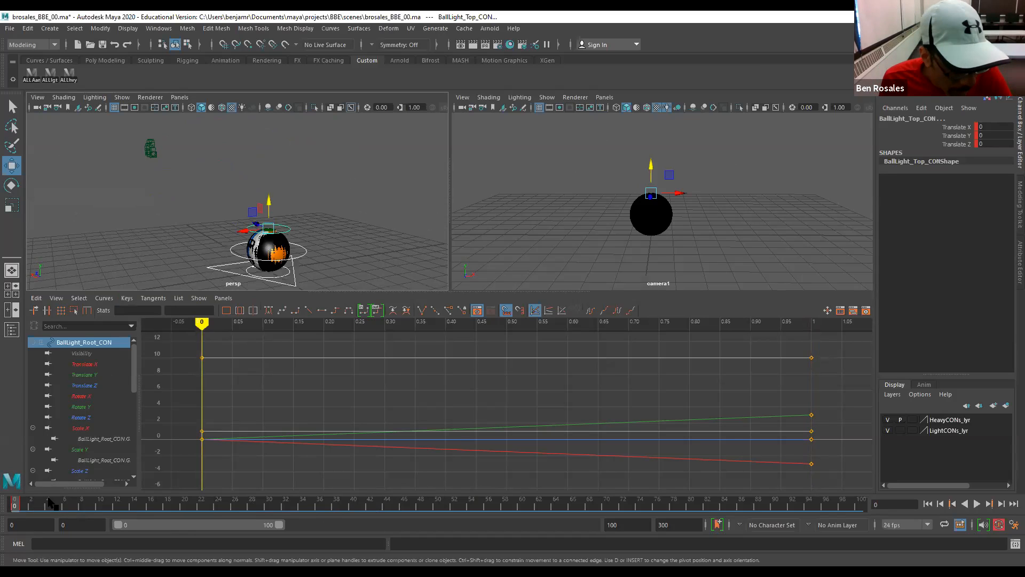
{"action": "key", "text": "period"}
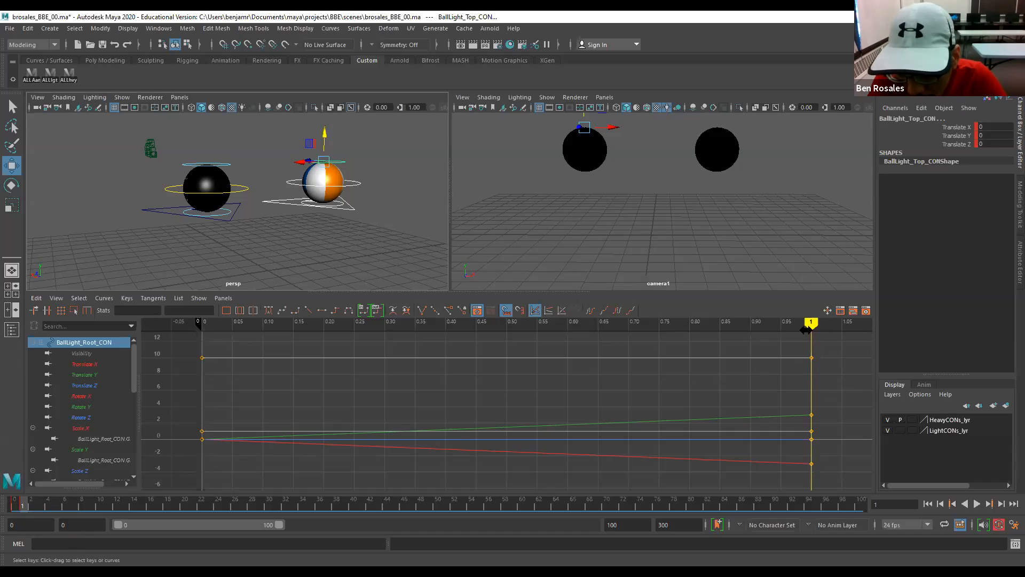
Select the light ball's keys at frame 1 in the graph editor and review the list of keyed control channels.
{"action": "left_click_drag", "start_coordinate": [801, 382], "coordinate": [869, 480]}
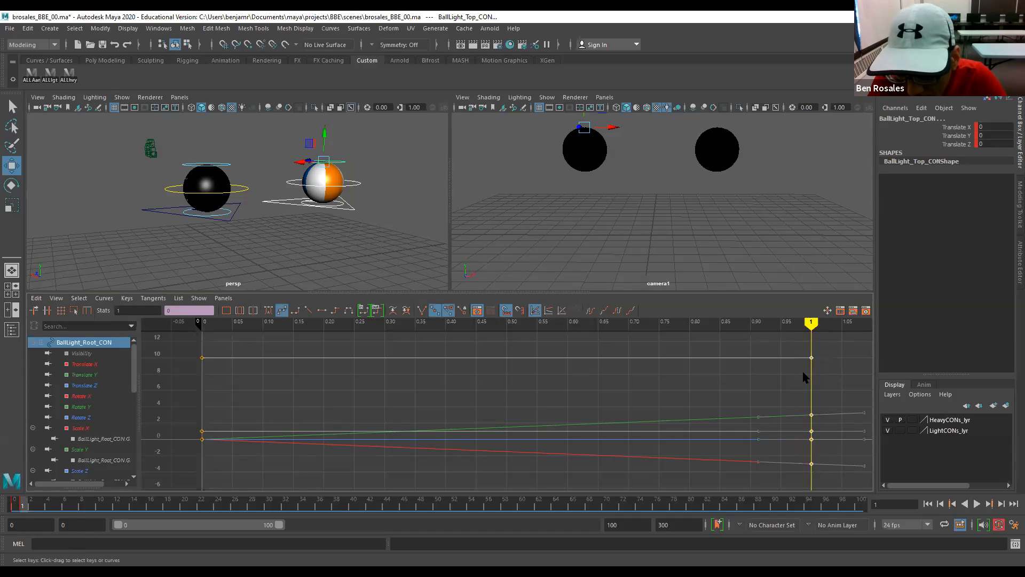
{"action": "left_click_drag", "start_coordinate": [782, 334], "coordinate": [822, 479]}
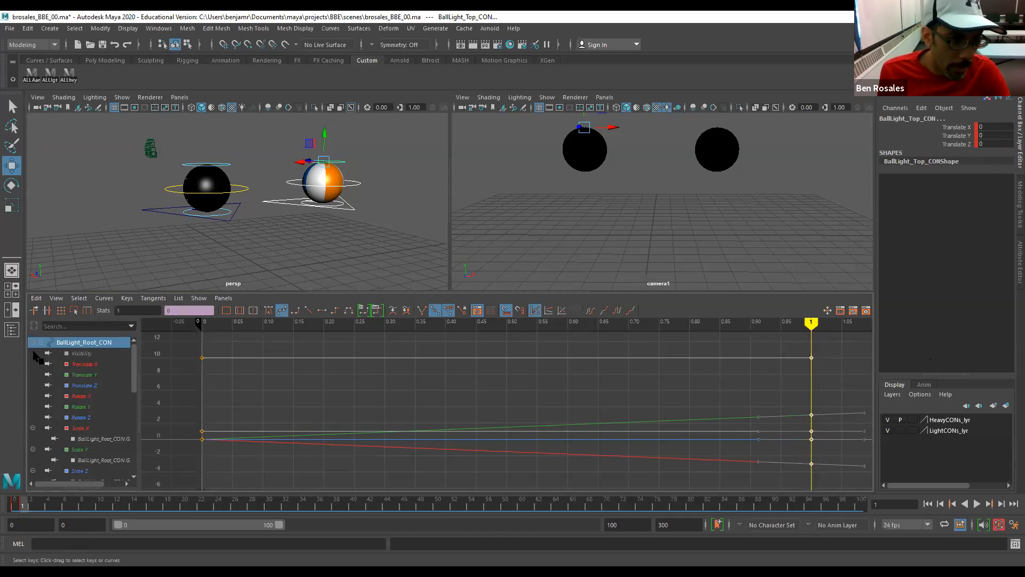
{"action": "scroll", "coordinate": [75, 381], "scroll_direction": "down", "scroll_amount": 5}
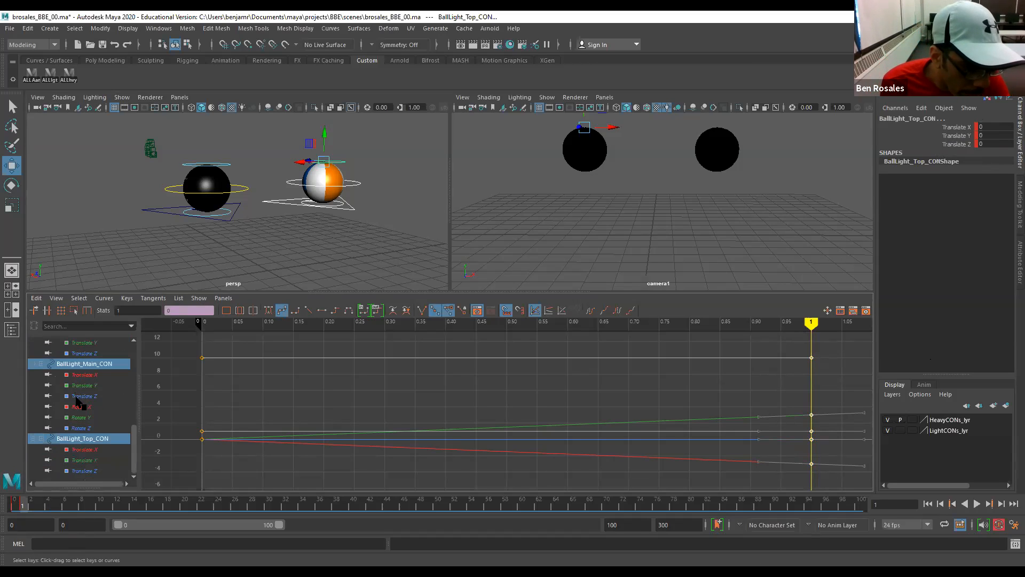
{"action": "scroll", "coordinate": [78, 401], "scroll_direction": "up", "scroll_amount": 7}
{"action": "scroll", "coordinate": [59, 386], "scroll_direction": "down", "scroll_amount": 7}
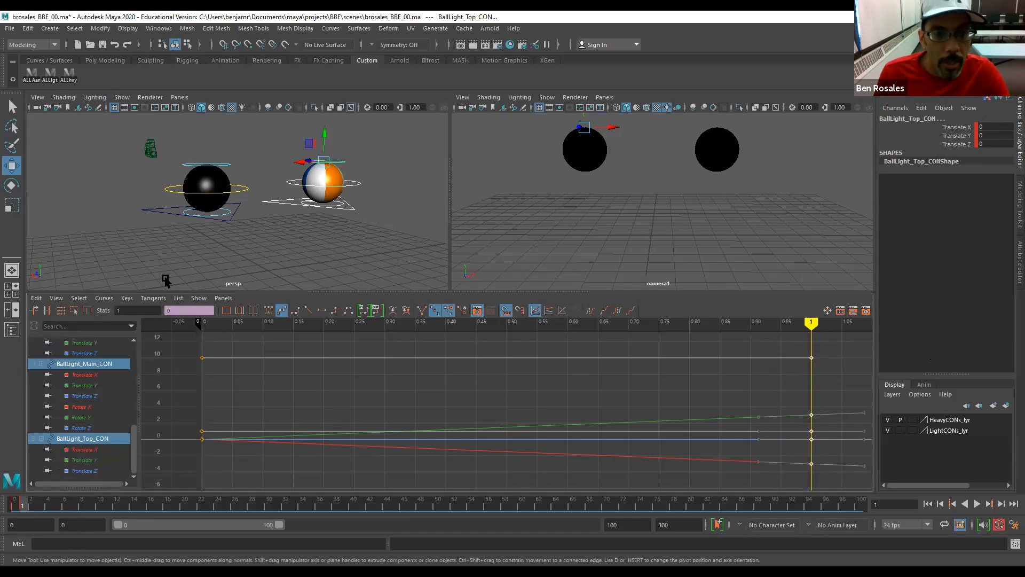
Clear the selection, select all of the heavy ball's controls, and compare its keys at frames 0 and 1.
{"action": "left_click", "coordinate": [58, 188]}
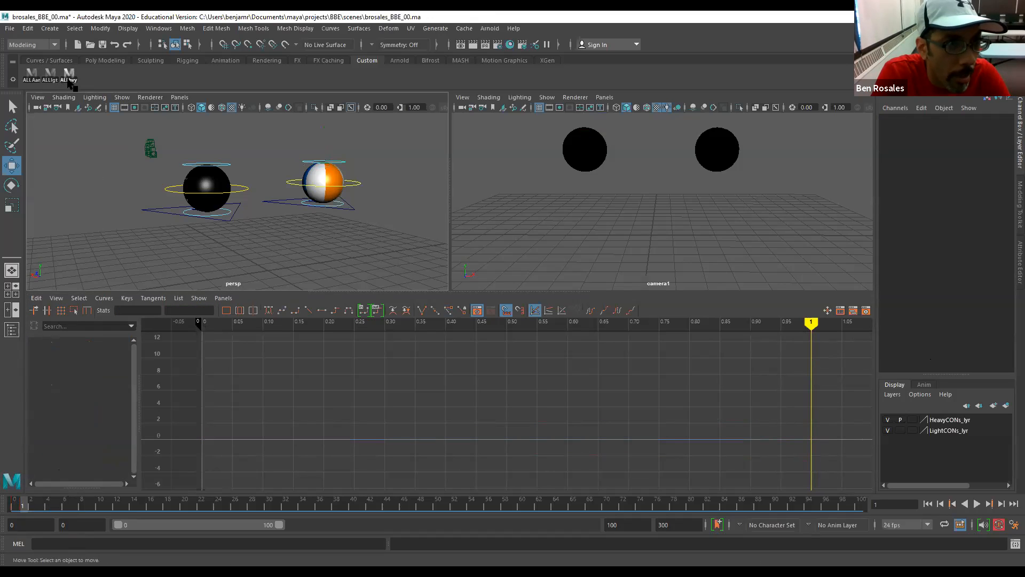
{"action": "left_click", "coordinate": [49, 77]}
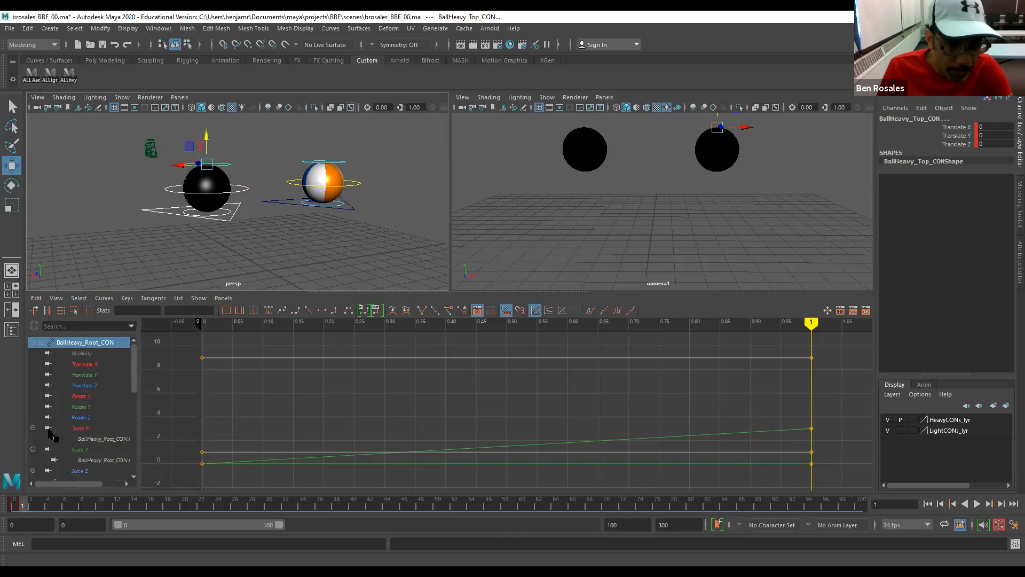
{"action": "key", "text": "comma"}
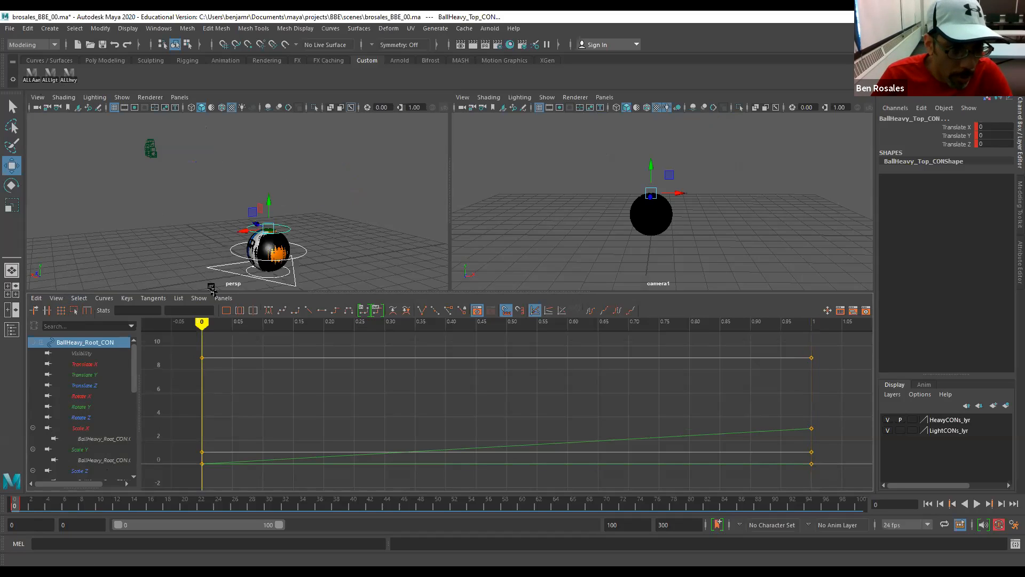
{"action": "key", "text": "period"}
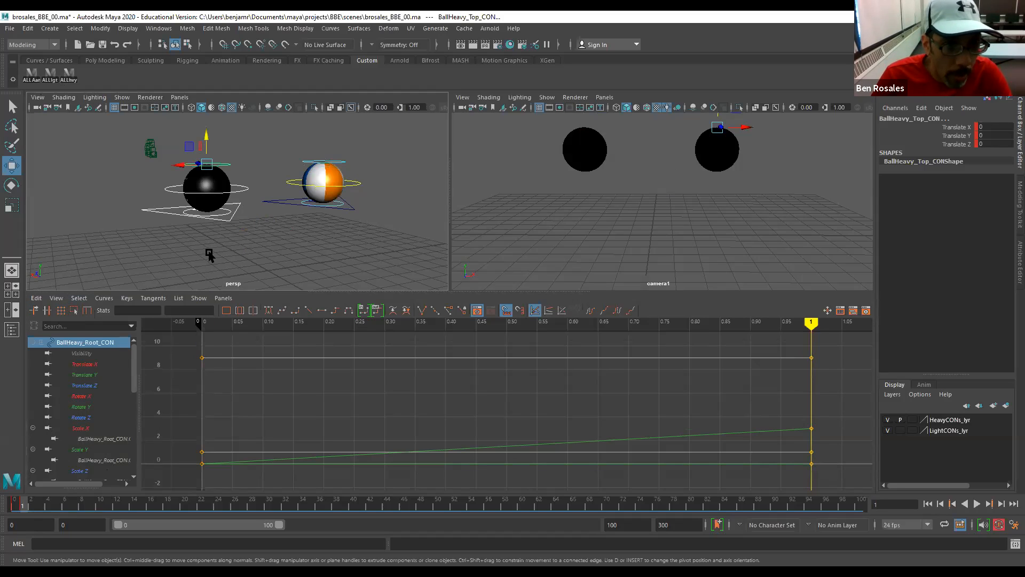
Select only the heavy ball's main control, BallHeavy_Main_CON, and inspect its curves in the graph editor.
{"action": "left_click_drag", "start_coordinate": [224, 233], "coordinate": [202, 258], "text": "alt"}
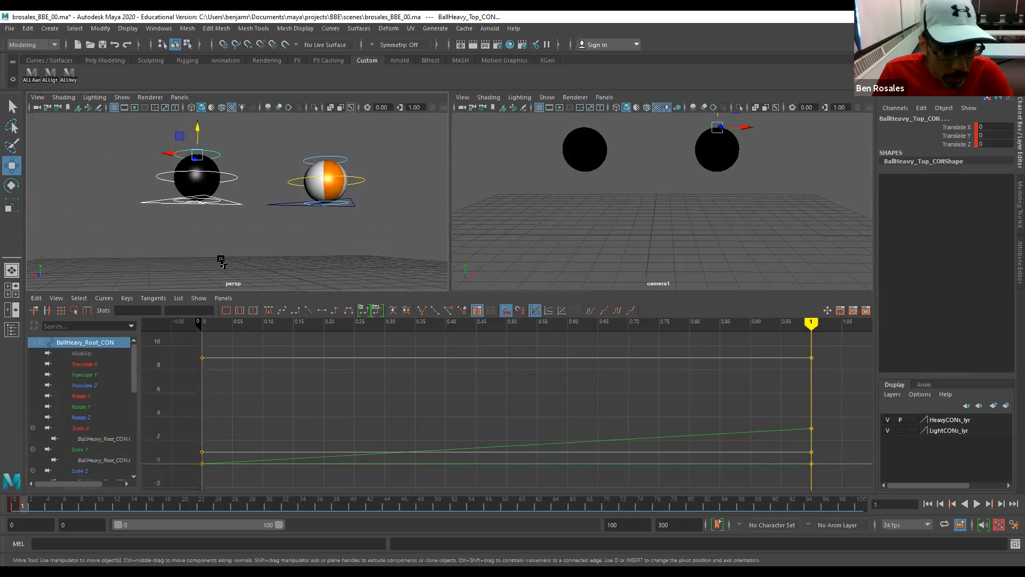
{"action": "mouse_move", "coordinate": [185, 239]}
{"action": "left_mouse_down", "text": "alt"}
{"action": "mouse_move", "coordinate": [201, 238]}
{"action": "mouse_move", "coordinate": [188, 233]}
{"action": "left_mouse_up", "text": "alt"}
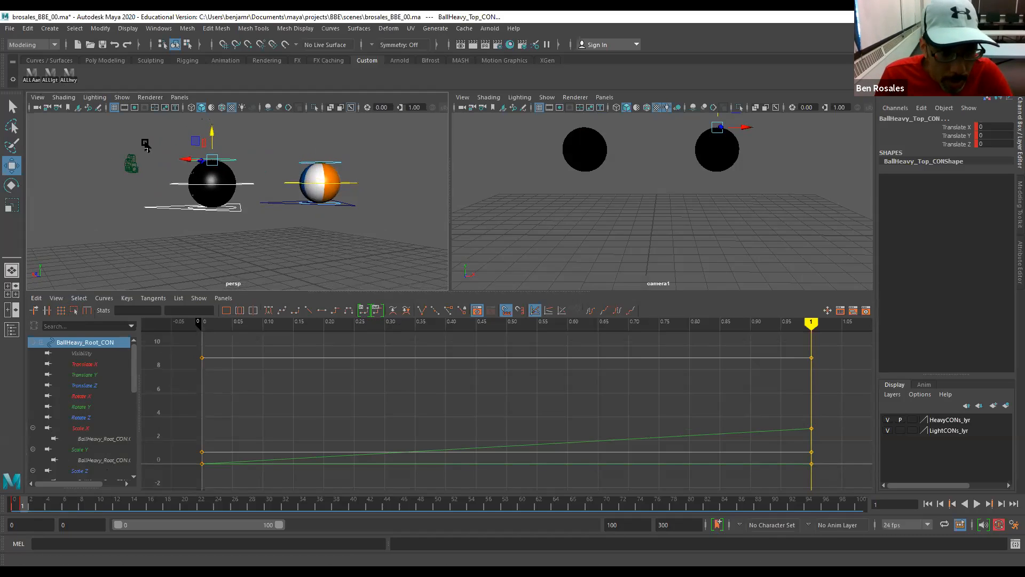
{"action": "left_click_drag", "start_coordinate": [150, 196], "coordinate": [161, 199], "text": "alt"}
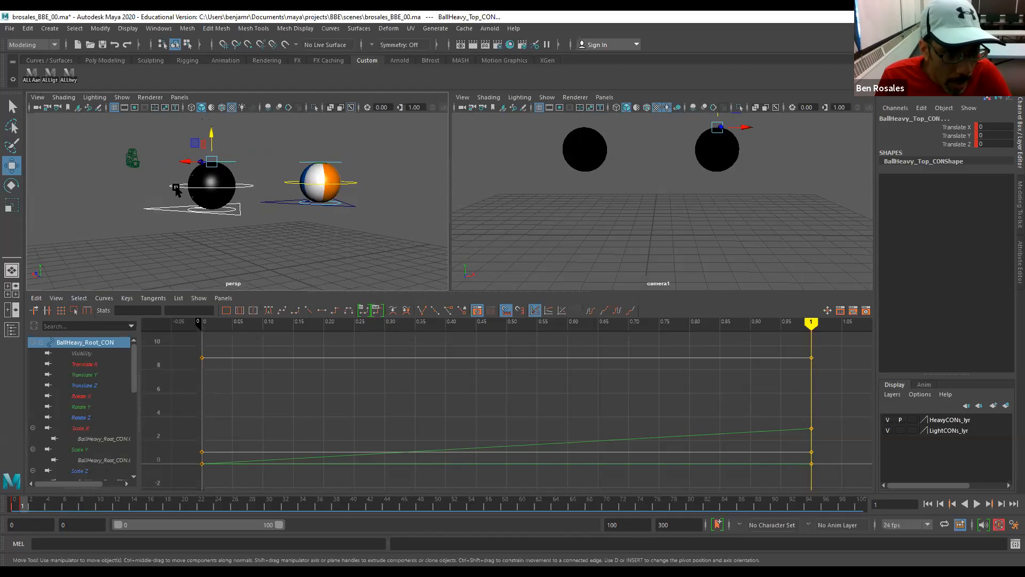
{"action": "left_click", "coordinate": [175, 206]}
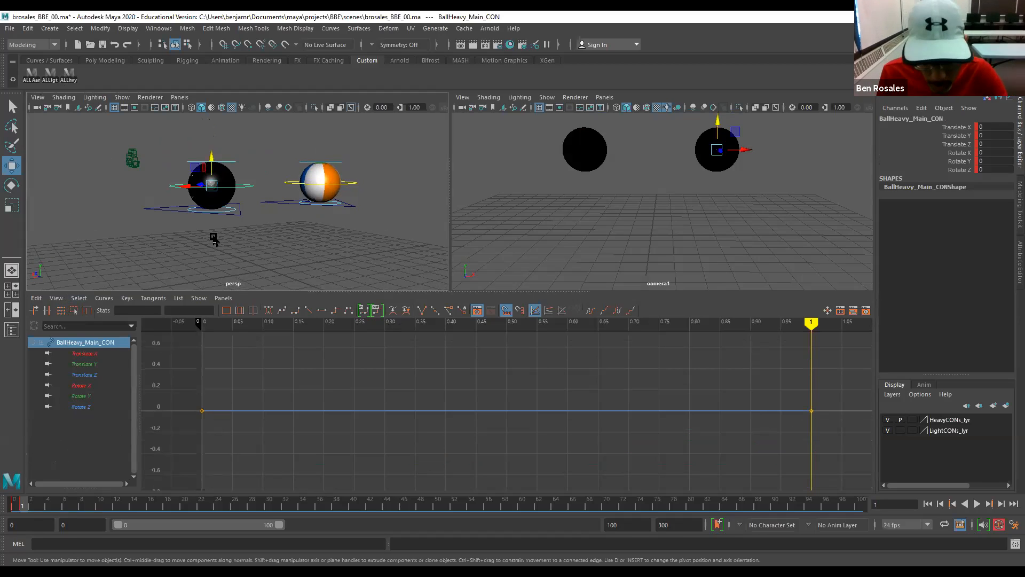
{"action": "right_click_drag", "start_coordinate": [624, 411], "coordinate": [347, 401], "text": "alt"}
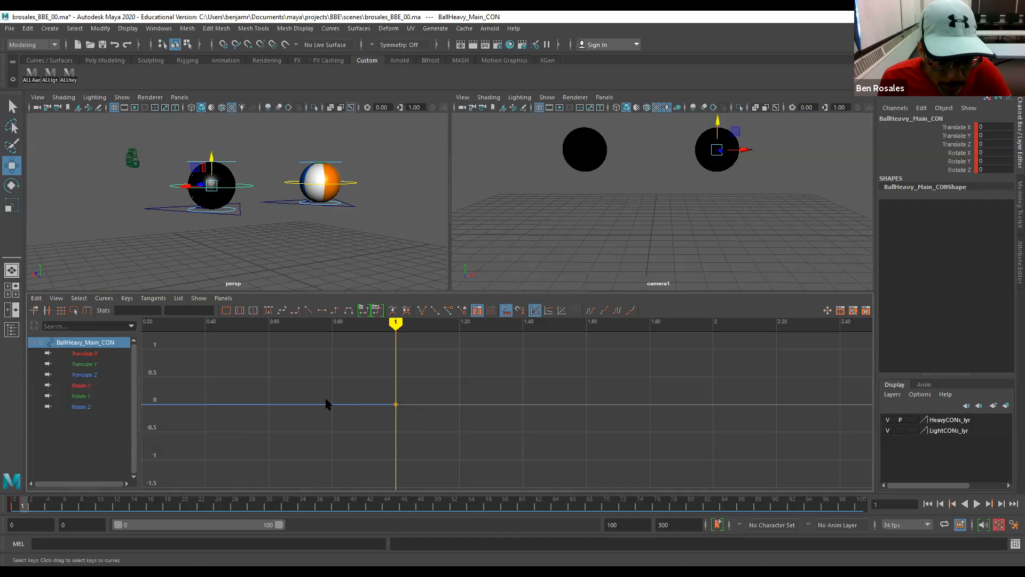
{"action": "right_click_drag", "start_coordinate": [500, 443], "coordinate": [385, 425], "text": "alt"}
{"action": "mouse_move", "coordinate": [511, 411]}
{"action": "right_mouse_down", "text": "alt"}
{"action": "mouse_move", "coordinate": [424, 409]}
{"action": "mouse_move", "coordinate": [505, 422]}
{"action": "mouse_move", "coordinate": [486, 407]}
{"action": "mouse_move", "coordinate": [389, 394]}
{"action": "mouse_move", "coordinate": [561, 427]}
{"action": "mouse_move", "coordinate": [425, 406]}
{"action": "mouse_move", "coordinate": [501, 409]}
{"action": "right_mouse_up", "text": "alt"}
{"action": "middle_click_drag", "start_coordinate": [502, 410], "coordinate": [419, 393], "text": "alt"}
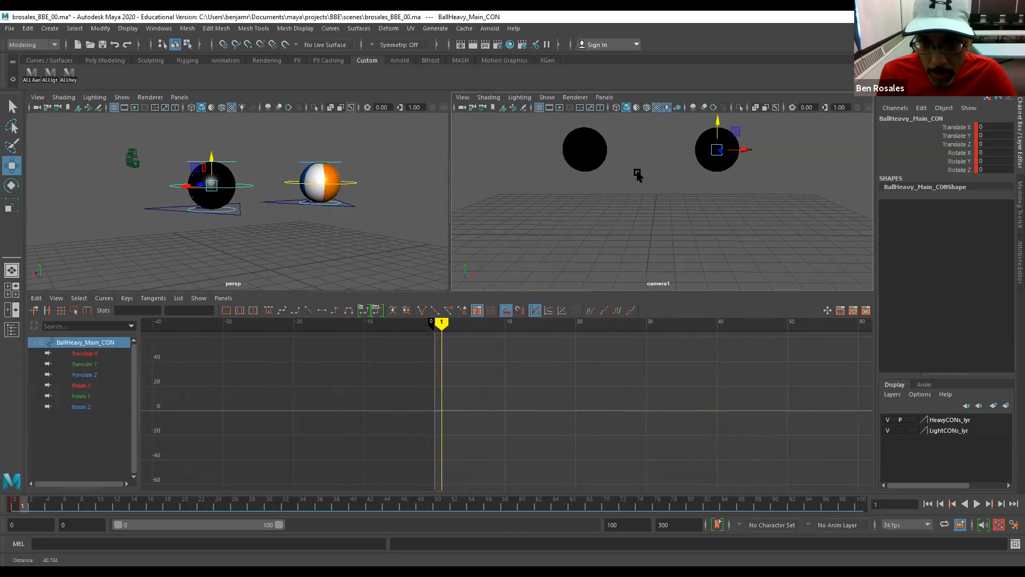
Switch the camera1 view back to textured display with default lighting.
{"action": "key", "text": "6"}
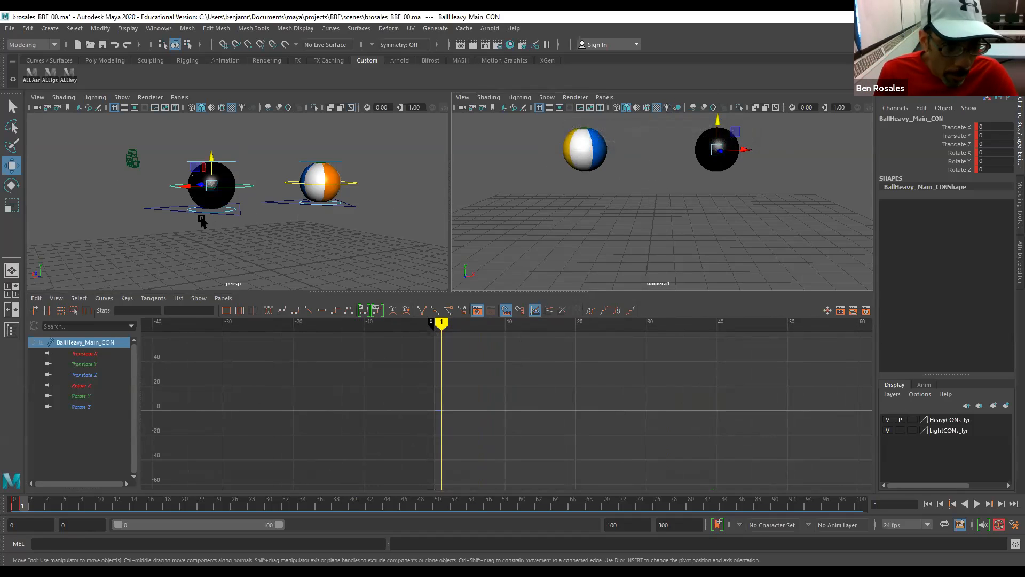
{"action": "left_click_drag", "start_coordinate": [203, 221], "coordinate": [165, 210], "text": "alt"}
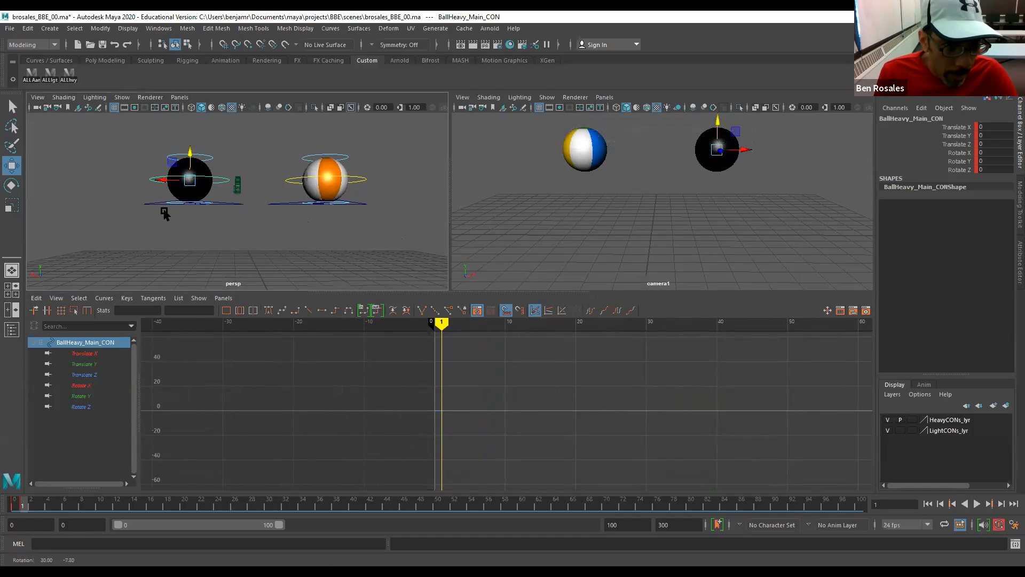
Switch the perspective viewport to the front view and frame both balls with the ground line below them.
{"action": "key", "text": "space"}
{"action": "left_click", "coordinate": [212, 261]}
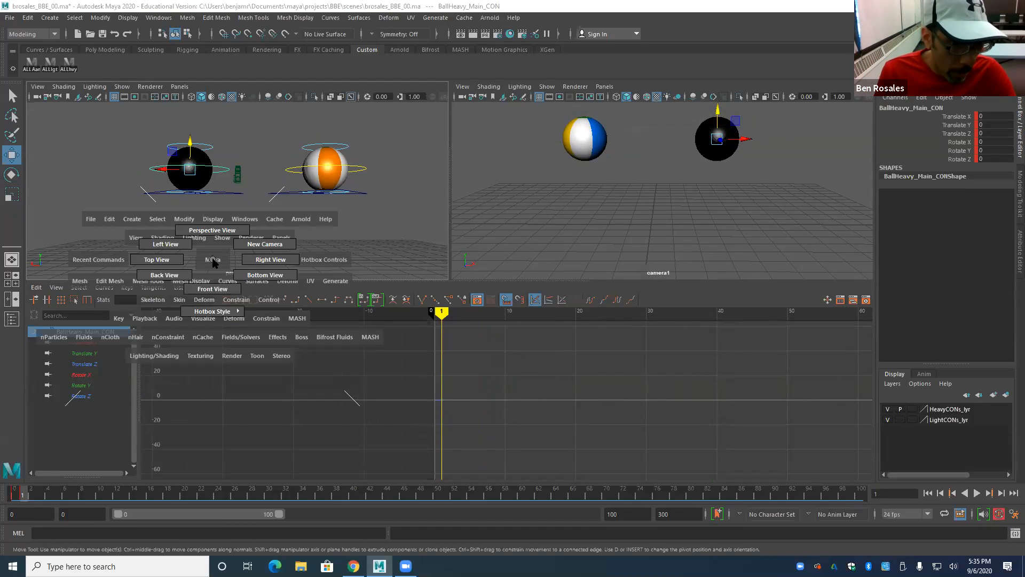
{"action": "left_click_drag", "start_coordinate": [213, 262], "coordinate": [212, 291]}
{"action": "middle_click_drag", "start_coordinate": [243, 217], "coordinate": [127, 247], "text": "alt"}
{"action": "right_click_drag", "start_coordinate": [127, 254], "coordinate": [159, 250], "text": "alt"}
{"action": "middle_click_drag", "start_coordinate": [168, 214], "coordinate": [191, 203], "text": "alt"}
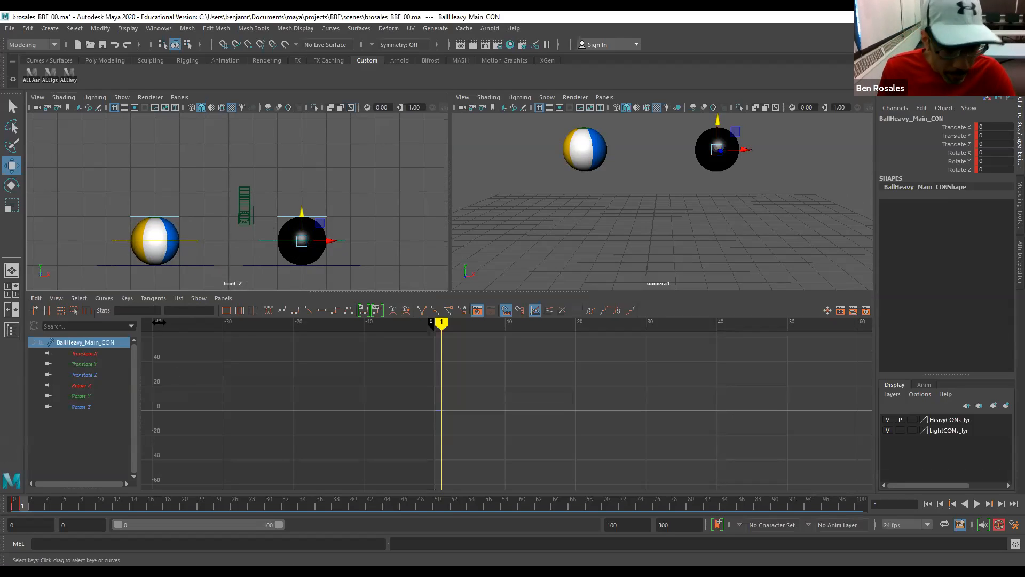
{"action": "middle_click_drag", "start_coordinate": [207, 245], "coordinate": [199, 163], "text": "alt"}
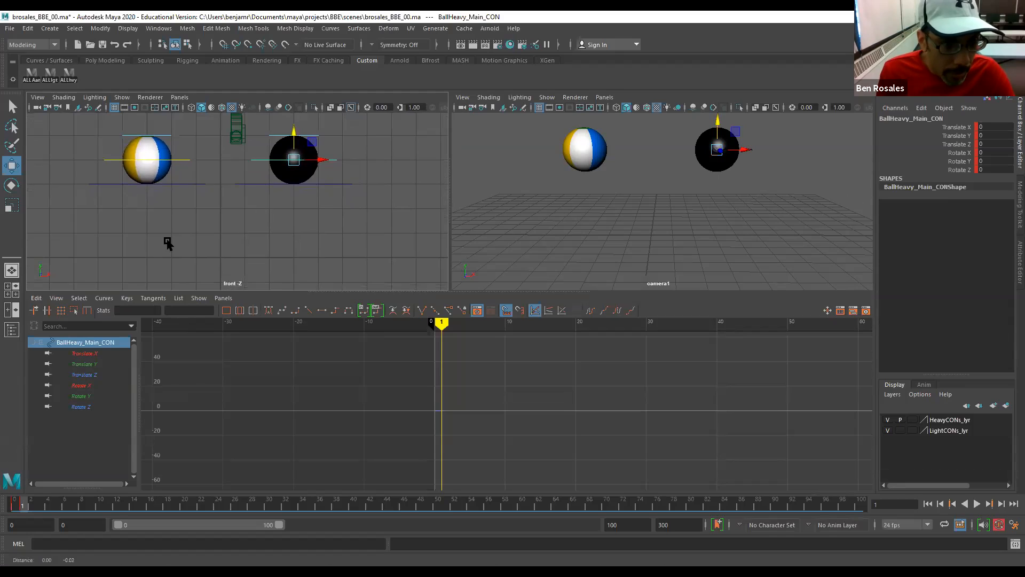
{"action": "middle_click_drag", "start_coordinate": [167, 241], "coordinate": [169, 230], "text": "alt"}
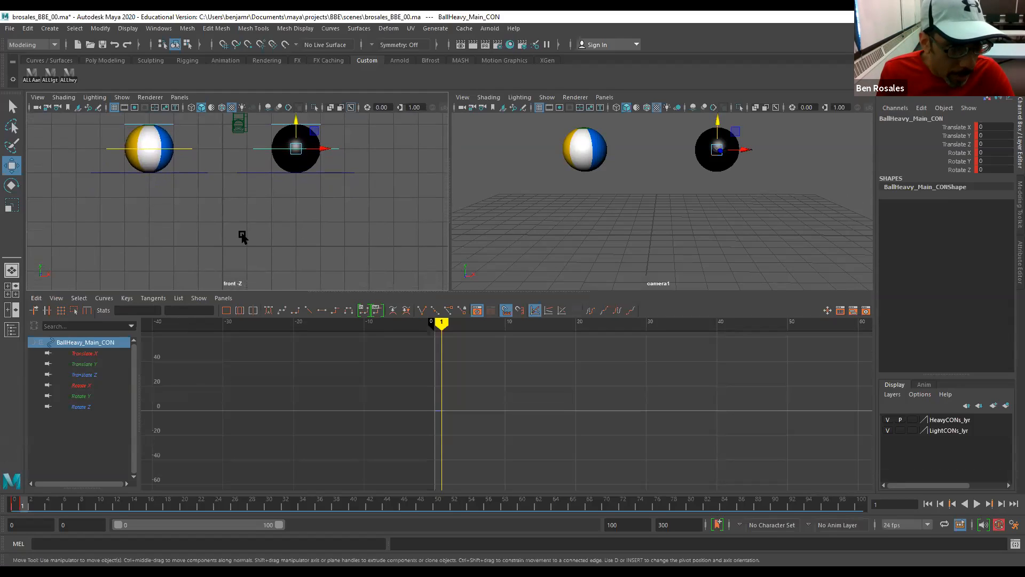
{"action": "middle_click_drag", "start_coordinate": [231, 222], "coordinate": [233, 237], "text": "alt"}
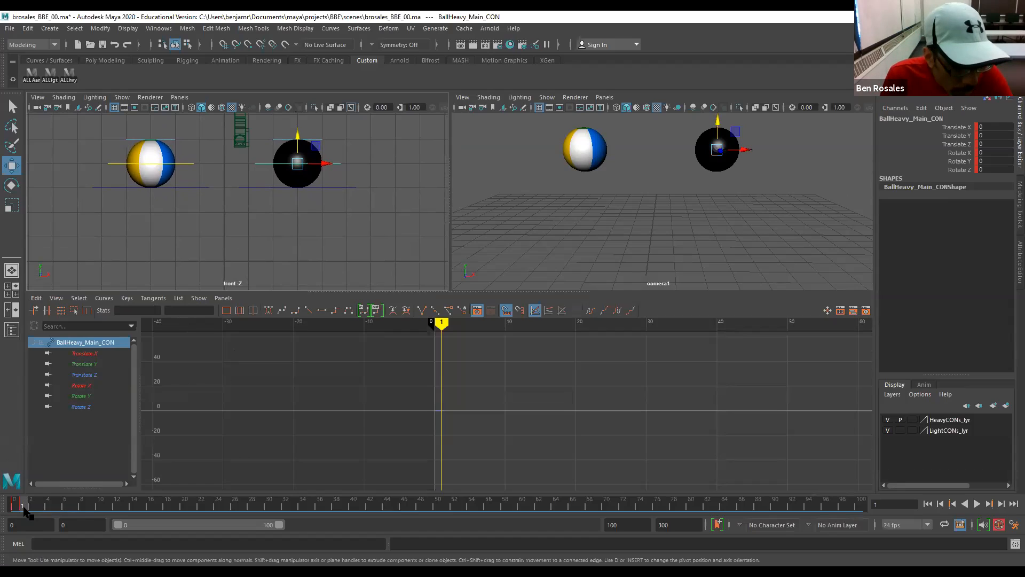
Go to frame 3 and lower the heavy ball's main control by about 3 units until the ball rests on the ground line.
{"action": "key", "text": "alt+v"}
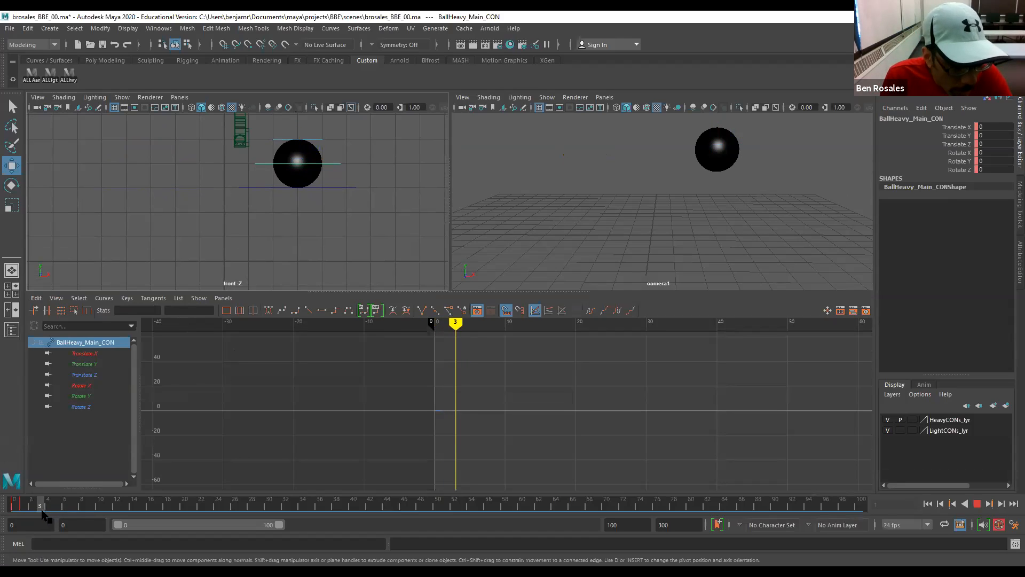
{"action": "key", "text": "alt+v"}
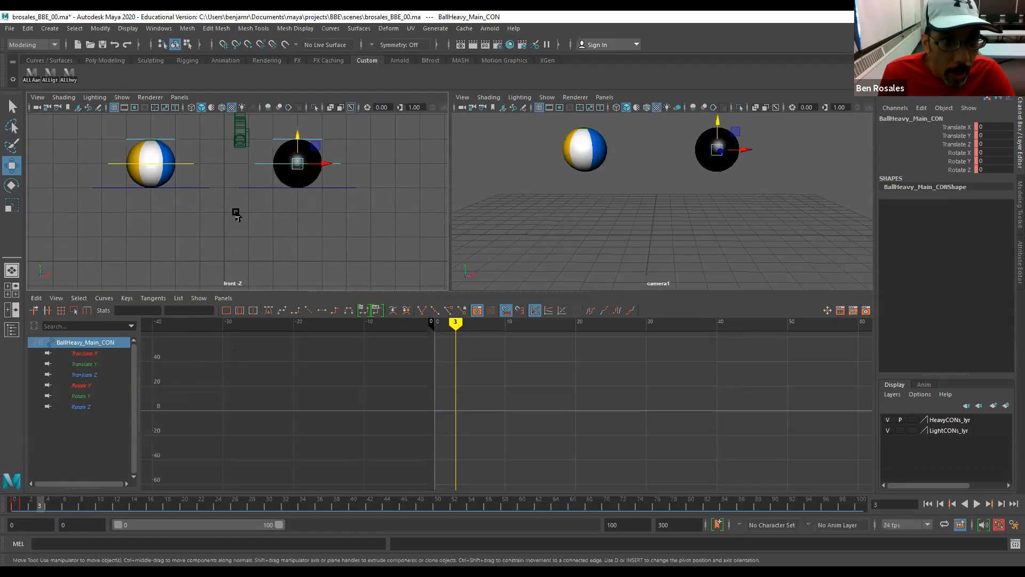
{"action": "left_click", "coordinate": [257, 165]}
{"action": "left_click", "coordinate": [258, 165]}
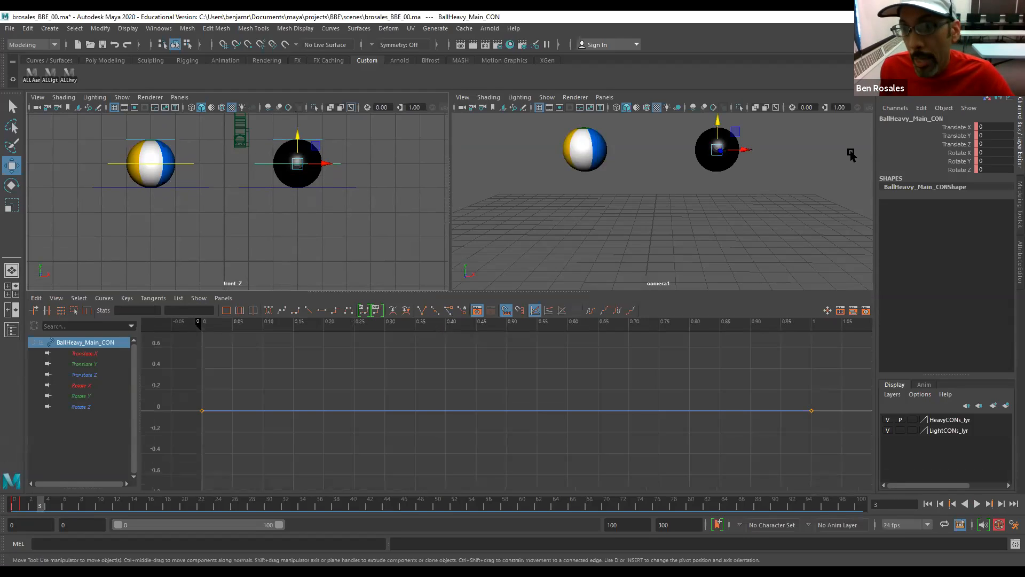
{"action": "left_click", "coordinate": [298, 164]}
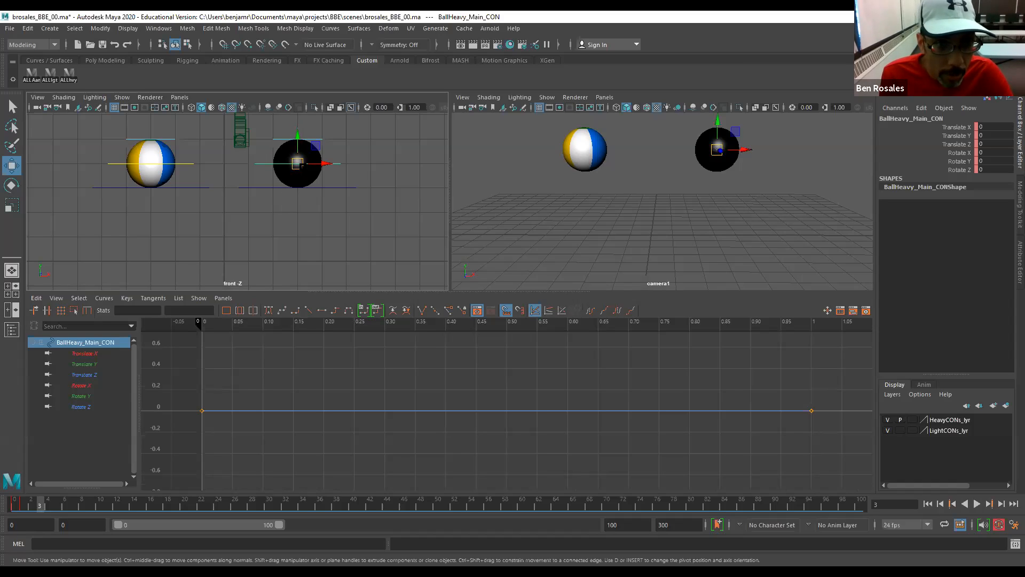
{"action": "left_click_drag", "start_coordinate": [297, 136], "coordinate": [292, 208]}
{"action": "middle_click_drag", "start_coordinate": [212, 239], "coordinate": [196, 198], "text": "alt"}
{"action": "right_click_drag", "start_coordinate": [195, 198], "coordinate": [368, 242], "text": "alt"}
{"action": "middle_click_drag", "start_coordinate": [358, 159], "coordinate": [278, 165], "text": "alt"}
{"action": "left_click_drag", "start_coordinate": [292, 158], "coordinate": [287, 158]}
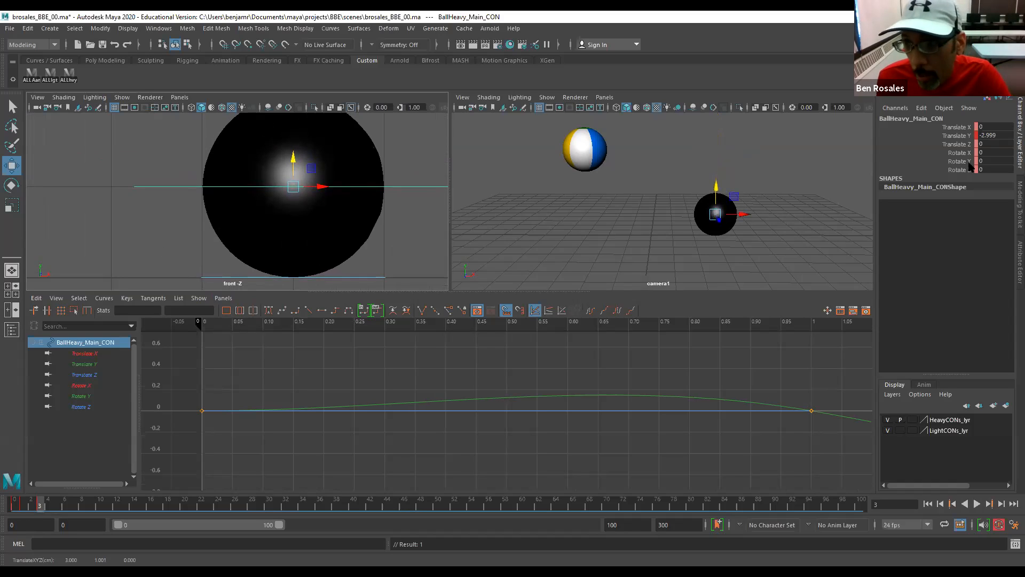
Set the heavy ball's Translate Y to exactly -3 at frame 3 and frame the resulting curve in the graph editor.
{"action": "left_click", "coordinate": [987, 136]}
{"action": "type", "text": "-3"}
{"action": "key", "text": "Return"}
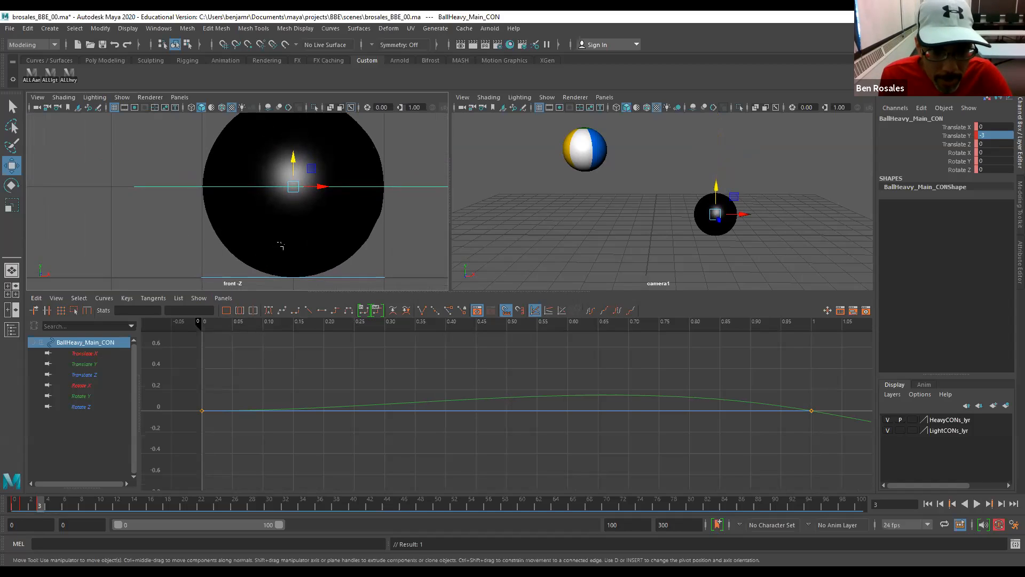
{"action": "key", "text": "f"}
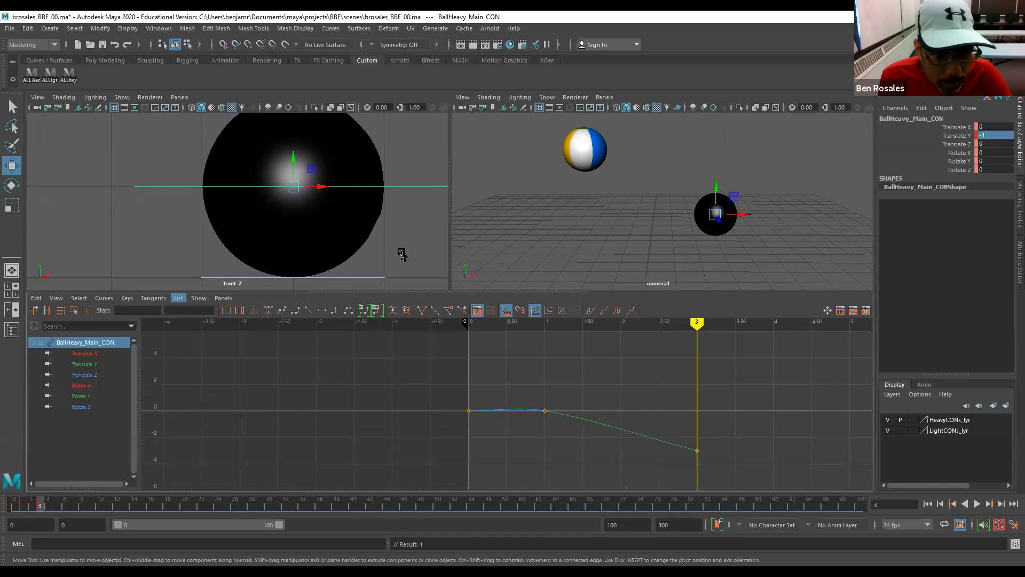
{"action": "scroll", "coordinate": [275, 247], "scroll_direction": "down", "scroll_amount": 3}
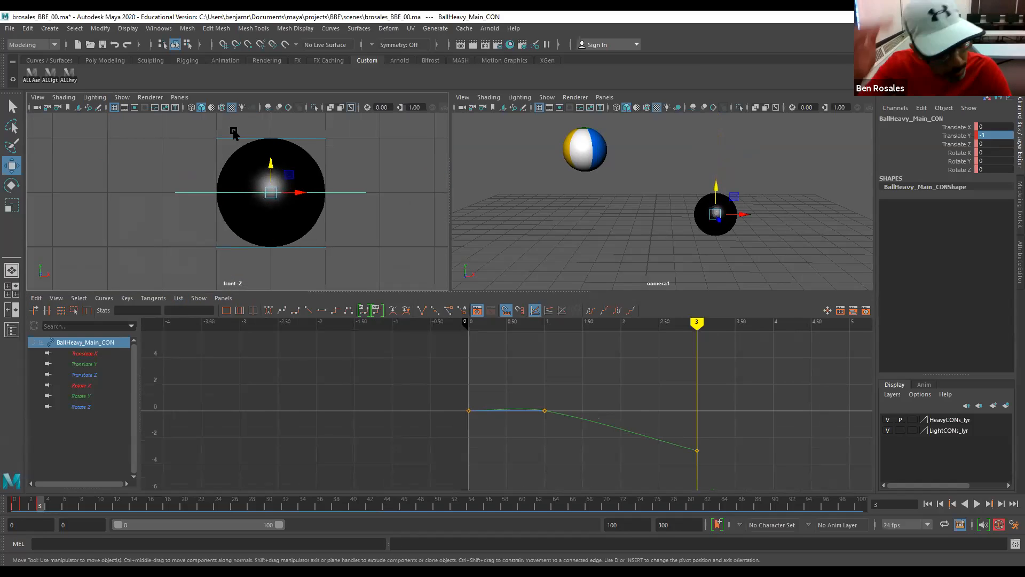
{"action": "mouse_move", "coordinate": [39, 505]}
{"action": "left_mouse_down"}
{"action": "mouse_move", "coordinate": [24, 508]}
{"action": "mouse_move", "coordinate": [40, 511]}
{"action": "left_mouse_up"}
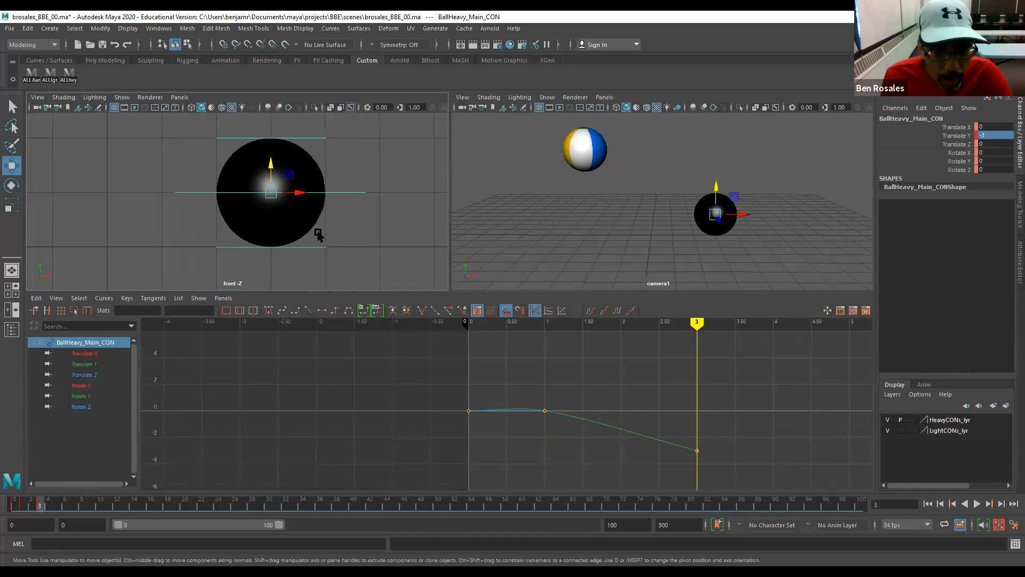
{"action": "scroll", "coordinate": [318, 235], "scroll_direction": "down", "scroll_amount": 3}
{"action": "middle_click_drag", "start_coordinate": [632, 403], "coordinate": [434, 389], "text": "alt"}
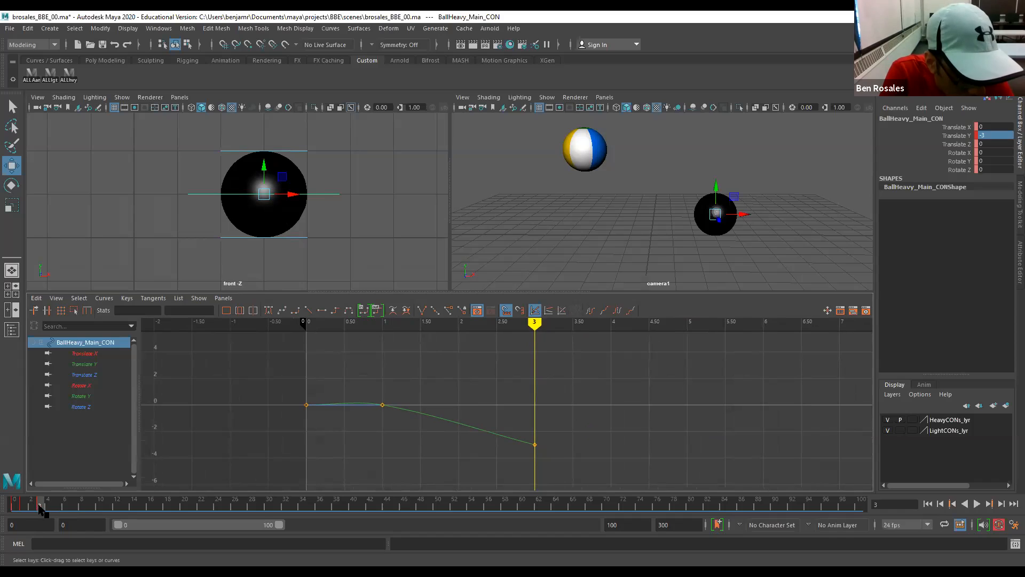
Raise the heavy ball to a Translate Y of about -2.59 at frame 4 and return it to -3 at frame 5.
{"action": "left_click_drag", "start_coordinate": [40, 510], "coordinate": [55, 513]}
{"action": "left_click_drag", "start_coordinate": [263, 166], "coordinate": [263, 149]}
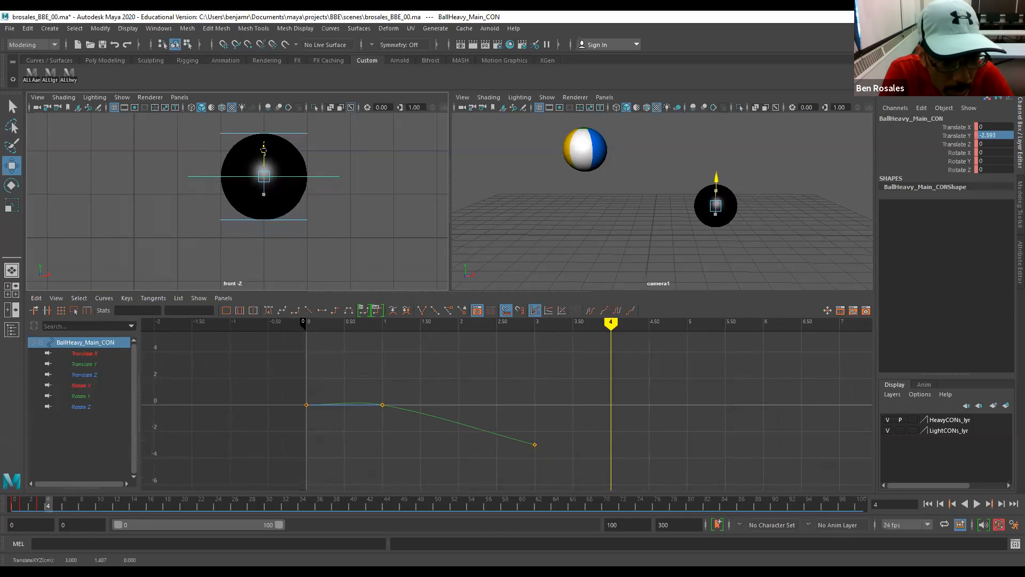
{"action": "key", "text": "s"}
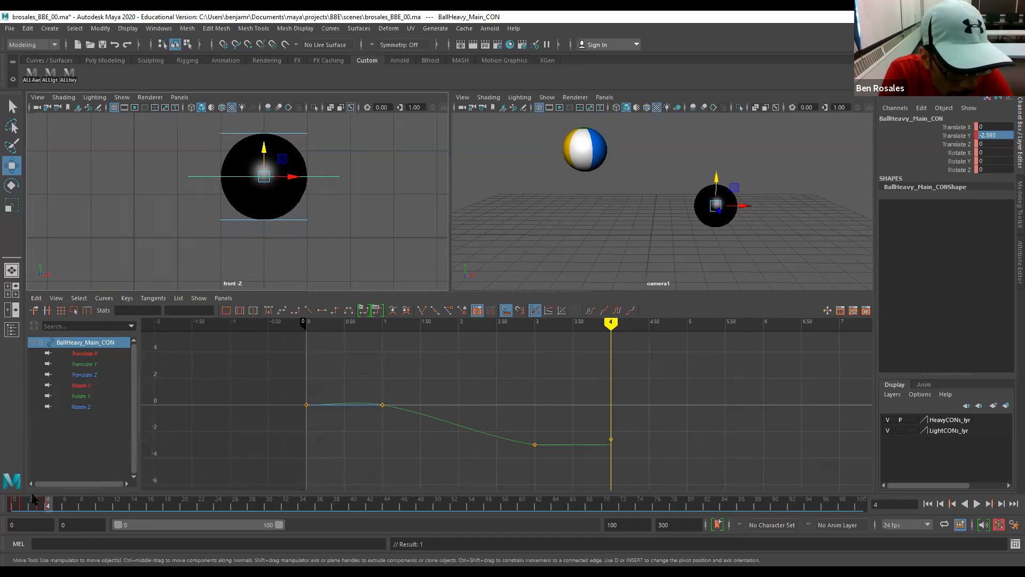
{"action": "left_click_drag", "start_coordinate": [45, 512], "coordinate": [56, 512]}
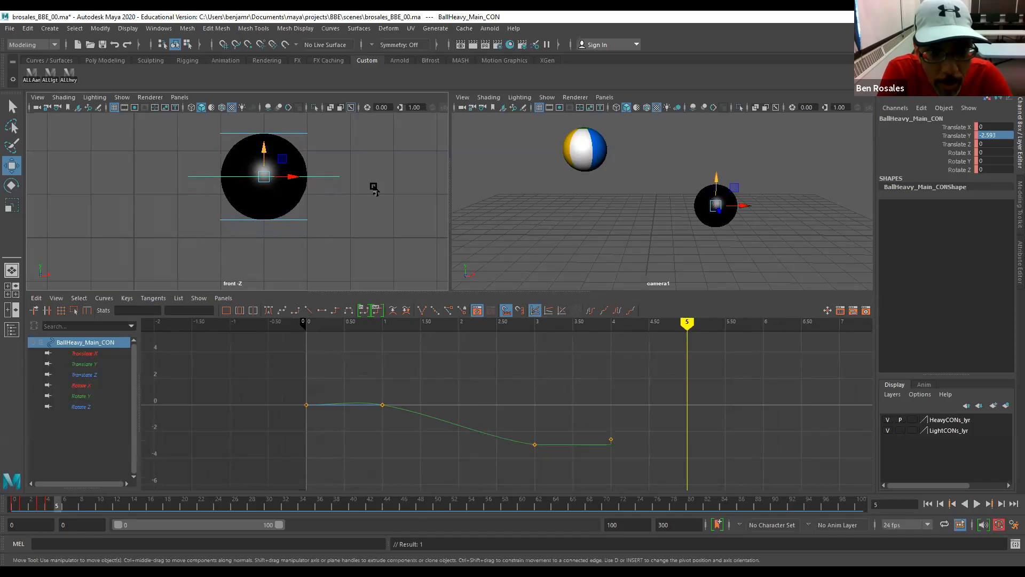
{"action": "left_click", "coordinate": [994, 136]}
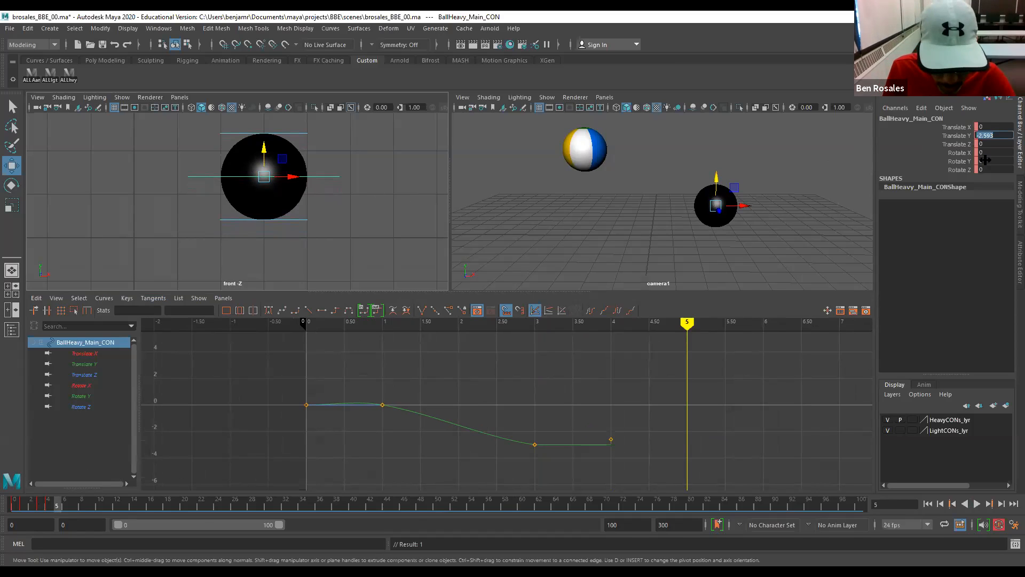
{"action": "type", "text": "-3"}
{"action": "key", "text": "Return"}
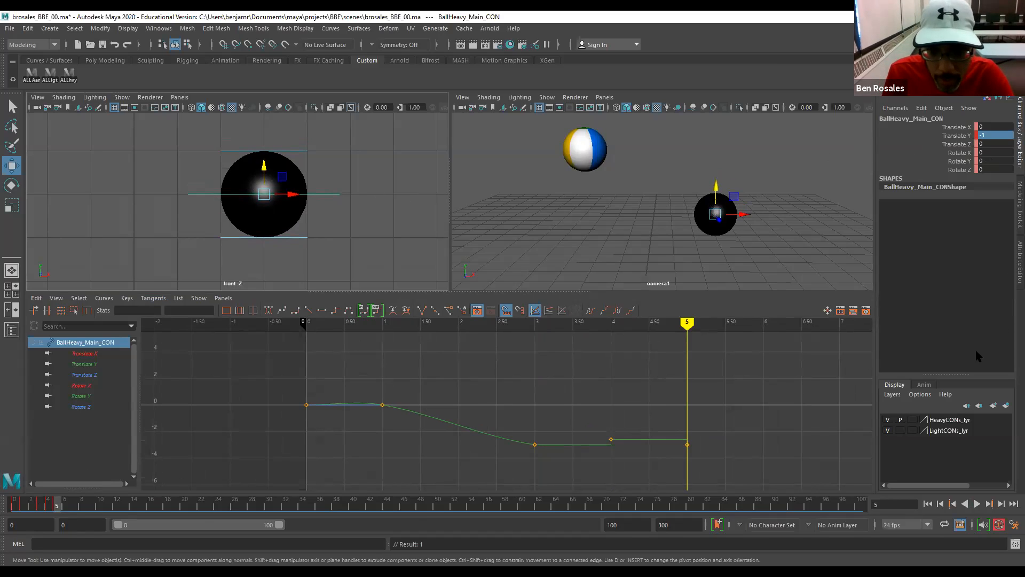
Raise the heavy ball slightly to a Translate Y of about -2.93 at frame 6 and set it to -3 at frame 7.
{"action": "left_click", "coordinate": [64, 506]}
{"action": "left_click_drag", "start_coordinate": [264, 167], "coordinate": [263, 164]}
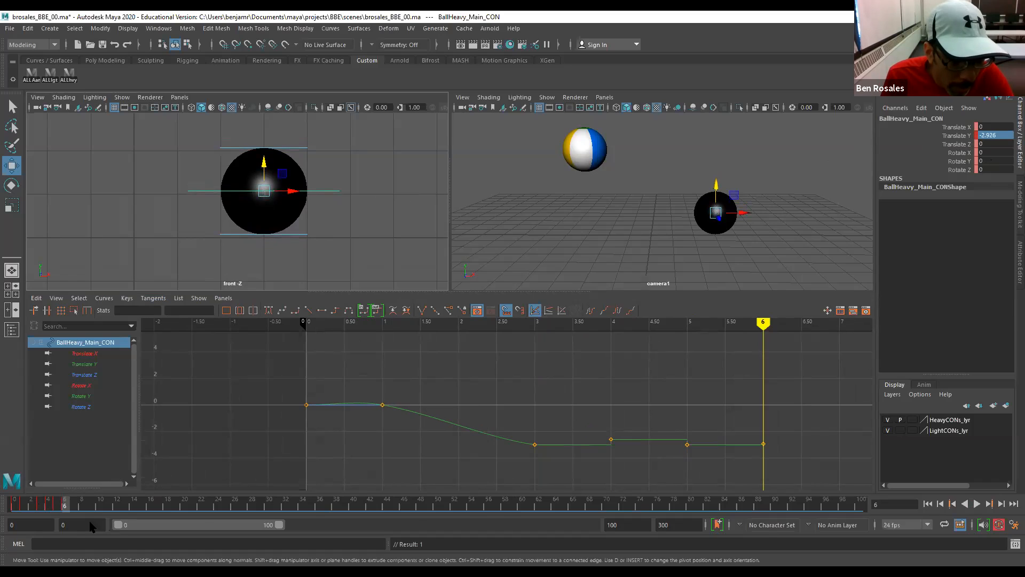
{"action": "left_click", "coordinate": [73, 506]}
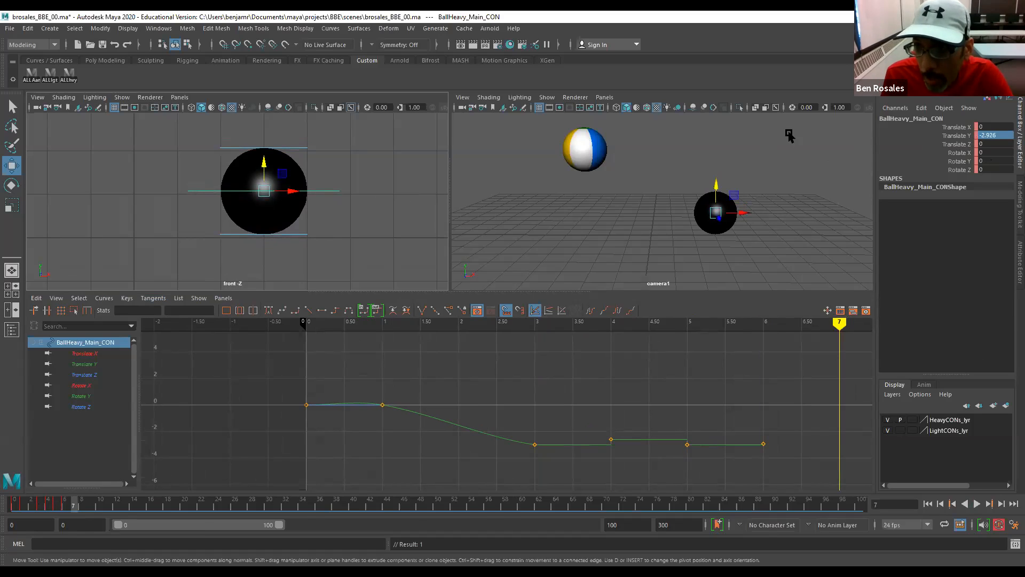
{"action": "left_click", "coordinate": [988, 135]}
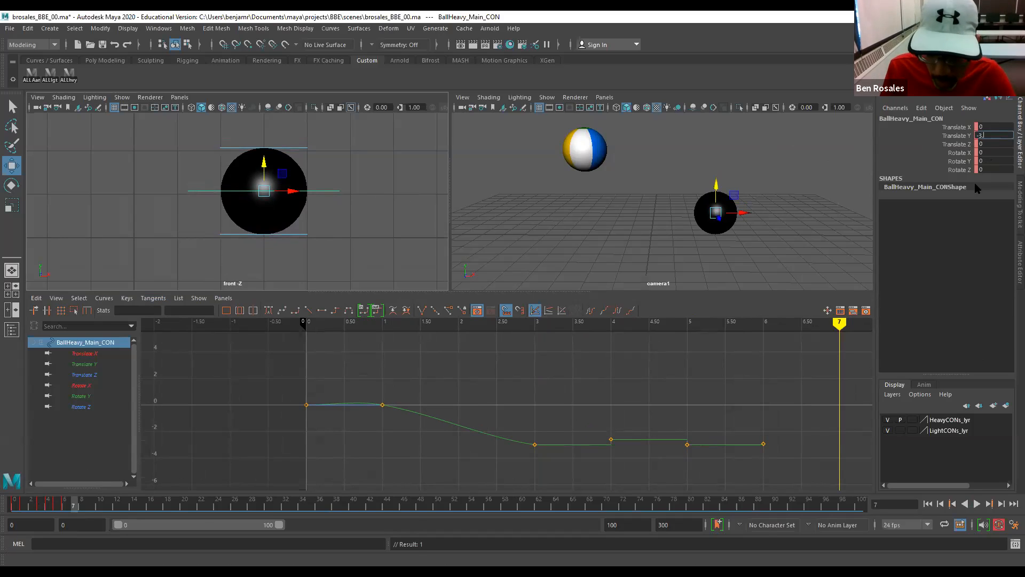
{"action": "type", "text": "-3."}
{"action": "key", "text": "Return"}
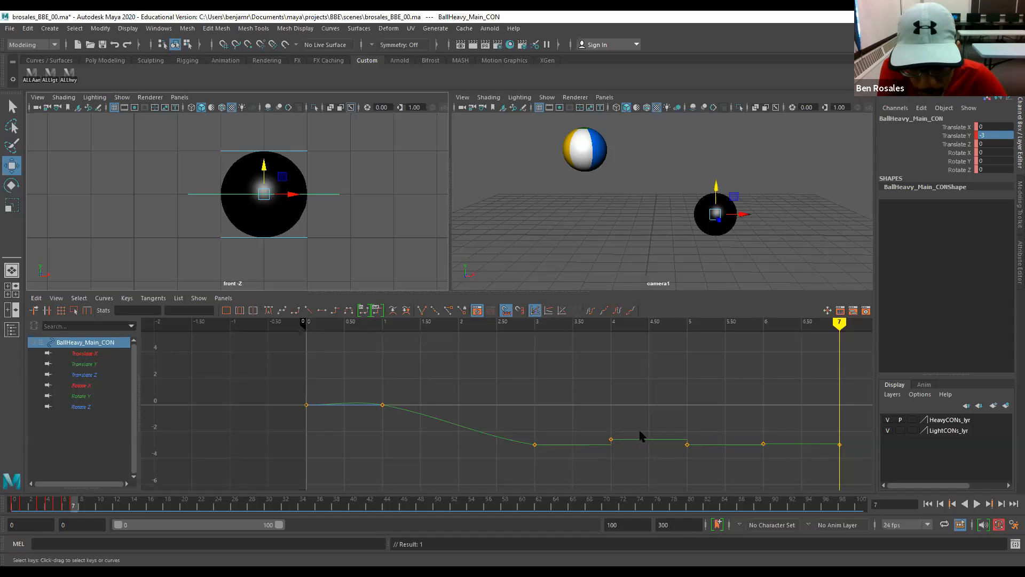
Inspect the heavy ball's Translate Y keys at frames 4, 5, 6 and 3 by selecting each in the graph editor.
{"action": "left_click_drag", "start_coordinate": [561, 353], "coordinate": [633, 493]}
{"action": "left_click_drag", "start_coordinate": [657, 370], "coordinate": [712, 508]}
{"action": "left_click_drag", "start_coordinate": [727, 386], "coordinate": [808, 483]}
{"action": "left_click_drag", "start_coordinate": [469, 389], "coordinate": [553, 467]}
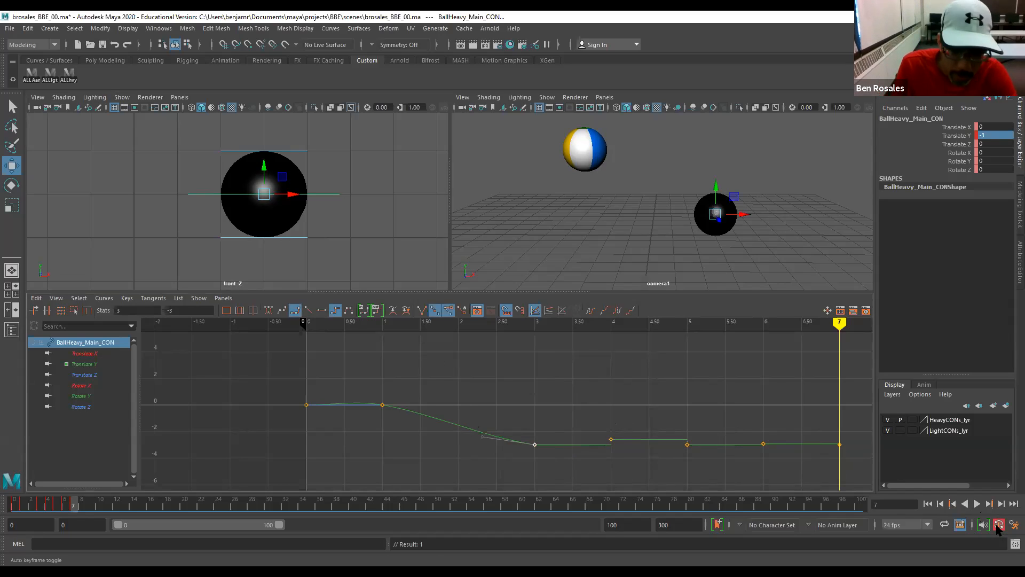
Undo the heavy ball's trial bounce keys after frame 3 and turn off automatic keyframing.
{"action": "left_click", "coordinate": [592, 482]}
{"action": "key", "text": "ctrl+z"}
{"action": "key", "text": "ctrl+z"}
{"action": "key", "text": "ctrl+z"}
{"action": "key", "text": "ctrl+z"}
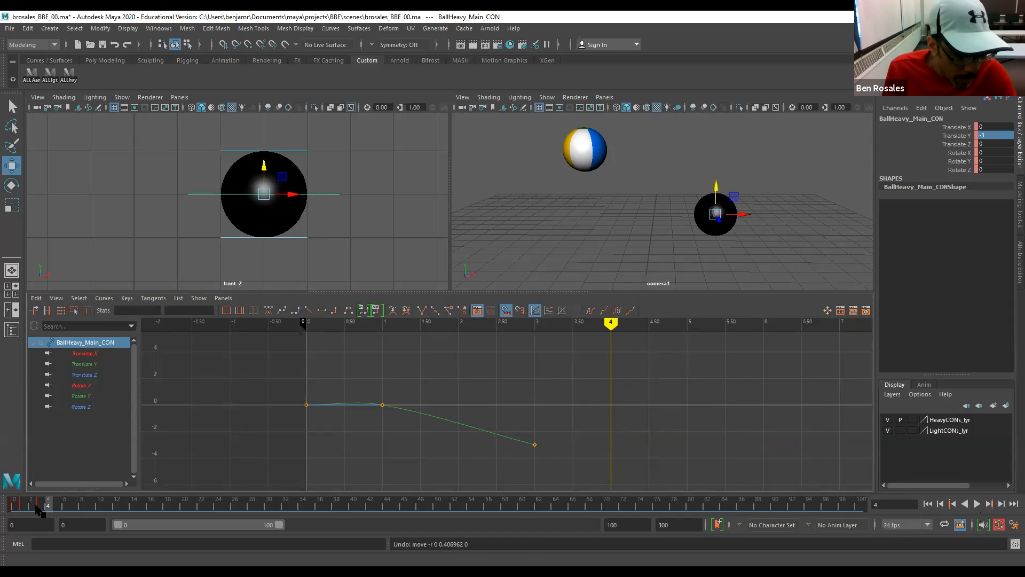
{"action": "mouse_move", "coordinate": [47, 506]}
{"action": "left_mouse_down"}
{"action": "mouse_move", "coordinate": [37, 508]}
{"action": "mouse_move", "coordinate": [48, 512]}
{"action": "left_mouse_up"}
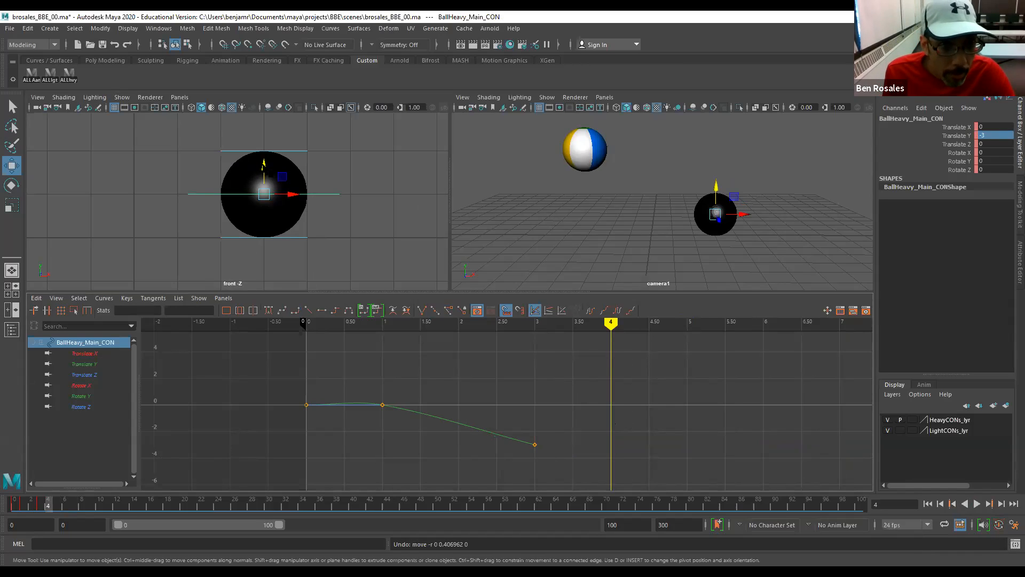
Try raising the heavy ball to a Translate Y of about -2.24 at frame 4 without keying it, and scrub to frames 5 and 3.
{"action": "left_click_drag", "start_coordinate": [264, 161], "coordinate": [264, 129]}
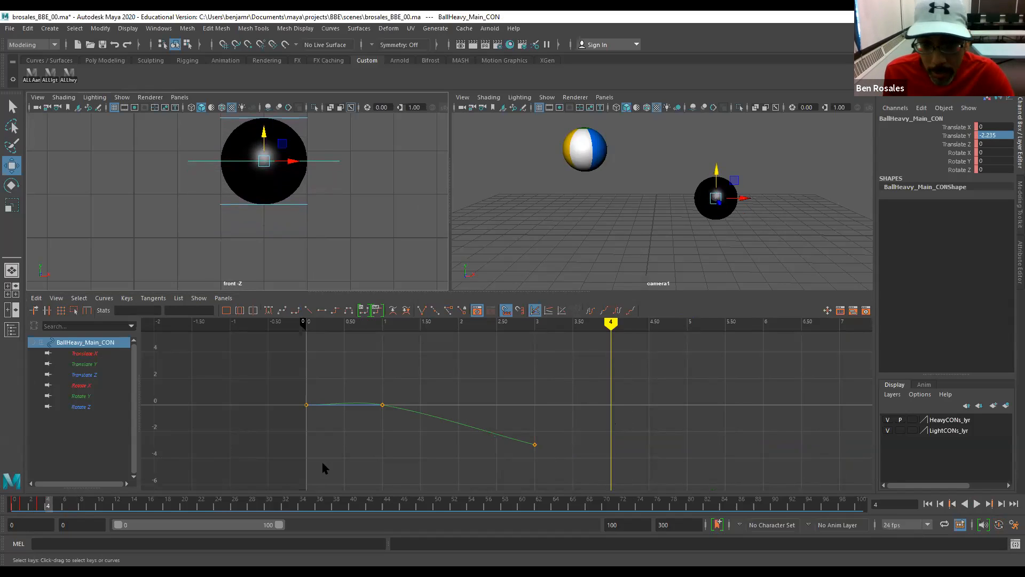
{"action": "left_click", "coordinate": [56, 508]}
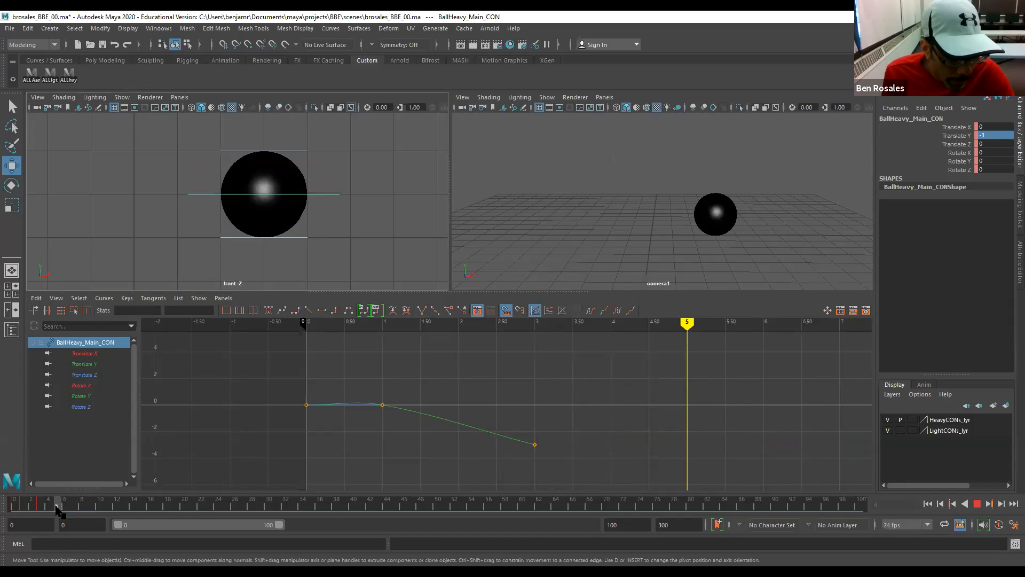
{"action": "left_click", "coordinate": [39, 507]}
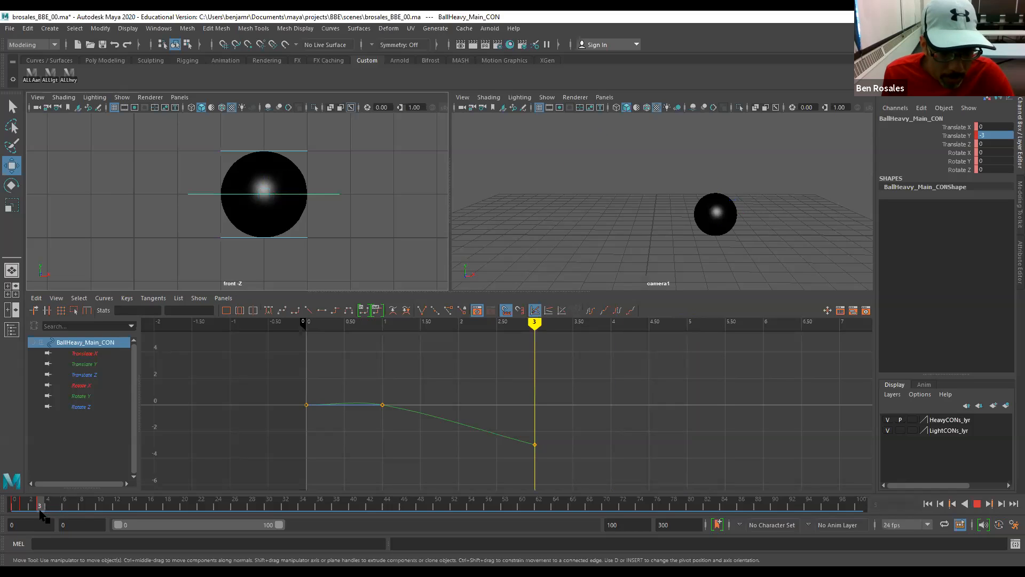
At frame 4, raise the heavy ball to a Translate Y of about -2.11 and set a key on all its channels.
{"action": "left_click", "coordinate": [47, 509]}
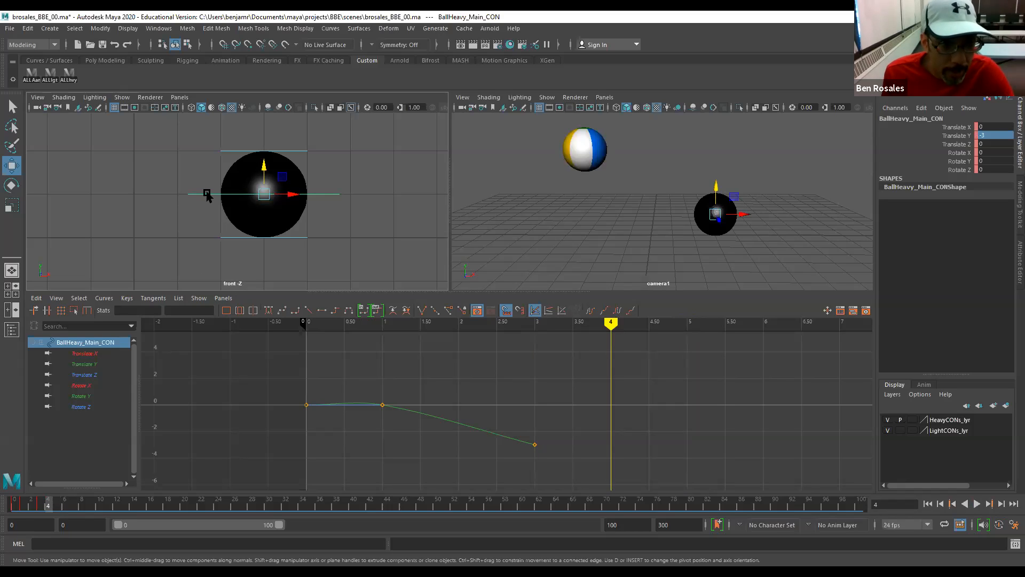
{"action": "left_click_drag", "start_coordinate": [263, 169], "coordinate": [263, 130]}
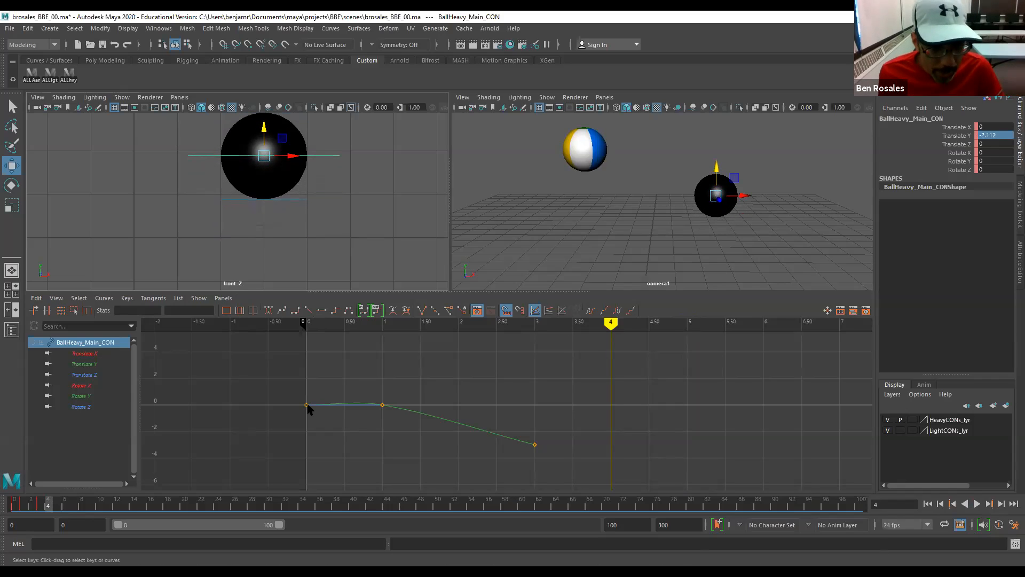
{"action": "key", "text": "s"}
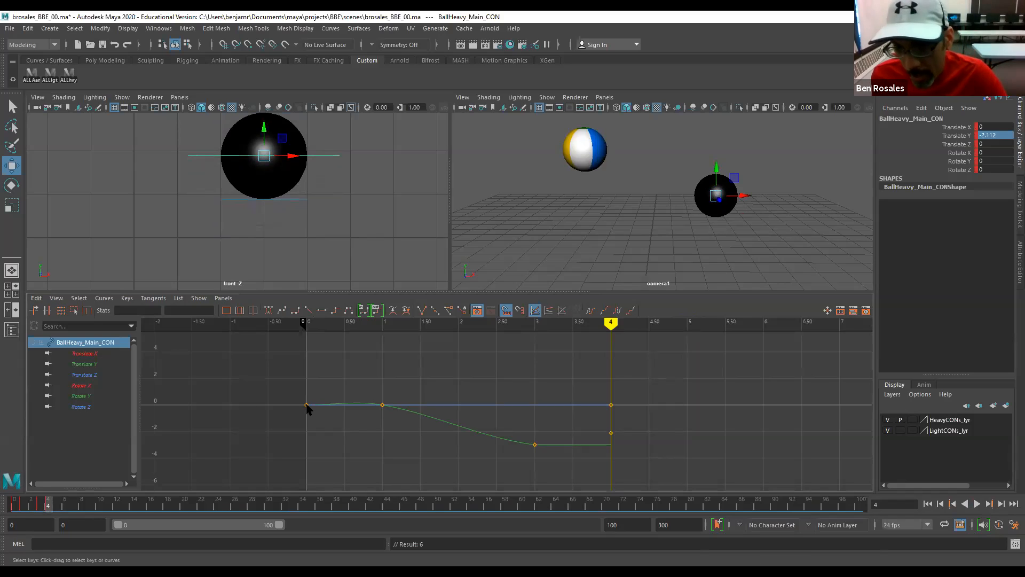
At frame 5, lower the heavy ball to a Translate Y of -3 and set a key on all its channels.
{"action": "left_click", "coordinate": [55, 506]}
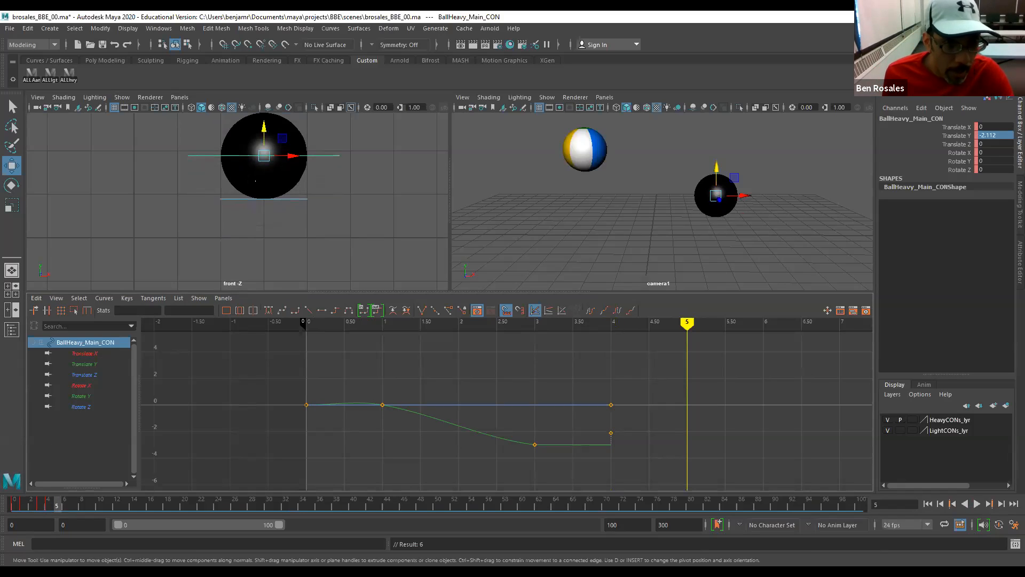
{"action": "left_click_drag", "start_coordinate": [264, 131], "coordinate": [303, 168]}
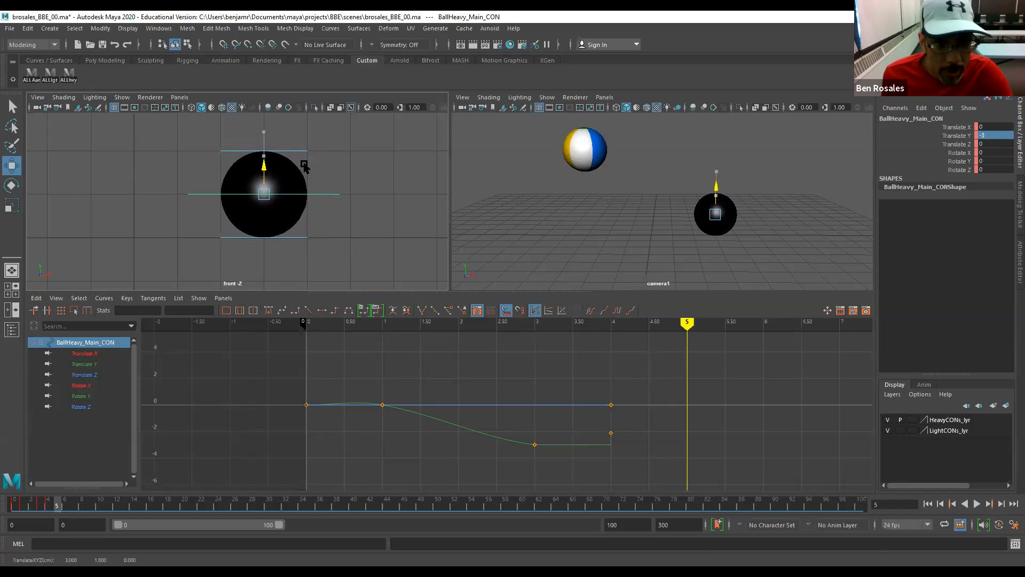
{"action": "left_click", "coordinate": [998, 139]}
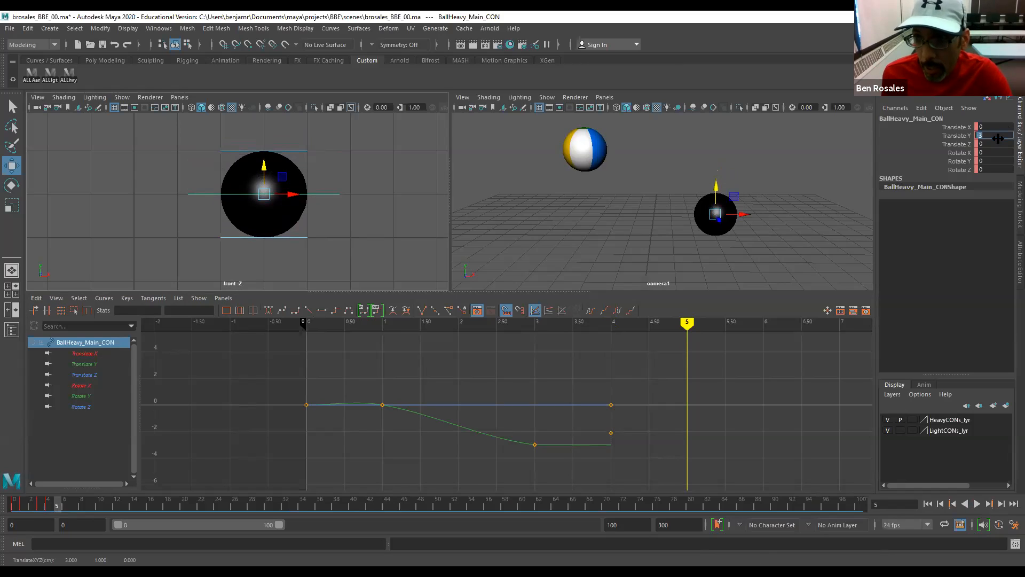
{"action": "key", "text": "Return"}
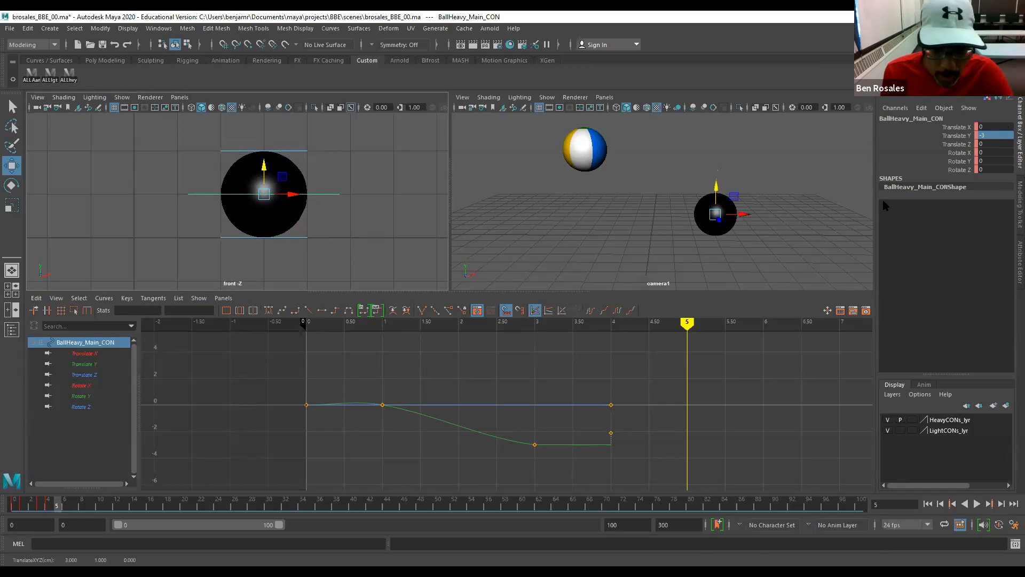
{"action": "key", "text": "s"}
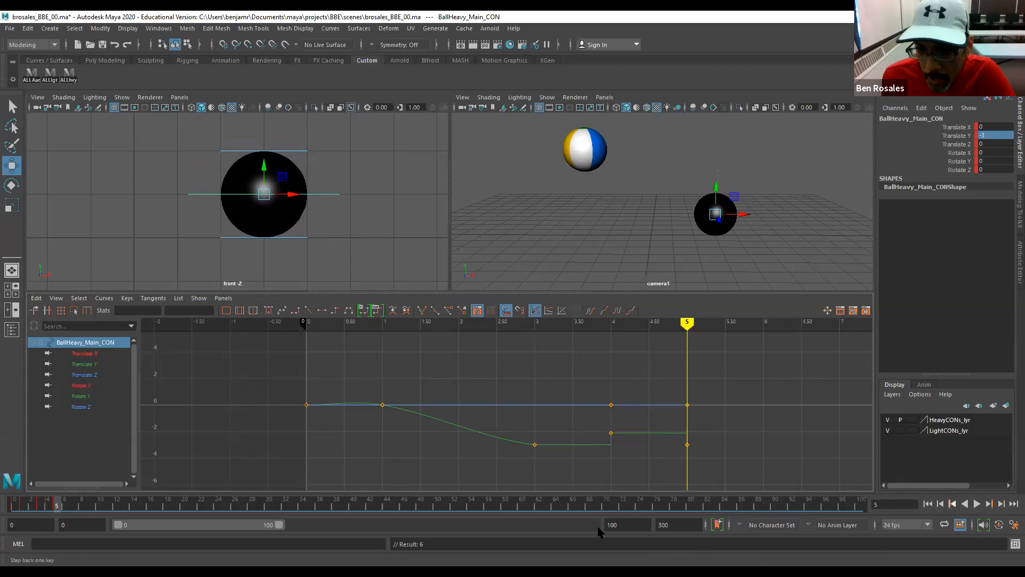
Turn on automatic keyframing and key all channels of the heavy ball at frame 6 in its ground pose.
{"action": "left_click", "coordinate": [65, 505]}
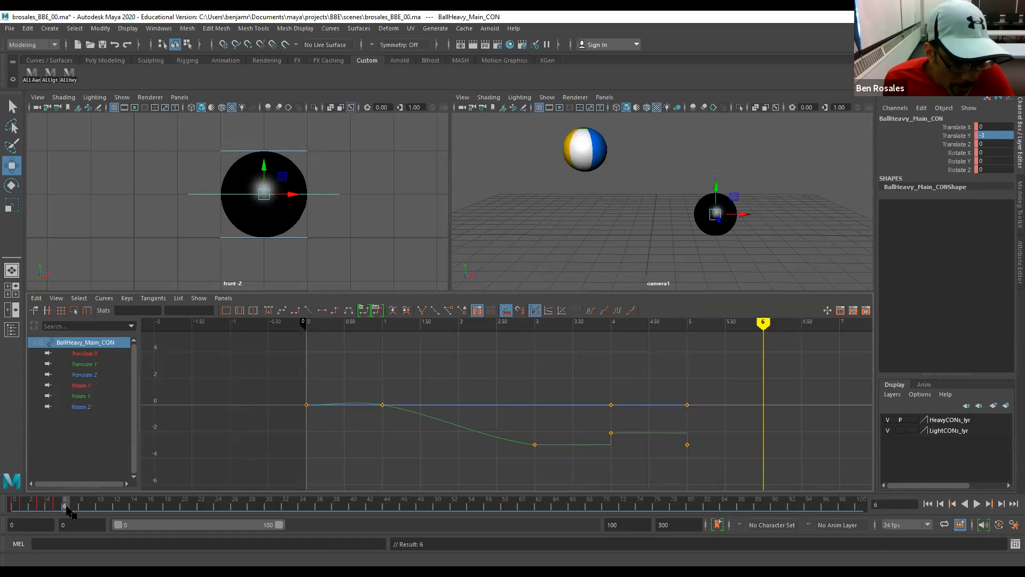
{"action": "left_click_drag", "start_coordinate": [263, 167], "coordinate": [263, 168]}
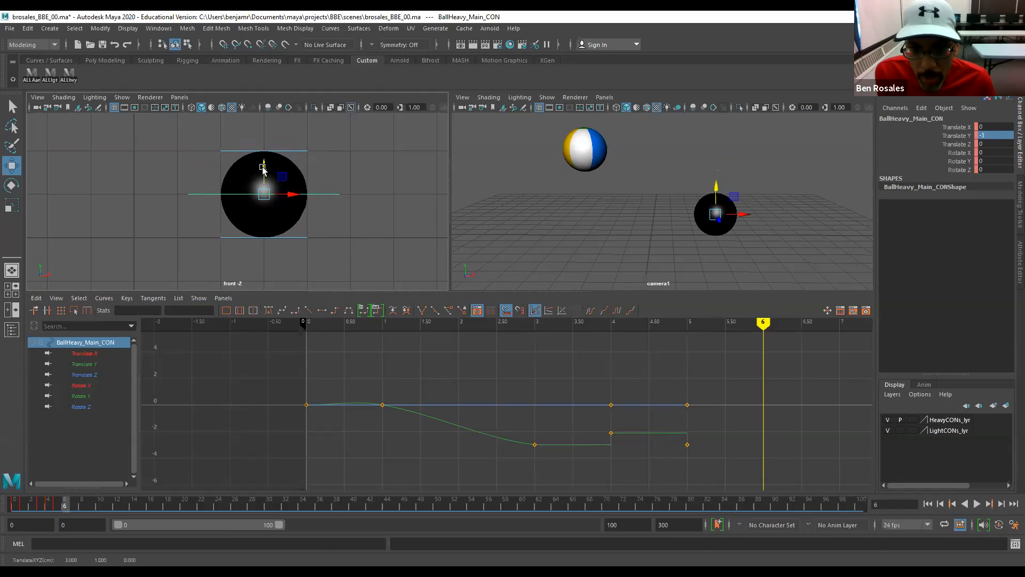
{"action": "mouse_move", "coordinate": [763, 322]}
{"action": "left_mouse_down"}
{"action": "mouse_move", "coordinate": [706, 324]}
{"action": "mouse_move", "coordinate": [755, 332]}
{"action": "left_mouse_up"}
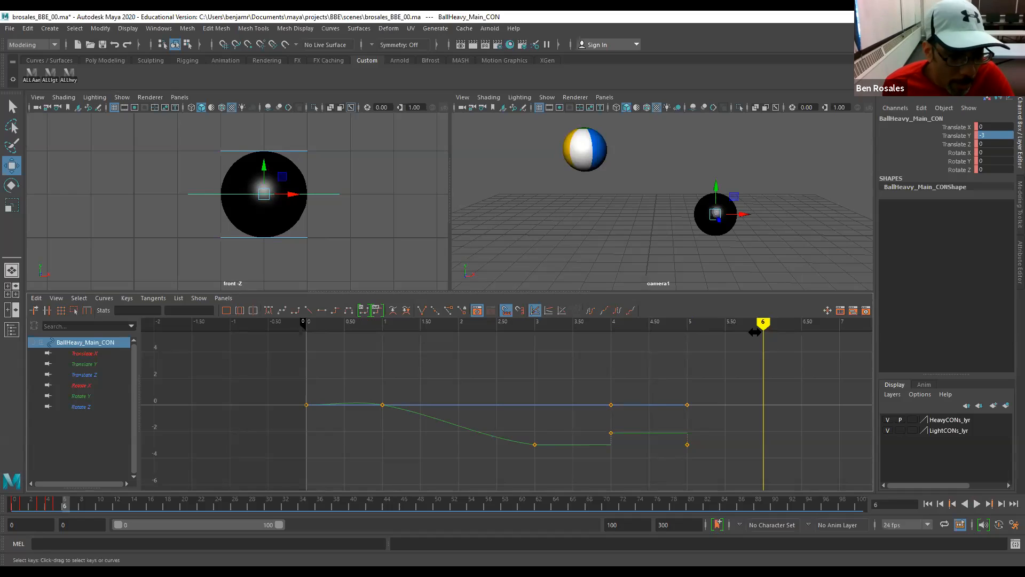
{"action": "left_click_drag", "start_coordinate": [64, 501], "coordinate": [65, 510]}
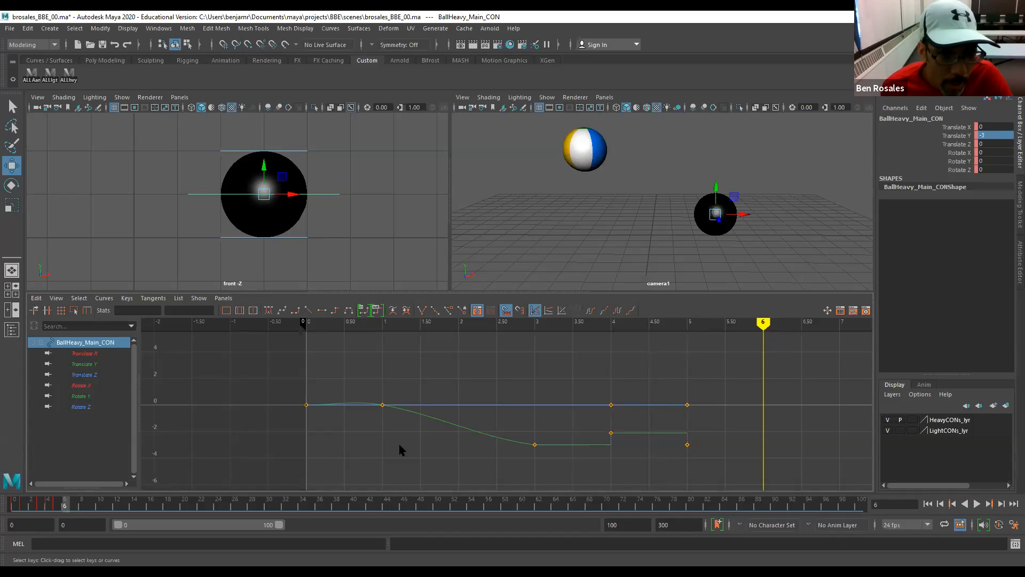
{"action": "mouse_move", "coordinate": [67, 507]}
{"action": "left_mouse_down"}
{"action": "mouse_move", "coordinate": [52, 511]}
{"action": "mouse_move", "coordinate": [65, 511]}
{"action": "left_mouse_up"}
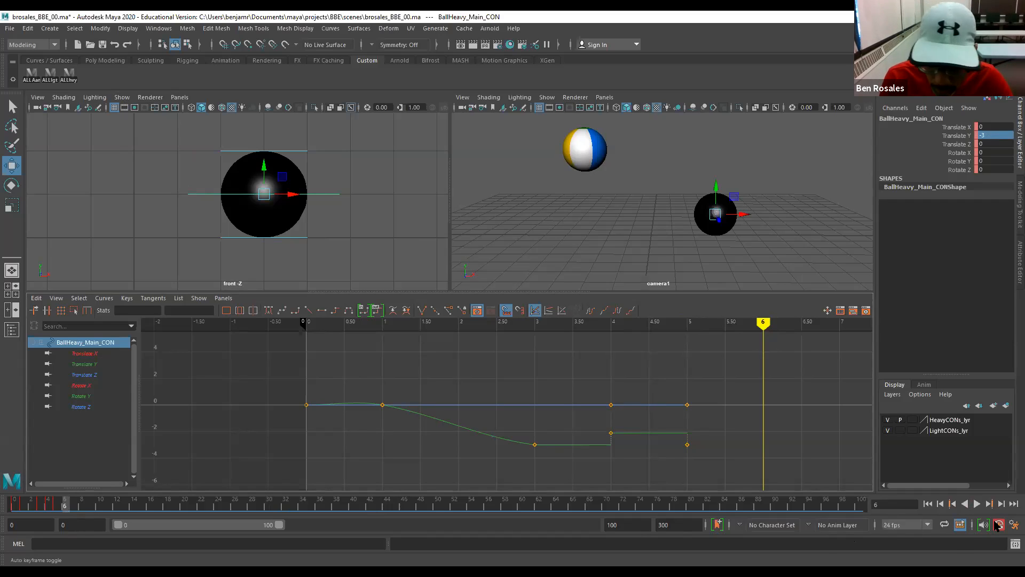
{"action": "key", "text": "s"}
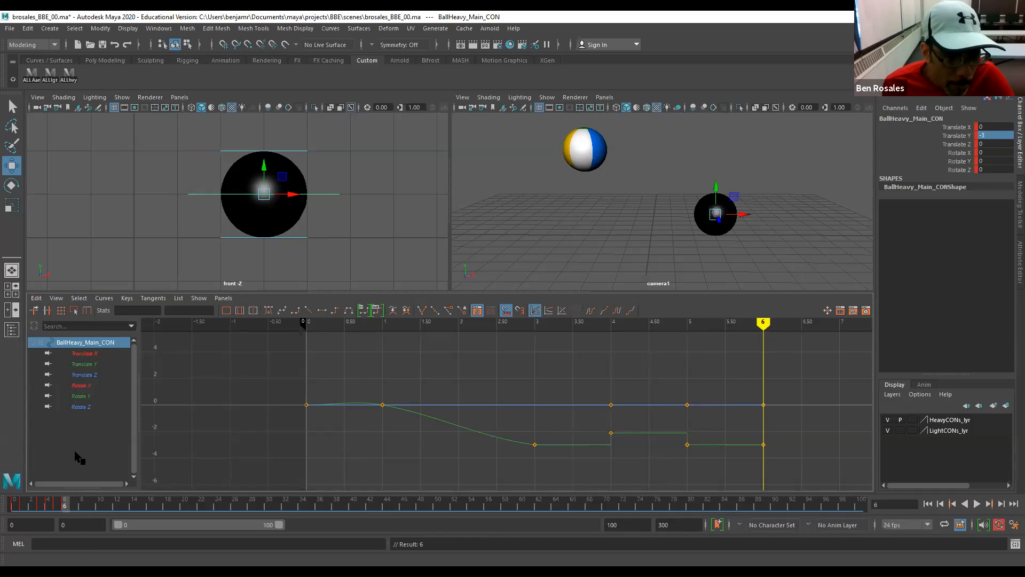
Raise the heavy ball to a Translate Y of about -2.67 at frame 6 for a smaller second bounce.
{"action": "mouse_move", "coordinate": [762, 322]}
{"action": "left_mouse_down"}
{"action": "mouse_move", "coordinate": [506, 330]}
{"action": "mouse_move", "coordinate": [446, 345]}
{"action": "mouse_move", "coordinate": [786, 352]}
{"action": "left_mouse_up"}
{"action": "mouse_move", "coordinate": [635, 374]}
{"action": "left_mouse_down"}
{"action": "mouse_move", "coordinate": [537, 388]}
{"action": "mouse_move", "coordinate": [735, 388]}
{"action": "left_mouse_up"}
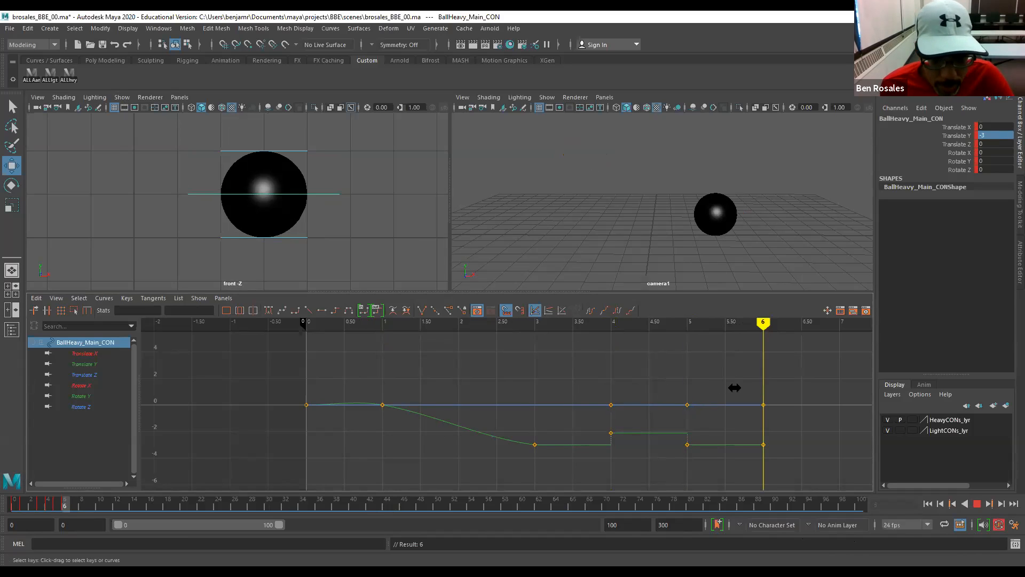
{"action": "left_click_drag", "start_coordinate": [270, 177], "coordinate": [264, 153]}
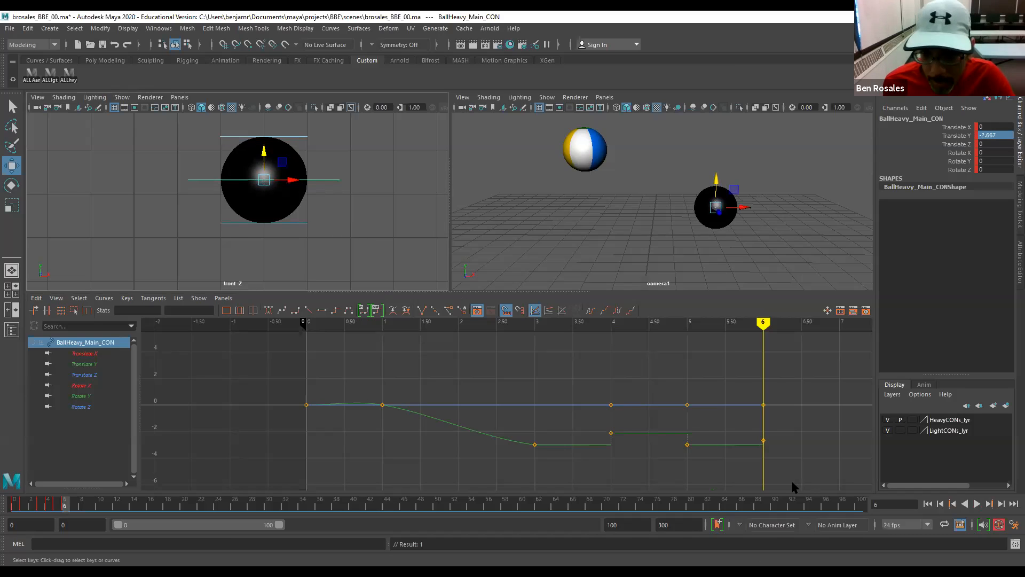
At frame 7, key the heavy ball and set its Translate Y to -3.
{"action": "left_click", "coordinate": [69, 506]}
{"action": "key", "text": "s"}
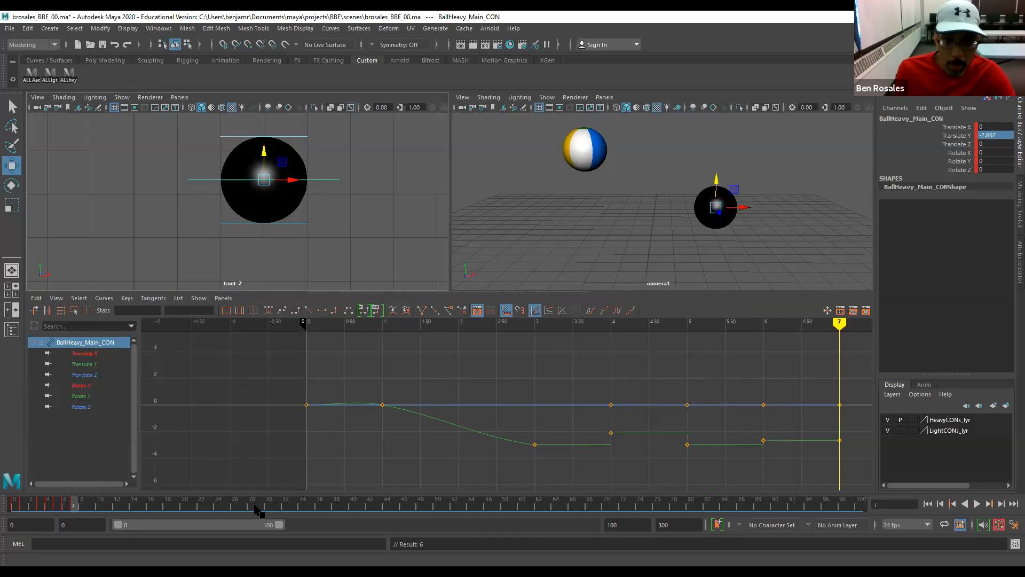
{"action": "left_click", "coordinate": [996, 135]}
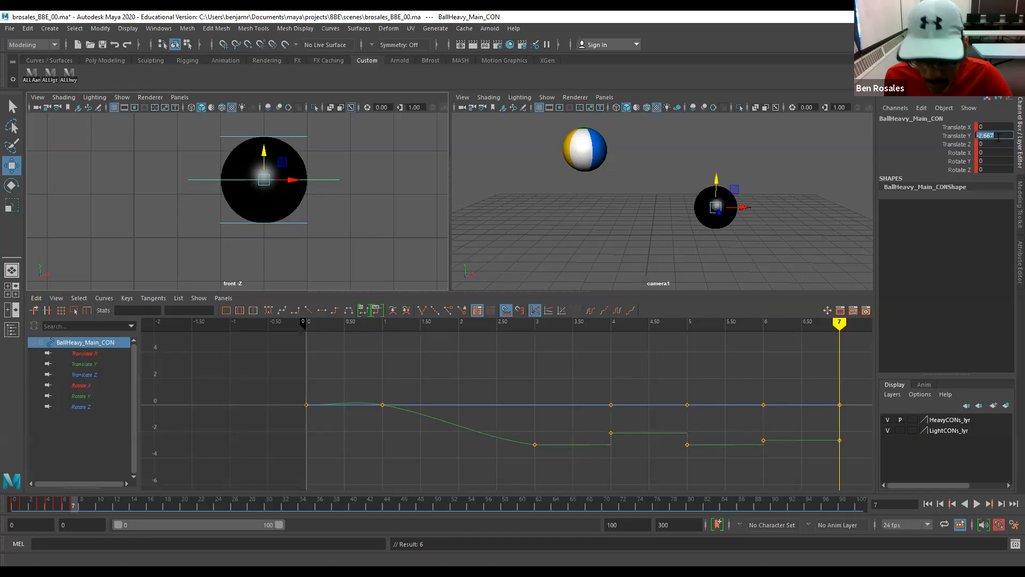
{"action": "type", "text": "-3"}
{"action": "key", "text": "Return"}
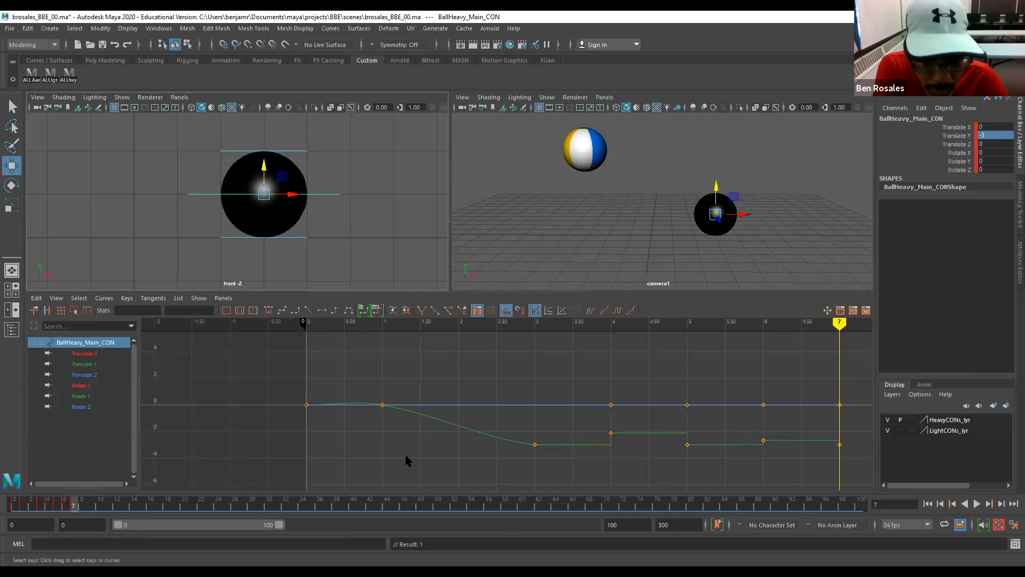
Play the heavy ball's bounce from frame 0 and scrub through its motion to frame 10.
{"action": "mouse_move", "coordinate": [73, 506]}
{"action": "left_mouse_down"}
{"action": "mouse_move", "coordinate": [8, 505]}
{"action": "mouse_move", "coordinate": [94, 516]}
{"action": "mouse_move", "coordinate": [12, 515]}
{"action": "left_mouse_up"}
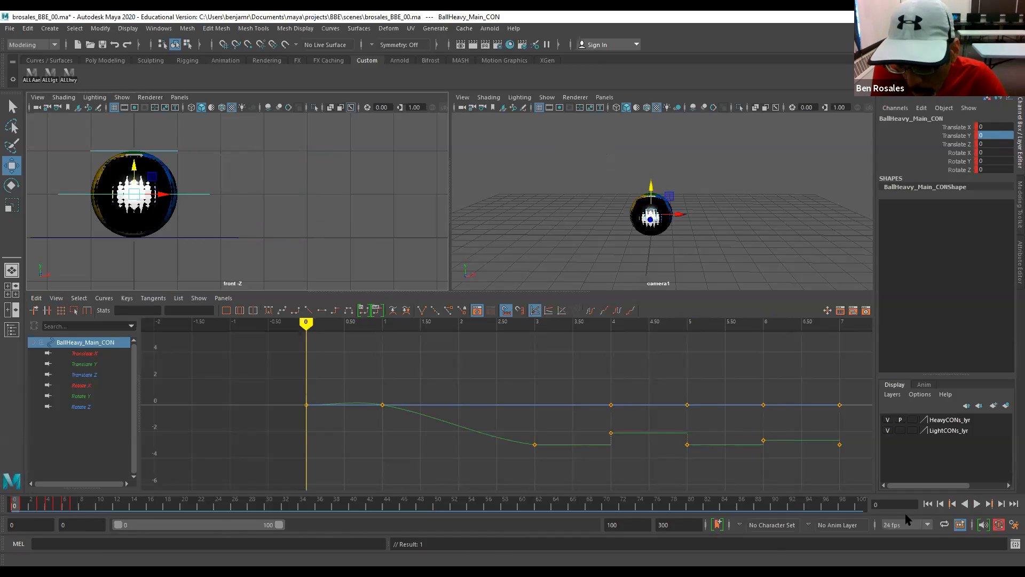
{"action": "left_click", "coordinate": [979, 504]}
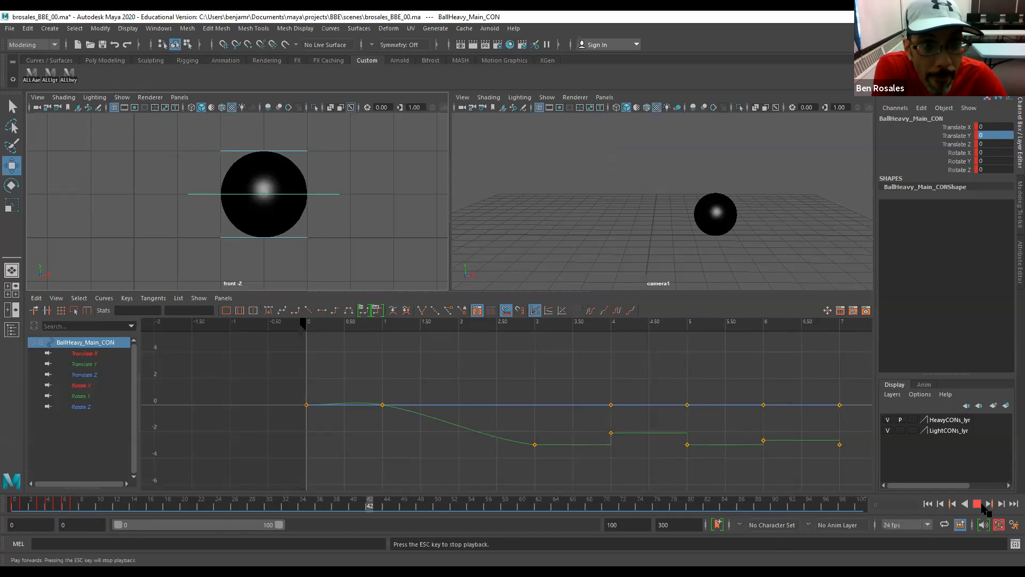
{"action": "left_click", "coordinate": [981, 506]}
{"action": "mouse_move", "coordinate": [13, 510]}
{"action": "left_mouse_down"}
{"action": "mouse_move", "coordinate": [16, 525]}
{"action": "mouse_move", "coordinate": [331, 511]}
{"action": "mouse_move", "coordinate": [879, 517]}
{"action": "mouse_move", "coordinate": [12, 539]}
{"action": "mouse_move", "coordinate": [78, 561]}
{"action": "mouse_move", "coordinate": [597, 558]}
{"action": "mouse_move", "coordinate": [100, 544]}
{"action": "left_mouse_up"}
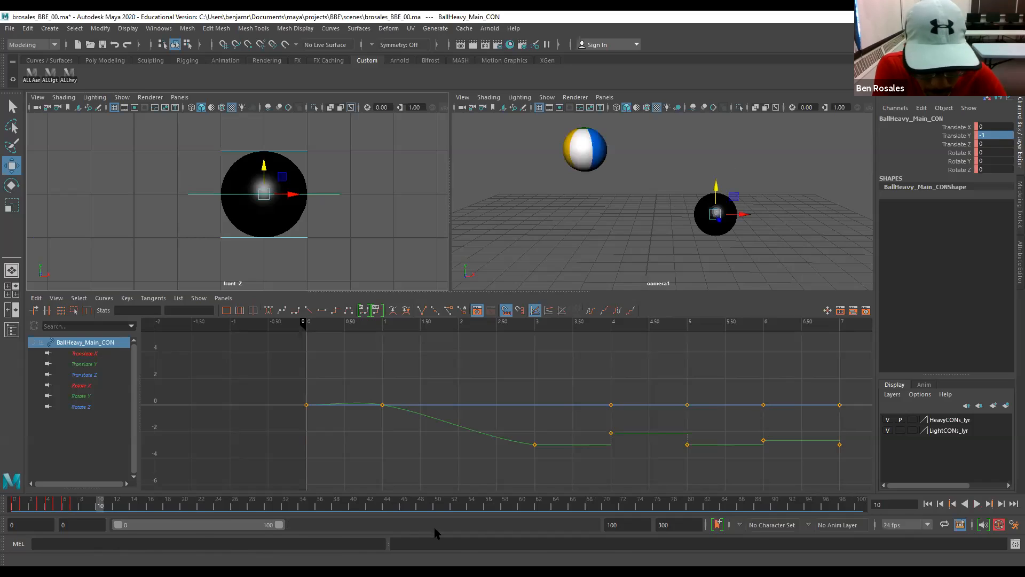
Set the playback range to end at frame 10 and play the bounce from the start.
{"action": "left_click", "coordinate": [673, 525]}
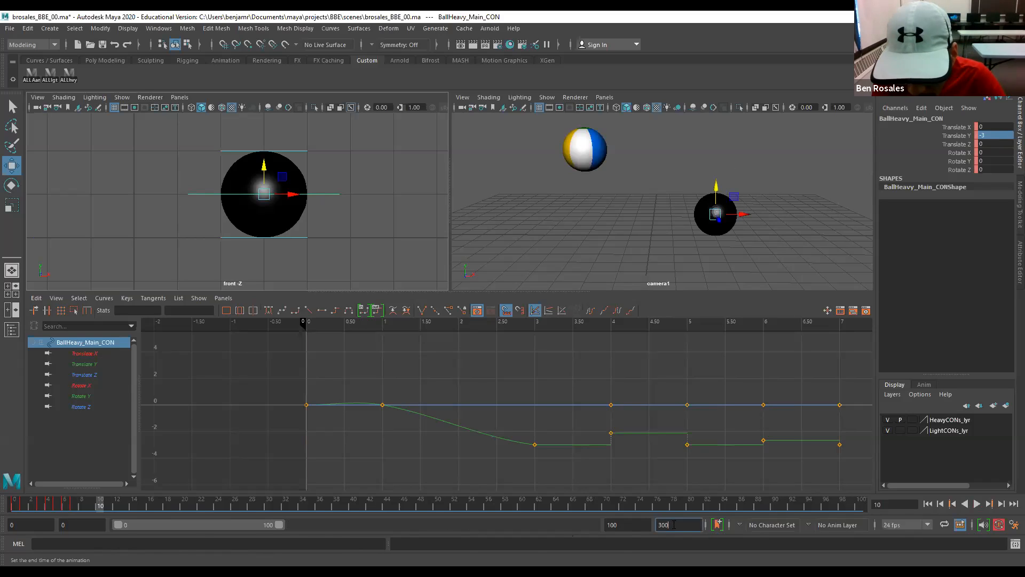
{"action": "left_click", "coordinate": [625, 522]}
{"action": "key", "text": "Return"}
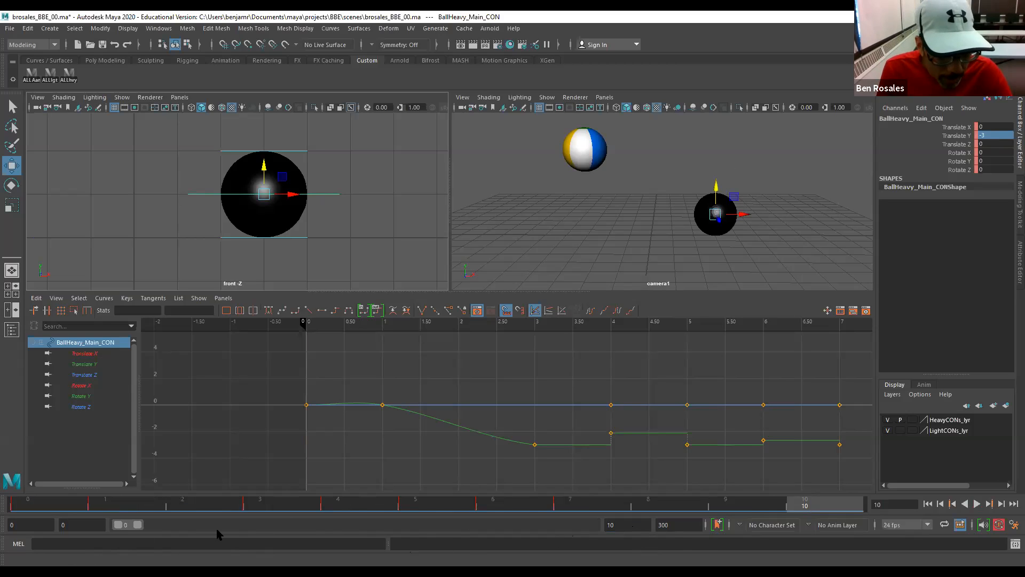
{"action": "left_click", "coordinate": [614, 524]}
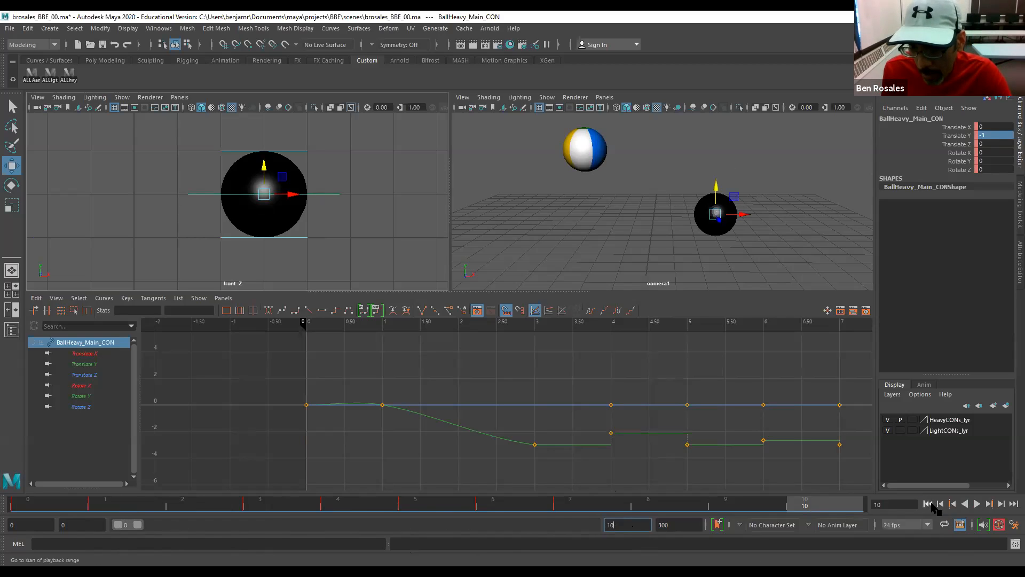
{"action": "left_click", "coordinate": [928, 504]}
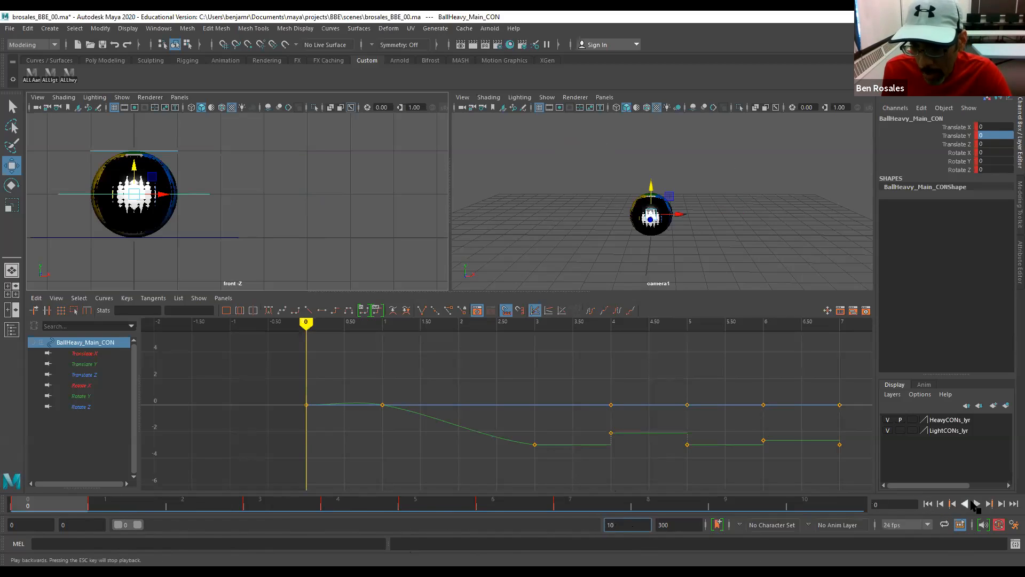
{"action": "left_click", "coordinate": [976, 503]}
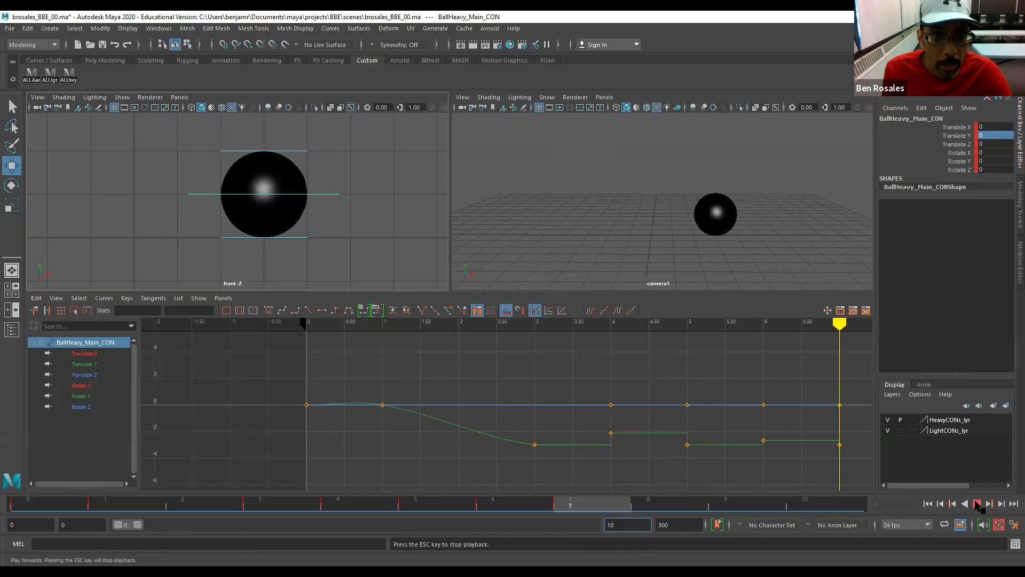
{"action": "left_click", "coordinate": [595, 502]}
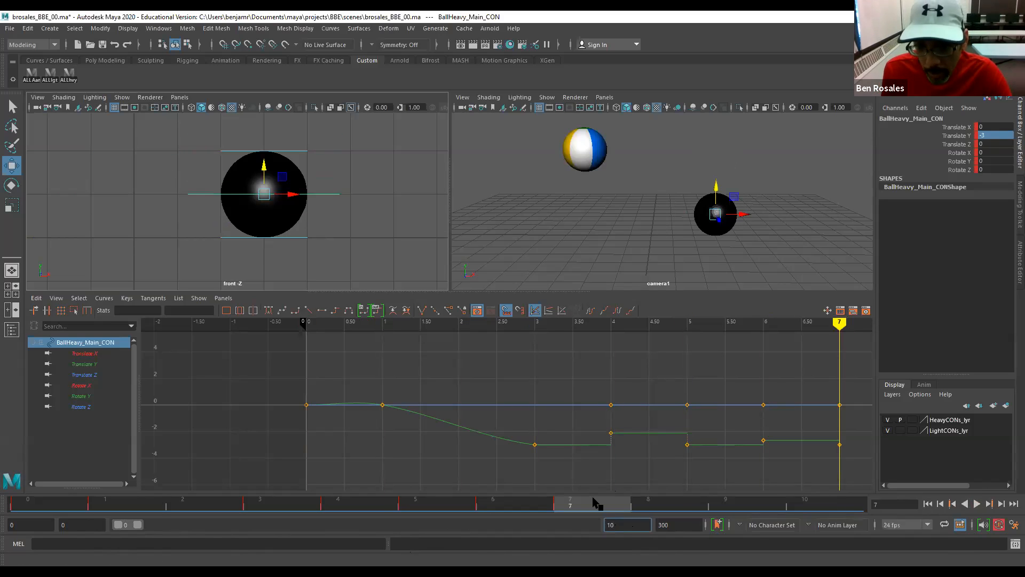
Set the playback range to end at frame 20 and play the heavy ball's bounce.
{"action": "left_click_drag", "start_coordinate": [624, 526], "coordinate": [602, 528]}
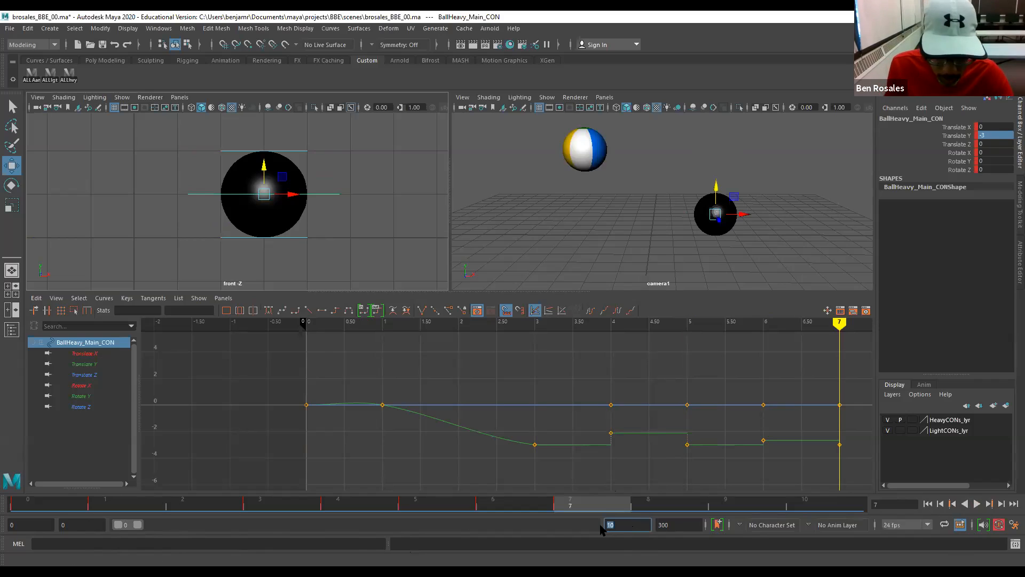
{"action": "key", "text": "Return"}
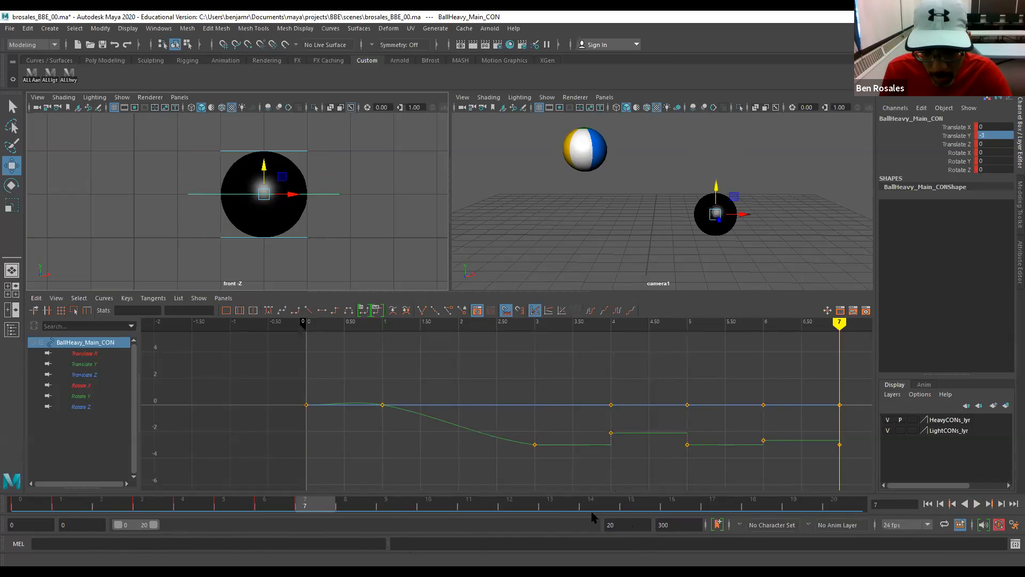
{"action": "left_click", "coordinate": [976, 504]}
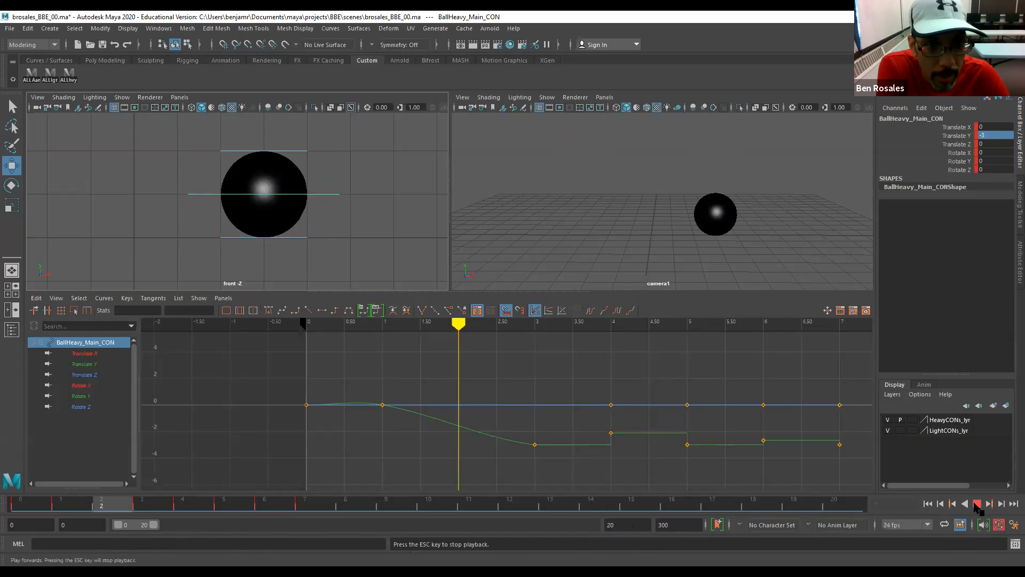
{"action": "left_click", "coordinate": [976, 504]}
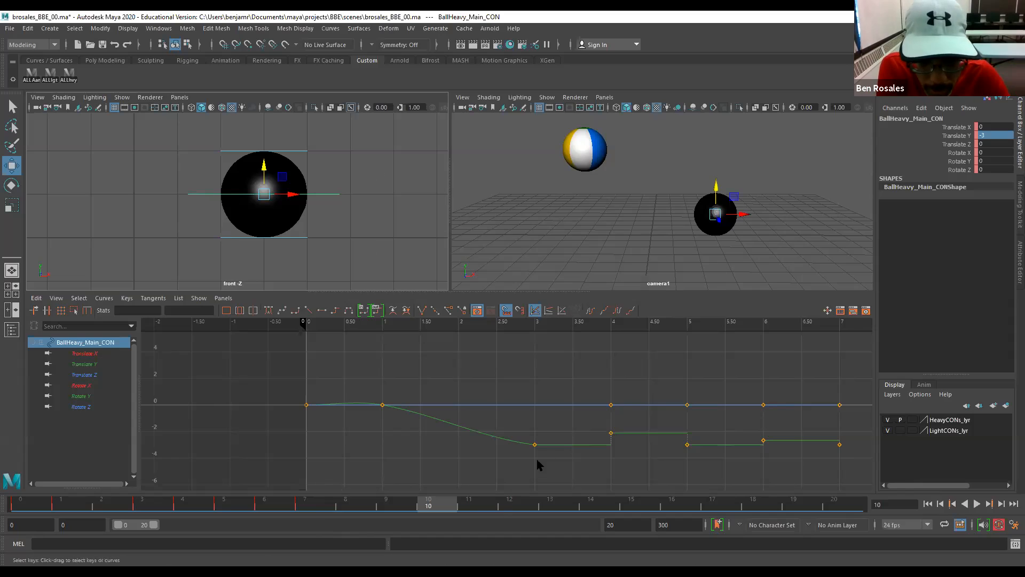
Replay the heavy ball's bounce several times, stopping at frame 4 to check its first rebound.
{"action": "key", "text": "alt+v"}
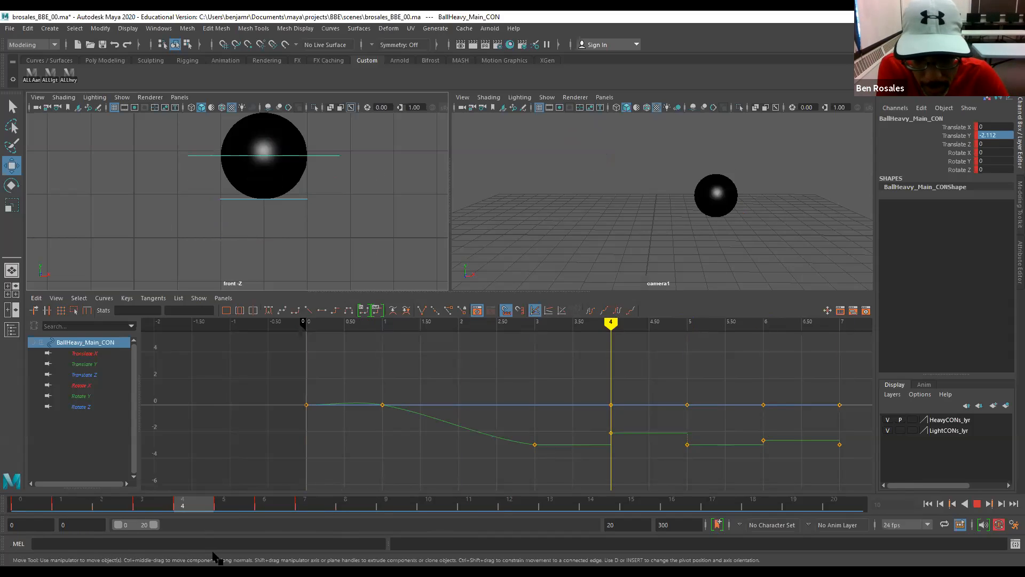
{"action": "key", "text": "alt+v"}
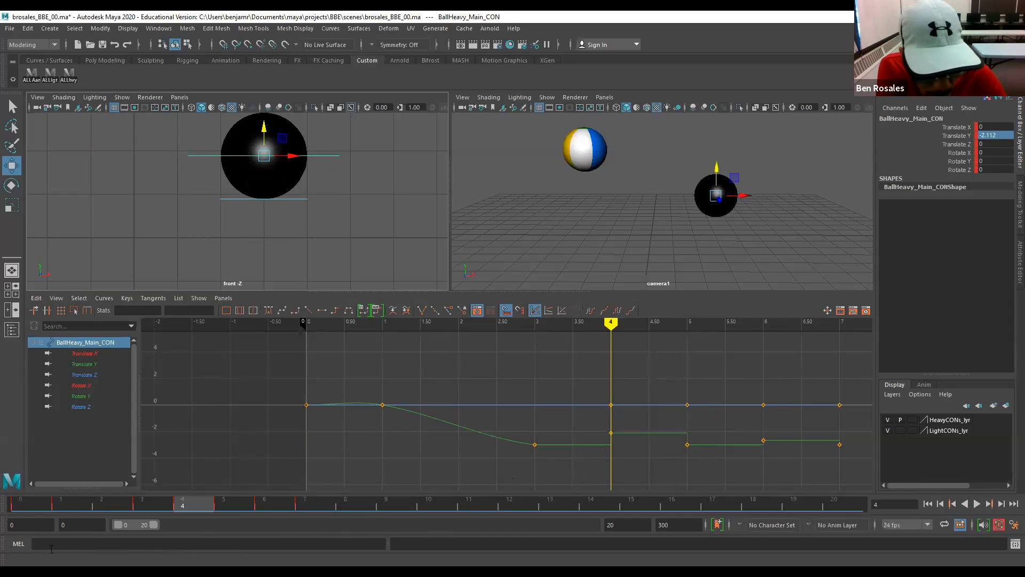
{"action": "key", "text": "alt+v"}
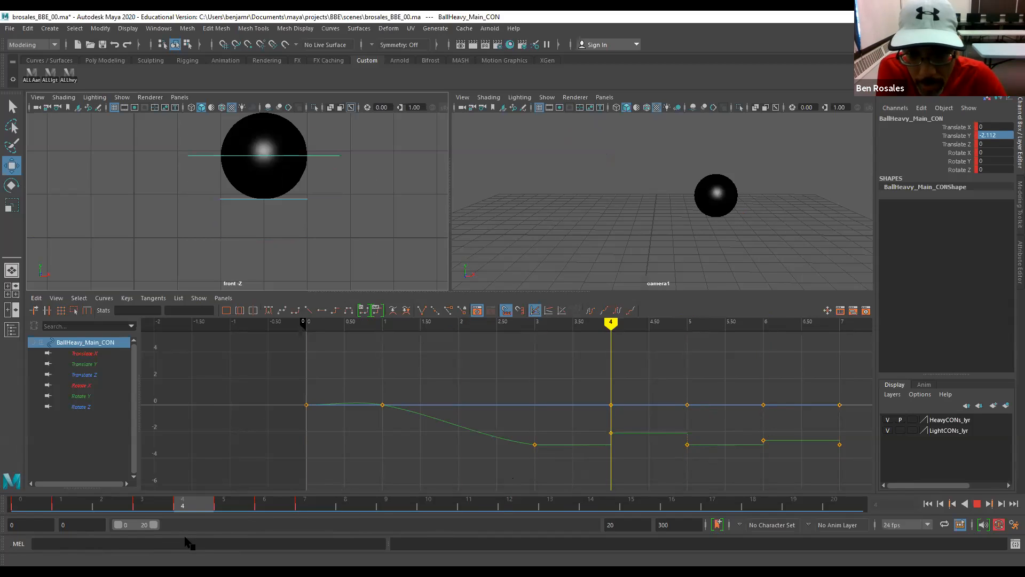
{"action": "key", "text": "alt+v"}
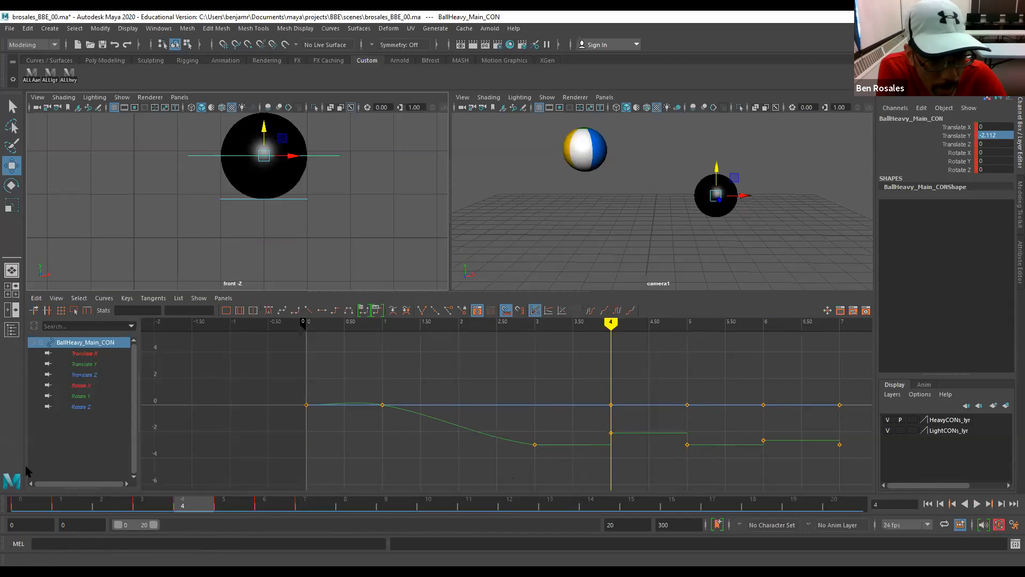
{"action": "key", "text": "alt+v"}
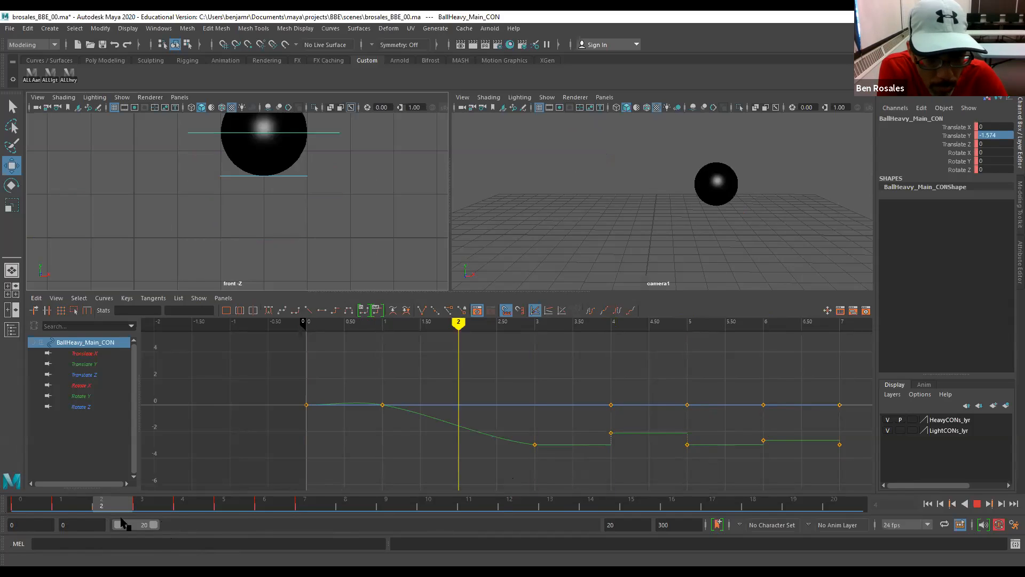
{"action": "key", "text": "alt+v"}
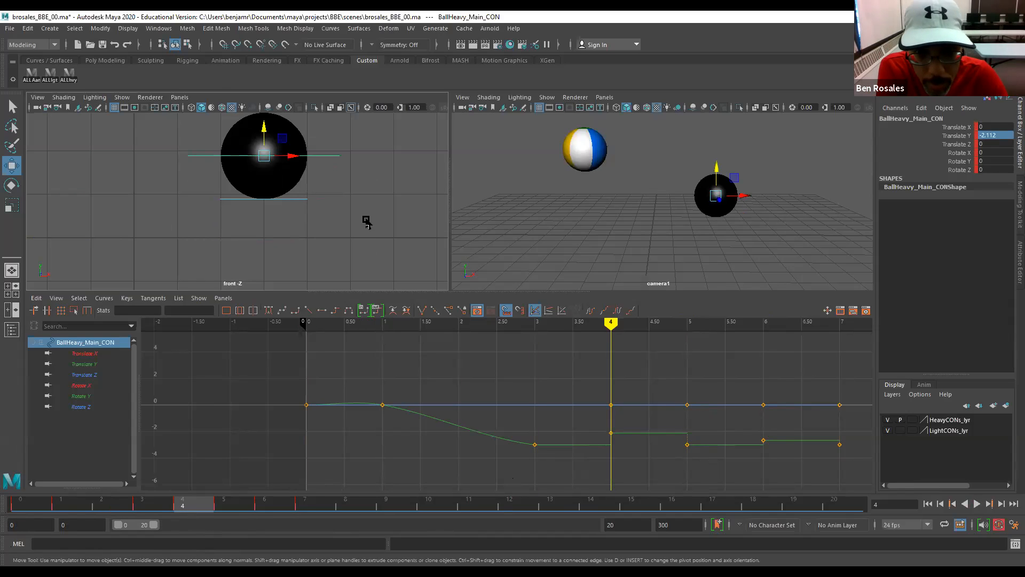
Set the heavy ball's Translate Y tangents to flat at frame 4 and linear at frame 3, checking the rebound in playback.
{"action": "left_click_drag", "start_coordinate": [585, 424], "coordinate": [622, 442]}
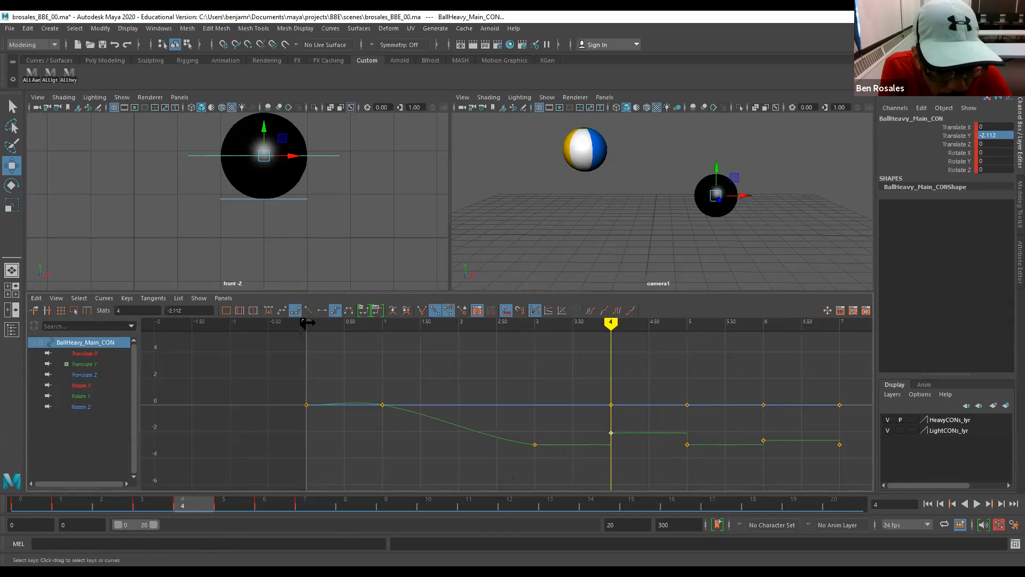
{"action": "left_click", "coordinate": [322, 312]}
{"action": "left_click_drag", "start_coordinate": [507, 426], "coordinate": [535, 472]}
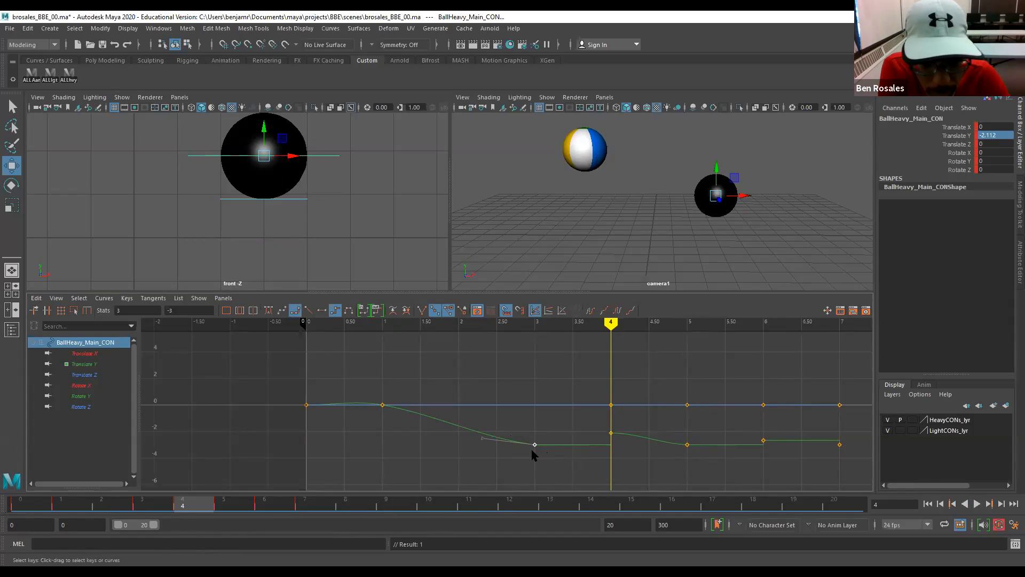
{"action": "left_click_drag", "start_coordinate": [590, 335], "coordinate": [497, 393]}
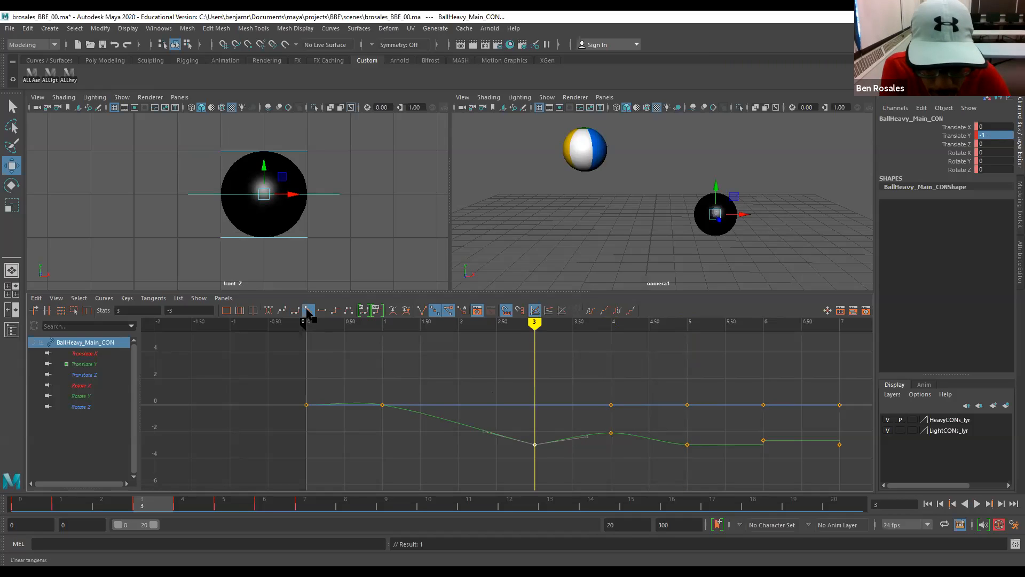
{"action": "key", "text": "alt+v"}
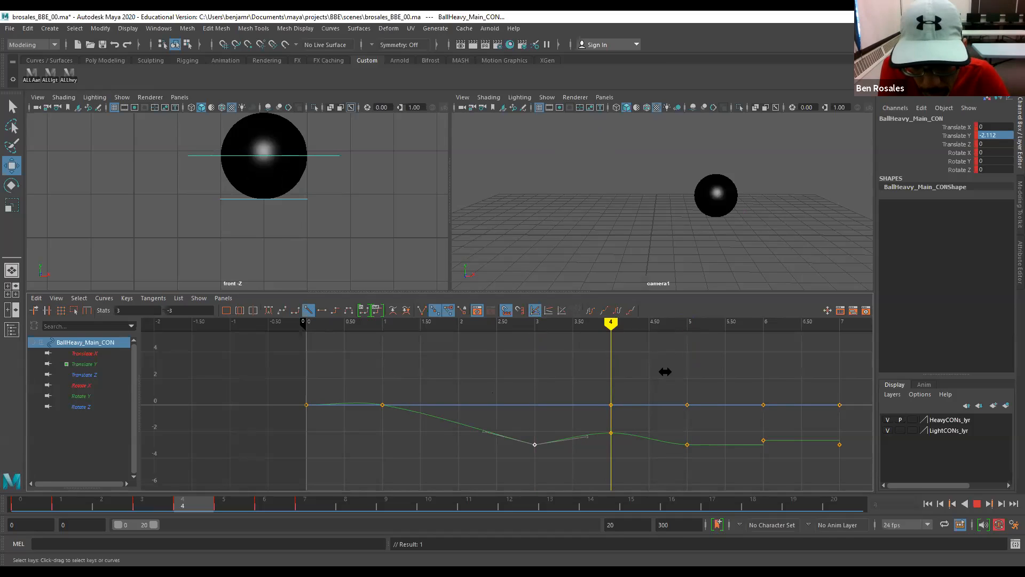
{"action": "key", "text": "alt+v"}
Set linear tangents on the heavy ball's Translate Y keys at frames 5 and 7, and flat tangents at frame 6.
{"action": "left_click_drag", "start_coordinate": [668, 435], "coordinate": [702, 481]}
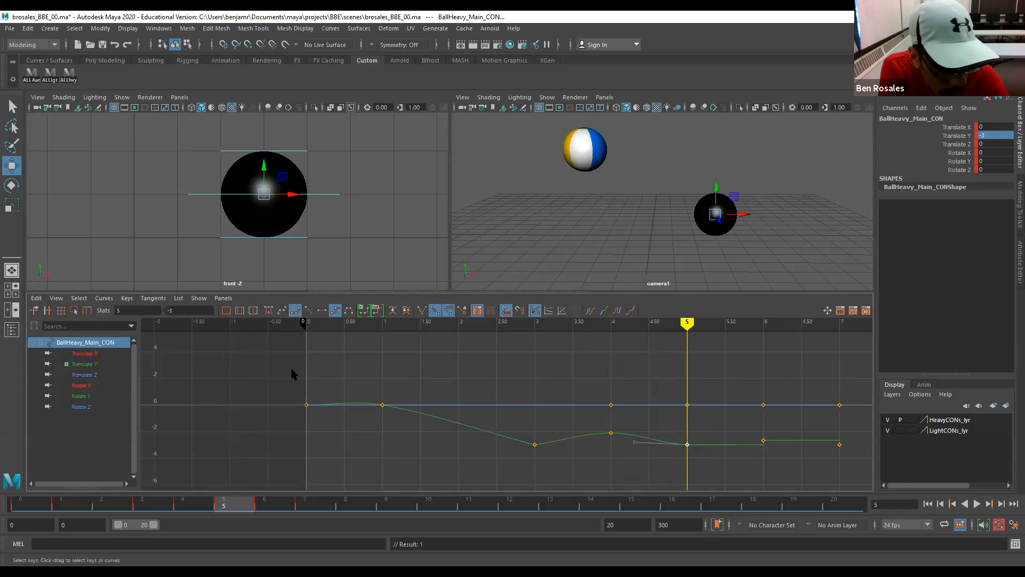
{"action": "left_click", "coordinate": [308, 310]}
{"action": "left_click_drag", "start_coordinate": [693, 322], "coordinate": [733, 333]}
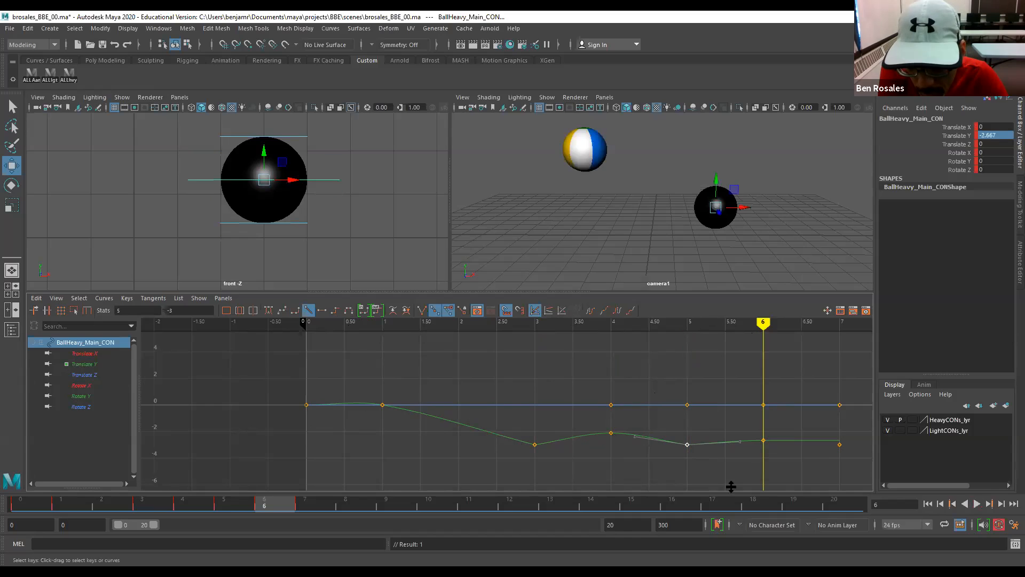
{"action": "left_click_drag", "start_coordinate": [738, 426], "coordinate": [780, 462]}
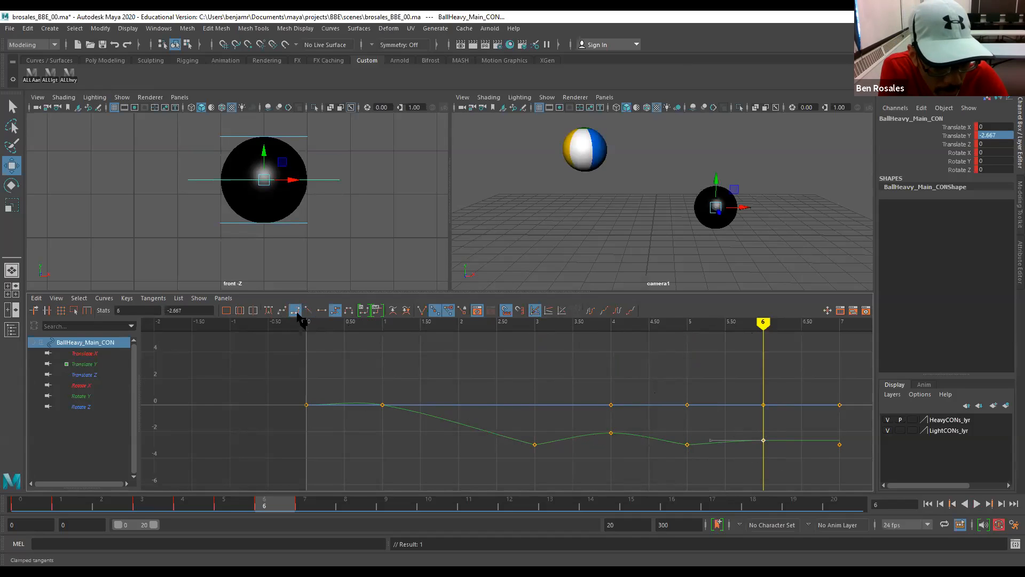
{"action": "left_click", "coordinate": [321, 310]}
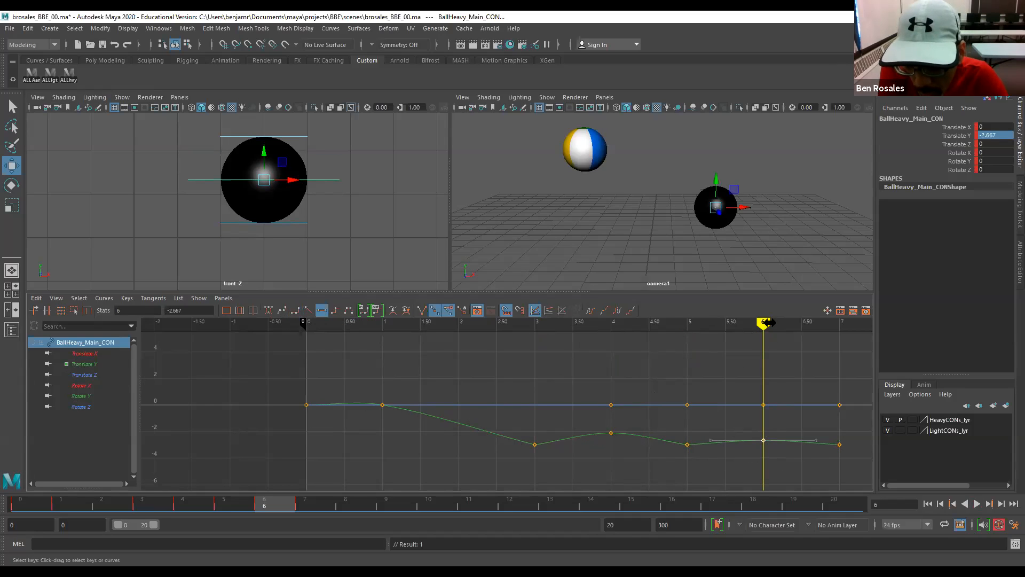
{"action": "left_click_drag", "start_coordinate": [768, 322], "coordinate": [823, 336]}
{"action": "left_click_drag", "start_coordinate": [861, 465], "coordinate": [862, 464]}
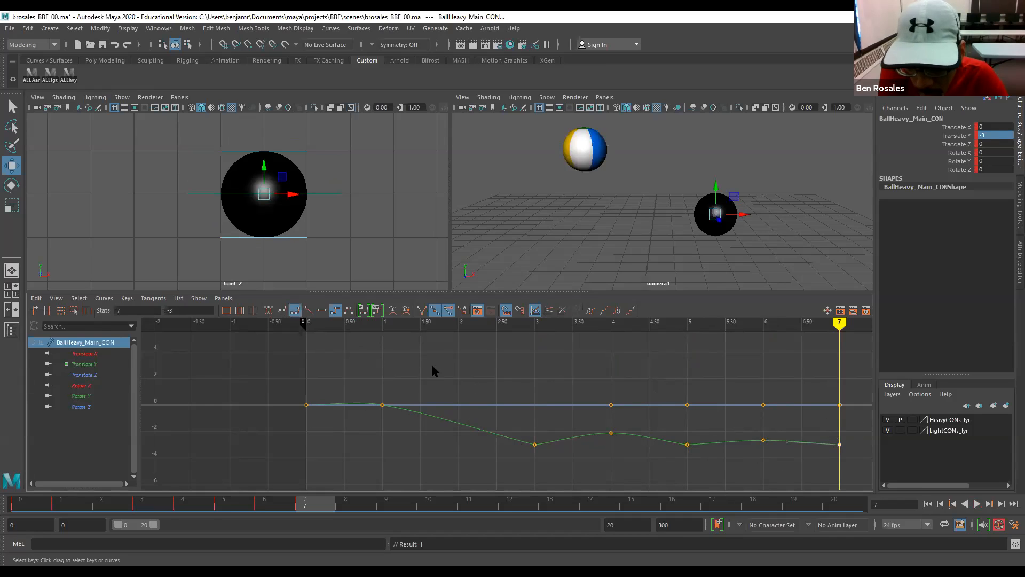
{"action": "left_click", "coordinate": [308, 310]}
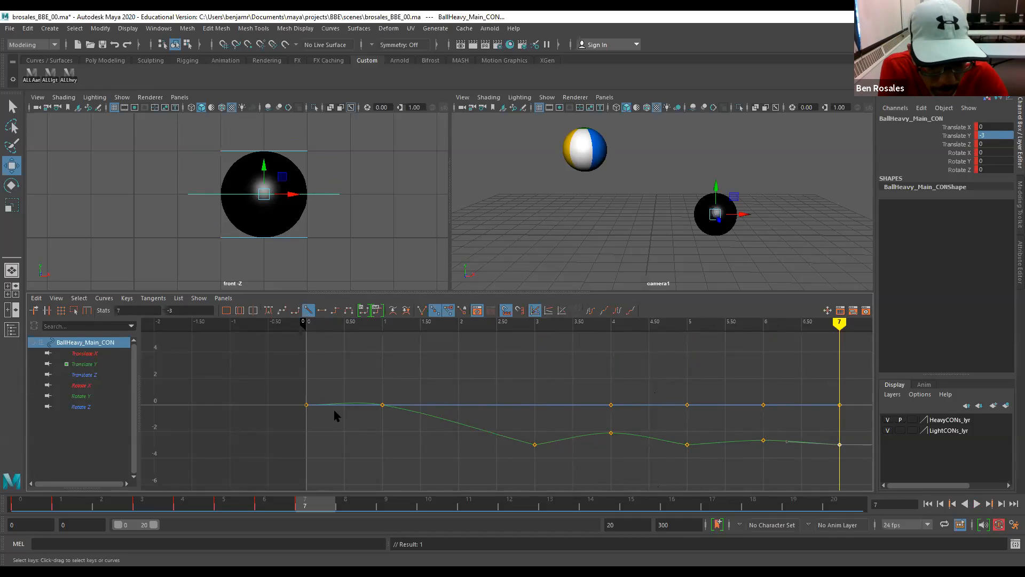
Isolate the heavy ball's Translate Y curve and give its key at frame 1 flat tangents.
{"action": "mouse_move", "coordinate": [832, 327]}
{"action": "left_mouse_down"}
{"action": "mouse_move", "coordinate": [594, 345]}
{"action": "mouse_move", "coordinate": [11, 419]}
{"action": "mouse_move", "coordinate": [361, 410]}
{"action": "mouse_move", "coordinate": [304, 417]}
{"action": "mouse_move", "coordinate": [370, 418]}
{"action": "mouse_move", "coordinate": [293, 418]}
{"action": "mouse_move", "coordinate": [394, 428]}
{"action": "left_mouse_up"}
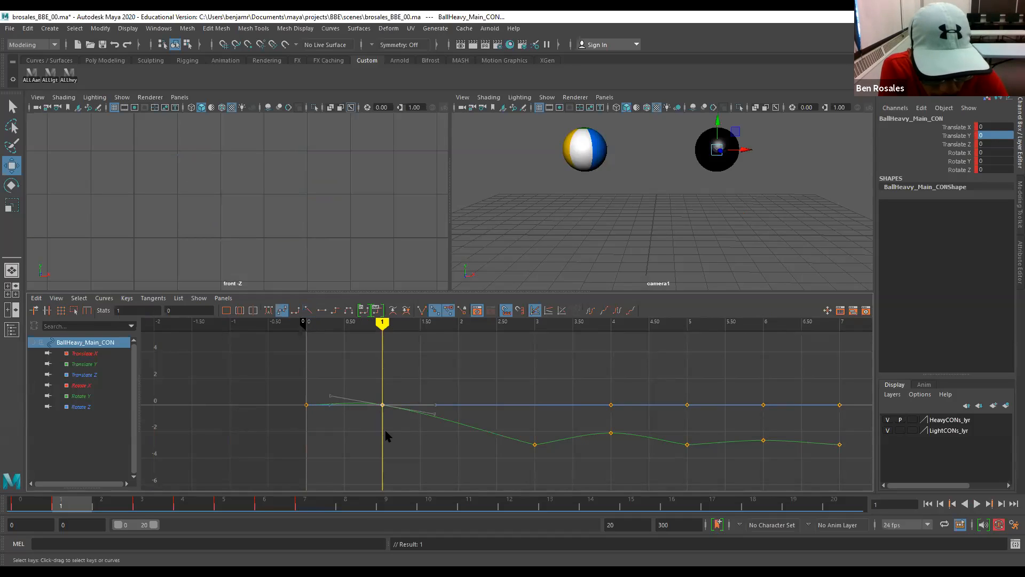
{"action": "left_click", "coordinate": [83, 364]}
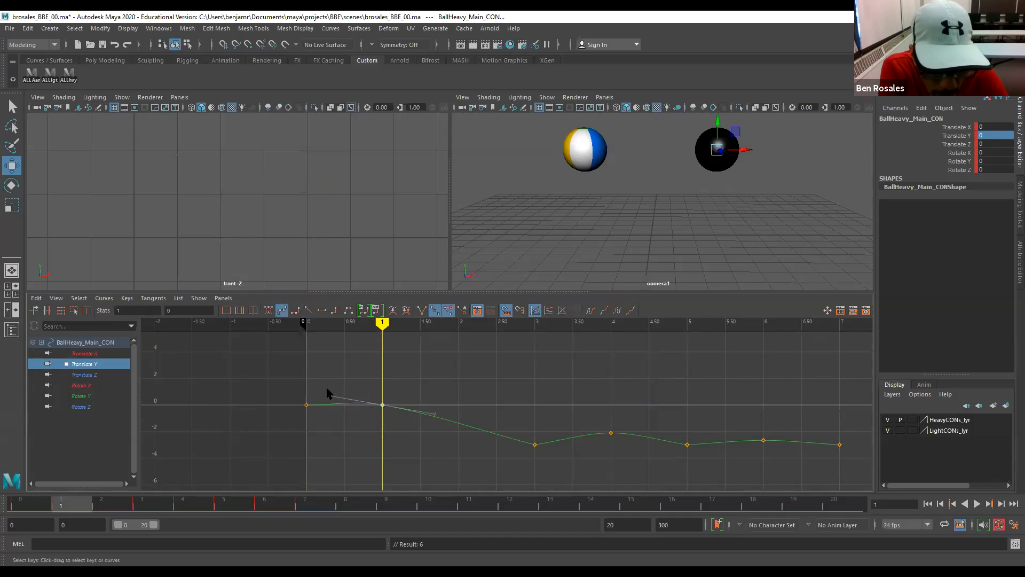
{"action": "left_click", "coordinate": [322, 310]}
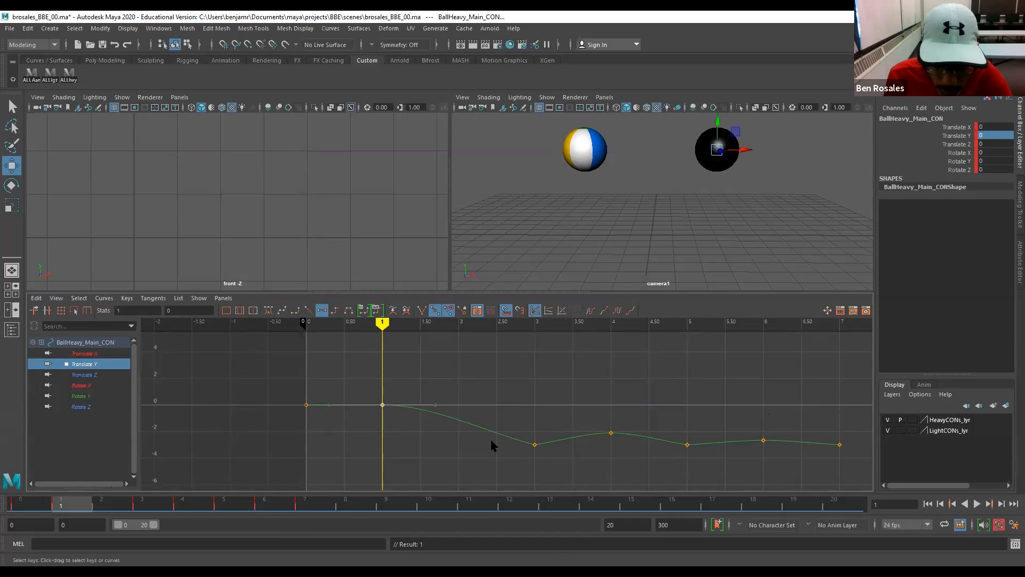
{"action": "right_click_drag", "start_coordinate": [542, 423], "coordinate": [516, 446], "text": "alt"}
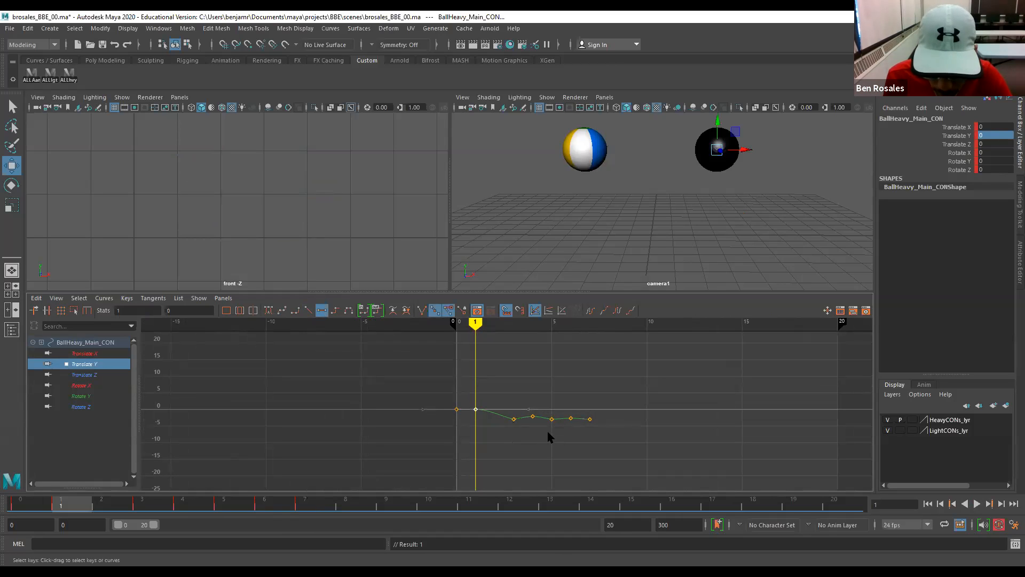
{"action": "right_click_drag", "start_coordinate": [563, 430], "coordinate": [585, 448], "text": "alt"}
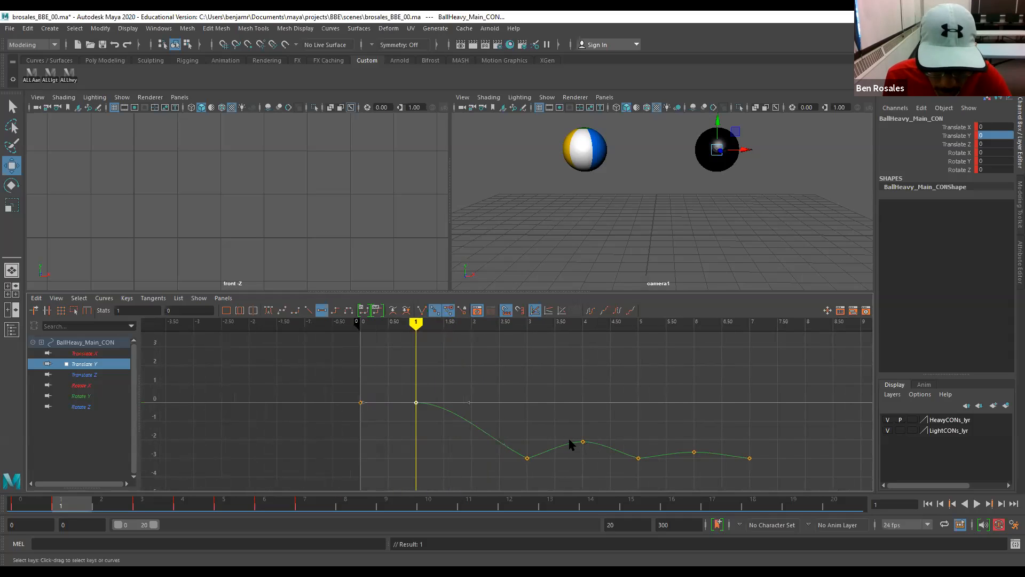
{"action": "middle_click_drag", "start_coordinate": [571, 435], "coordinate": [549, 431], "text": "alt"}
{"action": "right_click_drag", "start_coordinate": [547, 416], "coordinate": [476, 432], "text": "alt+shift"}
{"action": "middle_click_drag", "start_coordinate": [482, 404], "coordinate": [429, 409], "text": "alt"}
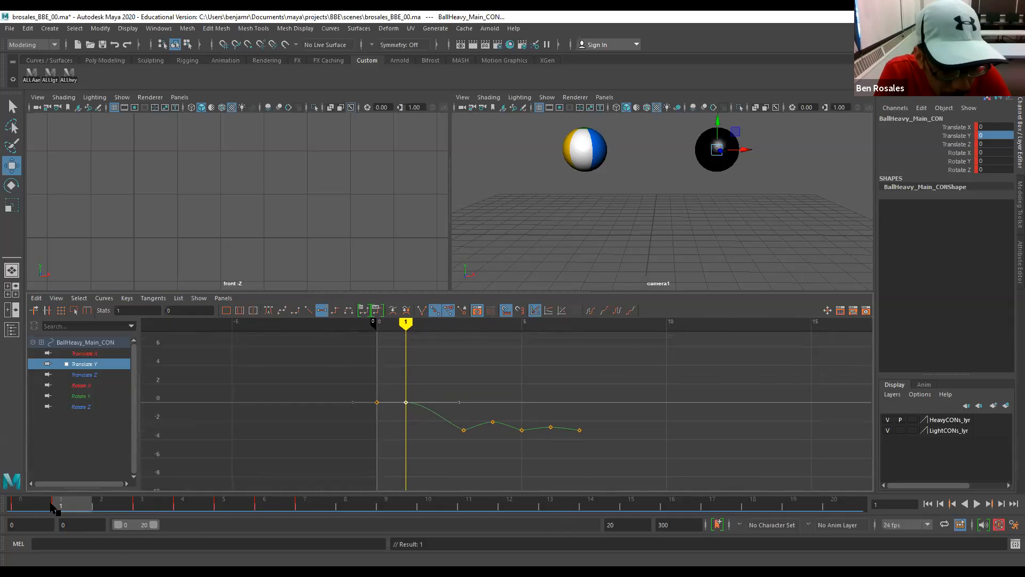
Set the playback range to start at frame 1.
{"action": "left_click", "coordinate": [928, 504]}
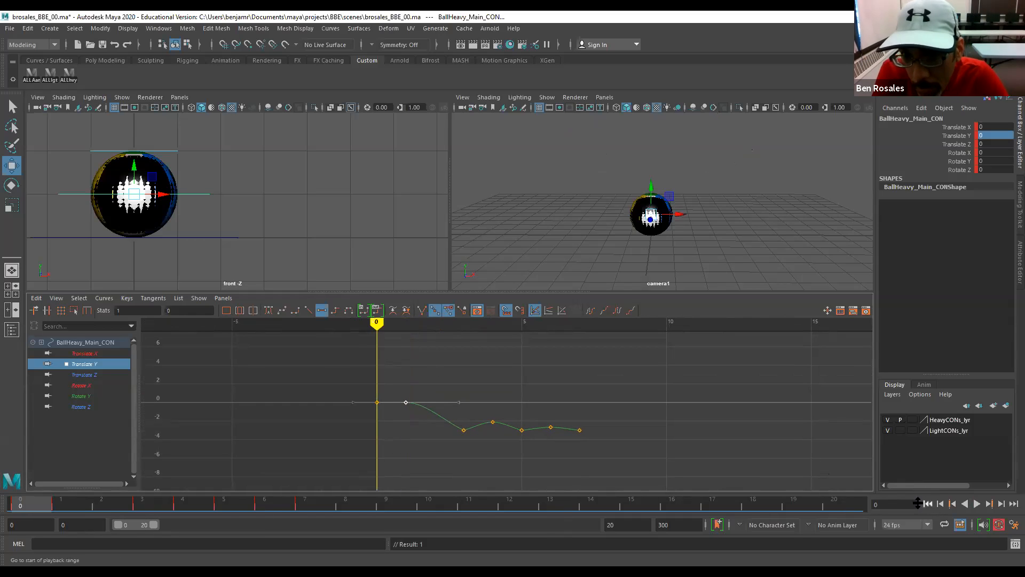
{"action": "left_click", "coordinate": [67, 524]}
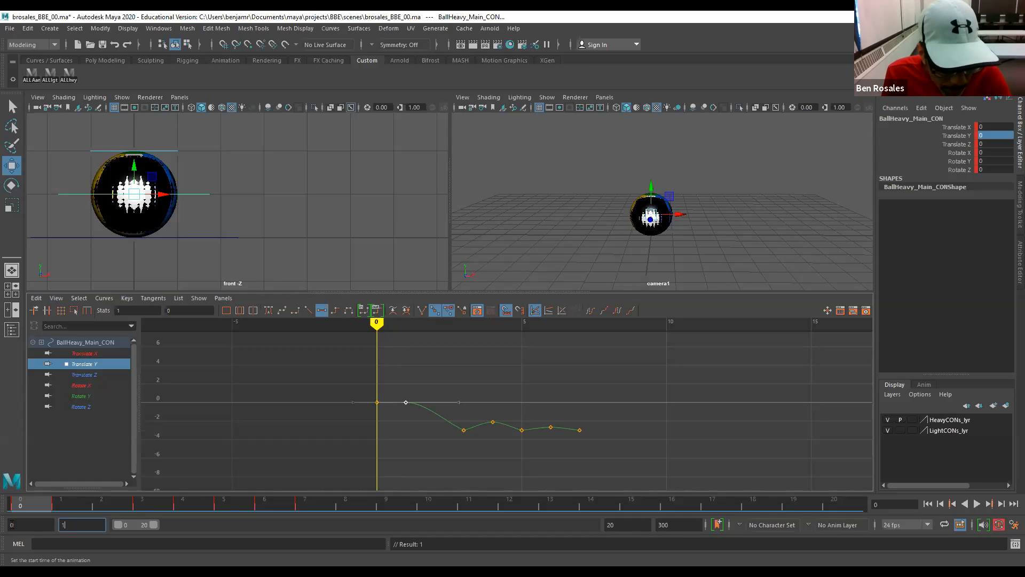
{"action": "type", "text": "1"}
{"action": "key", "text": "Return"}
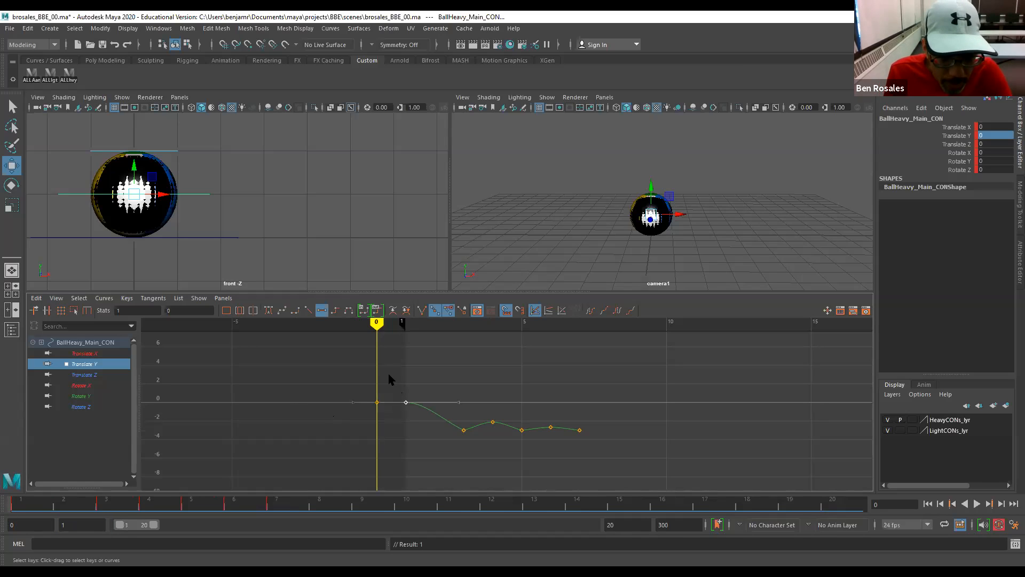
Play the heavy ball's bounce from frame 1 to review the refined curve, and stop playback.
{"action": "left_click_drag", "start_coordinate": [382, 366], "coordinate": [596, 443]}
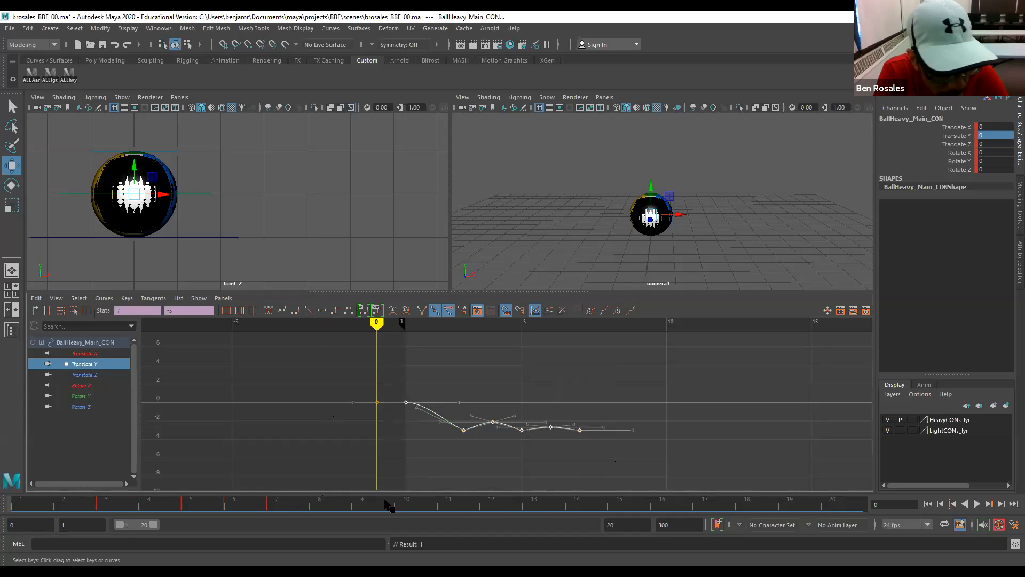
{"action": "left_click", "coordinate": [965, 504]}
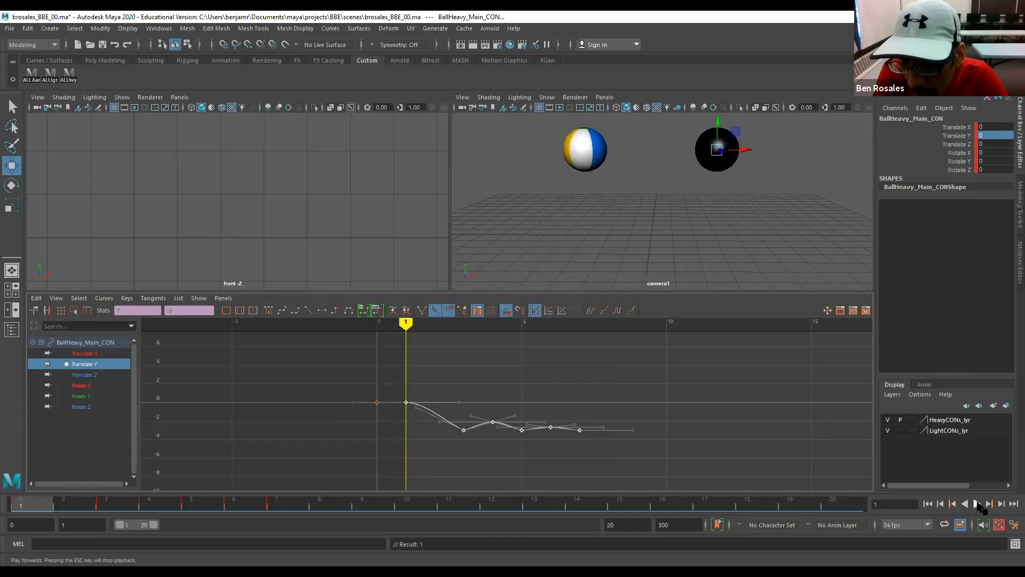
{"action": "left_click", "coordinate": [978, 504]}
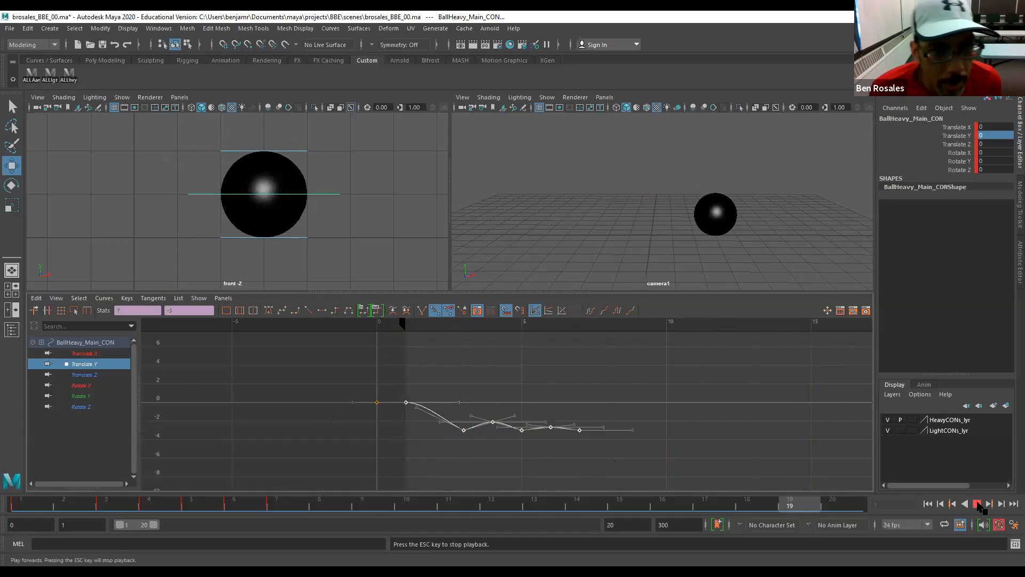
{"action": "scroll", "coordinate": [266, 184], "scroll_direction": "down", "scroll_amount": 3}
{"action": "middle_click_drag", "start_coordinate": [265, 179], "coordinate": [290, 253], "text": "alt"}
{"action": "scroll", "coordinate": [245, 247], "scroll_direction": "down", "scroll_amount": 3}
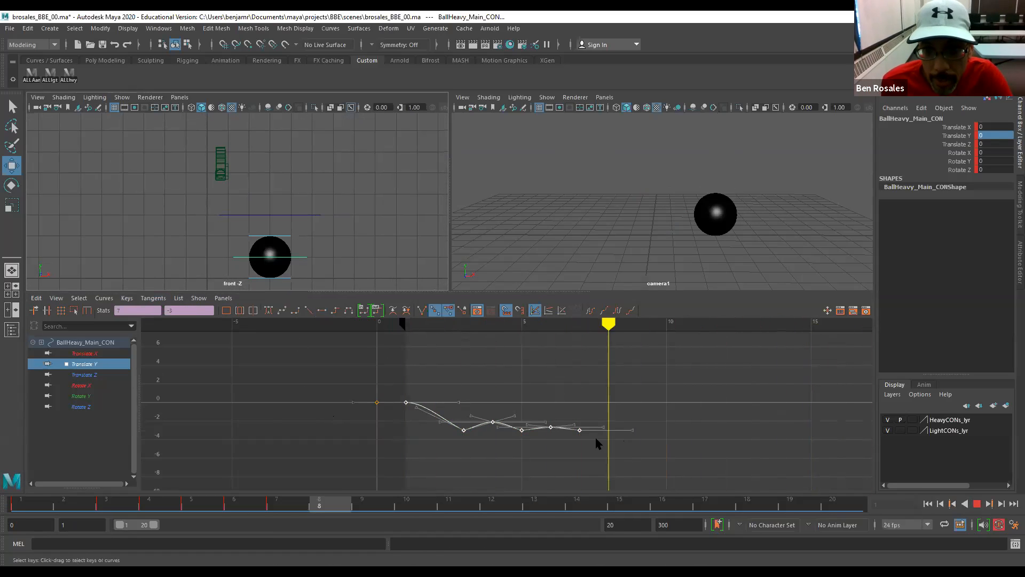
{"action": "left_click", "coordinate": [975, 505]}
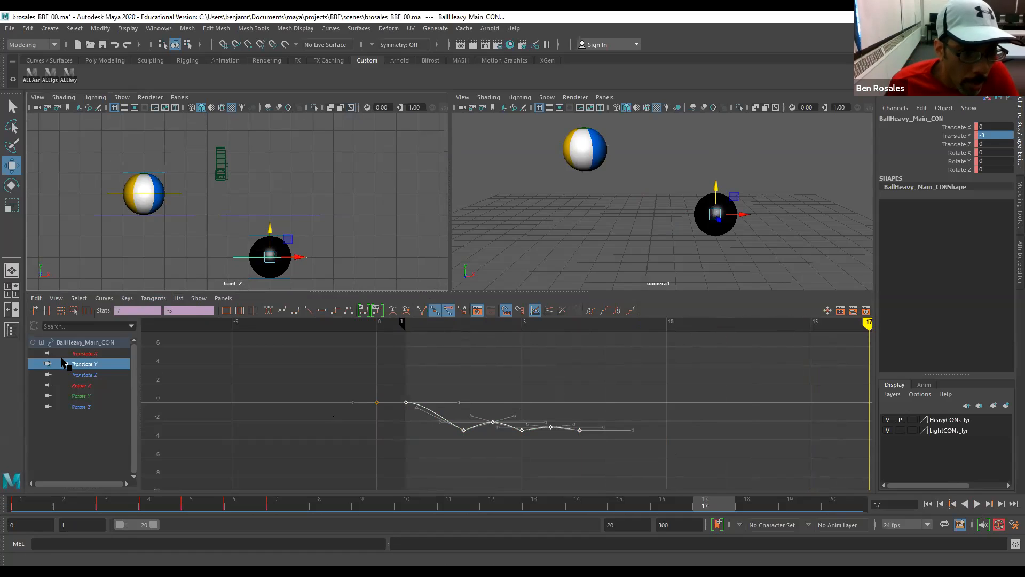
Hide the HeavyCONs_lyr layer and select the light ball's main control at frame 1.
{"action": "left_click", "coordinate": [207, 253]}
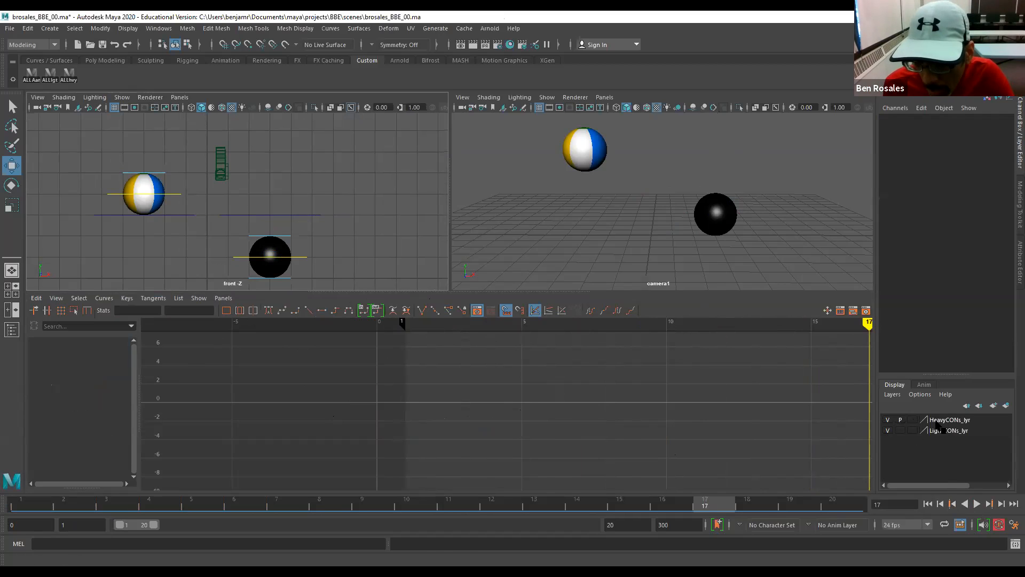
{"action": "left_click", "coordinate": [888, 420]}
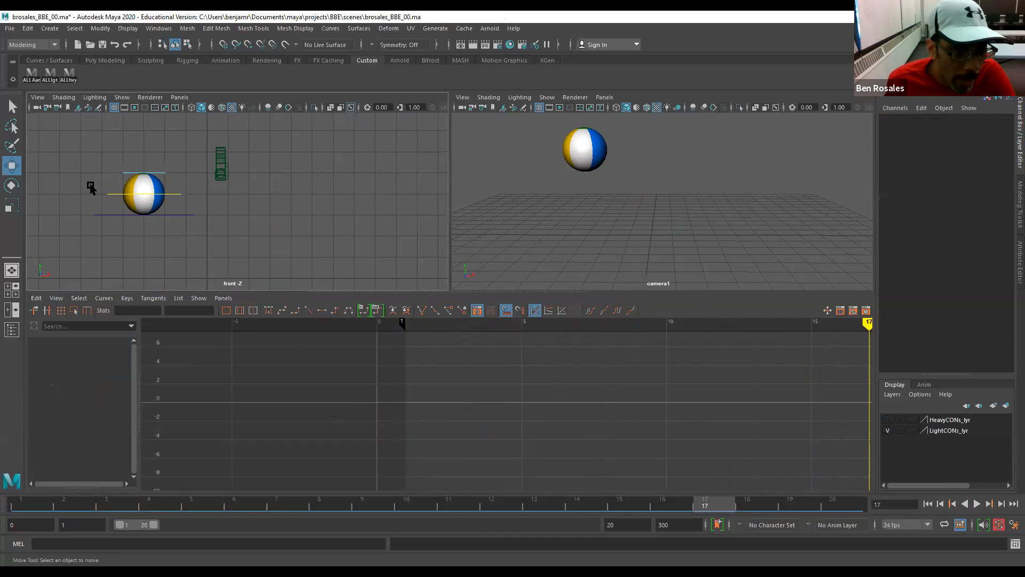
{"action": "left_click", "coordinate": [116, 194]}
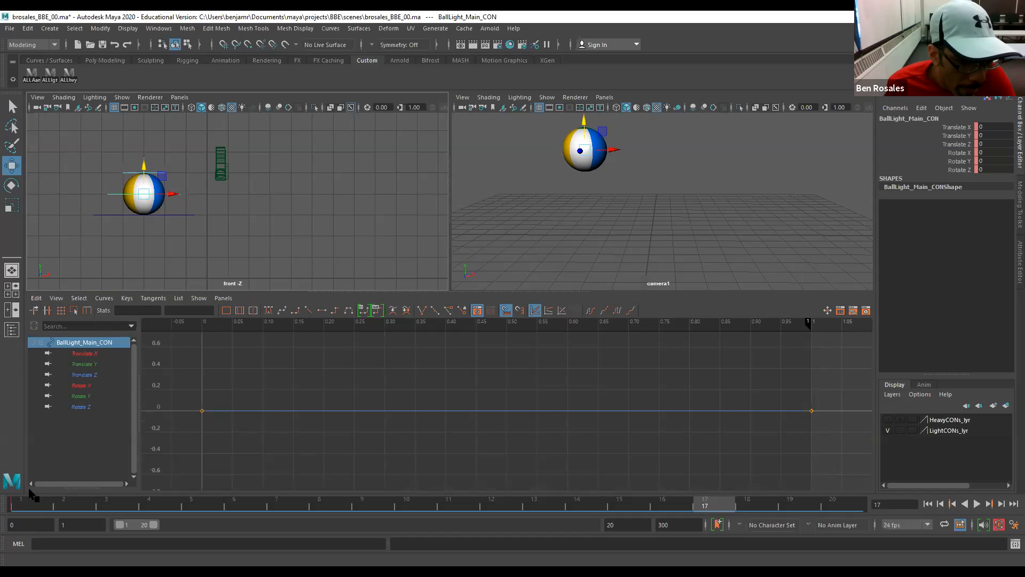
{"action": "left_click", "coordinate": [9, 506]}
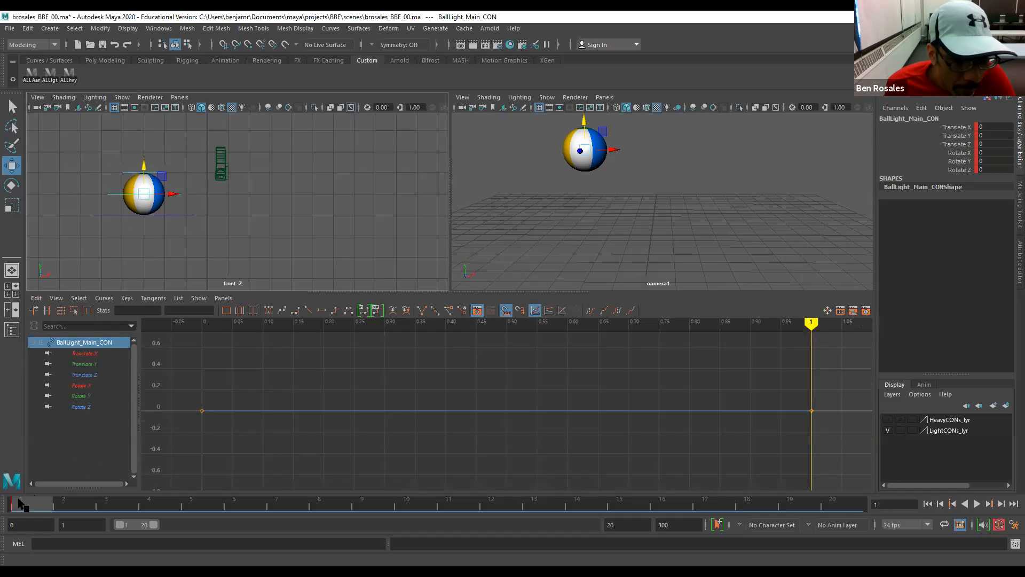
{"action": "key", "text": "f"}
{"action": "left_click", "coordinate": [888, 431]}
{"action": "left_click", "coordinate": [888, 431]}
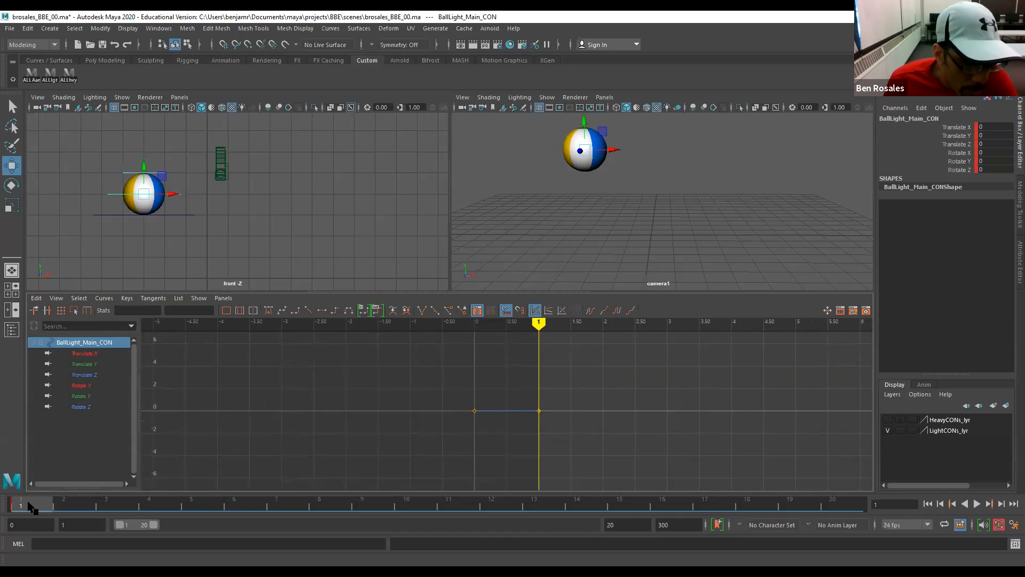
Key the light ball's main control at frame 6 with a Translate Y of -3, and play the drop.
{"action": "left_click_drag", "start_coordinate": [20, 506], "coordinate": [114, 515]}
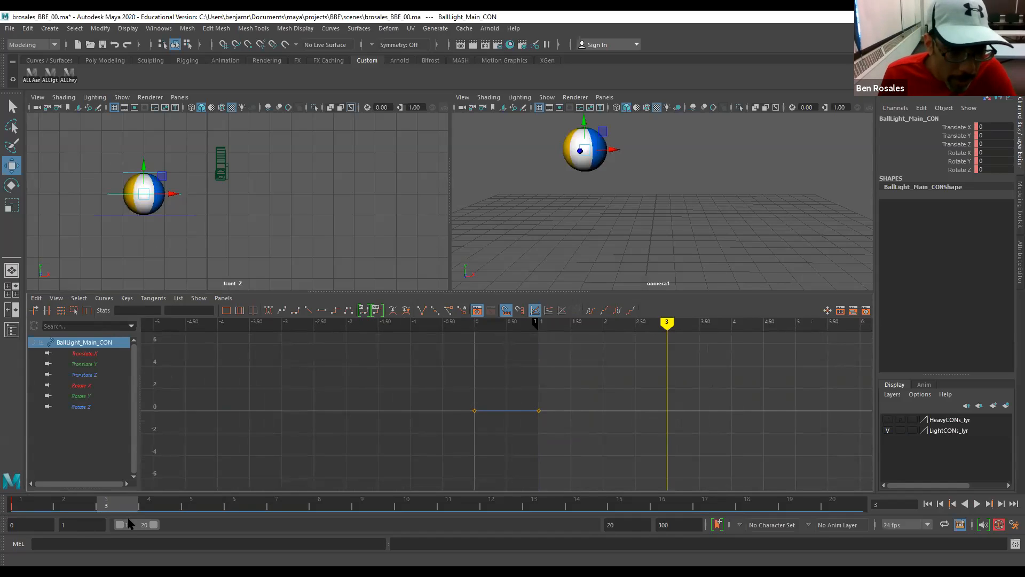
{"action": "left_click_drag", "start_coordinate": [104, 511], "coordinate": [234, 512]}
{"action": "scroll", "coordinate": [277, 213], "scroll_direction": "down", "scroll_amount": 1}
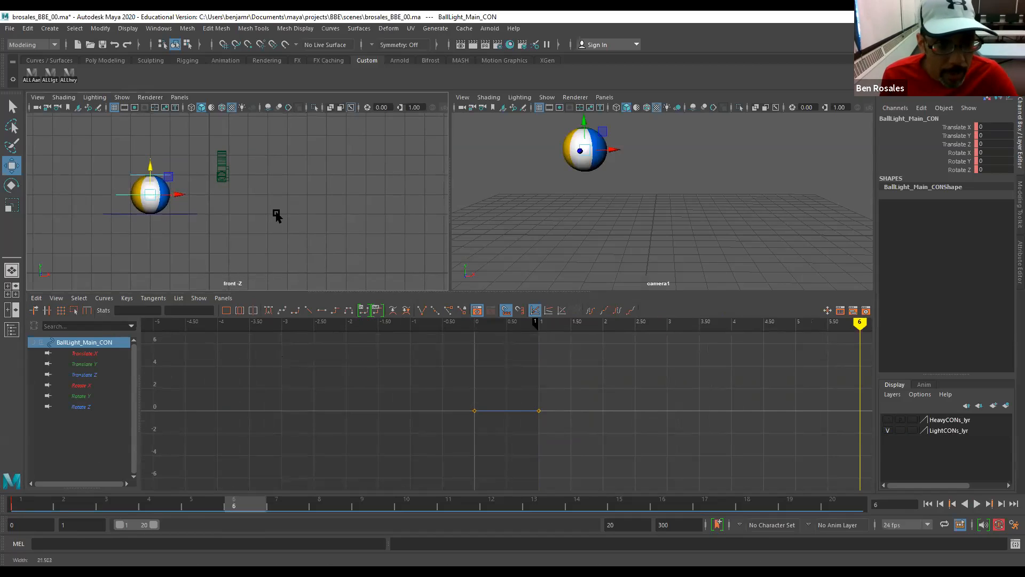
{"action": "middle_click_drag", "start_coordinate": [171, 208], "coordinate": [289, 176], "text": "alt"}
{"action": "scroll", "coordinate": [249, 218], "scroll_direction": "up", "scroll_amount": 1}
{"action": "scroll", "coordinate": [261, 221], "scroll_direction": "up", "scroll_amount": 2}
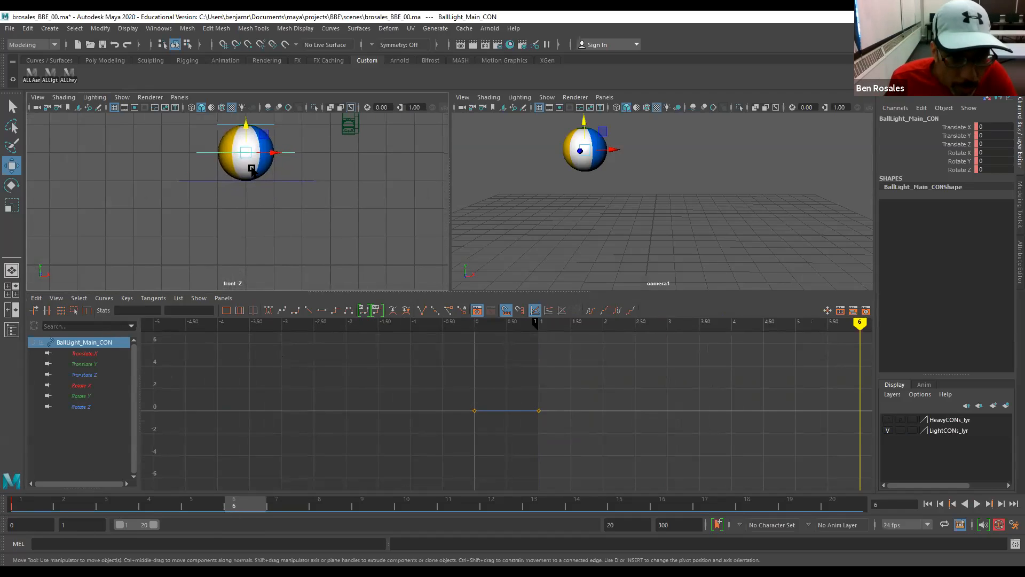
{"action": "double_click", "coordinate": [985, 136]}
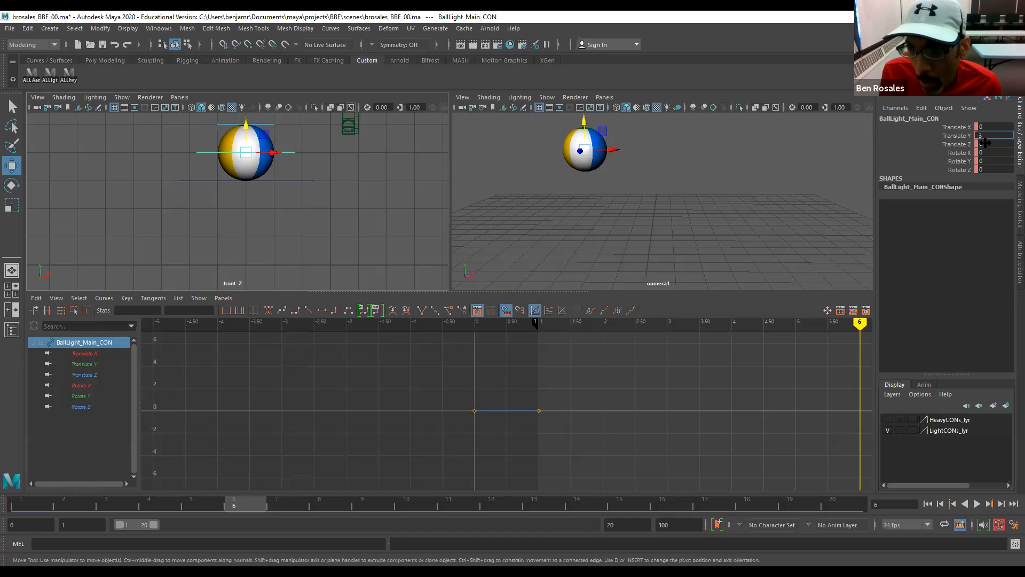
{"action": "key", "text": "Return"}
{"action": "middle_click_drag", "start_coordinate": [183, 229], "coordinate": [153, 164], "text": "alt"}
{"action": "right_click_drag", "start_coordinate": [153, 163], "coordinate": [374, 279], "text": "alt"}
{"action": "middle_click_drag", "start_coordinate": [143, 192], "coordinate": [235, 252], "text": "alt"}
{"action": "right_click_drag", "start_coordinate": [236, 252], "coordinate": [218, 257], "text": "alt"}
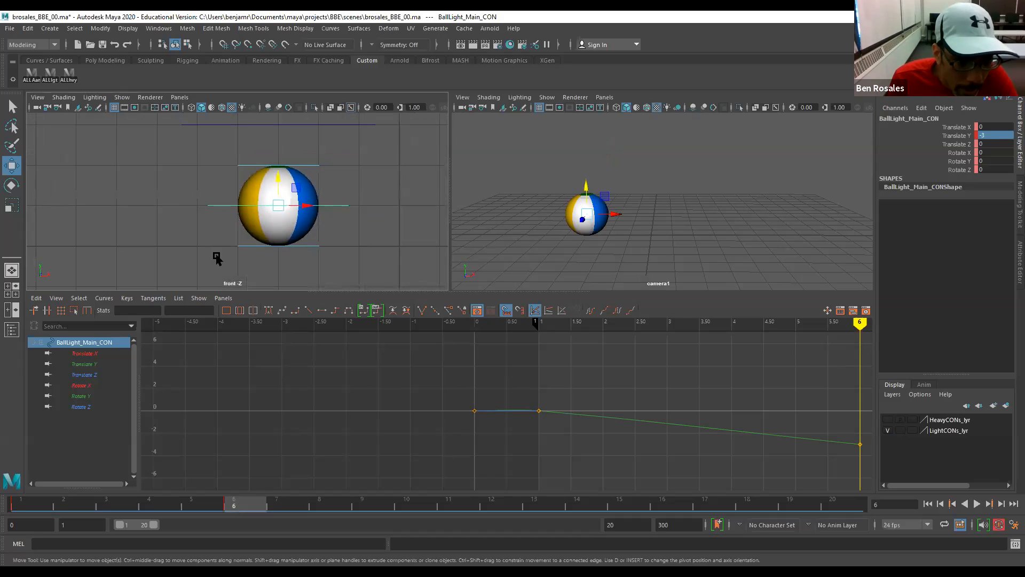
{"action": "key", "text": "alt+v"}
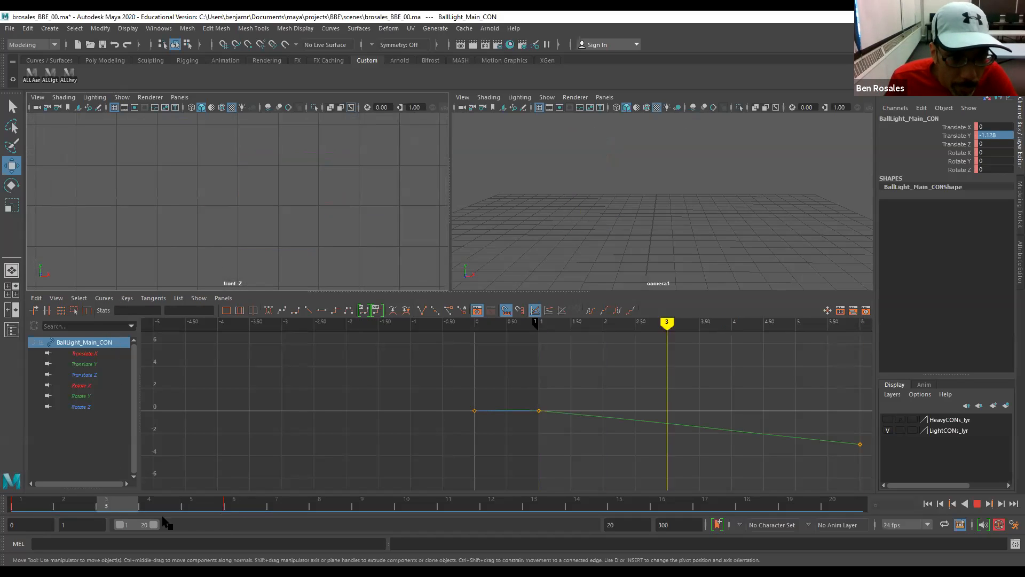
Stop the playback and return to frame 6, where the light ball lands.
{"action": "key", "text": "alt+v"}
{"action": "right_click_drag", "start_coordinate": [222, 167], "coordinate": [107, 198], "text": "alt"}
{"action": "middle_click_drag", "start_coordinate": [218, 194], "coordinate": [208, 223], "text": "alt"}
{"action": "mouse_move", "coordinate": [747, 429]}
{"action": "right_mouse_down", "text": "alt"}
{"action": "mouse_move", "coordinate": [679, 393]}
{"action": "mouse_move", "coordinate": [519, 405]}
{"action": "mouse_move", "coordinate": [231, 454]}
{"action": "right_mouse_up", "text": "alt"}
{"action": "mouse_move", "coordinate": [238, 511]}
{"action": "left_mouse_down"}
{"action": "mouse_move", "coordinate": [57, 515]}
{"action": "mouse_move", "coordinate": [217, 522]}
{"action": "mouse_move", "coordinate": [227, 503]}
{"action": "left_mouse_up"}
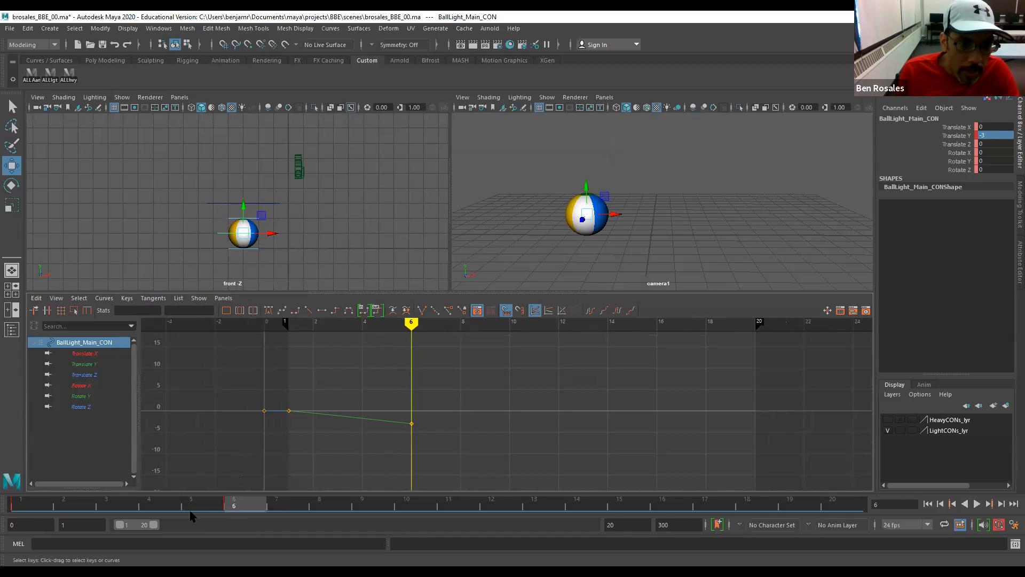
Stretch the light ball at frame 6 by raising its top control to a Translate Y of about 0.187, and key it.
{"action": "right_click_drag", "start_coordinate": [133, 211], "coordinate": [214, 227], "text": "alt"}
{"action": "middle_click_drag", "start_coordinate": [169, 200], "coordinate": [184, 146], "text": "alt"}
{"action": "right_click_drag", "start_coordinate": [261, 200], "coordinate": [388, 222], "text": "alt"}
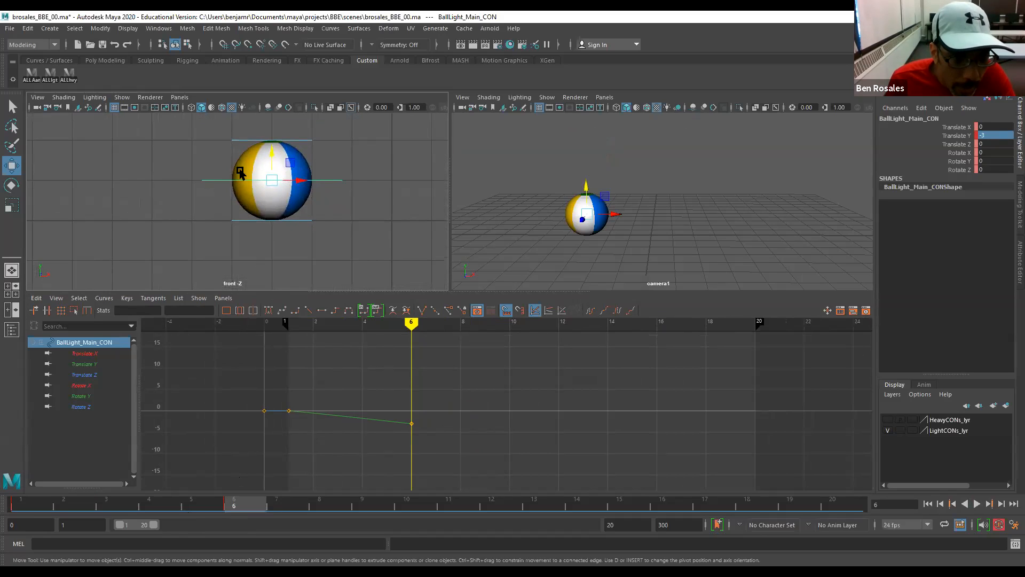
{"action": "middle_click_drag", "start_coordinate": [292, 127], "coordinate": [279, 180], "text": "alt"}
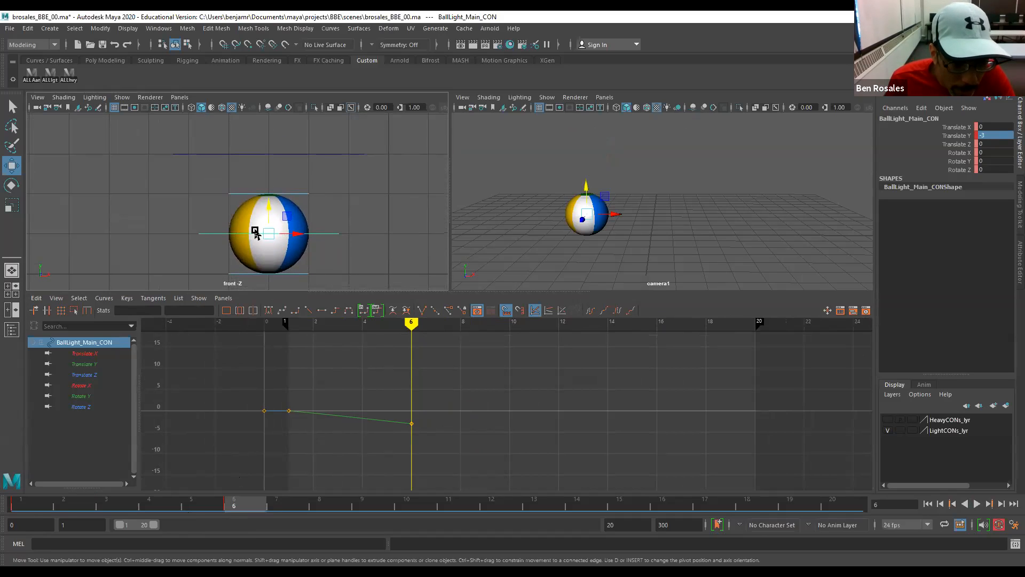
{"action": "left_click", "coordinate": [234, 195]}
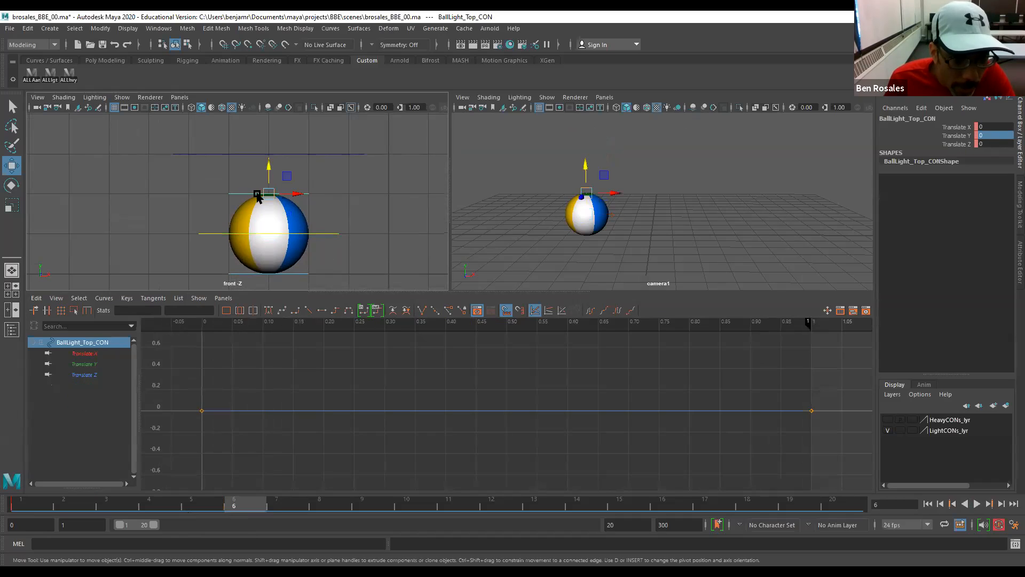
{"action": "left_click_drag", "start_coordinate": [264, 169], "coordinate": [262, 161]}
{"action": "key", "text": "s"}
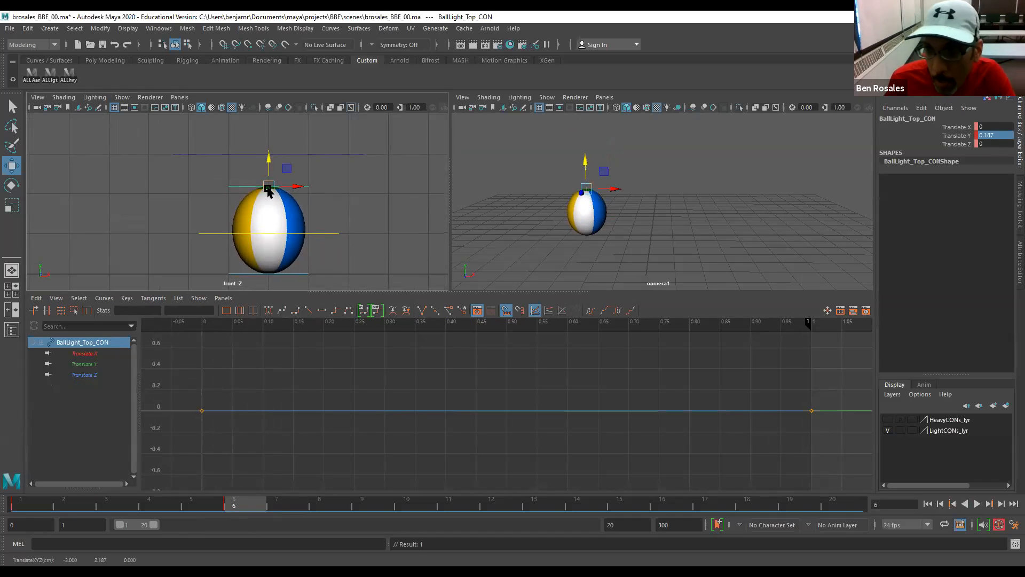
{"action": "left_click_drag", "start_coordinate": [266, 154], "coordinate": [266, 155]}
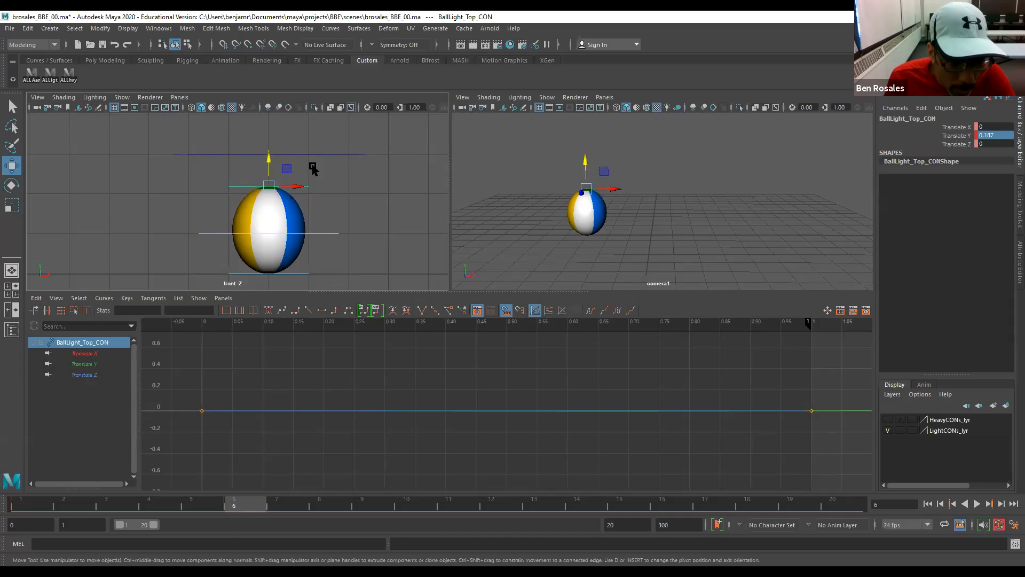
At frame 7, reset the light ball's top control to Translate Y 0, lower it to about -0.125, and compare it with frame 6.
{"action": "key", "text": "alt+period"}
{"action": "scroll", "coordinate": [219, 203], "scroll_direction": "down", "scroll_amount": 2}
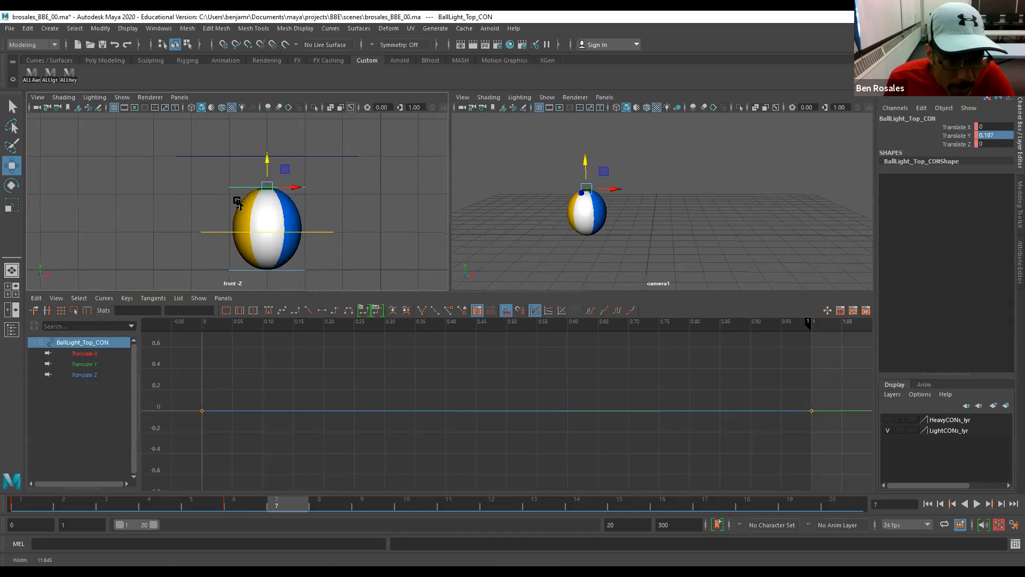
{"action": "left_click", "coordinate": [981, 135]}
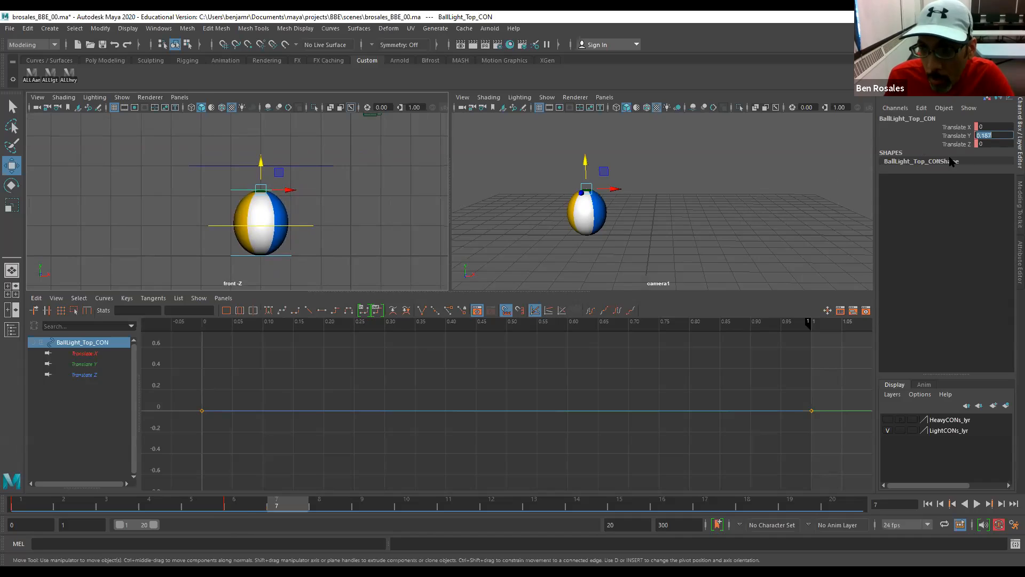
{"action": "type", "text": "0"}
{"action": "key", "text": "Return"}
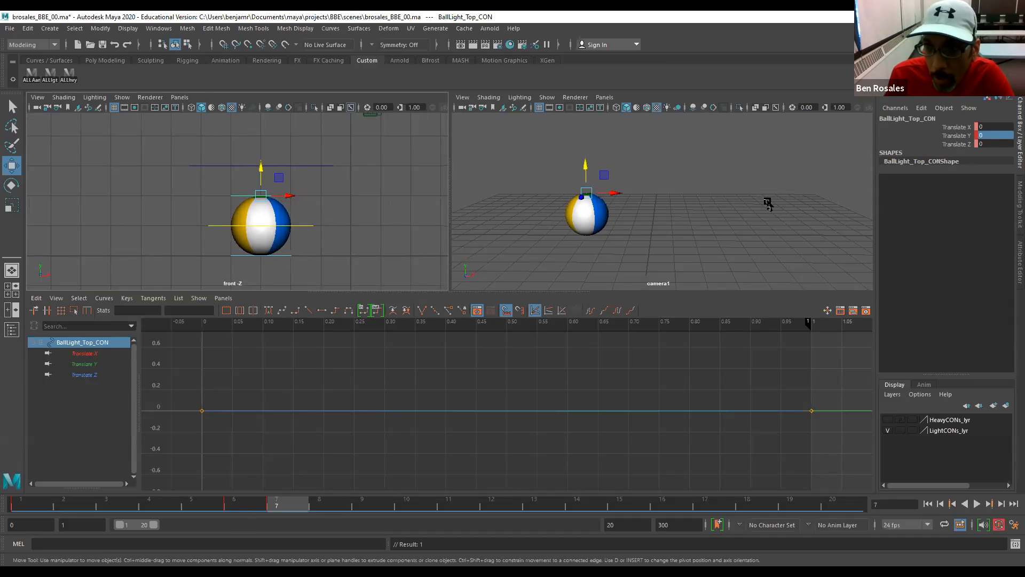
{"action": "left_click_drag", "start_coordinate": [260, 168], "coordinate": [258, 172]}
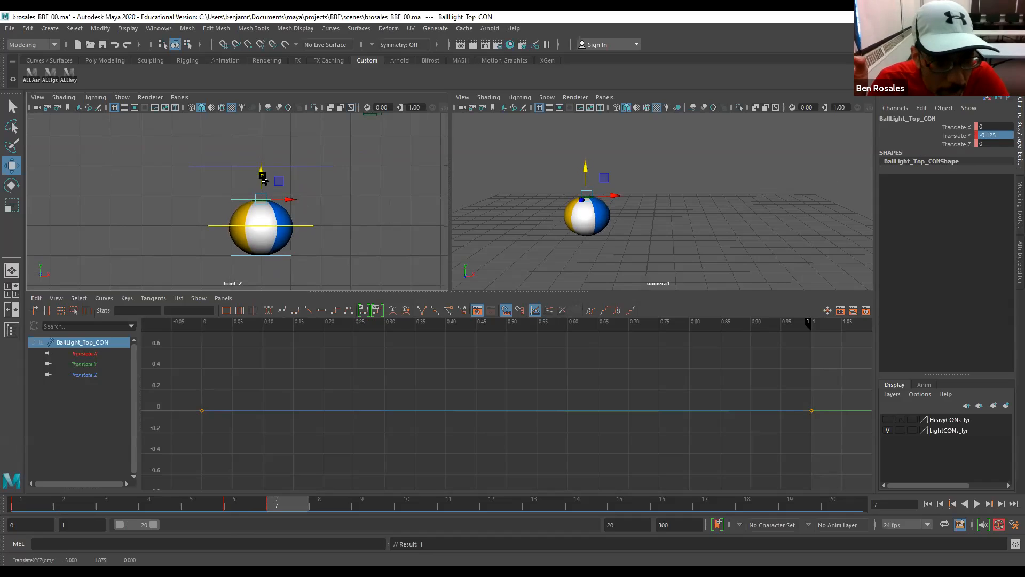
{"action": "key", "text": "comma"}
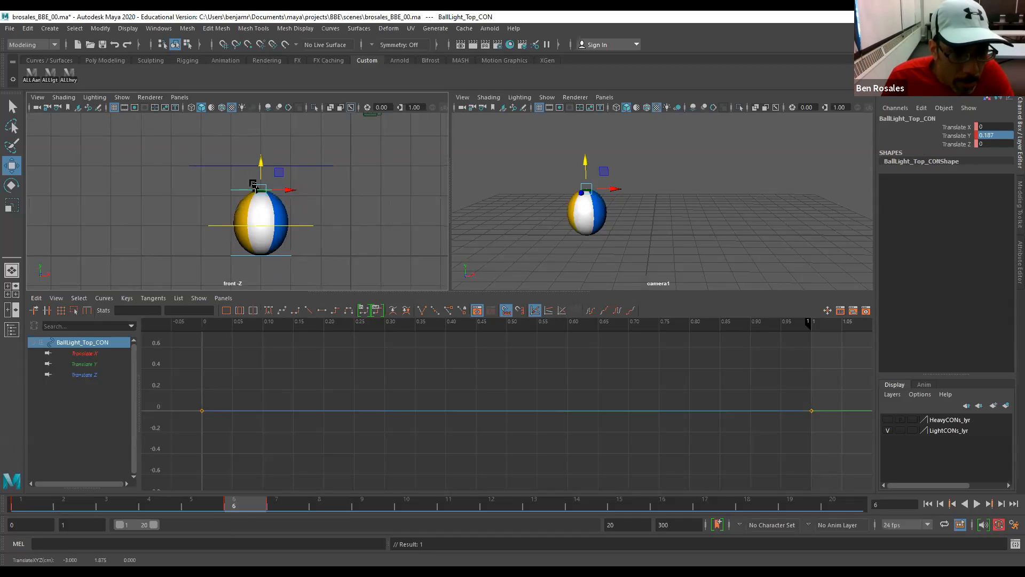
{"action": "key", "text": "period"}
Try an extreme squash of about -0.87 in Translate Y on the top control at frame 7, and bring it back to -0.125.
{"action": "left_click_drag", "start_coordinate": [261, 175], "coordinate": [264, 194]}
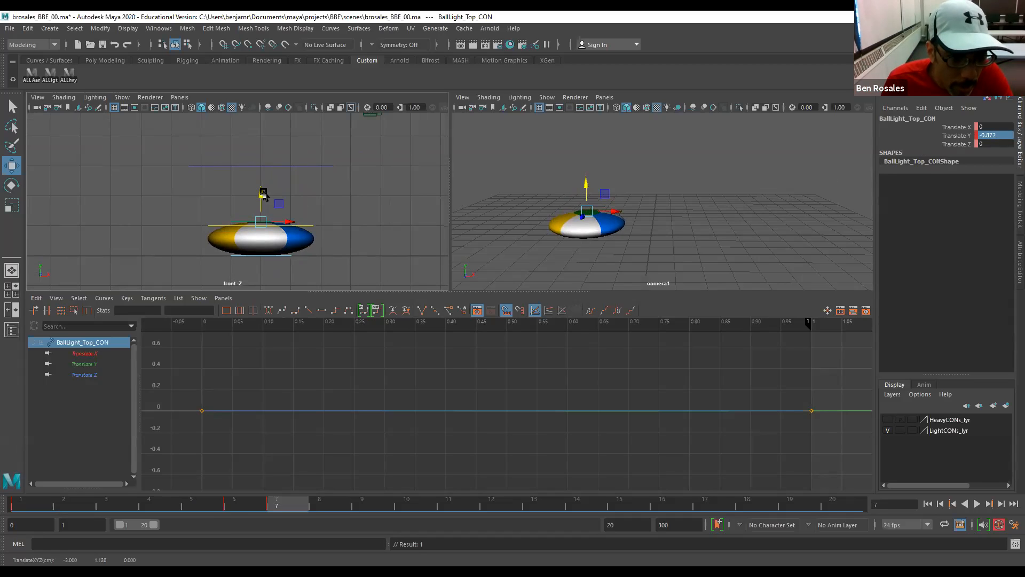
{"action": "key", "text": "comma"}
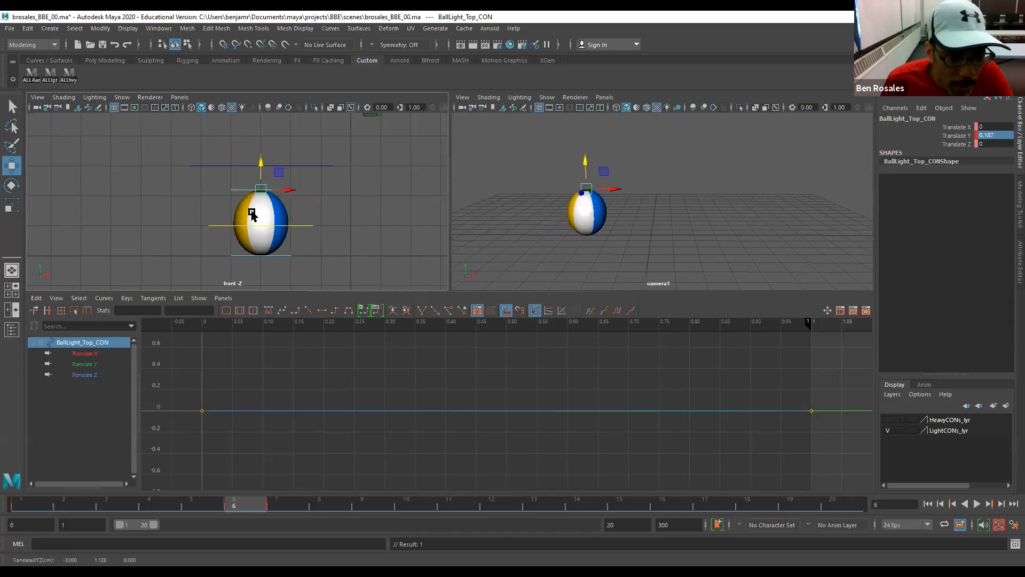
{"action": "key", "text": "period"}
{"action": "left_click_drag", "start_coordinate": [261, 194], "coordinate": [254, 169]}
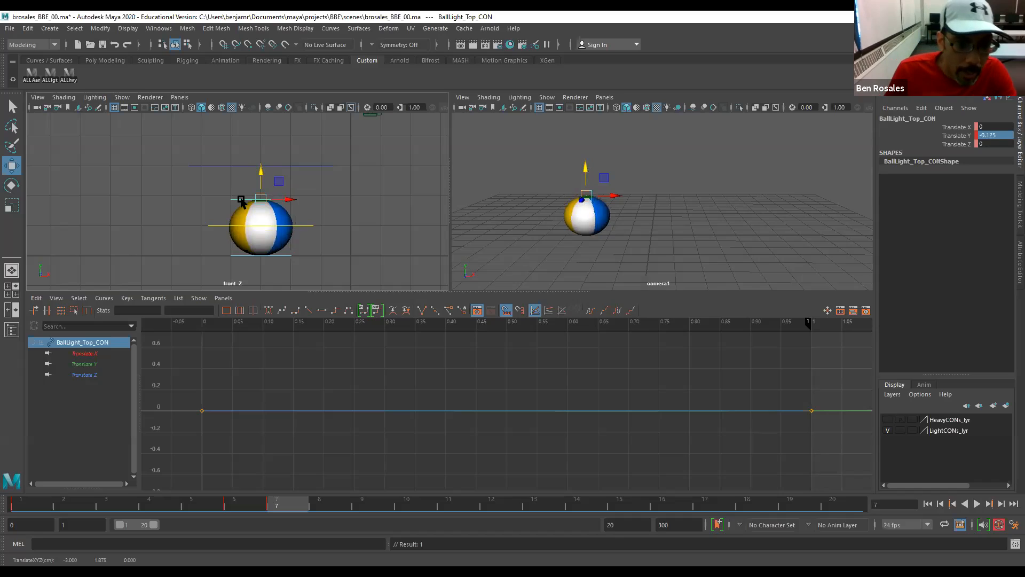
At frame 8, raise the light ball's top control to a Translate Y of about 0.053.
{"action": "key", "text": "alt+period"}
{"action": "left_click_drag", "start_coordinate": [261, 169], "coordinate": [261, 166]}
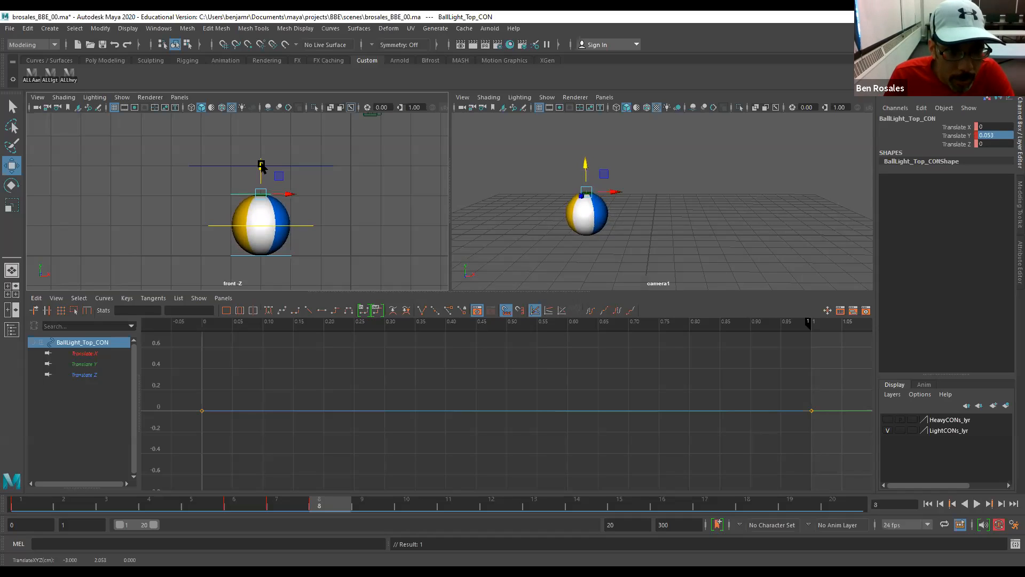
At frame 10, raise the light ball's main control slightly to a Translate Y of about -2.77 and key it.
{"action": "key", "text": "alt+period"}
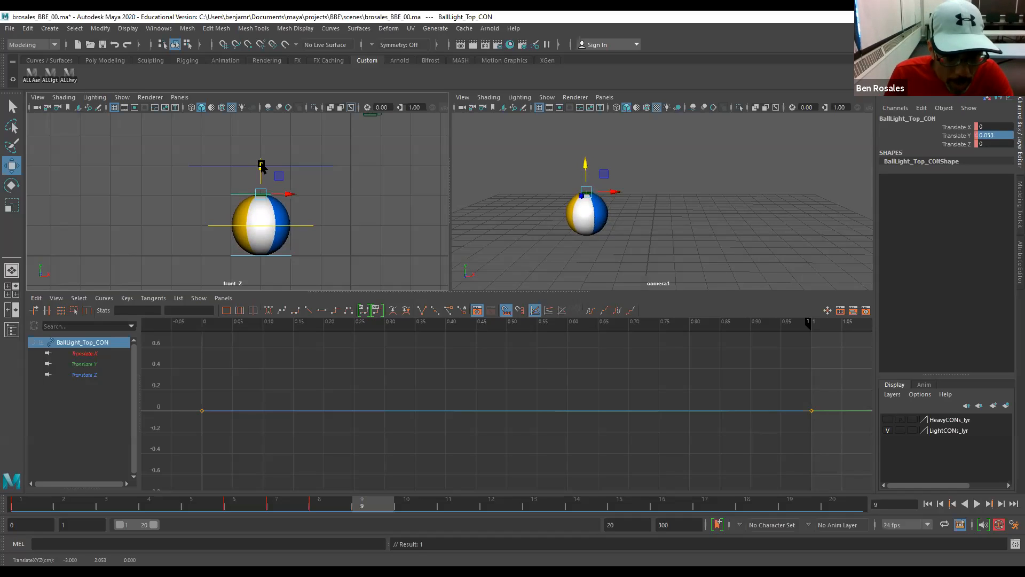
{"action": "key", "text": "alt+period"}
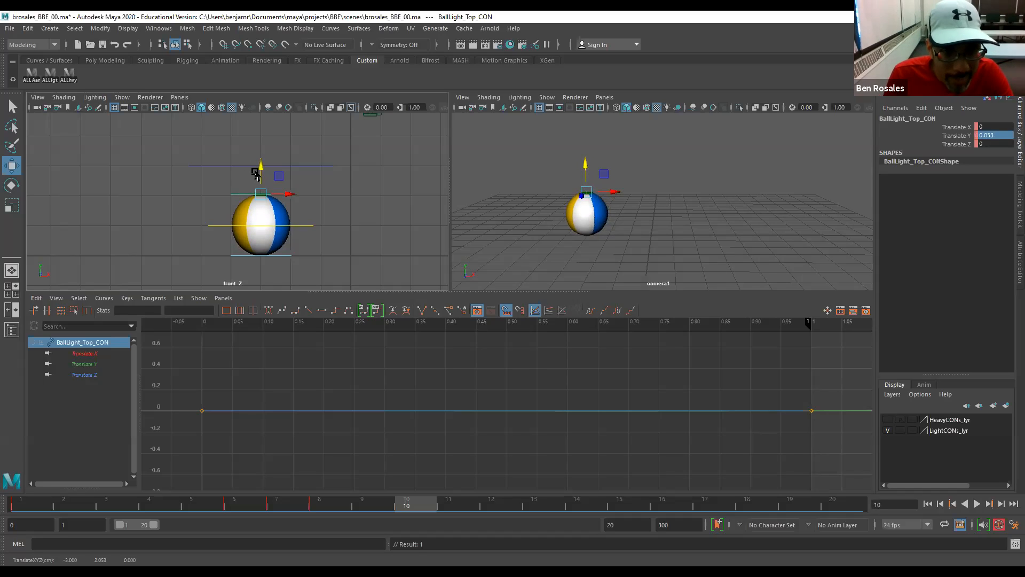
{"action": "left_click", "coordinate": [224, 226]}
{"action": "key", "text": "f"}
{"action": "middle_click_drag", "start_coordinate": [536, 440], "coordinate": [400, 434], "text": "alt"}
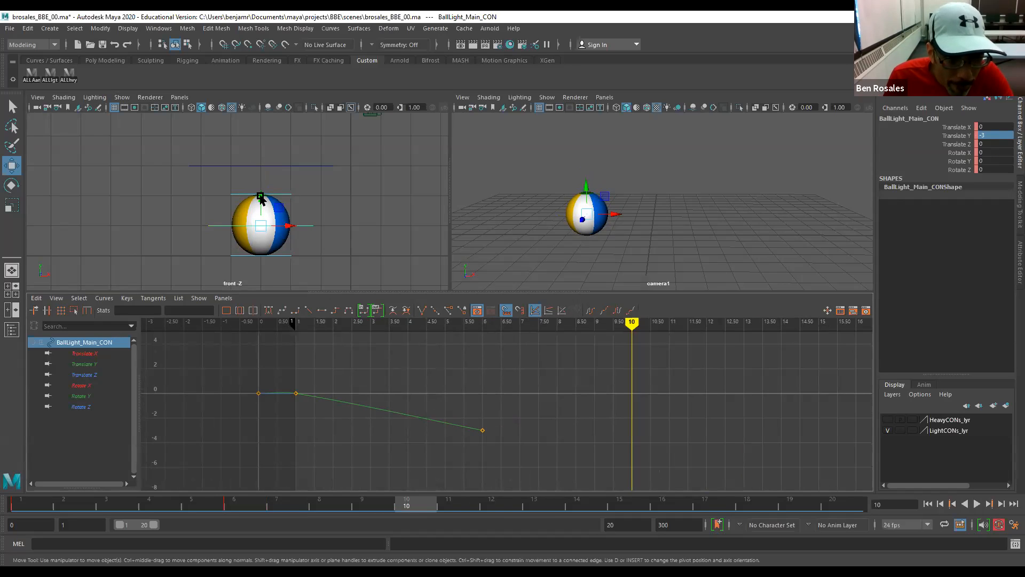
{"action": "left_click_drag", "start_coordinate": [260, 196], "coordinate": [262, 191]}
{"action": "key", "text": "s"}
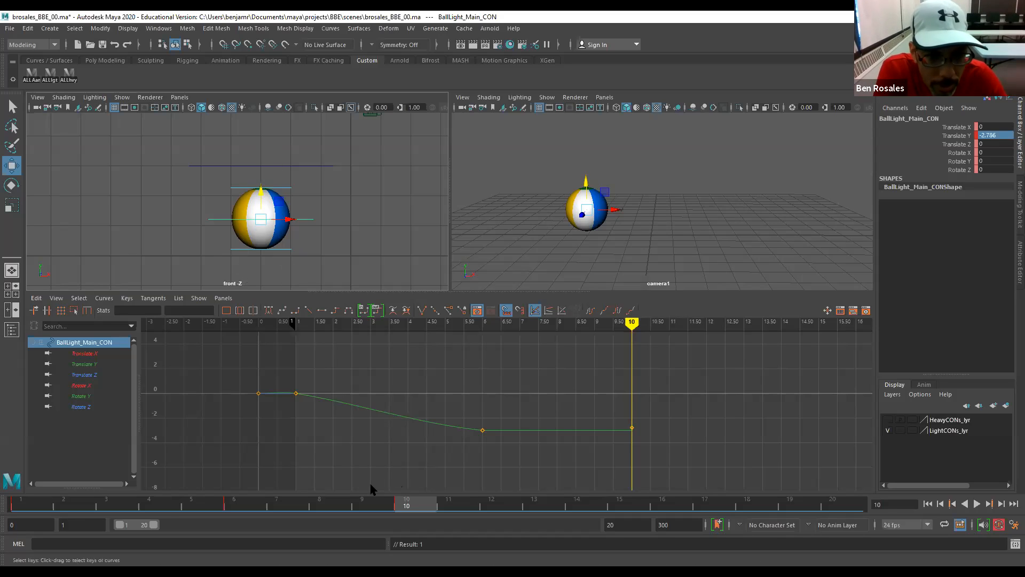
Play the light ball's drop and rebound, and scrub from frame 1 to frame 10 to check the bounce height.
{"action": "key", "text": "alt+v"}
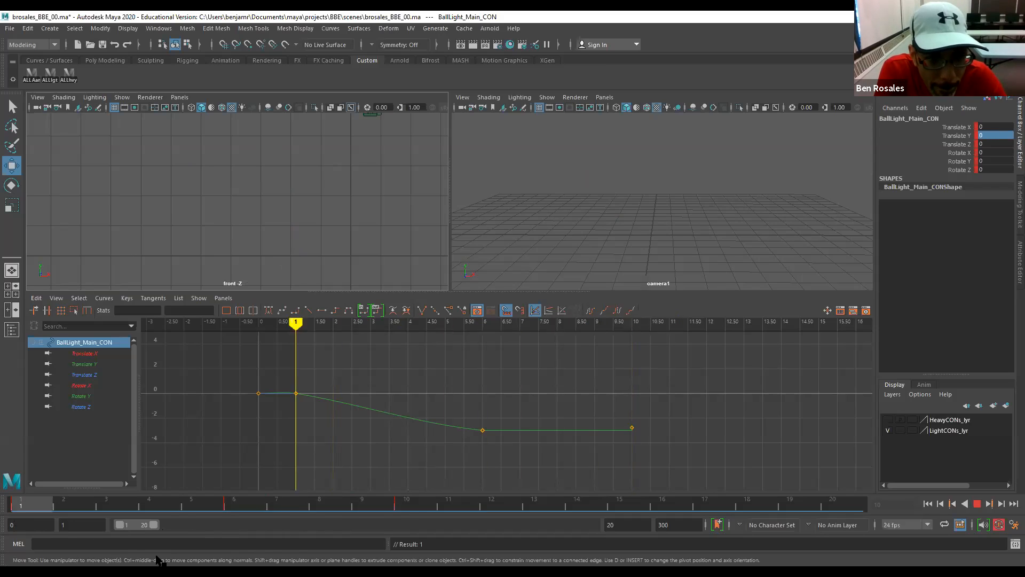
{"action": "key", "text": "alt+v"}
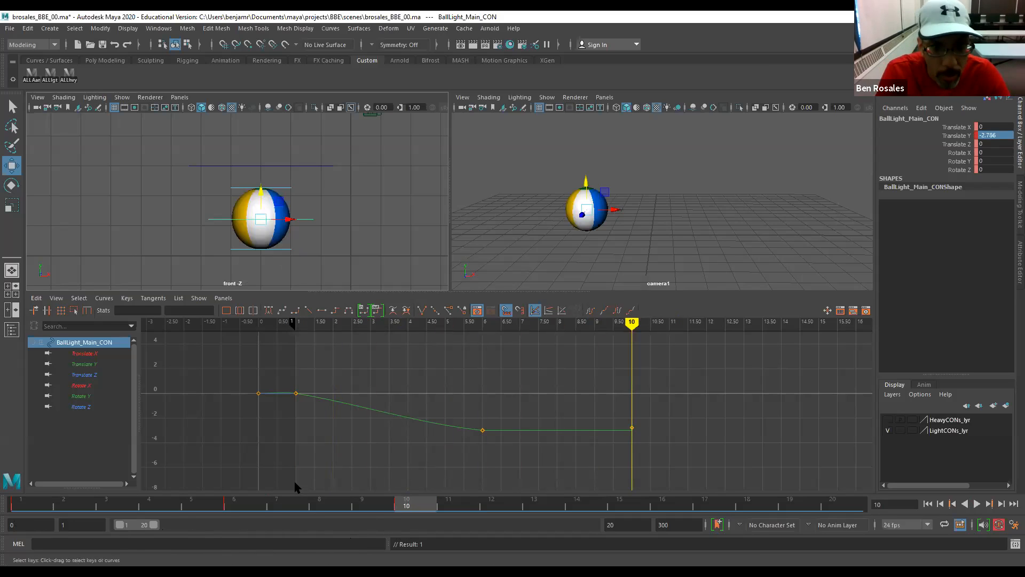
{"action": "left_click", "coordinate": [262, 194]}
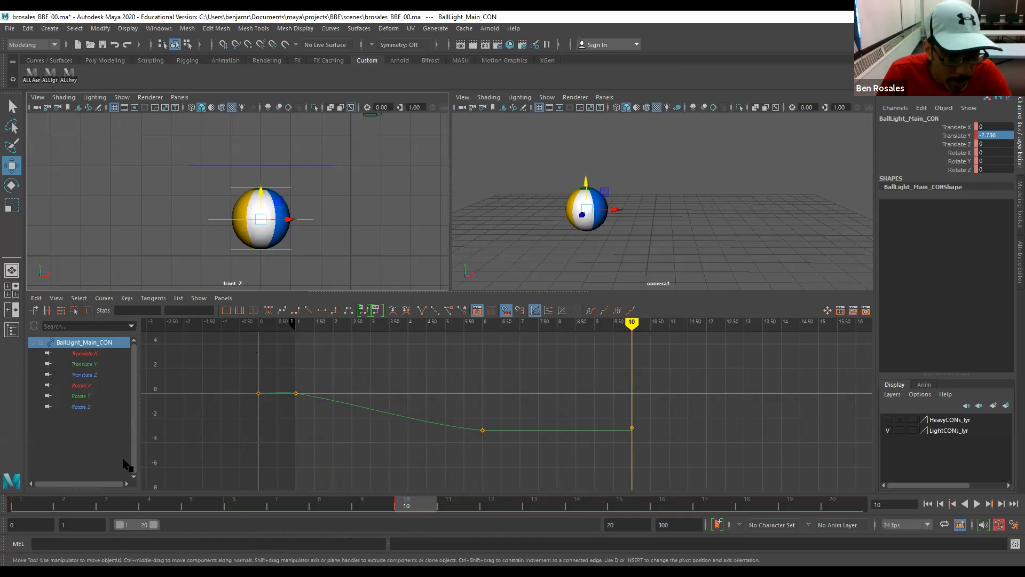
{"action": "right_click_drag", "start_coordinate": [154, 213], "coordinate": [164, 173], "text": "alt"}
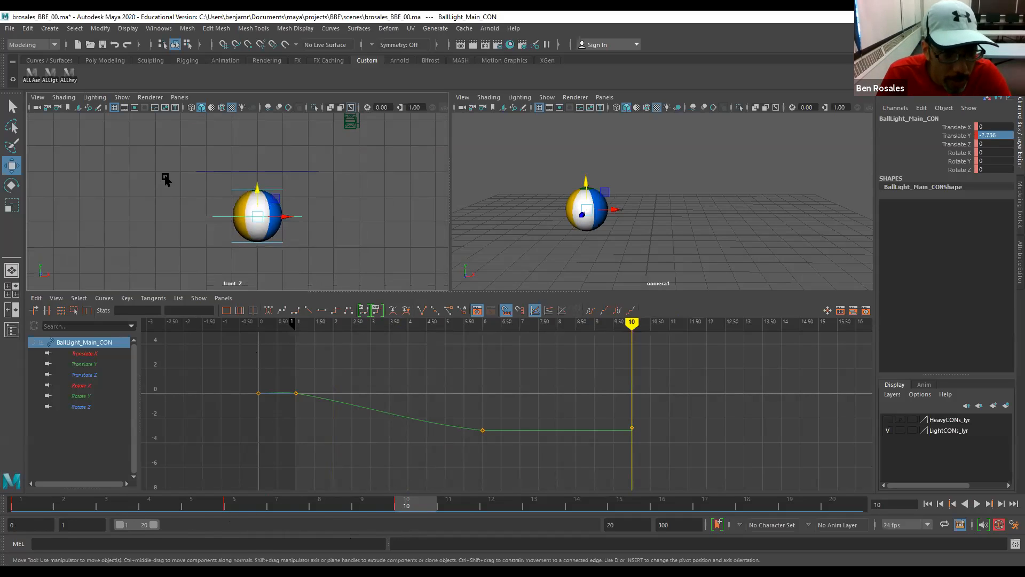
{"action": "middle_click_drag", "start_coordinate": [244, 240], "coordinate": [252, 271], "text": "alt"}
{"action": "left_click", "coordinate": [21, 504]}
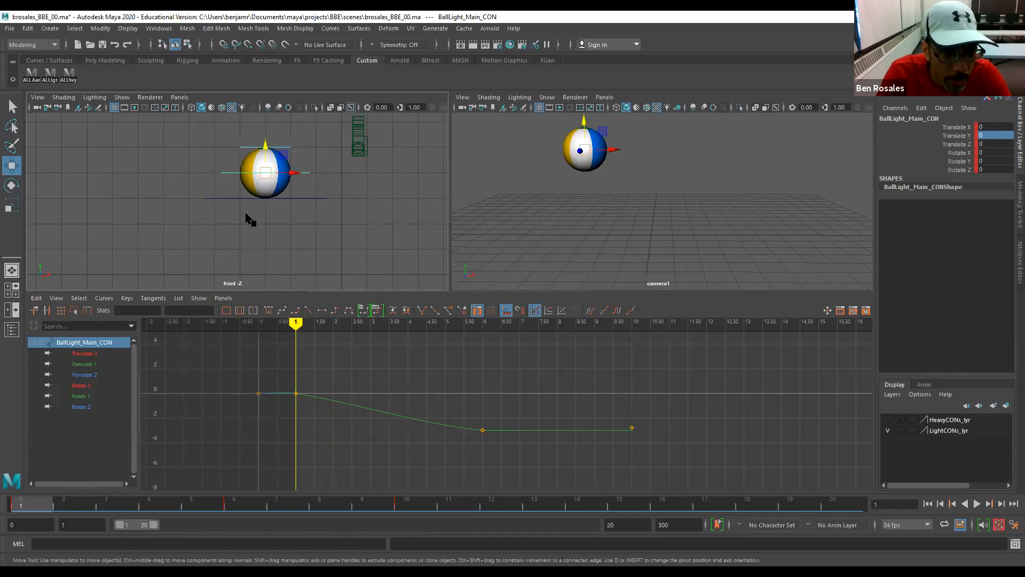
{"action": "left_click_drag", "start_coordinate": [12, 511], "coordinate": [409, 507]}
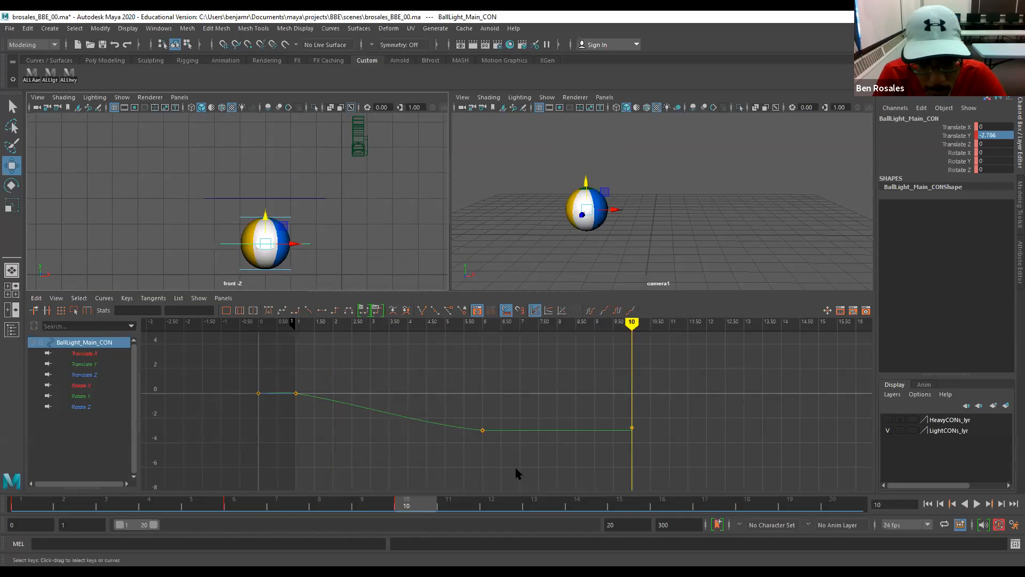
Raise the light ball's main control at frame 10 to a Translate Y of about -2.094, and check it against the contact at frame 6.
{"action": "left_click_drag", "start_coordinate": [265, 215], "coordinate": [266, 198]}
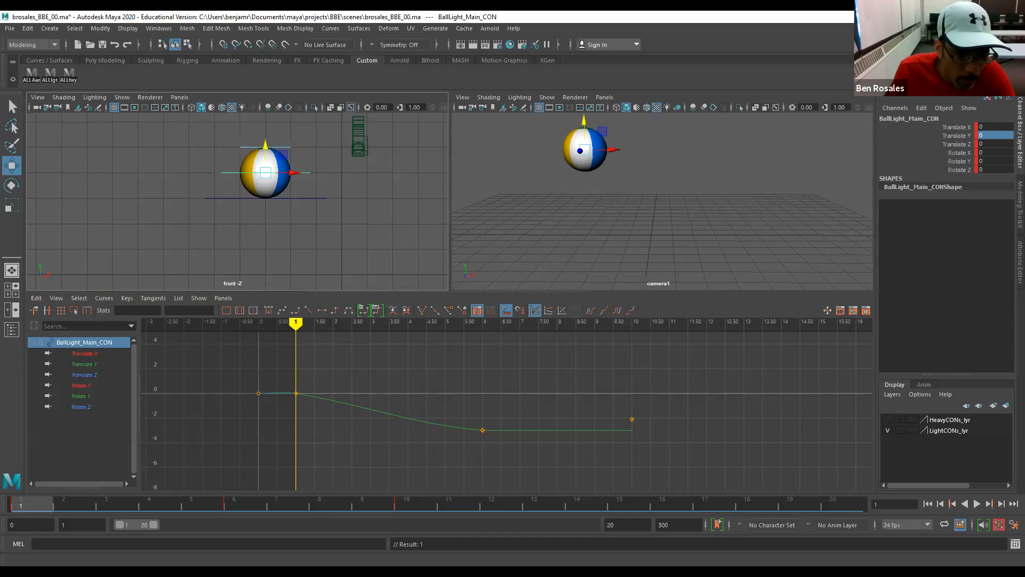
{"action": "key", "text": "."}
{"action": "key", "text": "."}
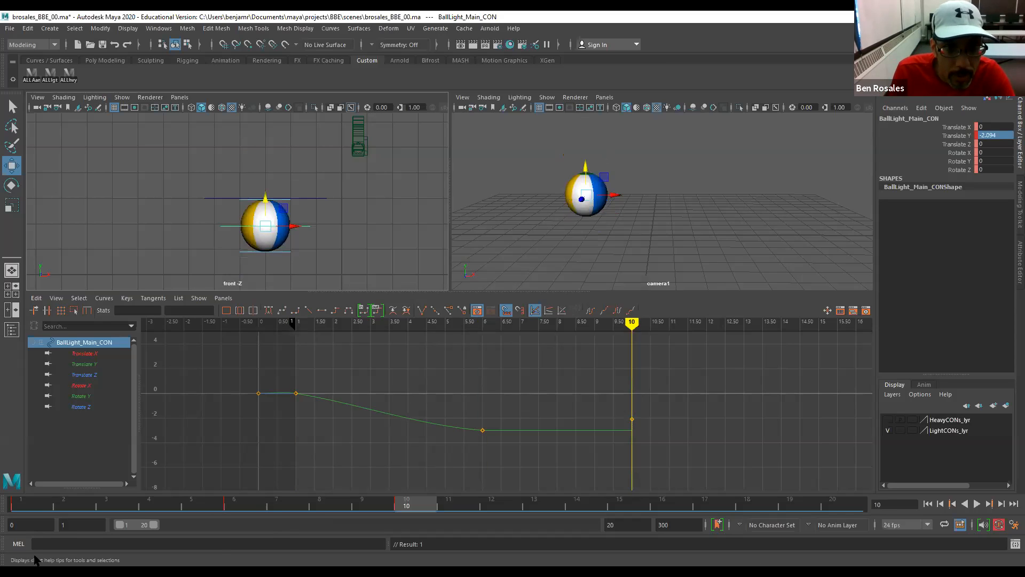
{"action": "key", "text": "."}
{"action": "key", "text": "."}
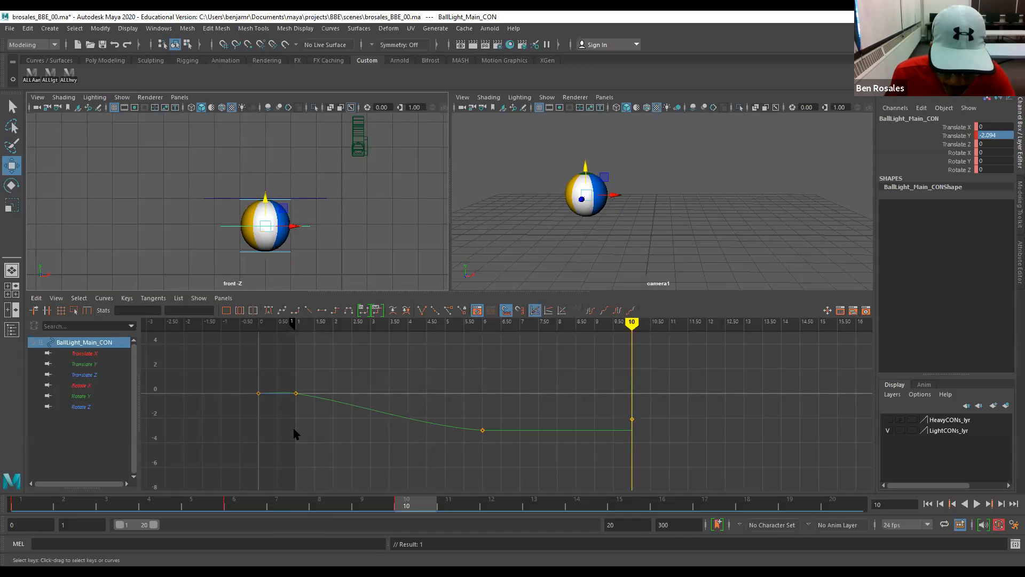
{"action": "left_click", "coordinate": [256, 502]}
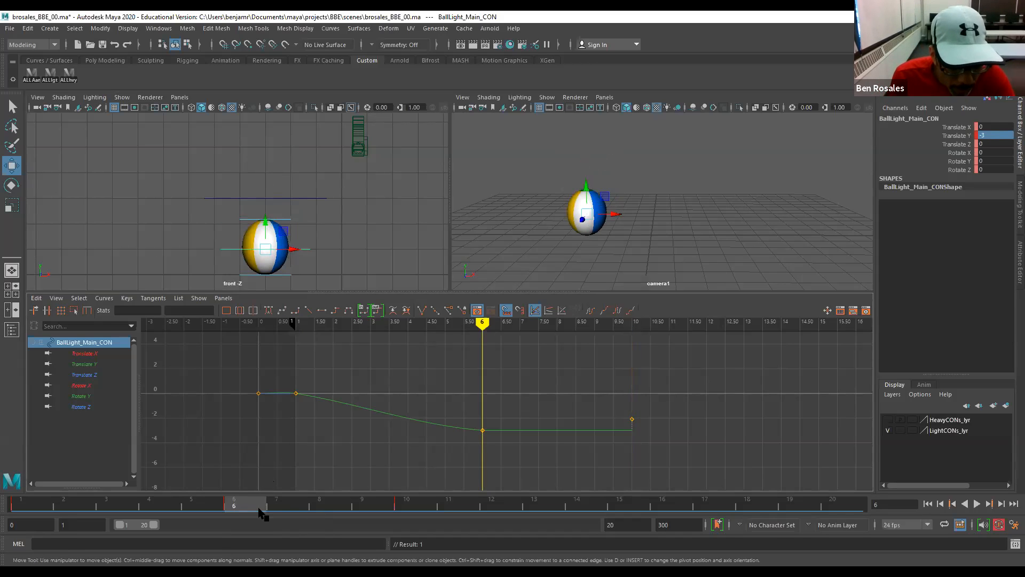
{"action": "key", "text": "."}
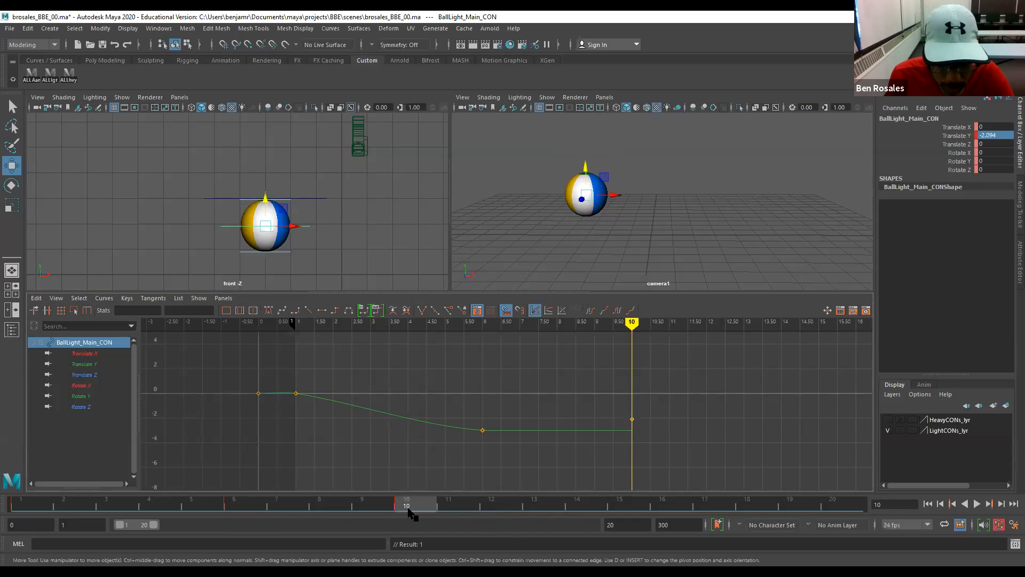
Key the light ball's main control at frame 14 with a Translate Y of -3.
{"action": "key", "text": "alt+."}
{"action": "key", "text": "alt+."}
{"action": "key", "text": "alt+."}
{"action": "key", "text": "alt+."}
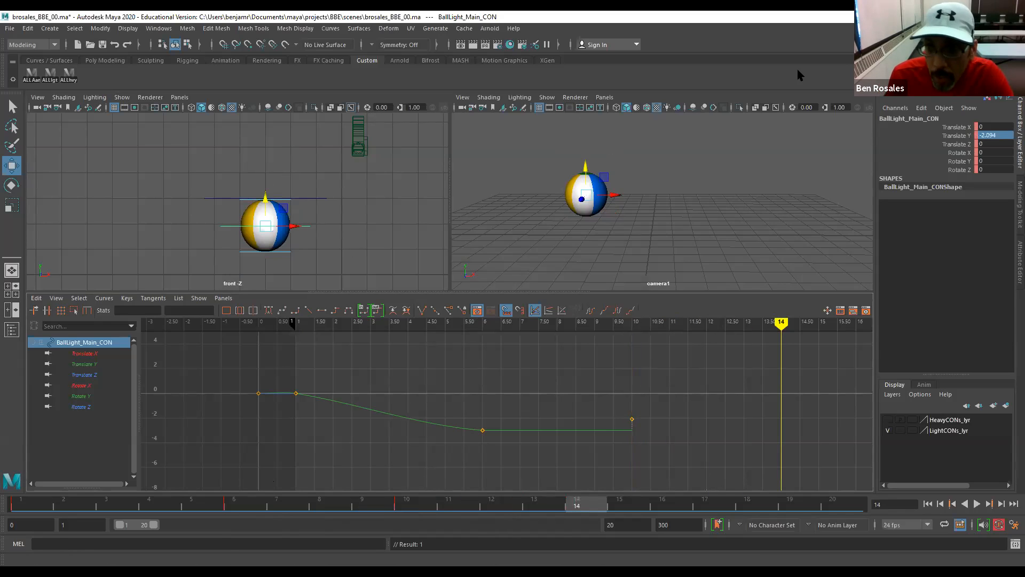
{"action": "left_click", "coordinate": [992, 135]}
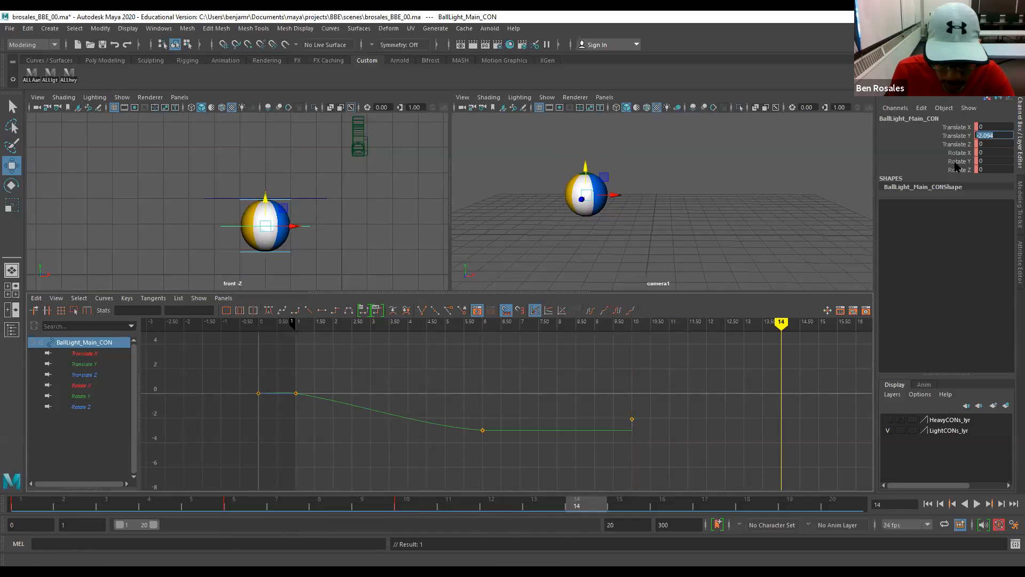
{"action": "key", "text": "Return"}
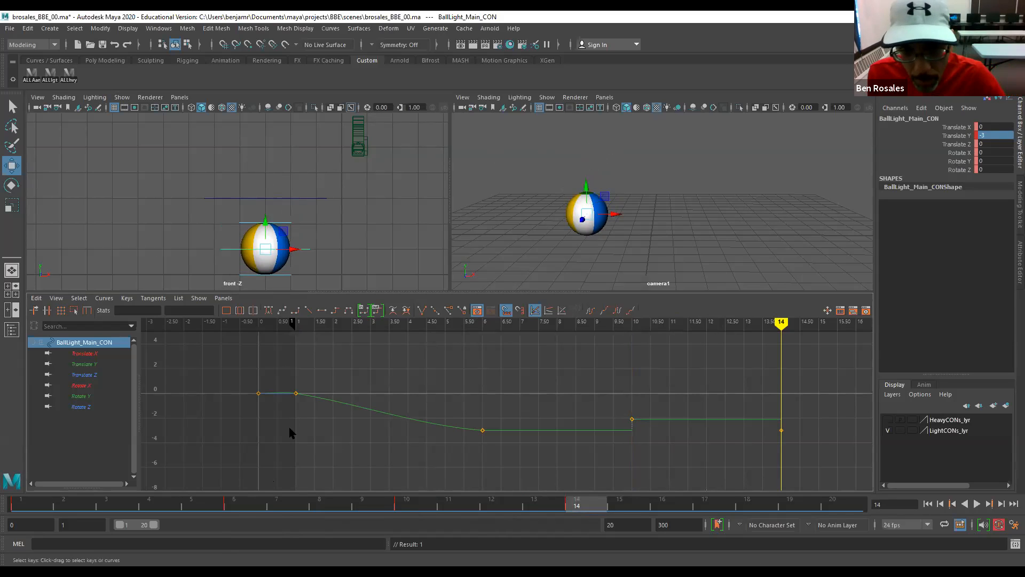
Review the light ball's bounce from frame 1, and save the Time Slider preferences with playback speed at 24 fps x 1.
{"action": "left_click_drag", "start_coordinate": [597, 508], "coordinate": [31, 498]}
{"action": "key", "text": "alt+v"}
{"action": "left_click_drag", "start_coordinate": [498, 474], "coordinate": [792, 495]}
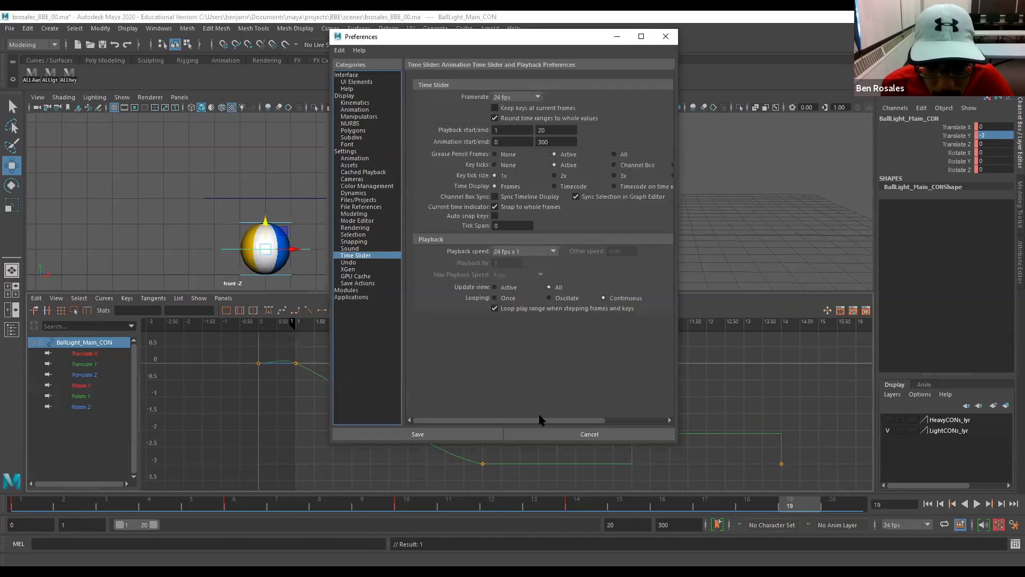
{"action": "left_click", "coordinate": [418, 433]}
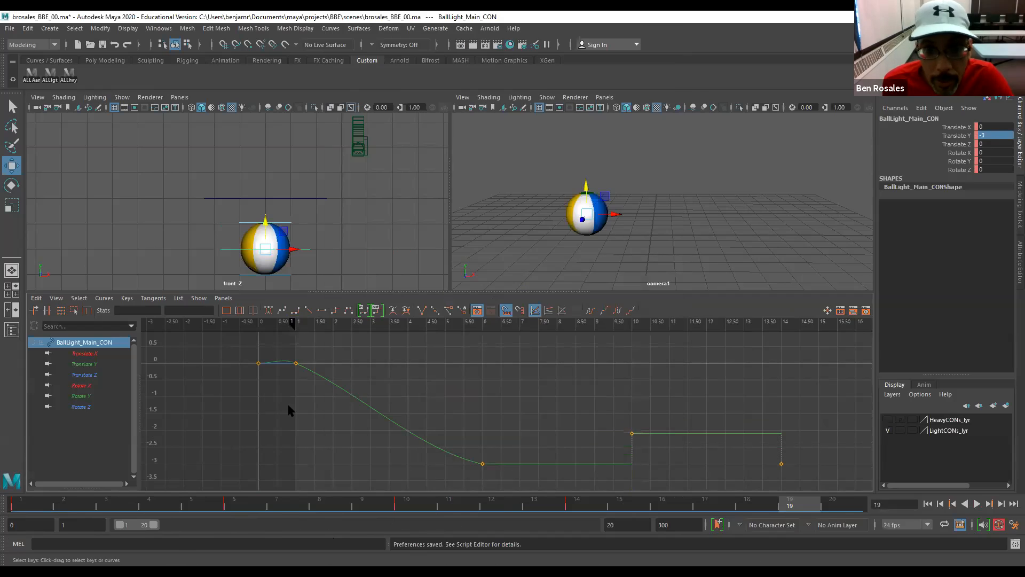
Play the light ball's bounce with its control deselected, and step through the start of the drop from frame 1 to frame 3.
{"action": "left_click", "coordinate": [977, 504]}
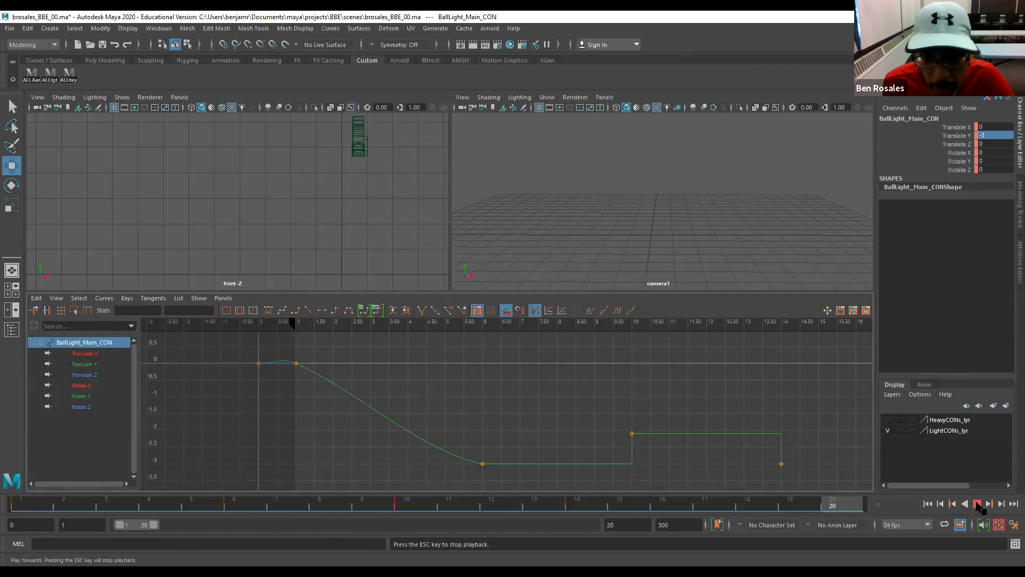
{"action": "left_click", "coordinate": [977, 503]}
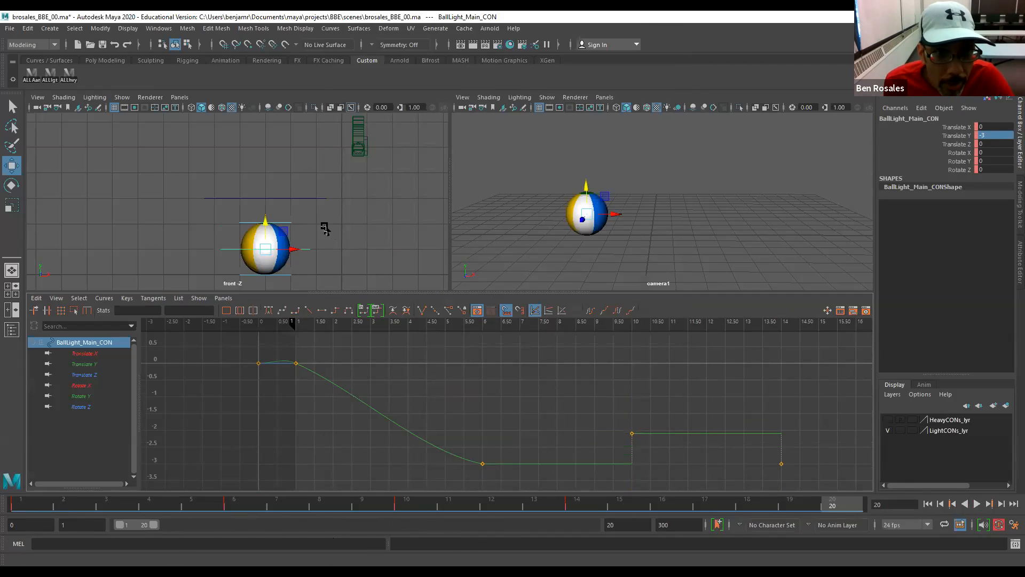
{"action": "left_click", "coordinate": [323, 217]}
{"action": "left_click", "coordinate": [977, 504]}
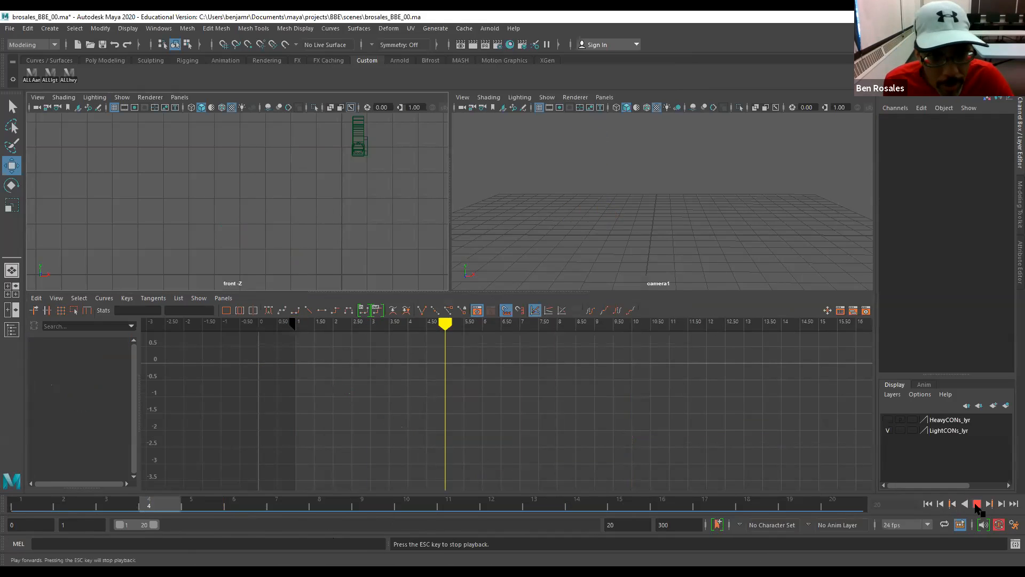
{"action": "left_click", "coordinate": [977, 503]}
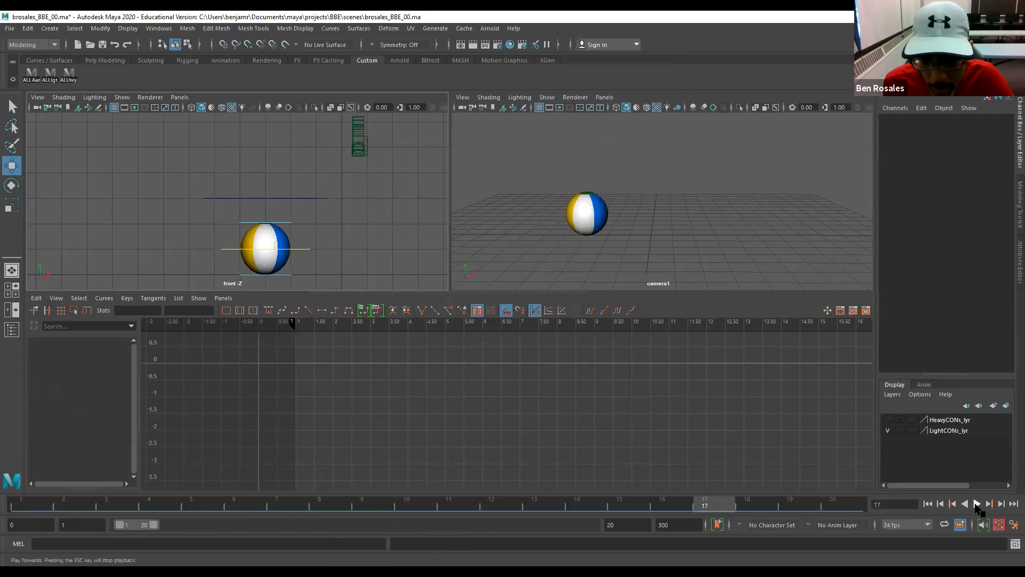
{"action": "key", "text": "alt+v"}
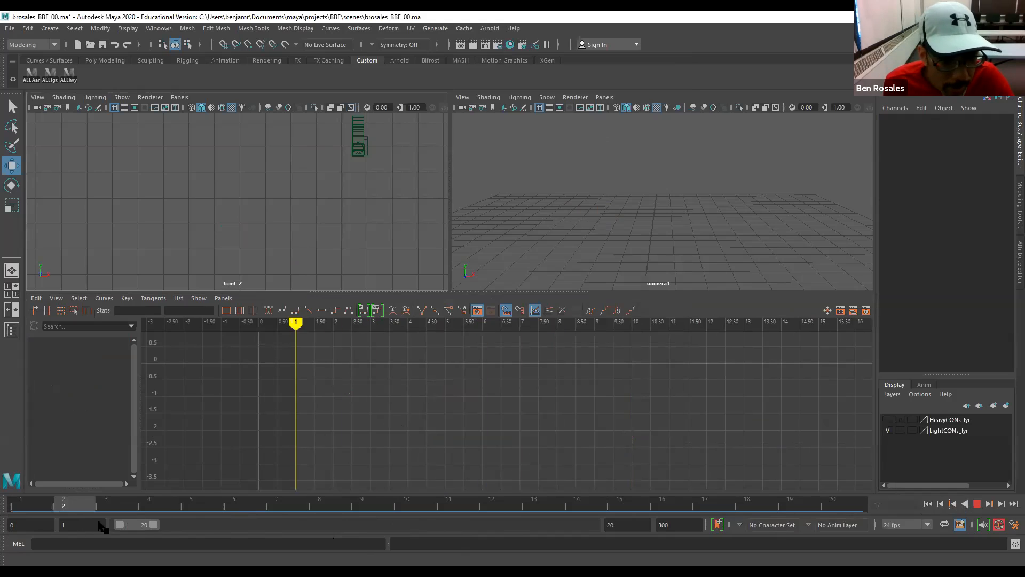
{"action": "key", "text": "Escape"}
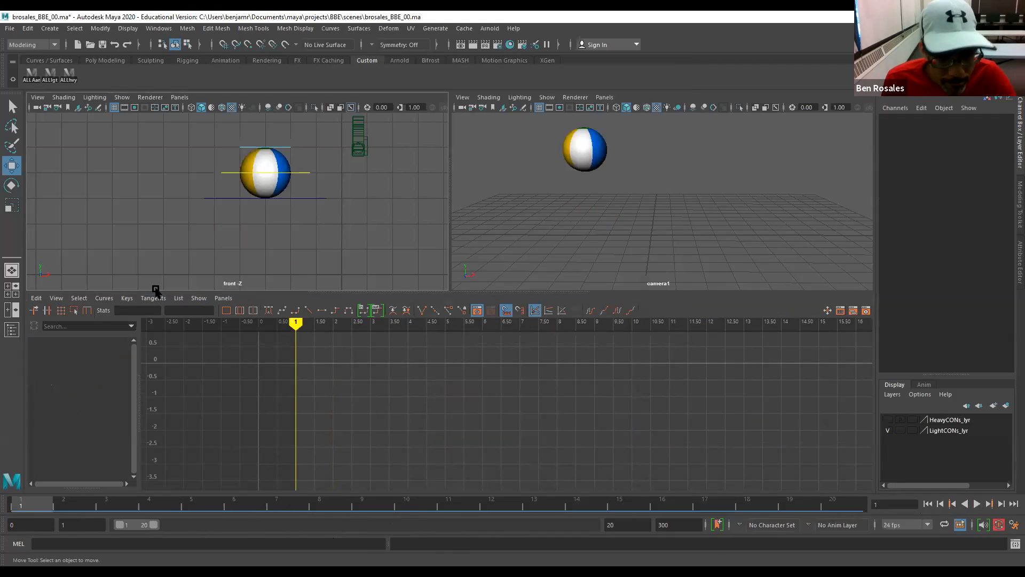
{"action": "key", "text": "alt+period"}
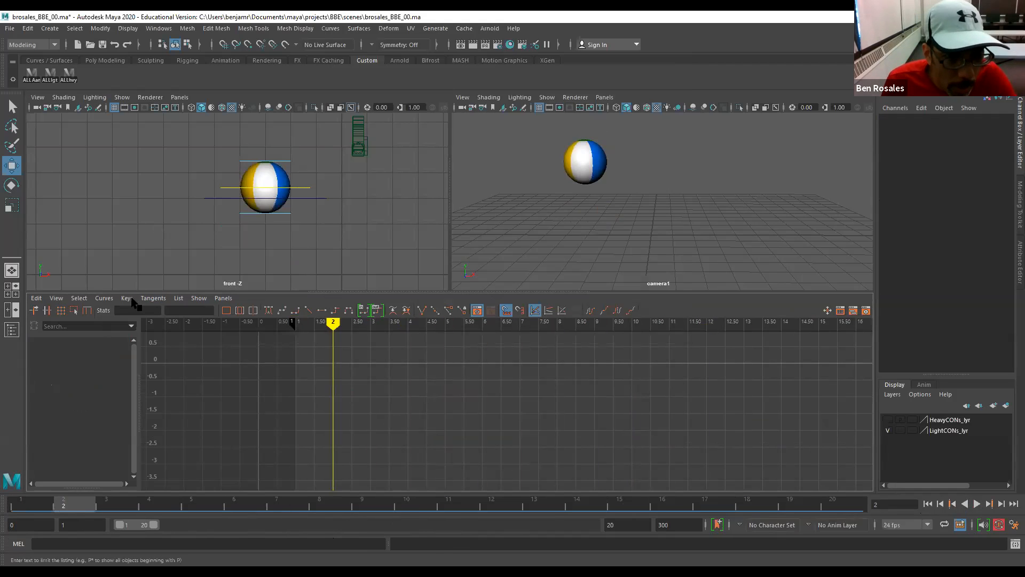
{"action": "key", "text": "alt+period"}
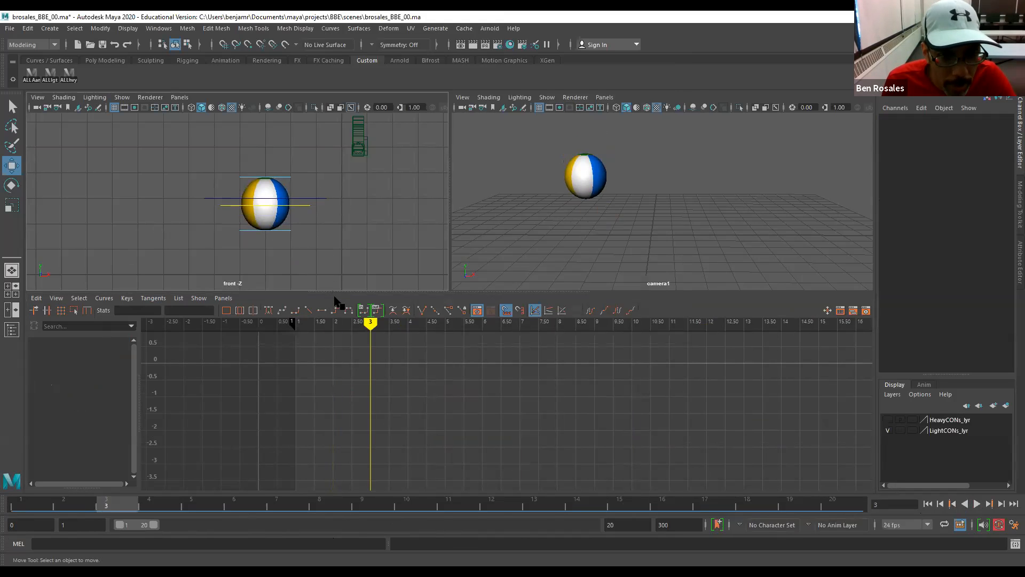
Enlarge the viewports over the Graph Editor and replay the light ball's bounce to judge its timing.
{"action": "left_click_drag", "start_coordinate": [333, 293], "coordinate": [325, 389]}
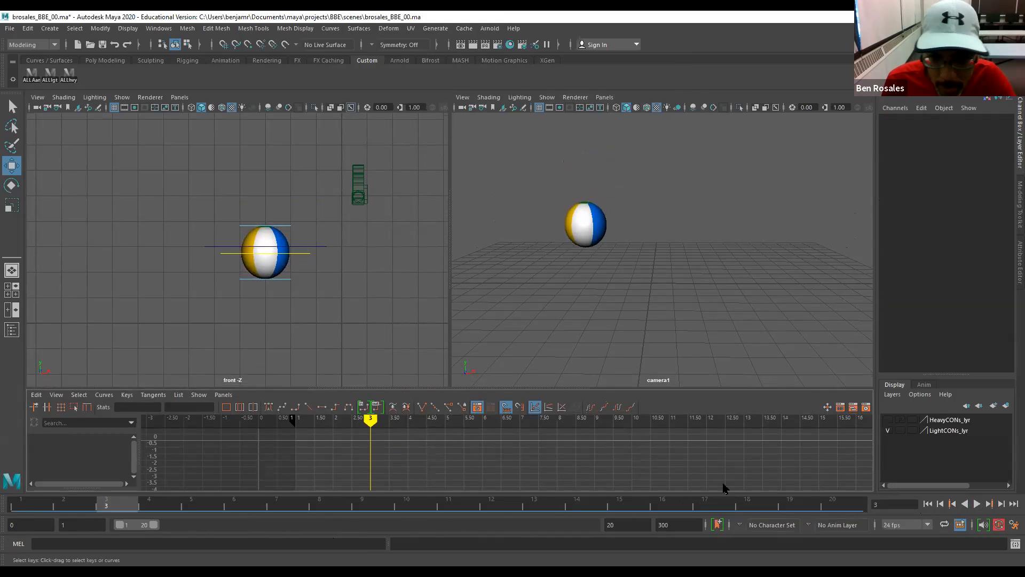
{"action": "left_click", "coordinate": [976, 503]}
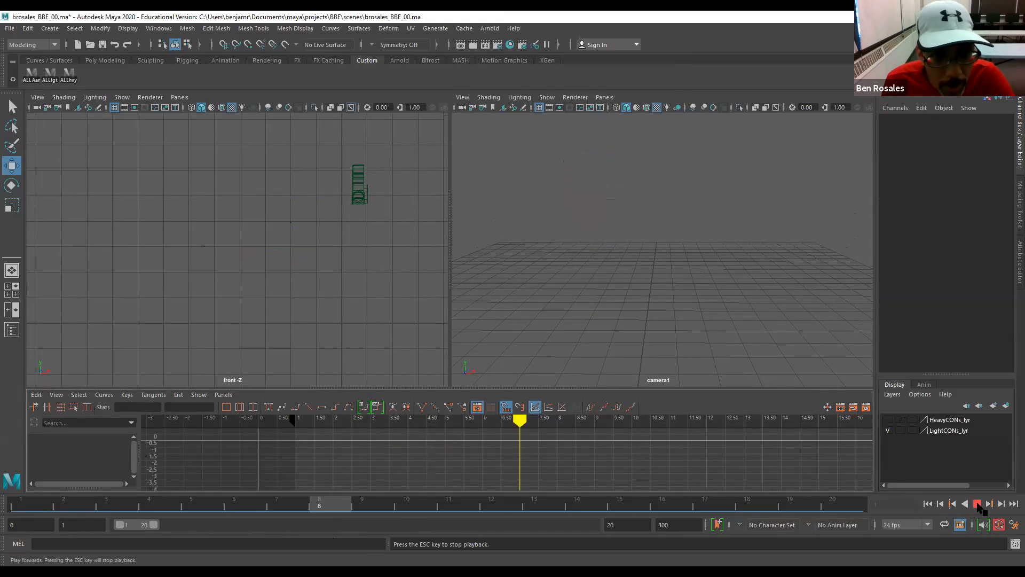
{"action": "left_click", "coordinate": [976, 503]}
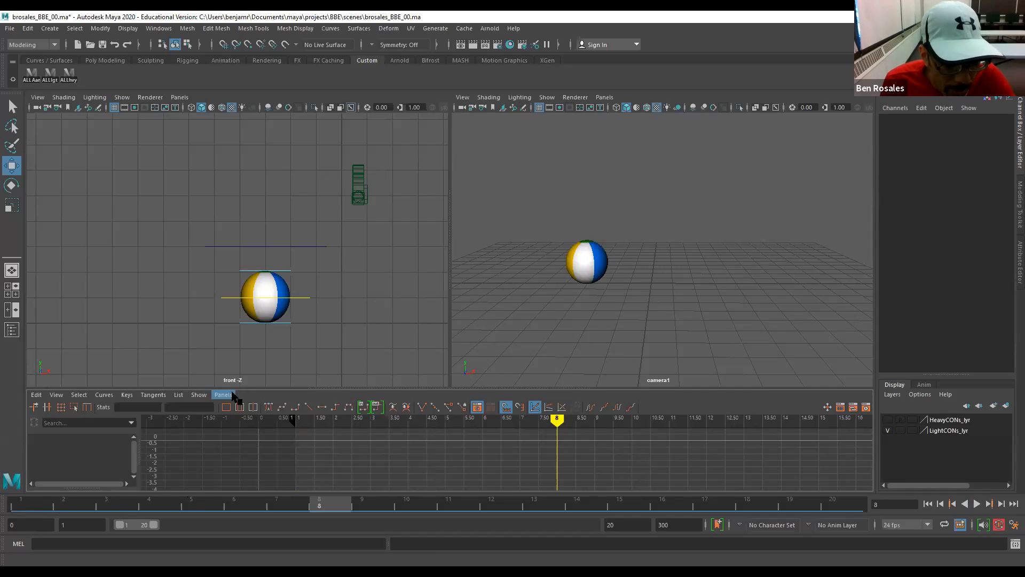
Enlarge the Graph Editor, select the light ball's main control, and step back from the frame 6 contact to frame 1.
{"action": "left_click_drag", "start_coordinate": [252, 390], "coordinate": [260, 265]}
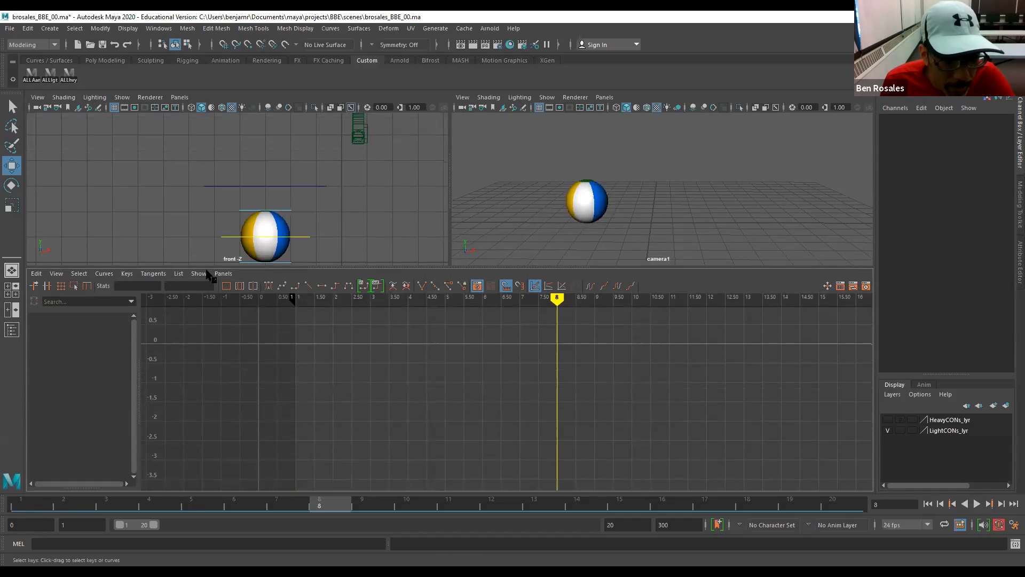
{"action": "left_click", "coordinate": [226, 238]}
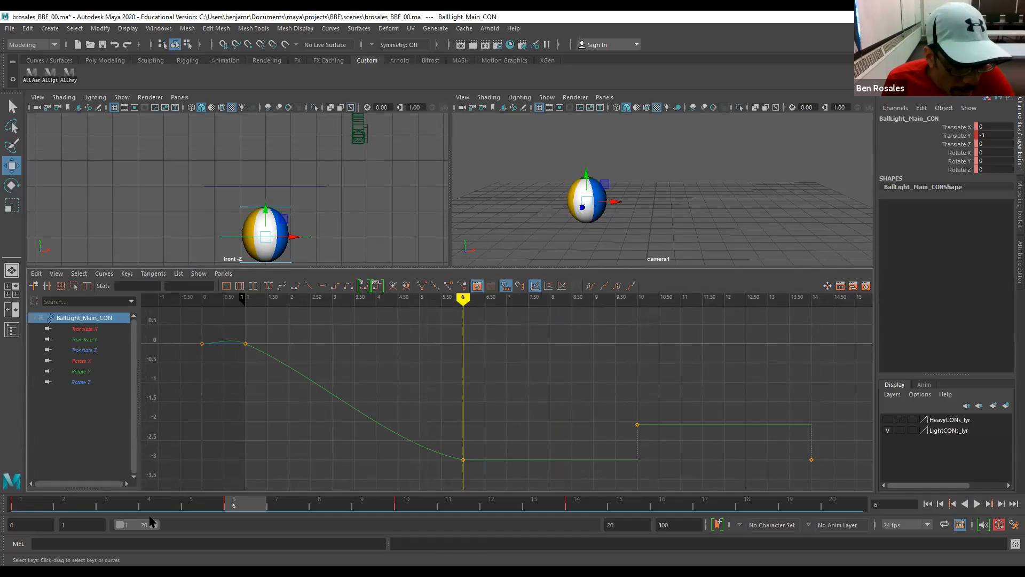
{"action": "mouse_move", "coordinate": [233, 506]}
{"action": "left_mouse_down"}
{"action": "mouse_move", "coordinate": [7, 497]}
{"action": "mouse_move", "coordinate": [233, 501]}
{"action": "left_mouse_up"}
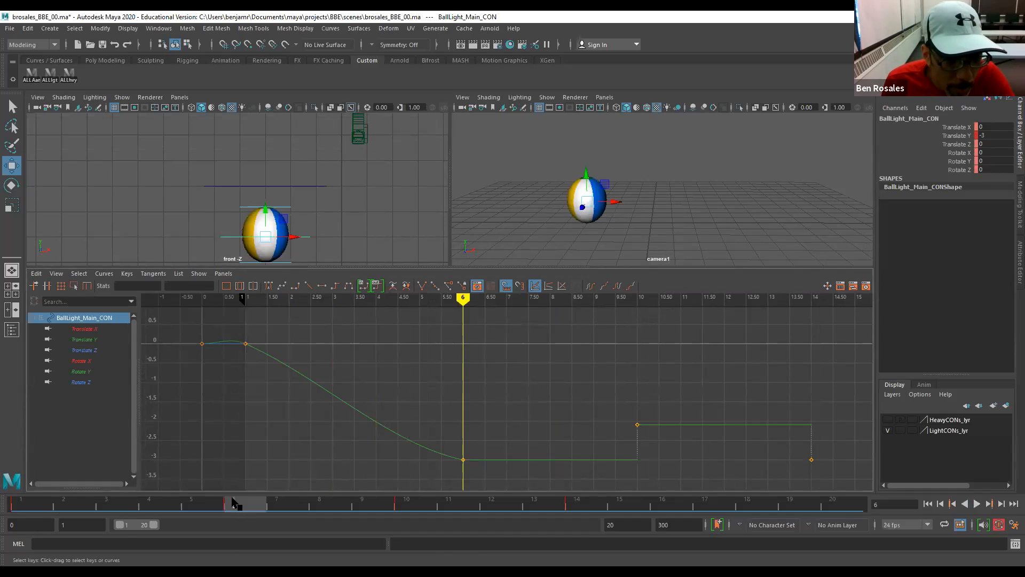
{"action": "key", "text": "alt+period"}
{"action": "key", "text": "alt+comma"}
{"action": "key", "text": "alt+comma"}
{"action": "key", "text": "alt+comma"}
{"action": "key", "text": "alt+comma"}
{"action": "key", "text": "alt+comma"}
{"action": "key", "text": "alt+comma"}
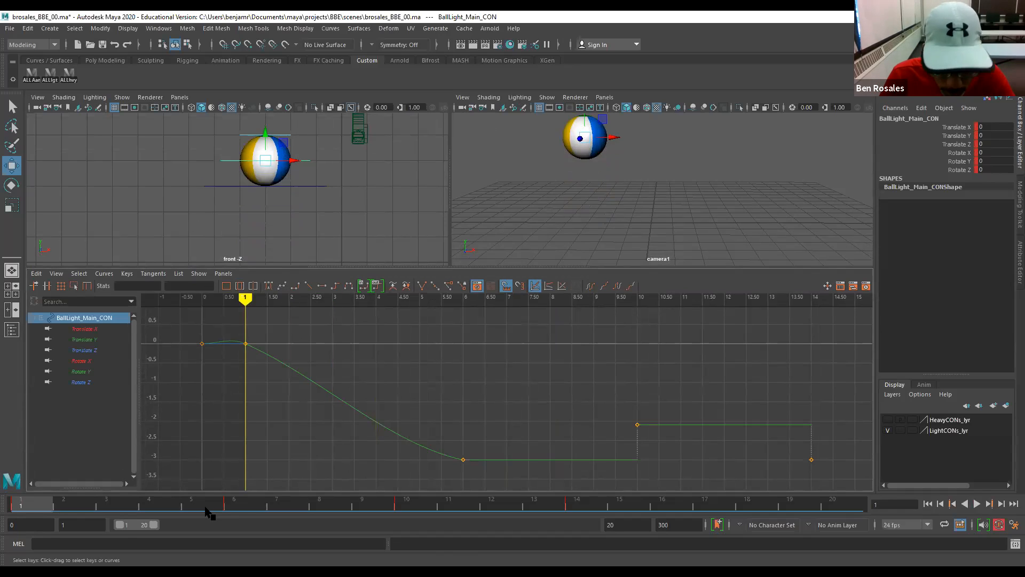
Step through the light ball's drop and rebound from frame 1 to frame 10, comparing its pose with the Translate Y curve.
{"action": "key", "text": "alt+period"}
{"action": "key", "text": "alt+period"}
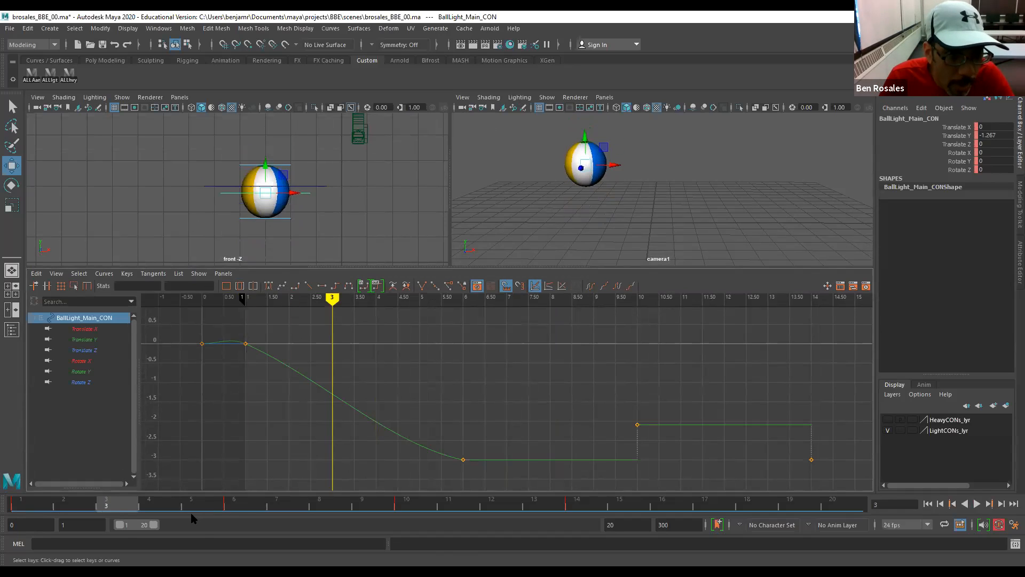
{"action": "key", "text": "alt+period"}
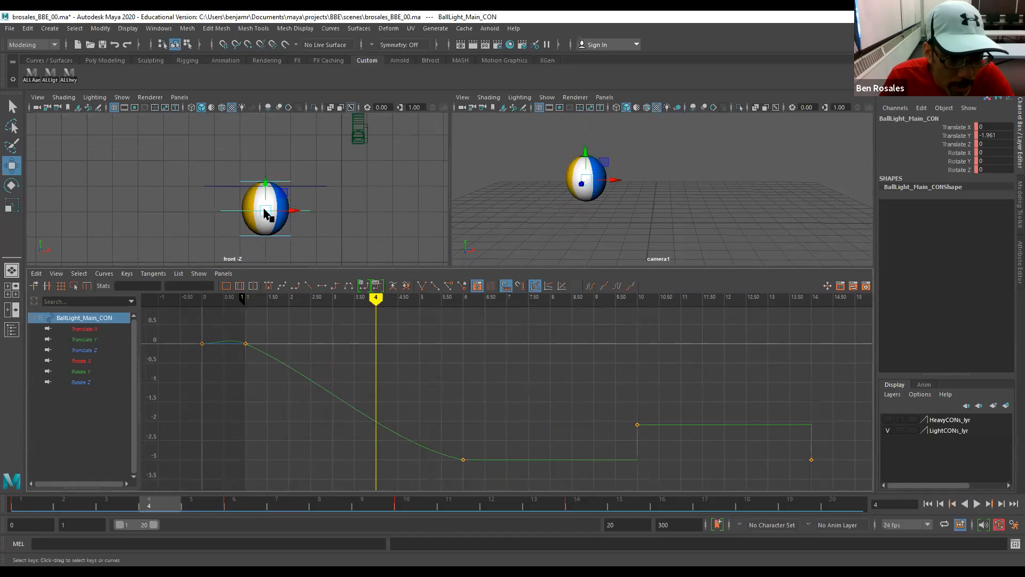
{"action": "key", "text": "alt+period"}
{"action": "key", "text": "alt+period"}
{"action": "key", "text": "alt+period"}
{"action": "key", "text": "alt+period"}
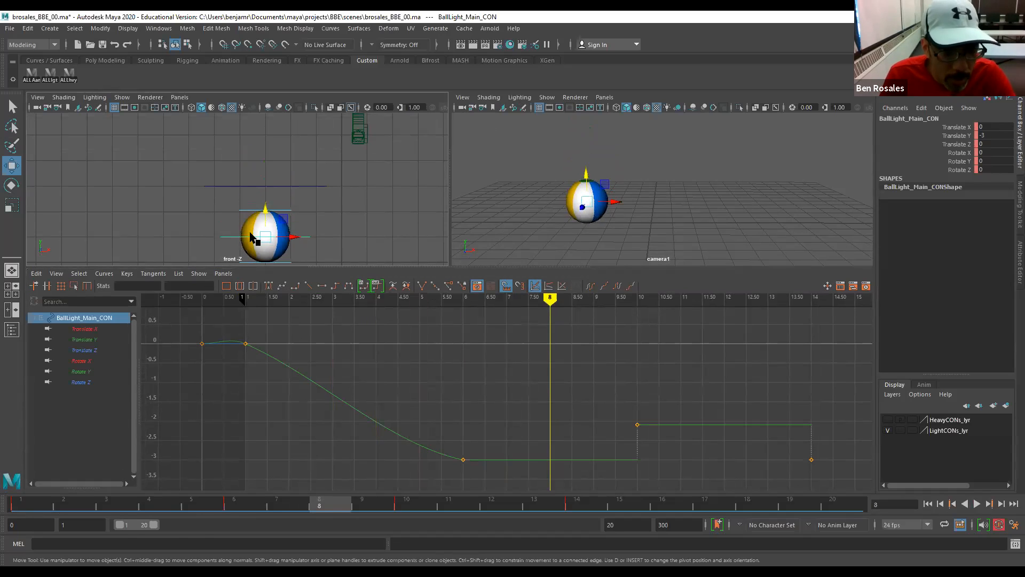
{"action": "key", "text": "alt+period"}
{"action": "key", "text": "alt+period"}
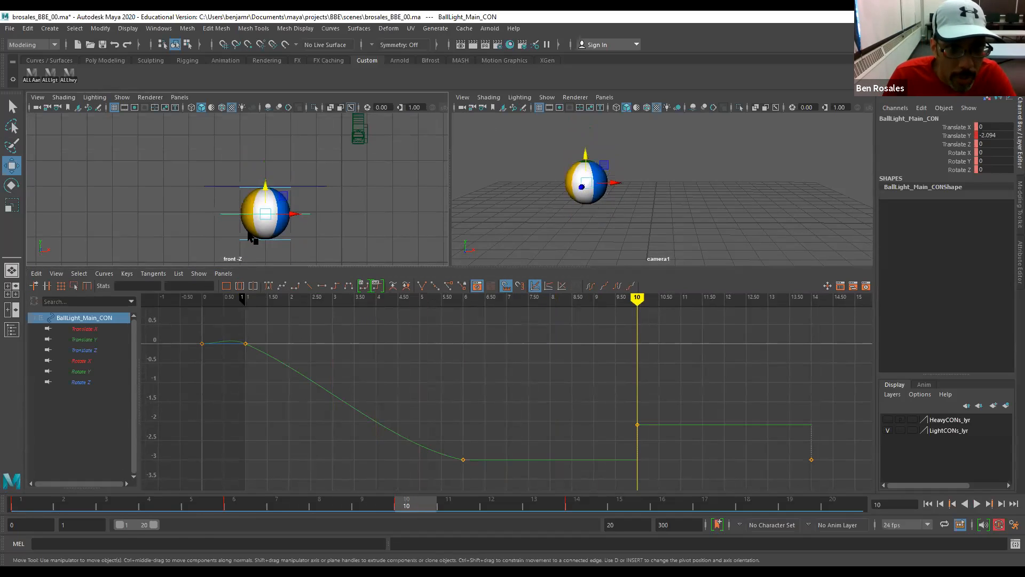
Check the frames around the rebound peak, and give the light ball's Translate Y key at frame 10 flat tangents.
{"action": "key", "text": "alt+comma"}
{"action": "key", "text": "alt+period"}
{"action": "key", "text": "alt+period"}
{"action": "key", "text": "alt+comma"}
{"action": "left_click_drag", "start_coordinate": [605, 396], "coordinate": [657, 466]}
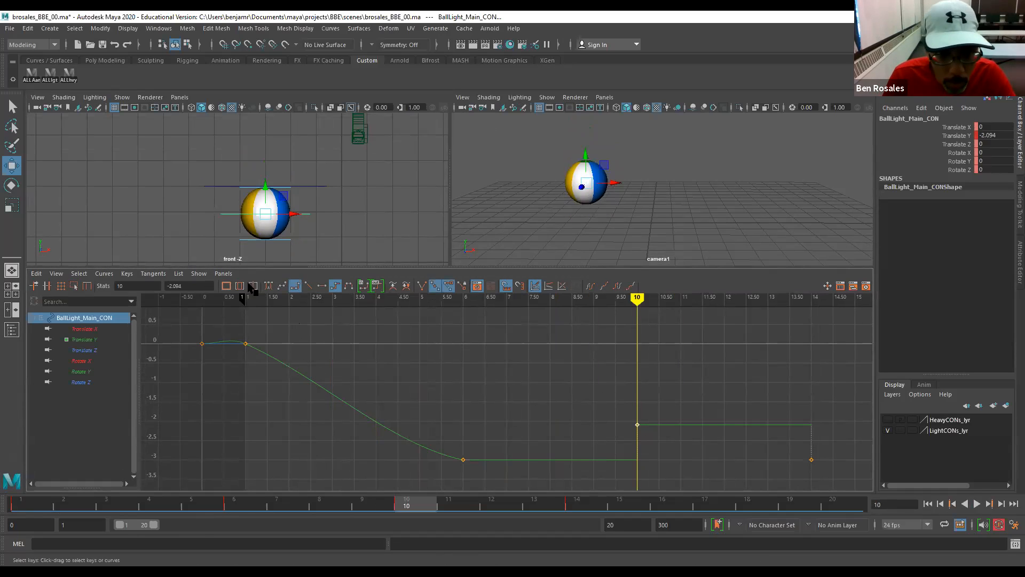
{"action": "left_click", "coordinate": [321, 286]}
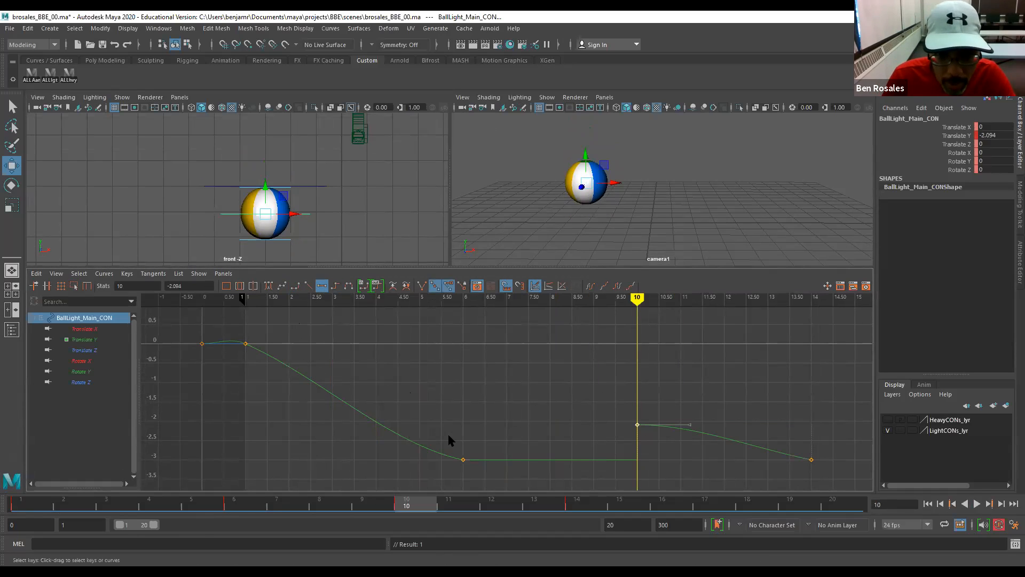
Try linear tangents on the light ball's Translate Y contact key at frame 6, and check the rebound at frame 7.
{"action": "left_click_drag", "start_coordinate": [448, 433], "coordinate": [483, 473]}
{"action": "key", "text": "comma"}
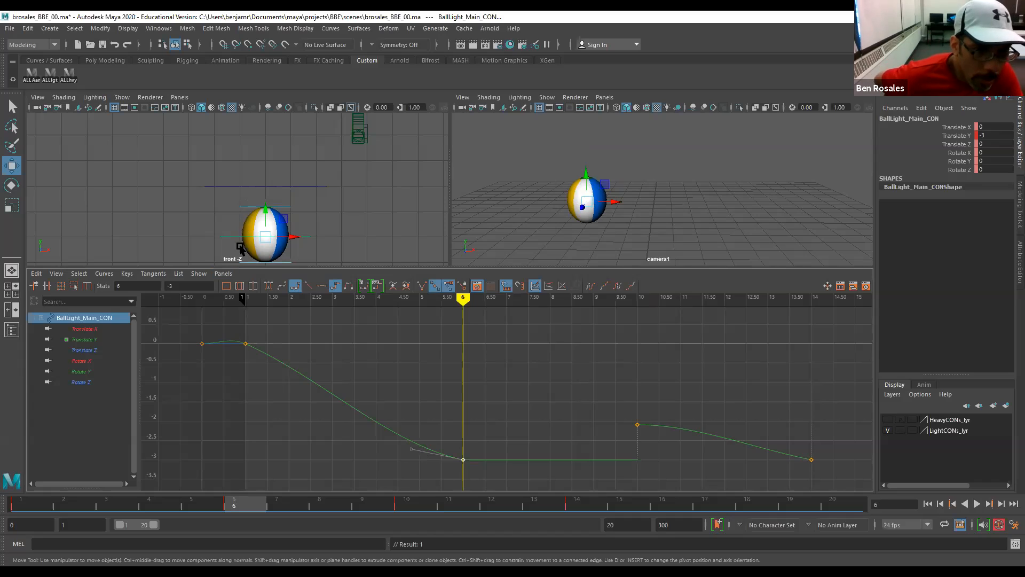
{"action": "left_click_drag", "start_coordinate": [446, 425], "coordinate": [495, 473]}
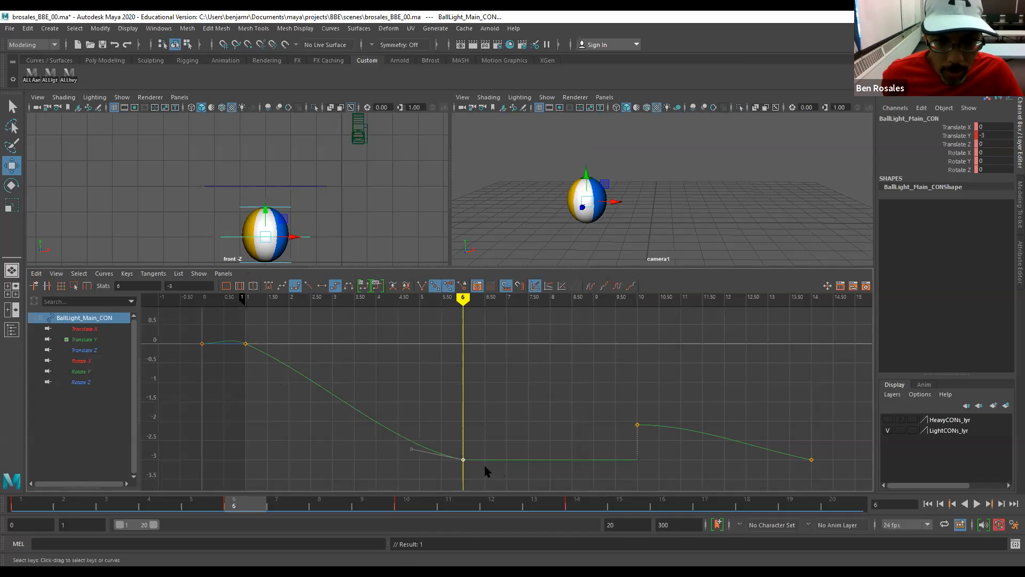
{"action": "left_click", "coordinate": [309, 286]}
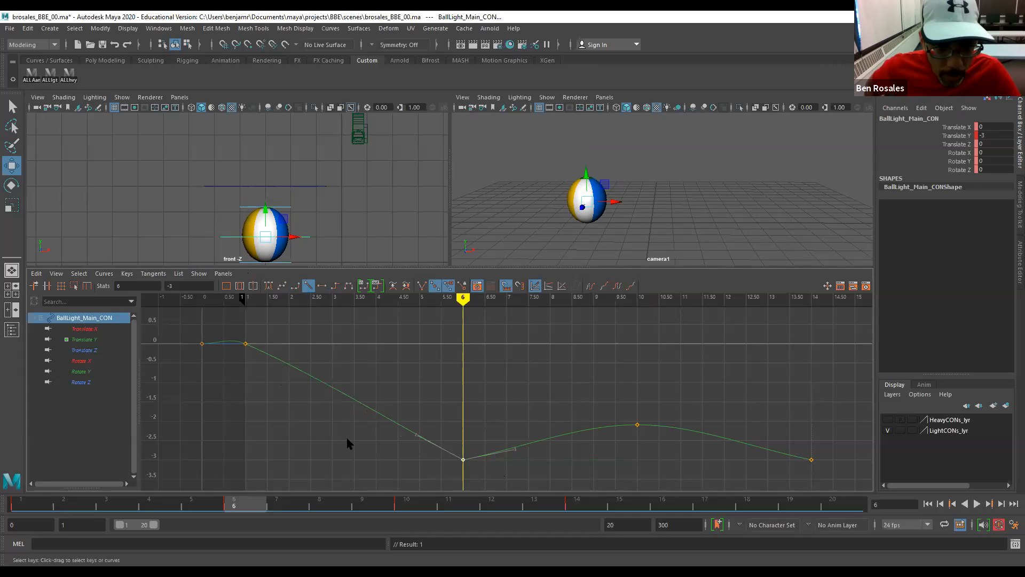
{"action": "mouse_move", "coordinate": [236, 504]}
{"action": "left_mouse_down"}
{"action": "mouse_move", "coordinate": [193, 507]}
{"action": "mouse_move", "coordinate": [240, 510]}
{"action": "left_mouse_up"}
{"action": "key", "text": "alt+period"}
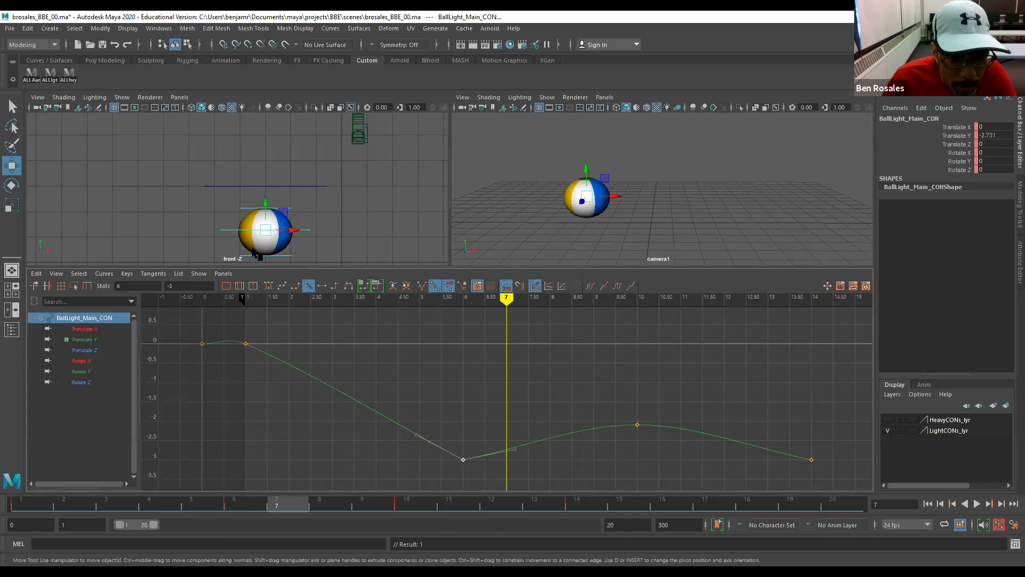
Give the light ball's Translate Y contact key at frame 6 flat tangents.
{"action": "left_click_drag", "start_coordinate": [426, 417], "coordinate": [480, 483]}
{"action": "left_click_drag", "start_coordinate": [447, 428], "coordinate": [474, 467]}
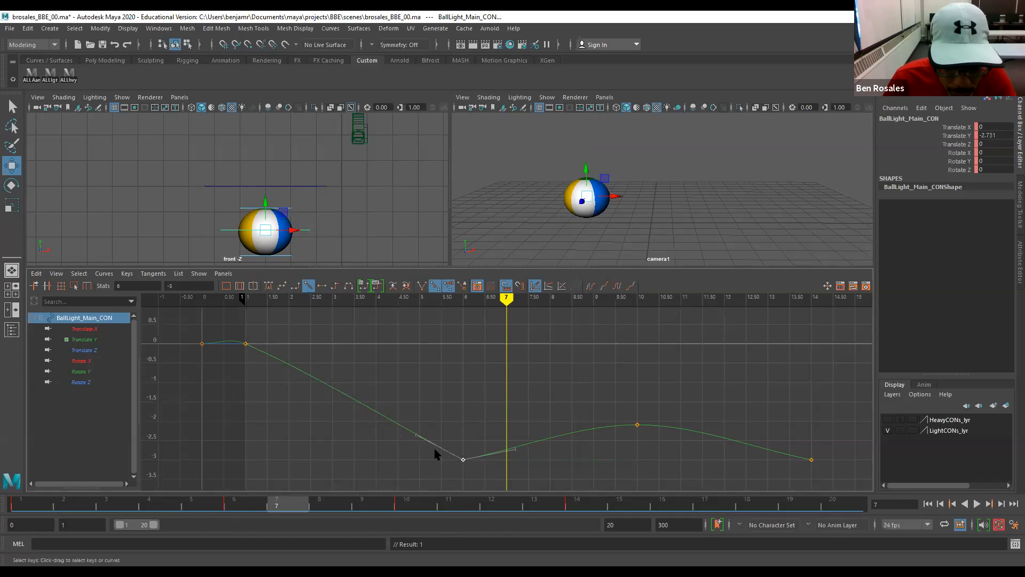
{"action": "left_click", "coordinate": [322, 286]}
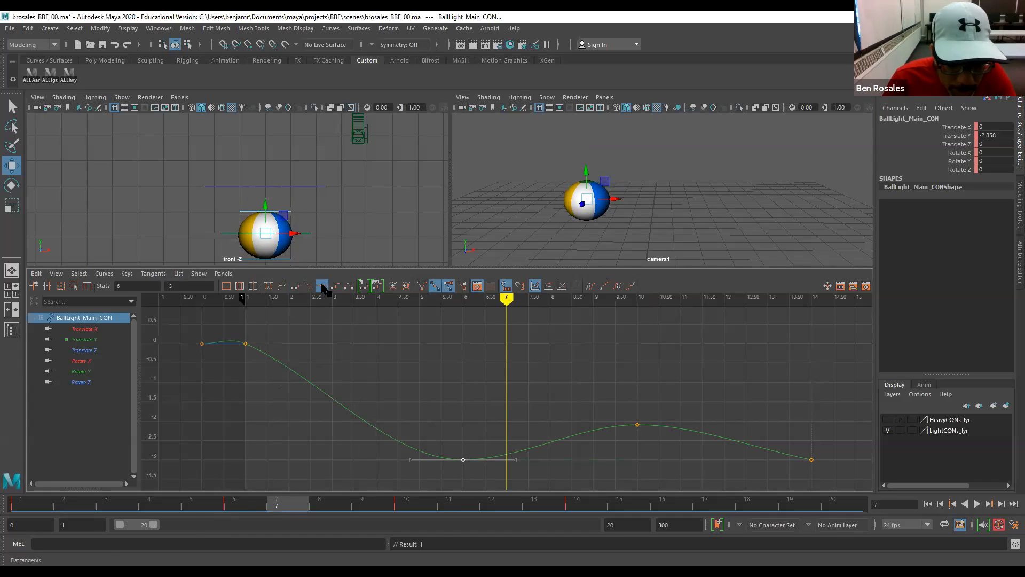
Open the Translate Y value of the light ball's main control for editing at frame 7.
{"action": "mouse_move", "coordinate": [263, 504]}
{"action": "left_mouse_down"}
{"action": "mouse_move", "coordinate": [254, 505]}
{"action": "mouse_move", "coordinate": [263, 505]}
{"action": "left_mouse_up"}
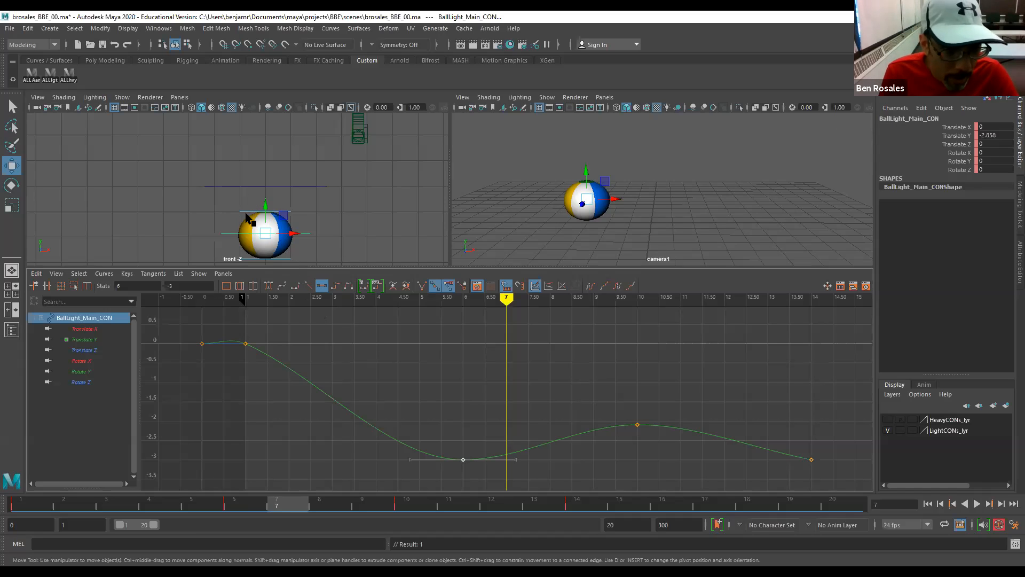
{"action": "left_click", "coordinate": [984, 135]}
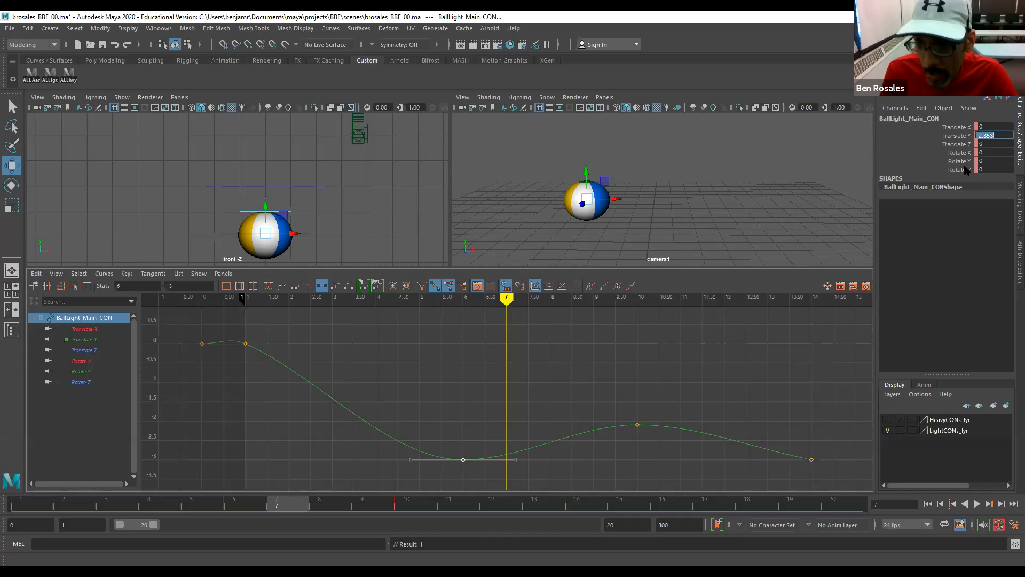
Key the ball's main control at Translate Y -3 on frame 7 and give that key flat tangents.
{"action": "key", "text": "Return"}
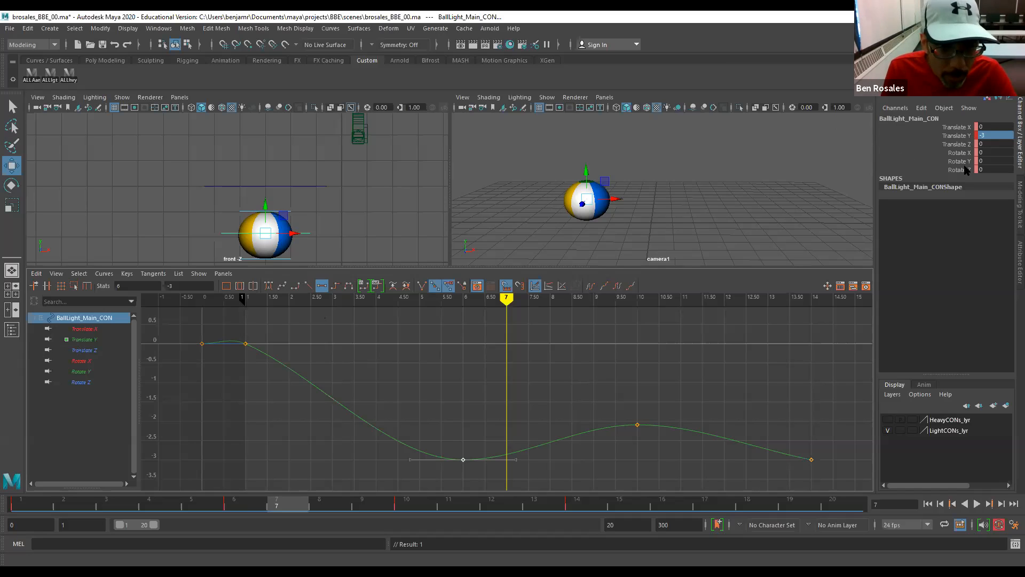
{"action": "key", "text": "s"}
{"action": "left_click_drag", "start_coordinate": [486, 421], "coordinate": [518, 491]}
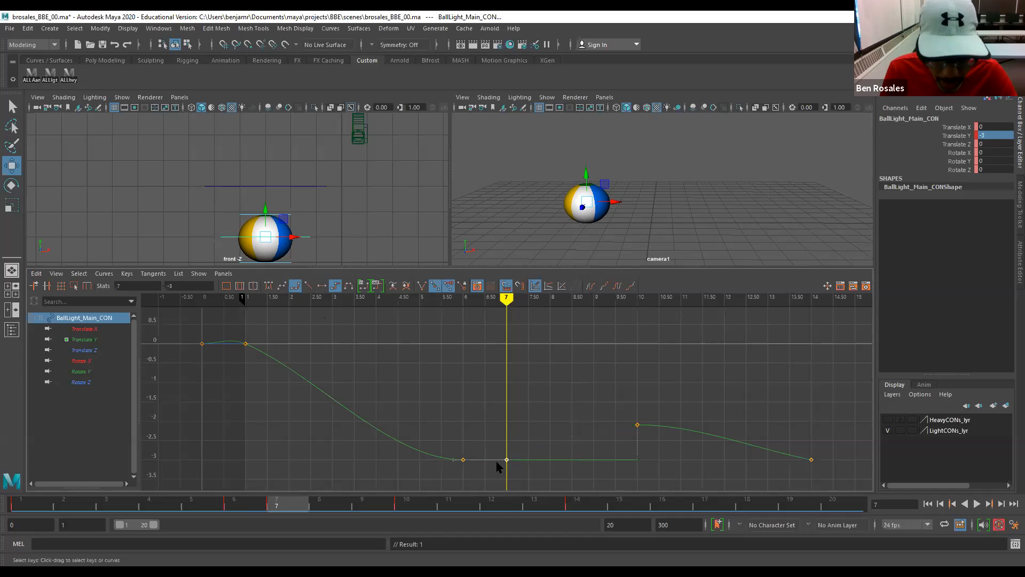
{"action": "key", "text": "alt+period"}
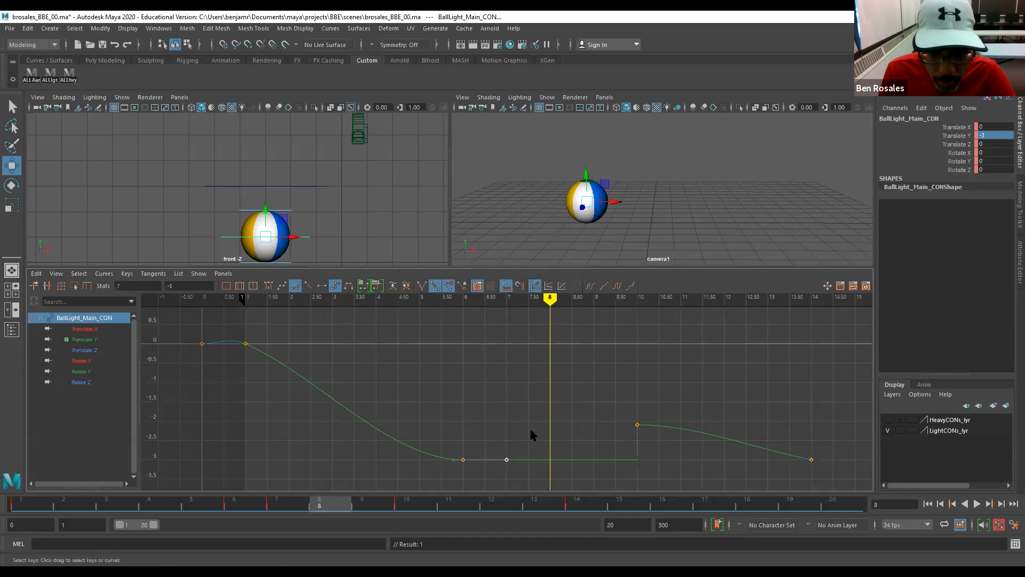
{"action": "key", "text": "comma"}
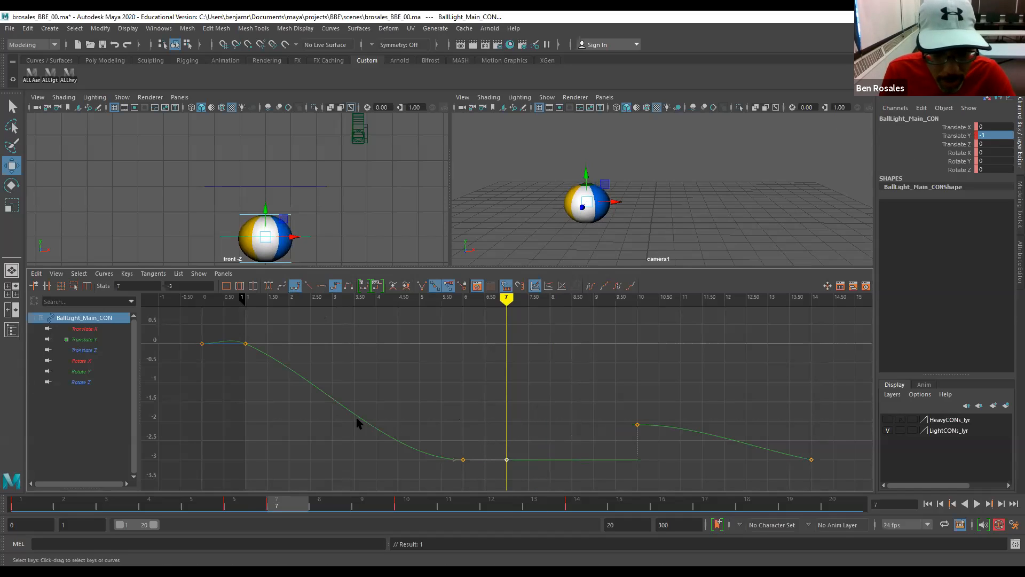
{"action": "left_click", "coordinate": [321, 287]}
On frame 10, set the Translate Y of the ball's top control (BallLight_Top_CON) to 0.
{"action": "key", "text": "period"}
{"action": "key", "text": "period"}
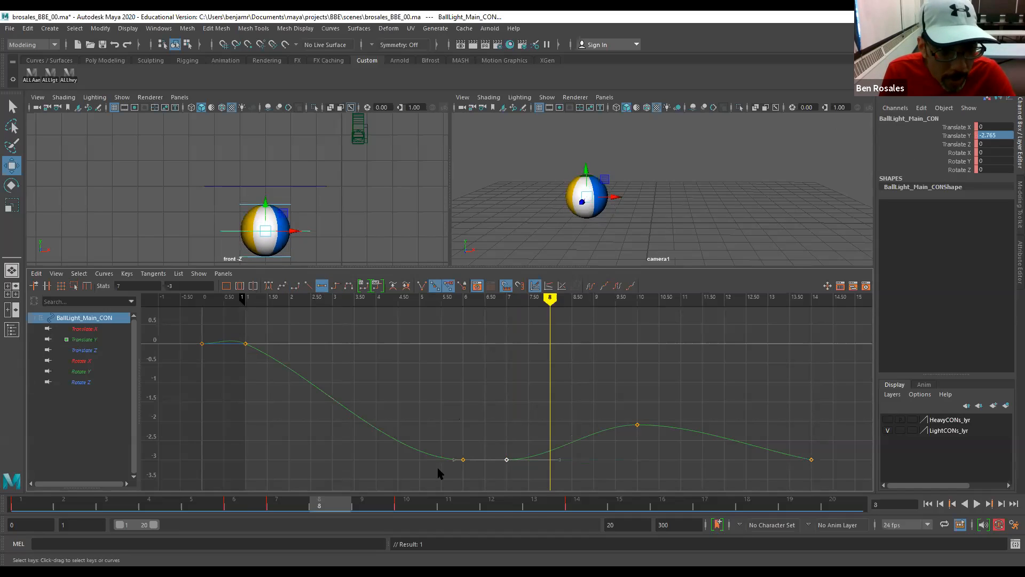
{"action": "key", "text": "period"}
{"action": "key", "text": "period"}
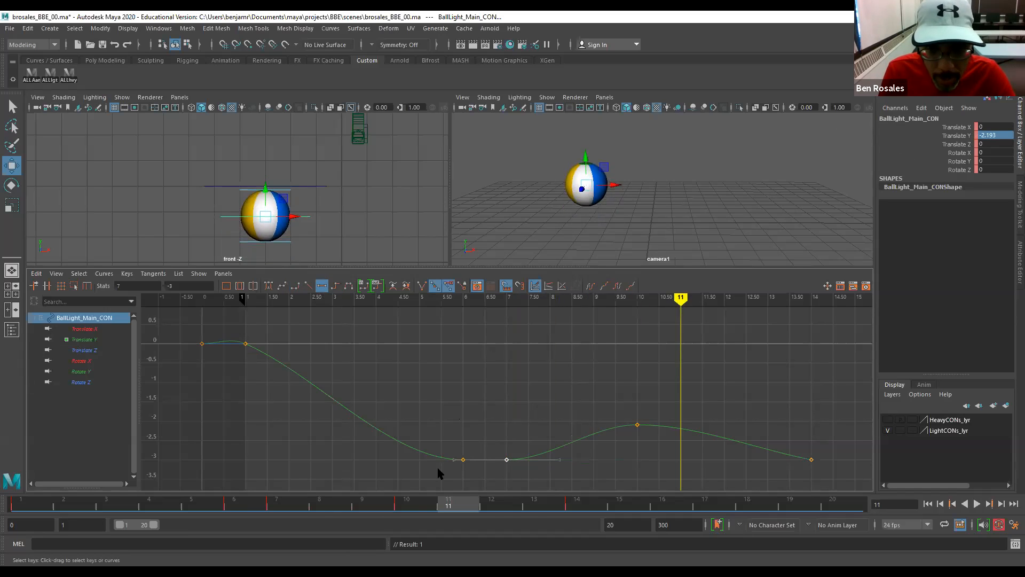
{"action": "key", "text": "comma"}
{"action": "left_click_drag", "start_coordinate": [591, 374], "coordinate": [679, 447]}
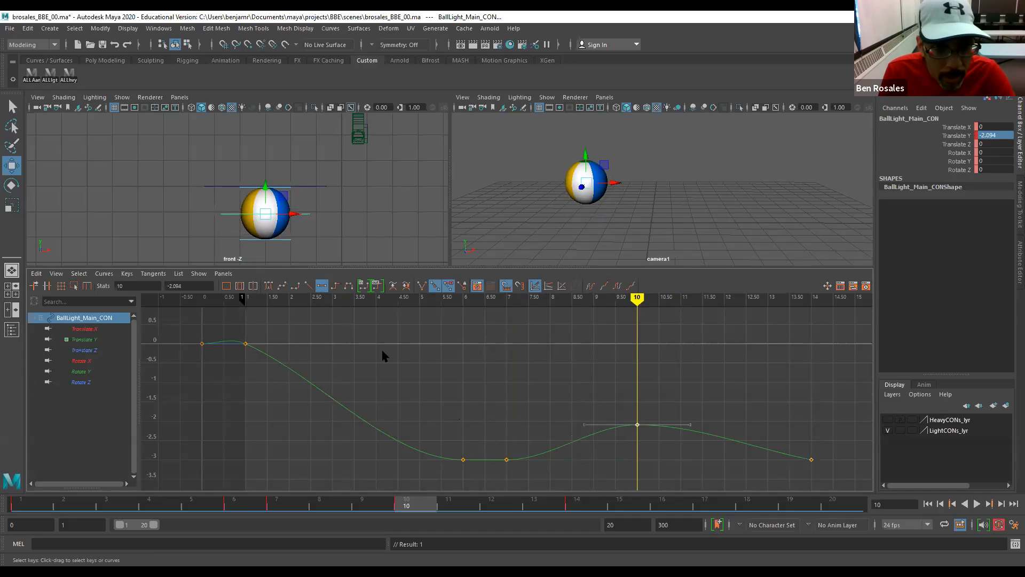
{"action": "left_click", "coordinate": [243, 187]}
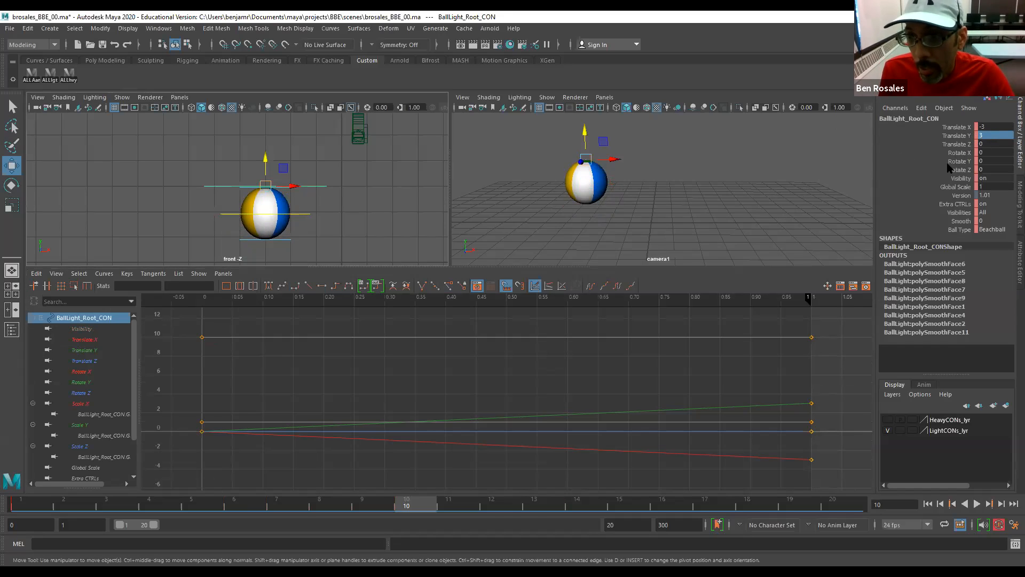
{"action": "left_click", "coordinate": [233, 172]}
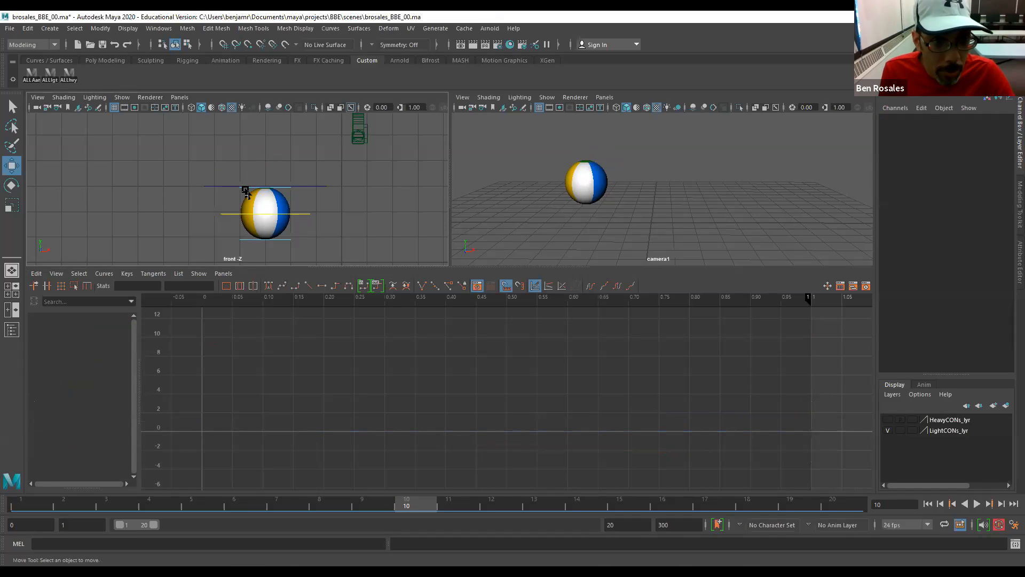
{"action": "left_click", "coordinate": [247, 190]}
{"action": "left_click", "coordinate": [989, 135]}
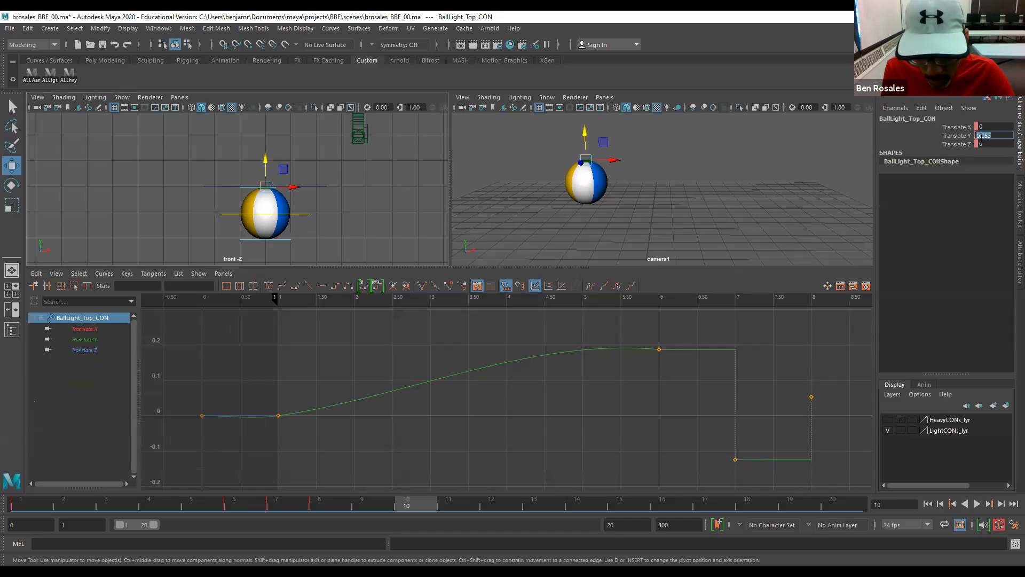
{"action": "type", "text": "0"}
{"action": "key", "text": "Return"}
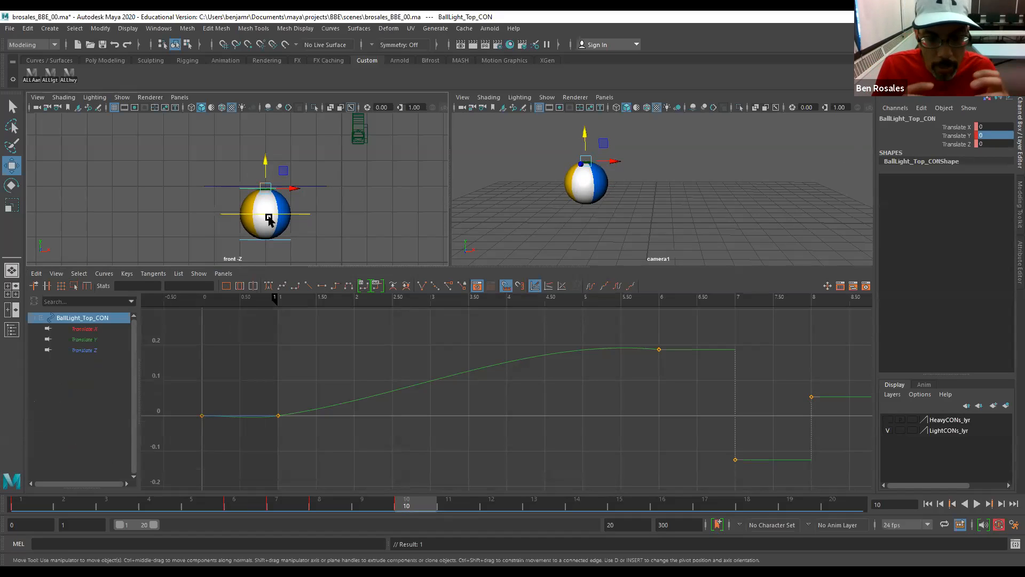
Flatten the tangents of the top control's Translate Y key at frame 6.
{"action": "scroll", "coordinate": [512, 408], "scroll_direction": "down", "scroll_amount": 5}
{"action": "middle_click_drag", "start_coordinate": [485, 408], "coordinate": [417, 409], "text": "alt"}
{"action": "scroll", "coordinate": [427, 412], "scroll_direction": "up", "scroll_amount": 3}
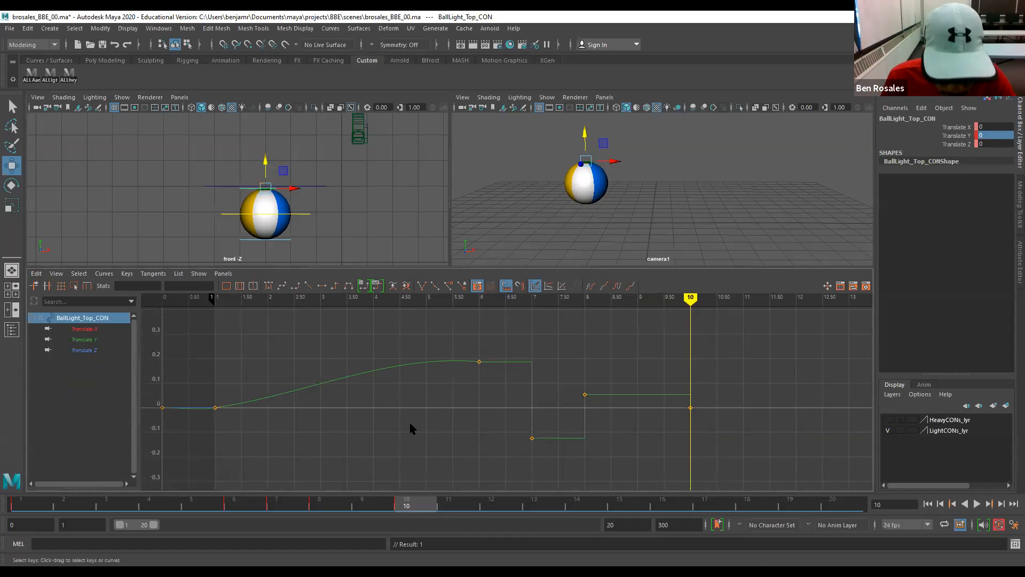
{"action": "key", "text": "comma"}
{"action": "key", "text": "comma"}
{"action": "key", "text": "comma"}
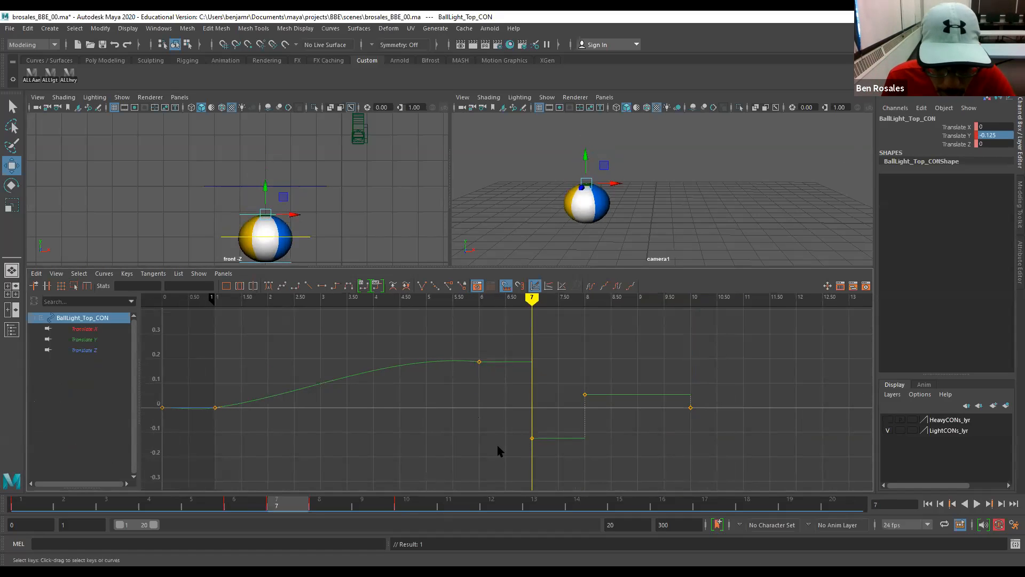
{"action": "key", "text": "period"}
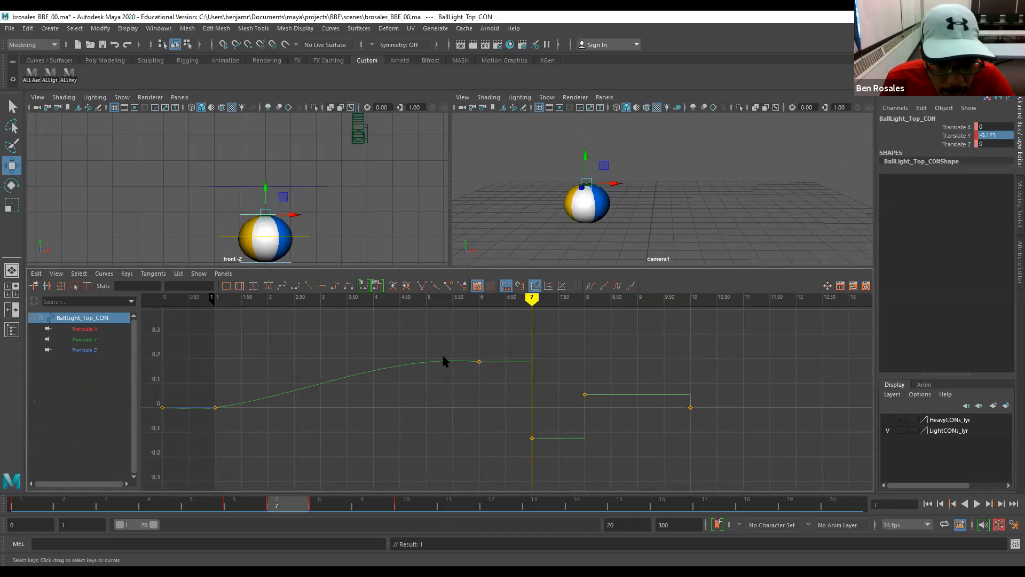
{"action": "key", "text": "comma"}
{"action": "left_click_drag", "start_coordinate": [446, 337], "coordinate": [487, 382]}
{"action": "left_click", "coordinate": [322, 285]}
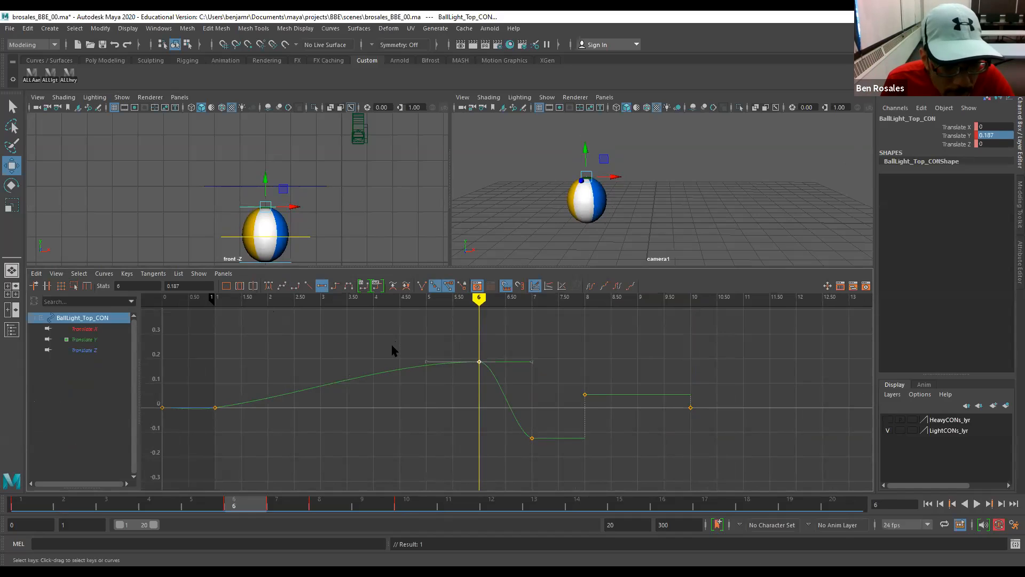
Flatten the tangents of the top control's Translate Y keys at frames 7 and 8.
{"action": "key", "text": "period"}
{"action": "key", "text": "comma"}
{"action": "key", "text": "period"}
{"action": "key", "text": "period"}
{"action": "key", "text": "comma"}
{"action": "left_click_drag", "start_coordinate": [492, 400], "coordinate": [556, 481]}
{"action": "left_click", "coordinate": [322, 285]}
{"action": "key", "text": "period"}
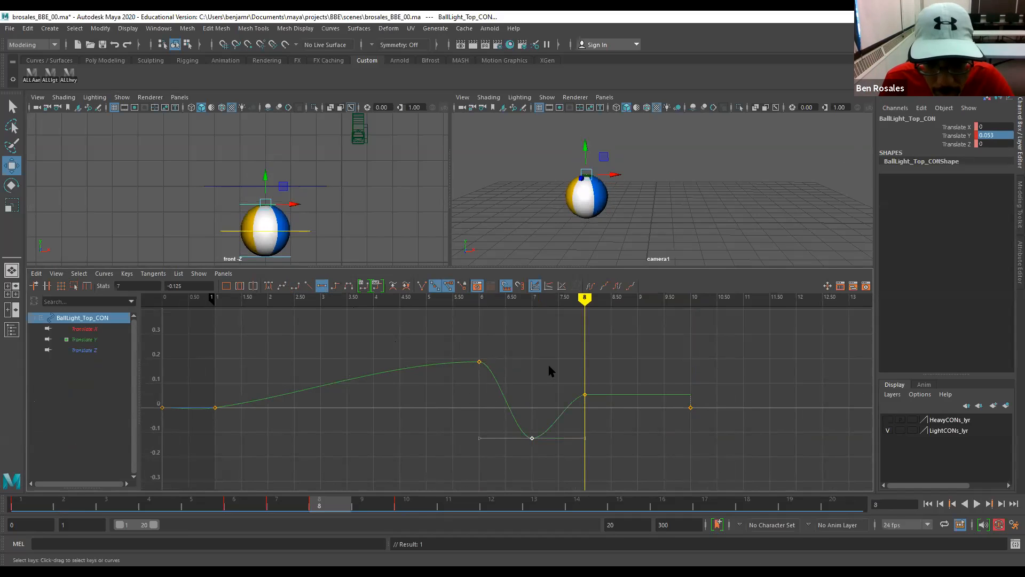
{"action": "left_click_drag", "start_coordinate": [550, 367], "coordinate": [608, 422]}
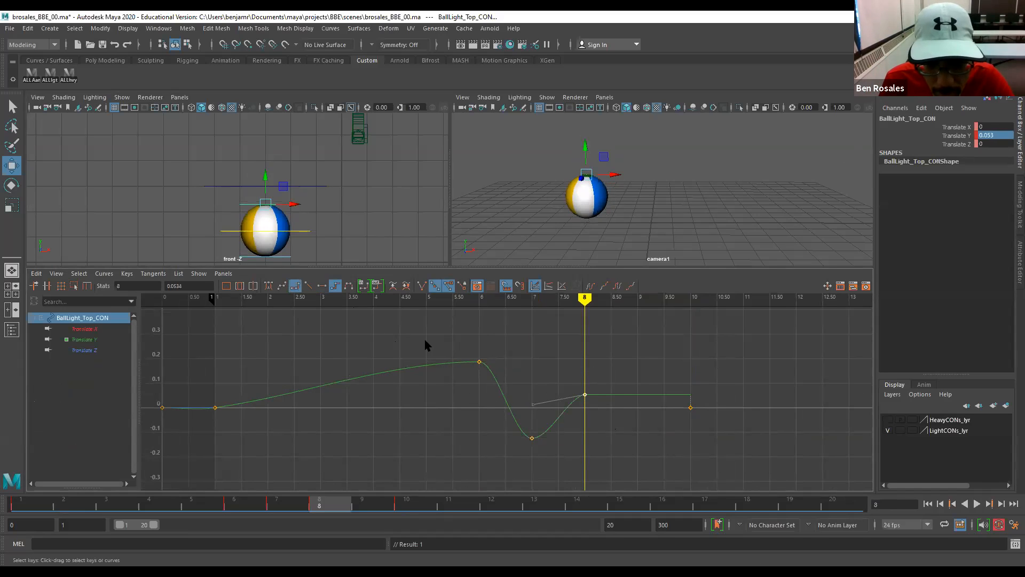
{"action": "left_click", "coordinate": [322, 285]}
Scrub and step through the frames around the landing to examine the ball's stretch and squash timing.
{"action": "left_click_drag", "start_coordinate": [321, 504], "coordinate": [262, 530]}
{"action": "left_click", "coordinate": [928, 504]}
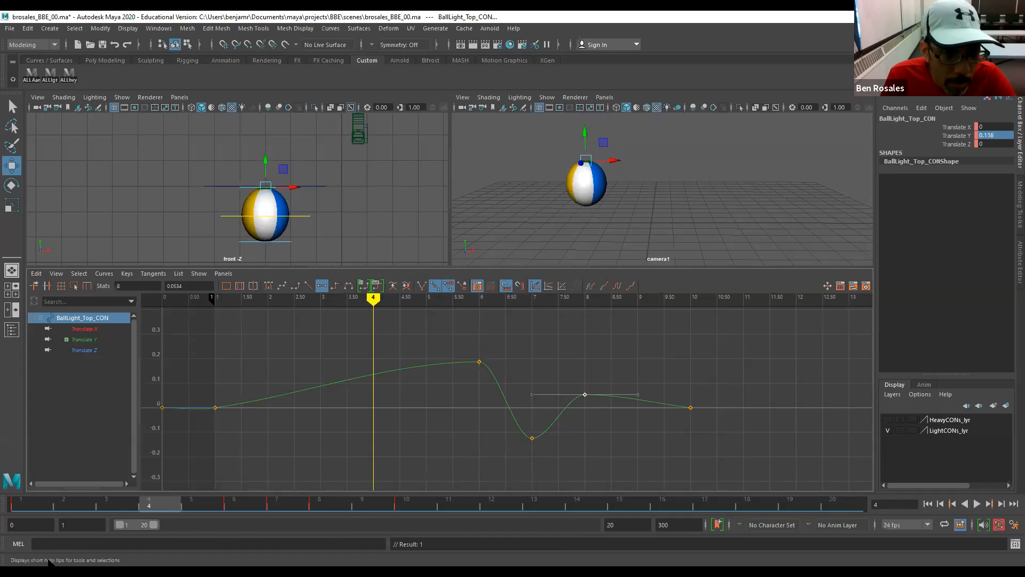
{"action": "key", "text": "alt+period"}
{"action": "key", "text": "alt+comma"}
{"action": "key", "text": "alt+comma"}
{"action": "key", "text": "alt+comma"}
{"action": "key", "text": "alt+comma"}
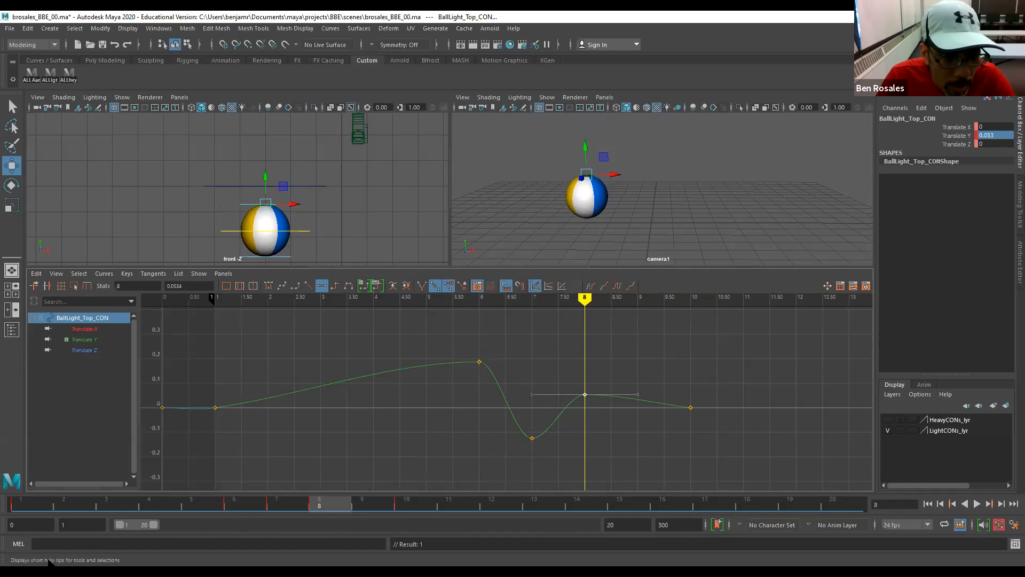
{"action": "key", "text": "alt+period"}
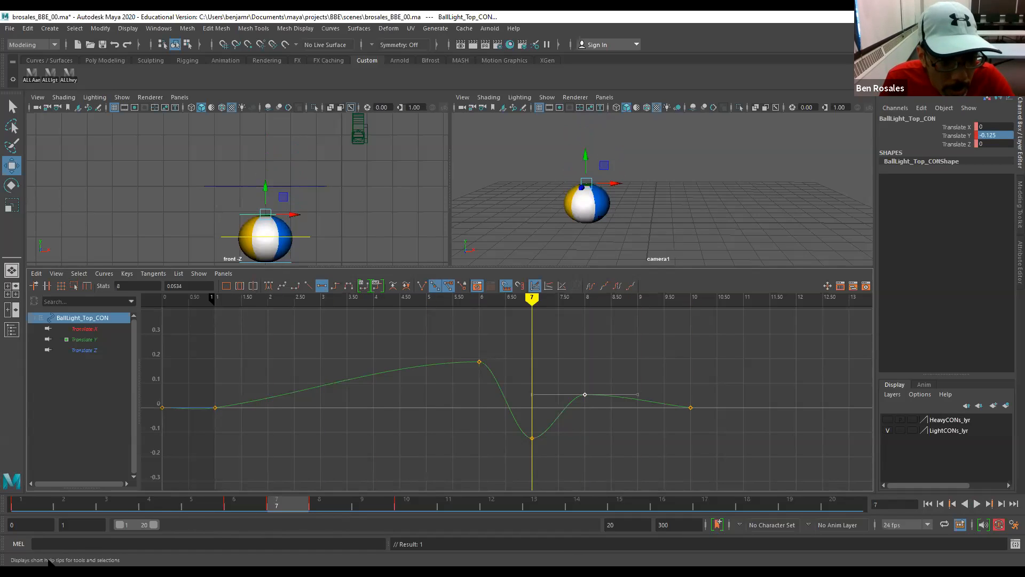
{"action": "key", "text": "alt+period"}
{"action": "key", "text": "alt+period"}
{"action": "key", "text": "alt+period"}
{"action": "key", "text": "alt+comma"}
{"action": "key", "text": "alt+comma"}
{"action": "key", "text": "alt+comma"}
{"action": "key", "text": "alt+period"}
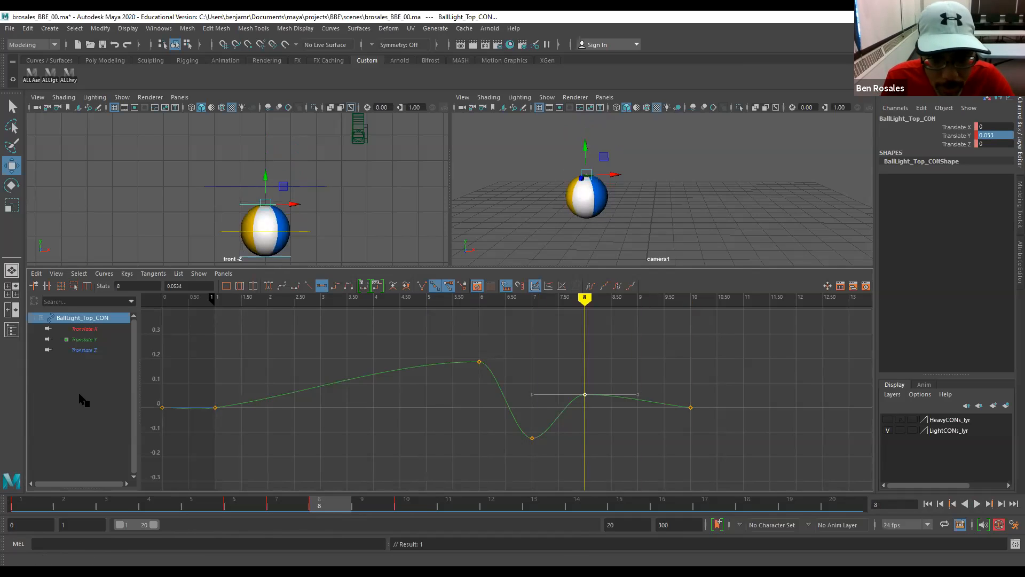
Set the main control's Translate Y to -3 on frame 8 and flatten that key's tangents.
{"action": "left_click", "coordinate": [231, 235]}
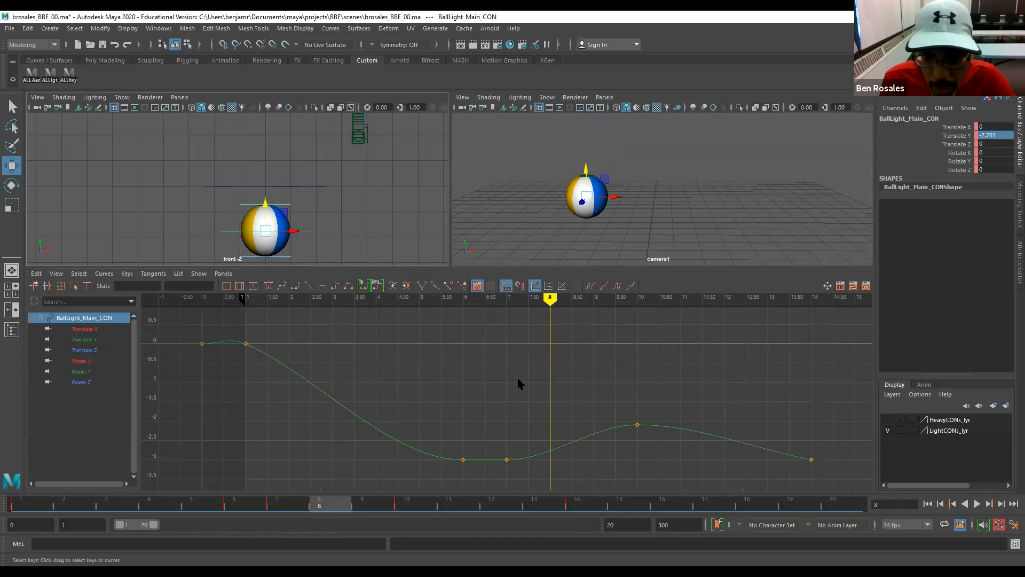
{"action": "left_click", "coordinate": [993, 136]}
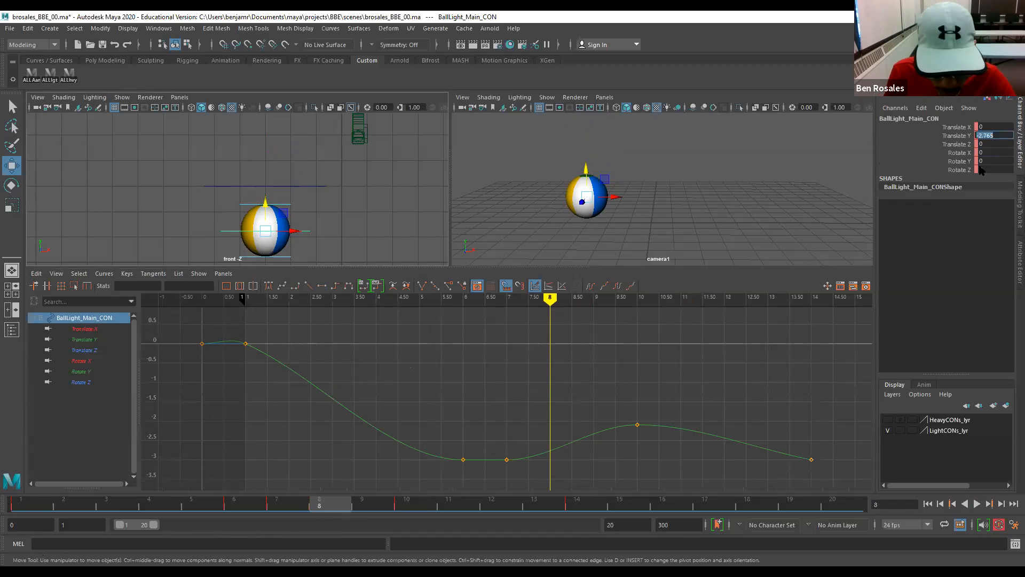
{"action": "type", "text": "-3"}
{"action": "key", "text": "Return"}
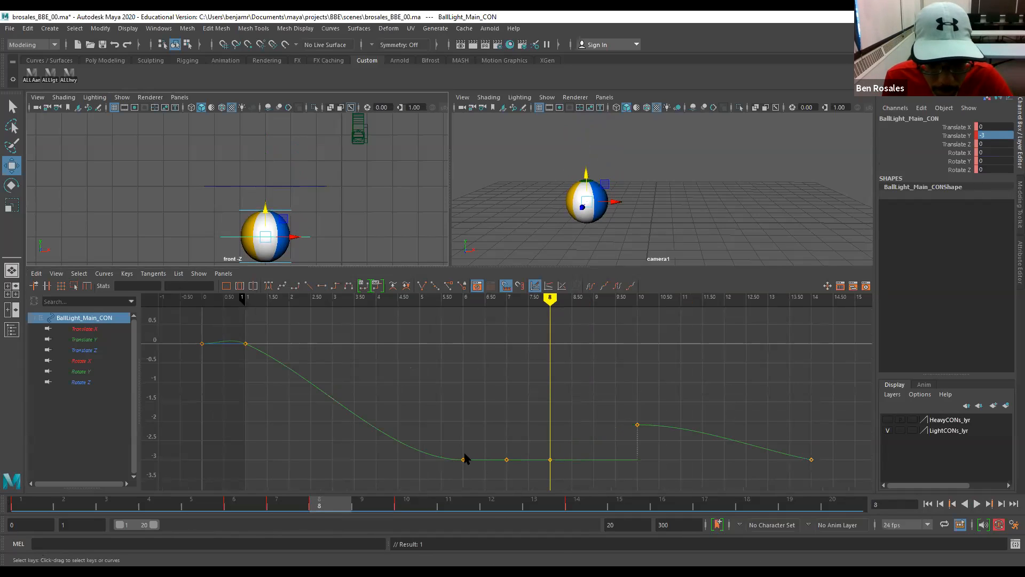
{"action": "left_click_drag", "start_coordinate": [529, 455], "coordinate": [553, 470]}
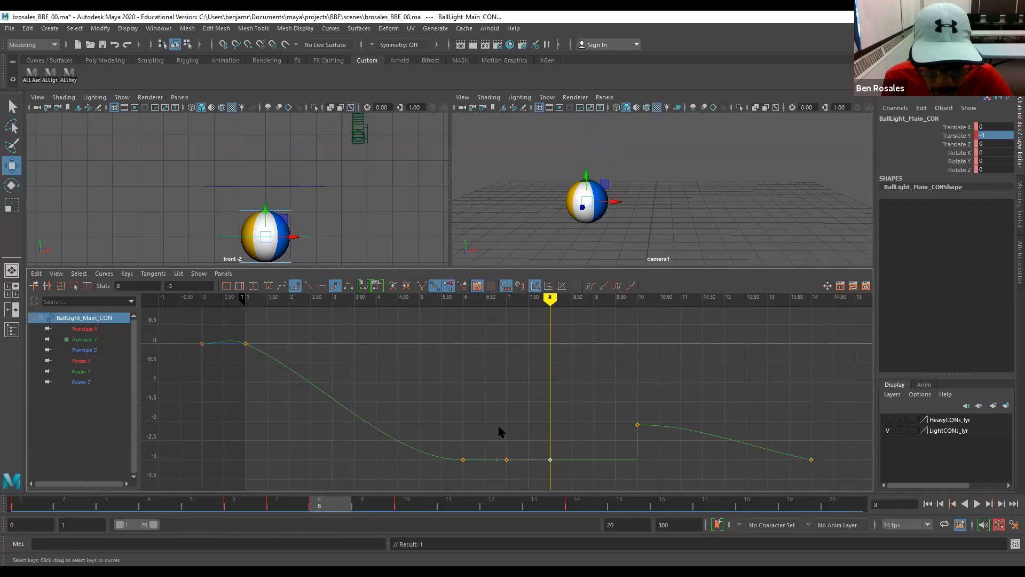
{"action": "left_click", "coordinate": [320, 287]}
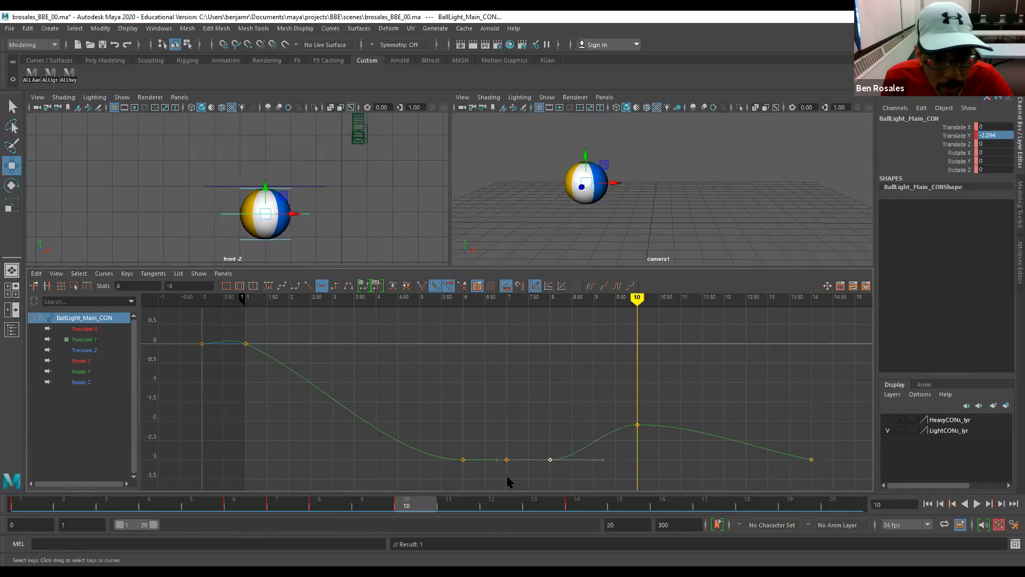
Step back and forth through the fall, ground contact and rebound frames to examine the ball's motion.
{"action": "left_click", "coordinate": [291, 505]}
{"action": "left_click_drag", "start_coordinate": [290, 502], "coordinate": [238, 523]}
{"action": "key", "text": "alt+comma"}
{"action": "key", "text": "alt+comma"}
{"action": "key", "text": "alt+comma"}
{"action": "key", "text": "alt+comma"}
{"action": "key", "text": "alt+comma"}
{"action": "key", "text": "alt+comma"}
{"action": "key", "text": "alt+period"}
{"action": "key", "text": "alt+period"}
{"action": "key", "text": "alt+period"}
{"action": "key", "text": "alt+period"}
{"action": "key", "text": "alt+period"}
{"action": "key", "text": "alt+period"}
{"action": "key", "text": "alt+period"}
{"action": "key", "text": "alt+period"}
{"action": "key", "text": "alt+period"}
{"action": "key", "text": "alt+period"}
{"action": "key", "text": "alt+period"}
{"action": "key", "text": "alt+period"}
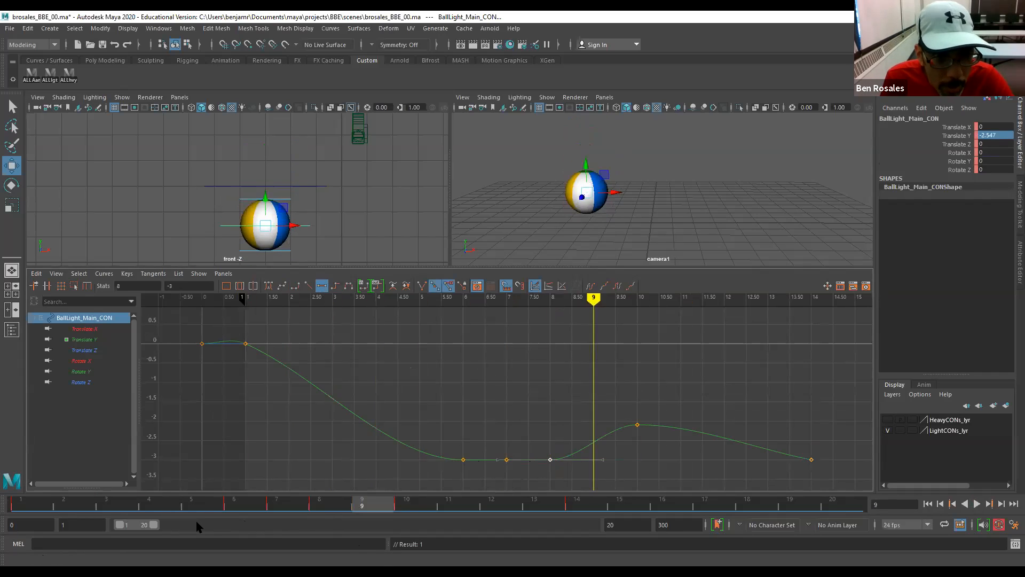
{"action": "key", "text": "alt+period"}
{"action": "key", "text": "alt+period"}
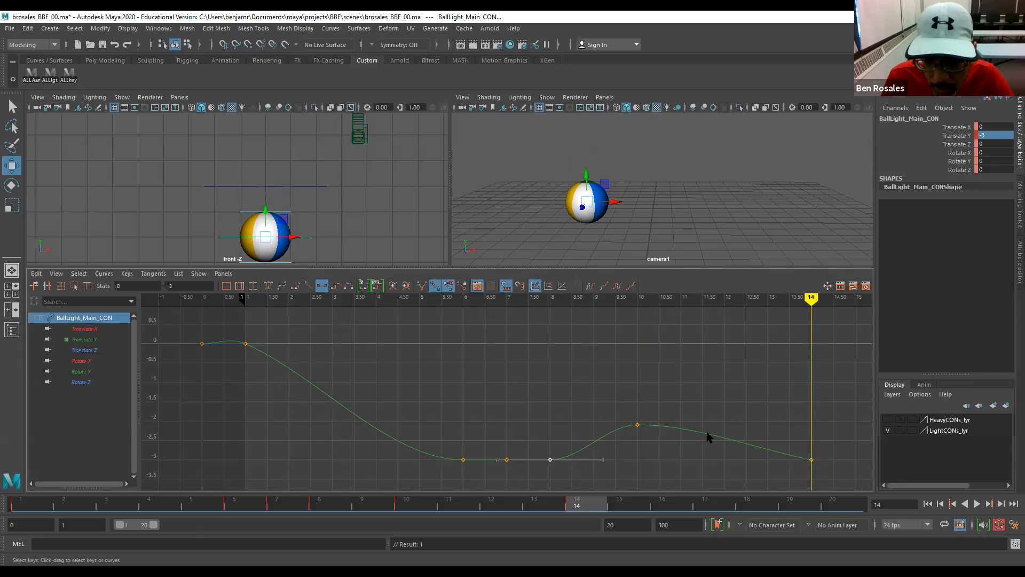
Set the main control's Translate Y to -3 on frame 12 so the small rebound lands there.
{"action": "key", "text": "comma"}
{"action": "key", "text": "comma"}
{"action": "key", "text": "comma"}
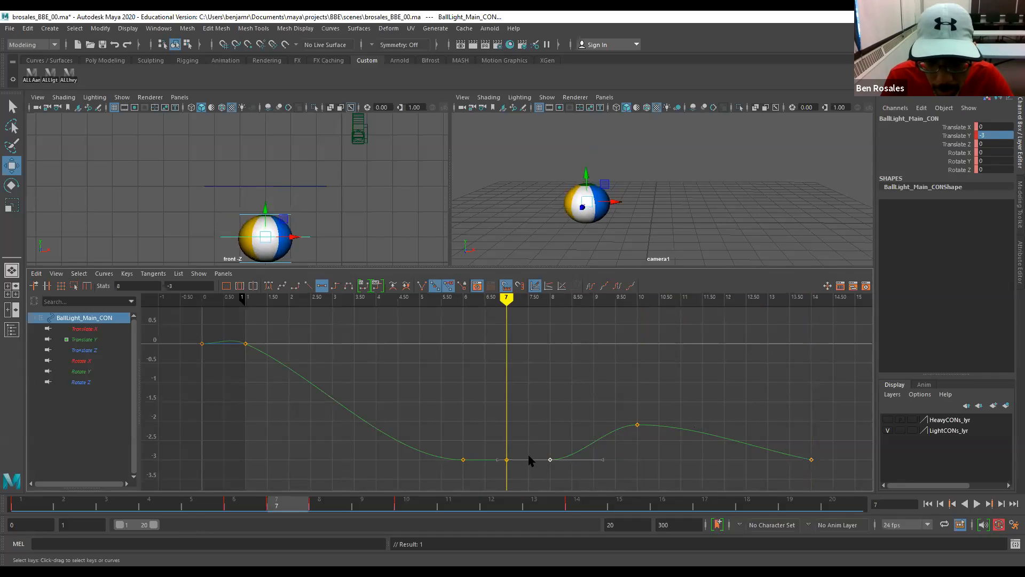
{"action": "key", "text": "period"}
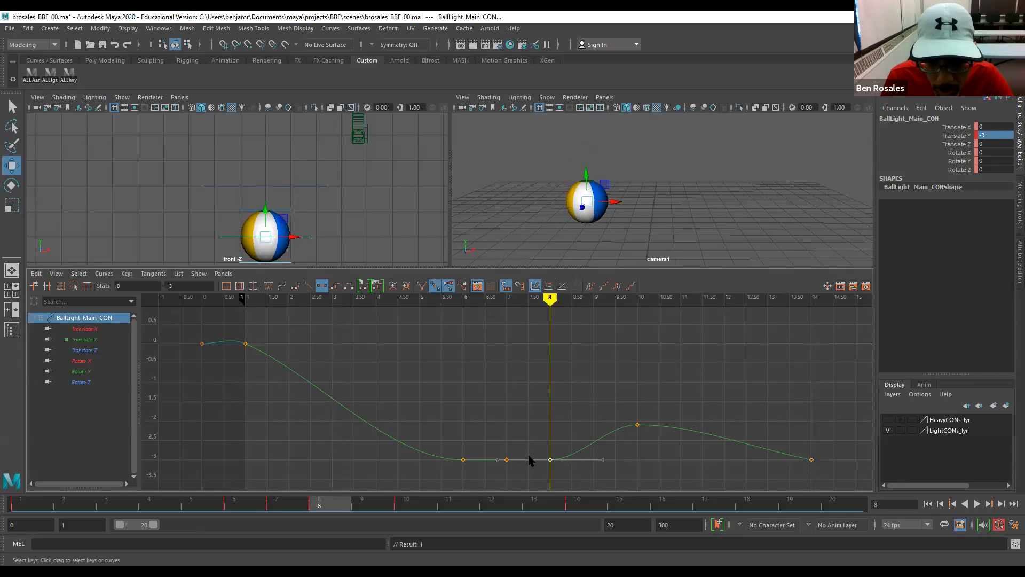
{"action": "key", "text": "alt+period"}
{"action": "key", "text": "comma"}
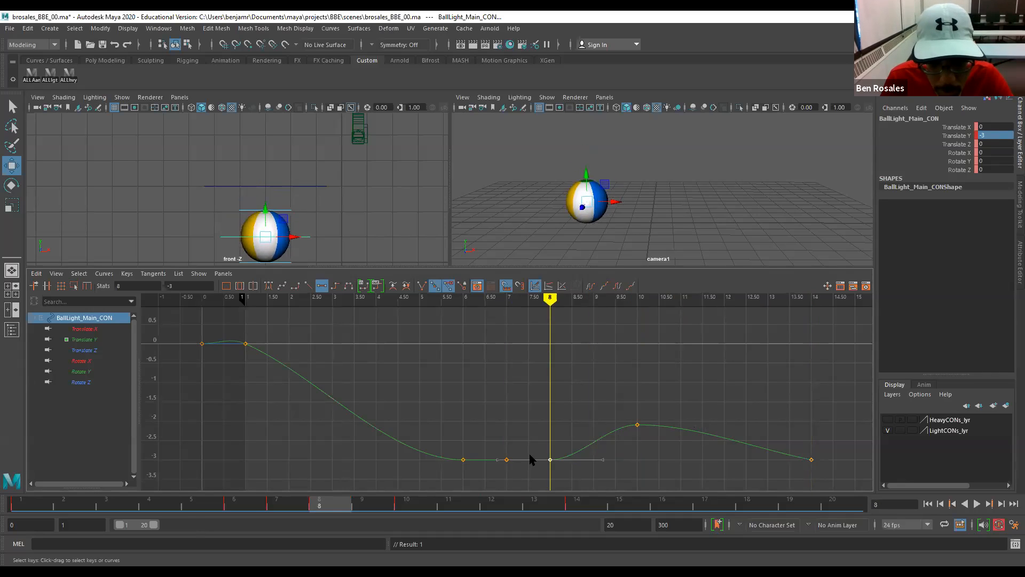
{"action": "key", "text": "period"}
{"action": "key", "text": "alt+period"}
{"action": "key", "text": "alt+period"}
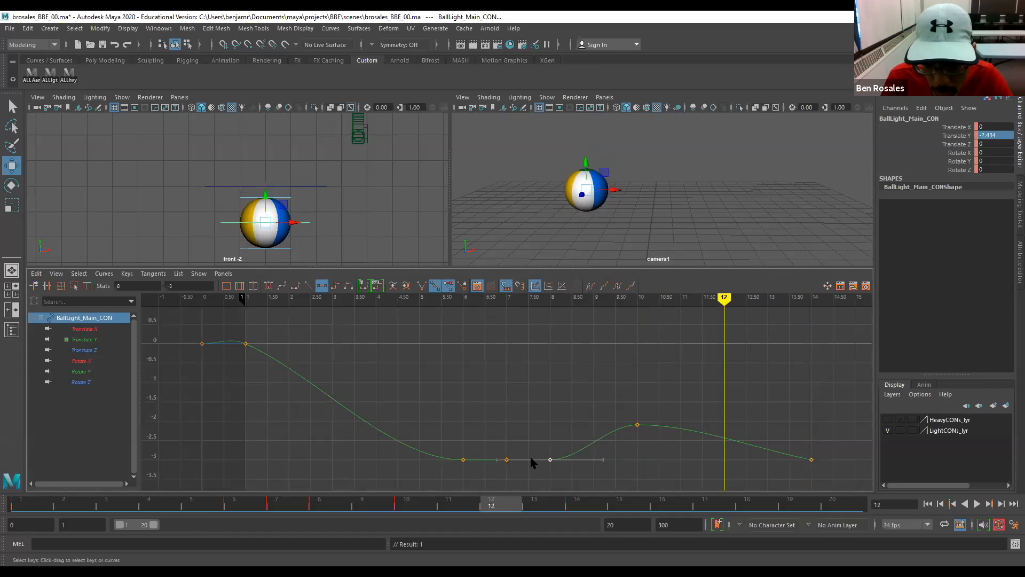
{"action": "key", "text": "Tab"}
{"action": "left_click", "coordinate": [996, 134]}
{"action": "type", "text": "-3"}
{"action": "key", "text": "Return"}
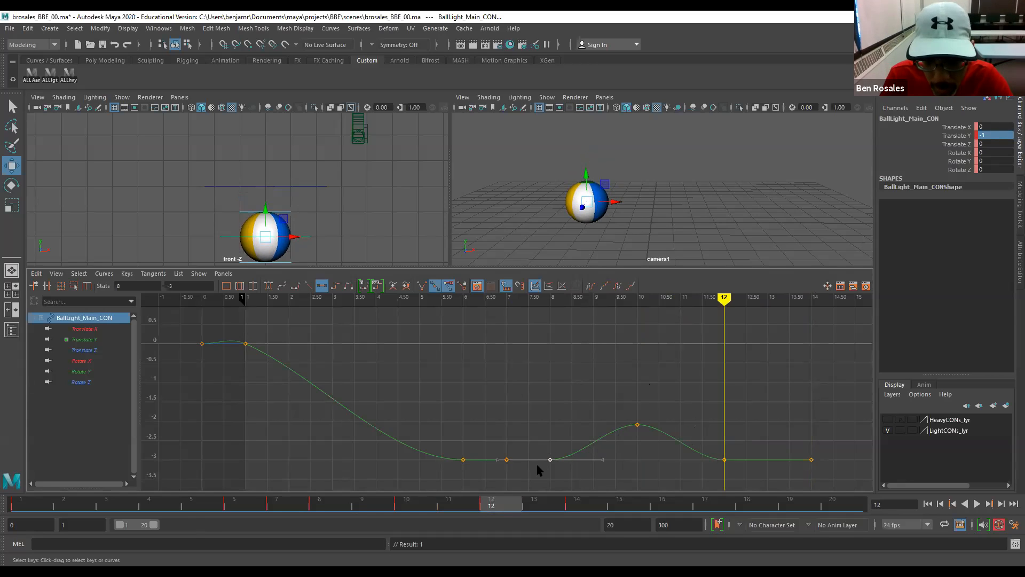
Step back and forth through frames 8 to 12 to examine the timing and height of the small rebound.
{"action": "key", "text": "comma"}
{"action": "key", "text": "comma"}
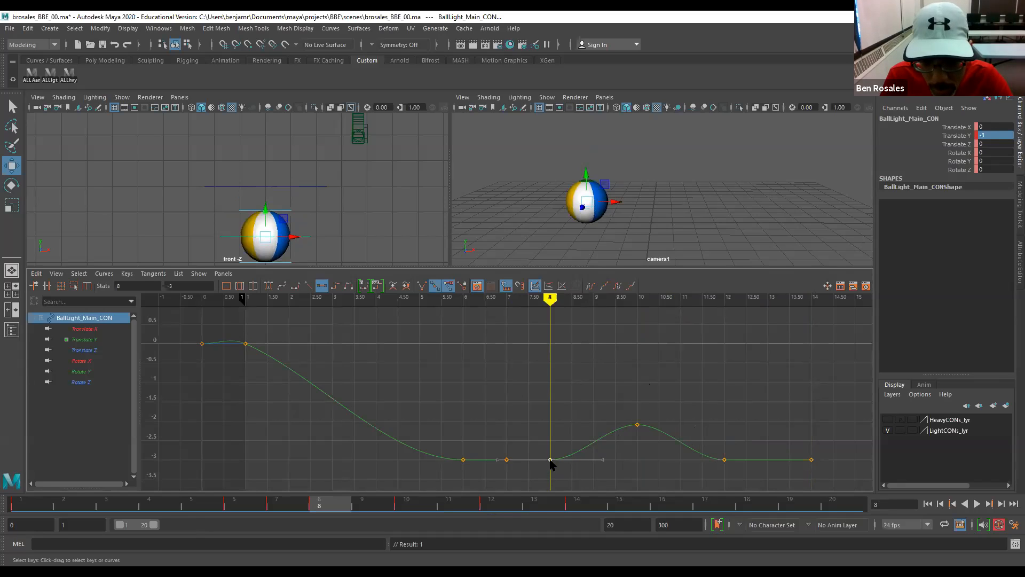
{"action": "key", "text": "alt+period"}
{"action": "key", "text": "alt+period"}
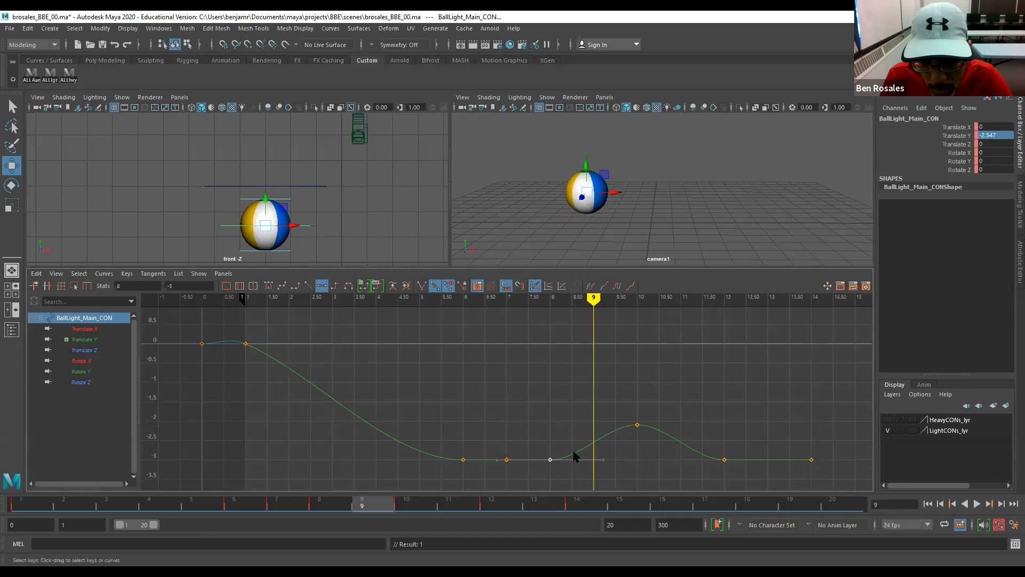
{"action": "key", "text": "alt+comma"}
{"action": "key", "text": "alt+comma"}
{"action": "key", "text": "alt+period"}
{"action": "key", "text": "alt+period"}
{"action": "key", "text": "alt+period"}
{"action": "key", "text": "alt+period"}
{"action": "key", "text": "alt+comma"}
{"action": "key", "text": "alt+comma"}
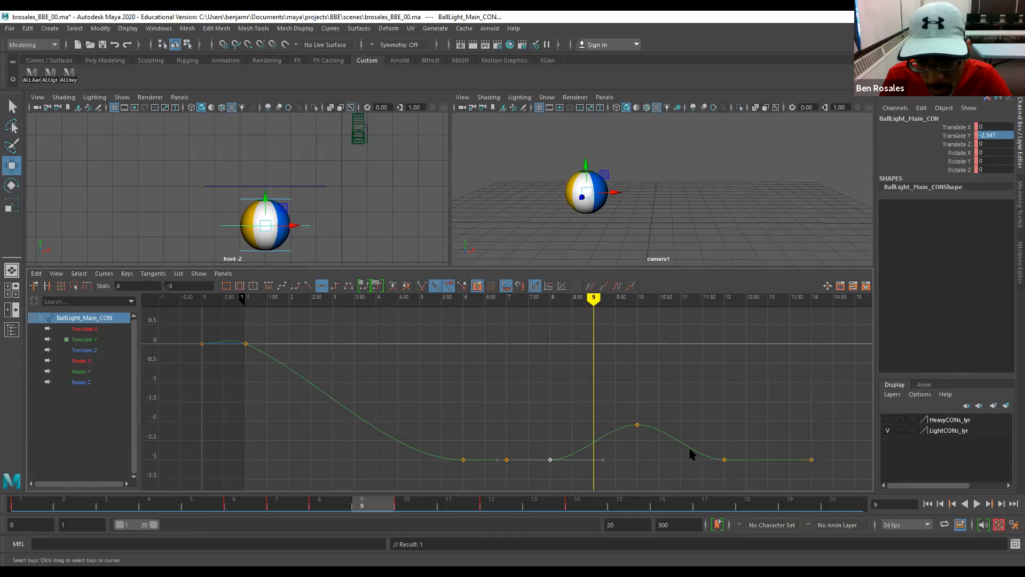
{"action": "key", "text": "alt+period"}
{"action": "key", "text": "alt+period"}
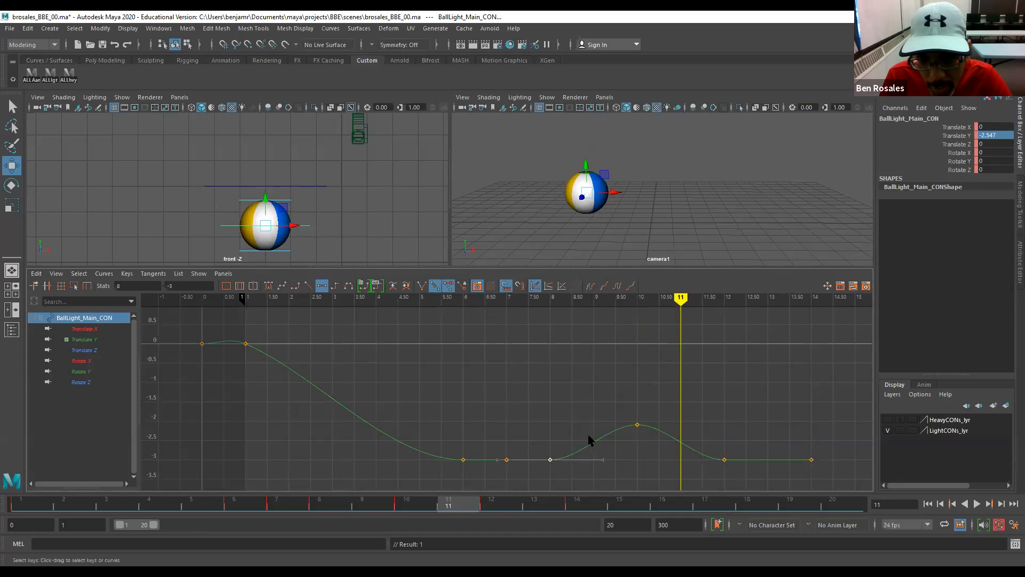
{"action": "key", "text": "alt+period"}
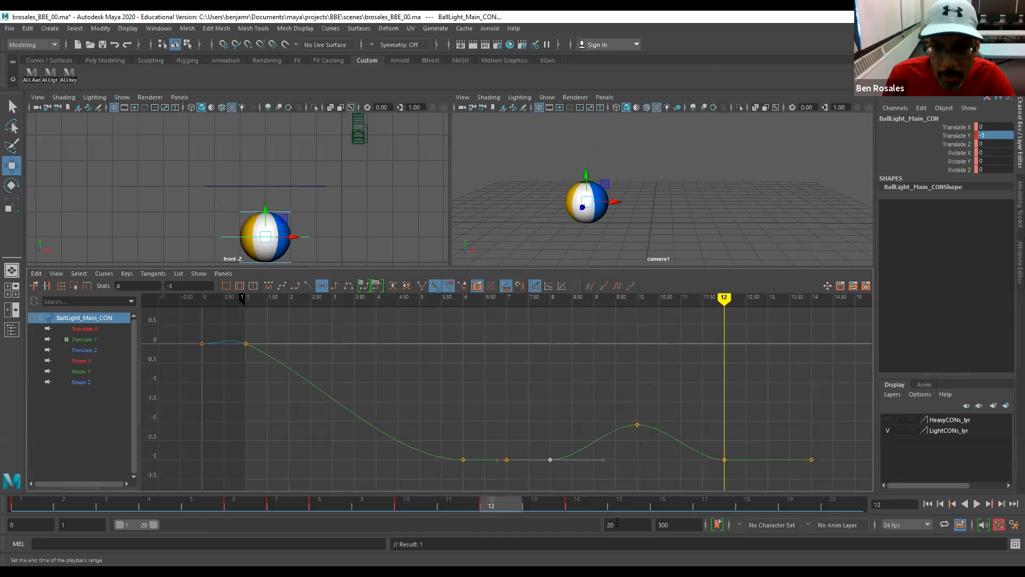
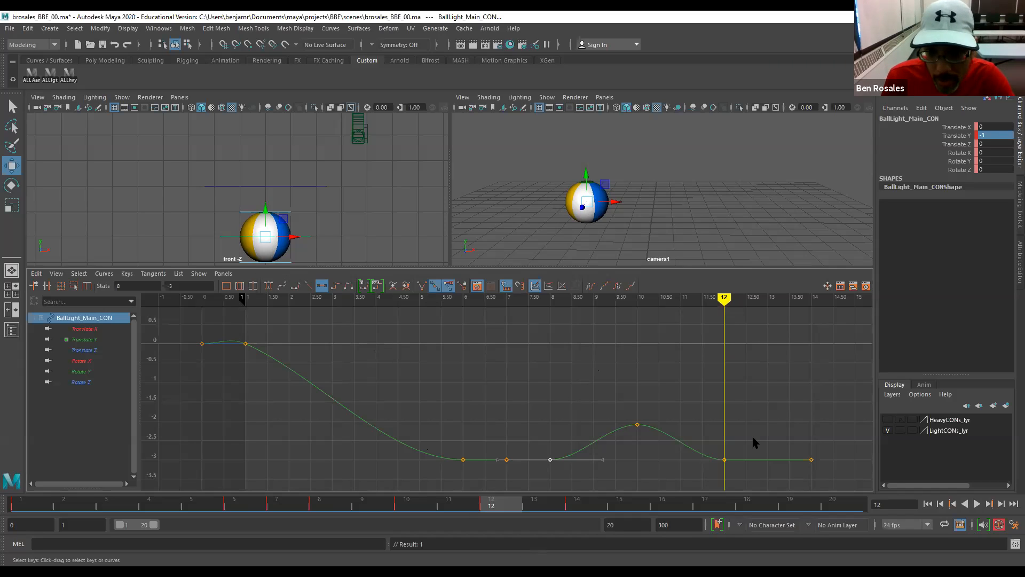
On frame 12, raise the ball's top control to a Translate Y of about 0.06 and key it for a slight stretch.
{"action": "left_click", "coordinate": [256, 186]}
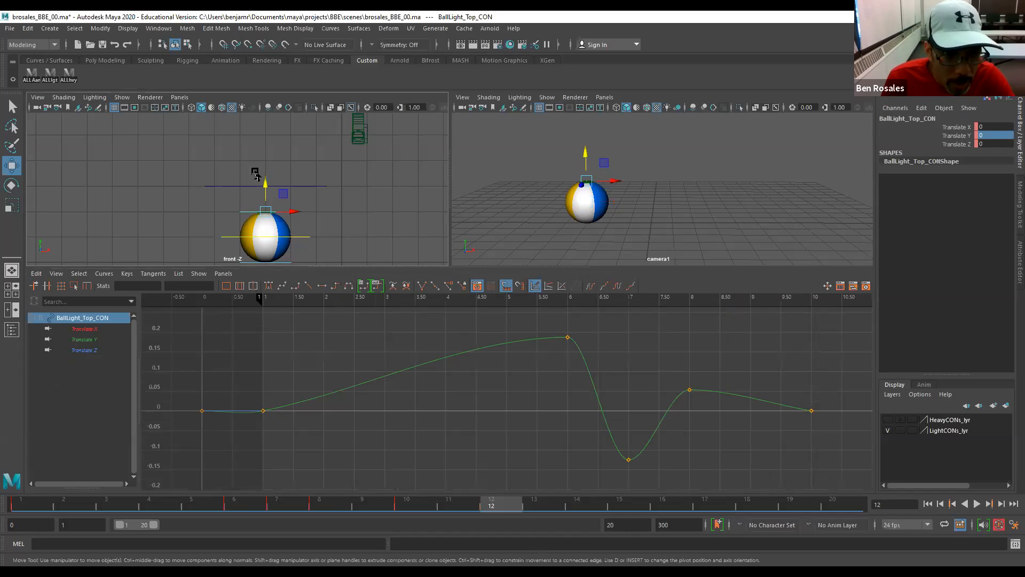
{"action": "left_click_drag", "start_coordinate": [265, 185], "coordinate": [264, 182]}
{"action": "key", "text": "s"}
{"action": "middle_click_drag", "start_coordinate": [542, 450], "coordinate": [286, 435], "text": "alt"}
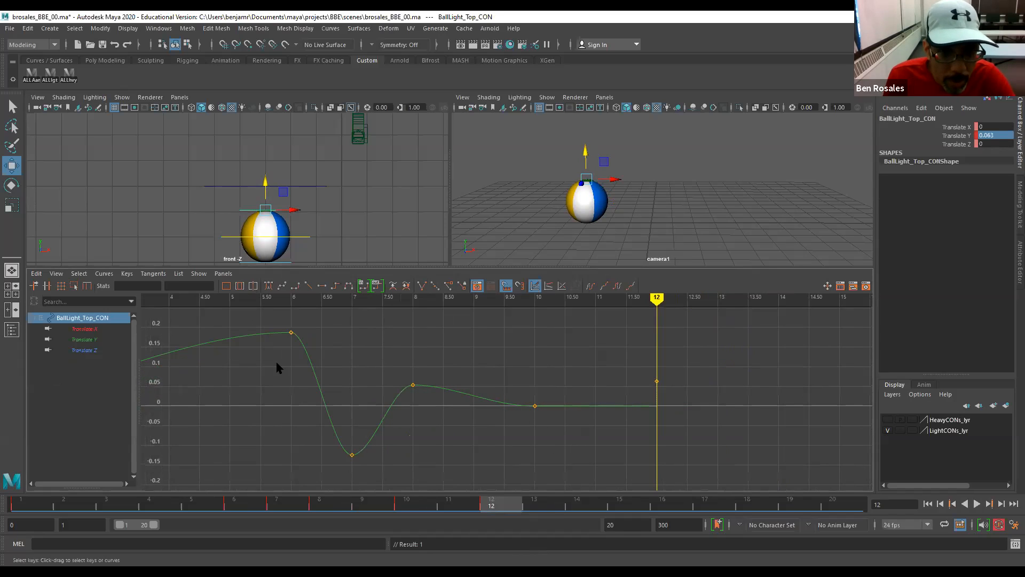
On frame 13, lower the top control back to a Translate Y of 0 and key it.
{"action": "key", "text": "alt+period"}
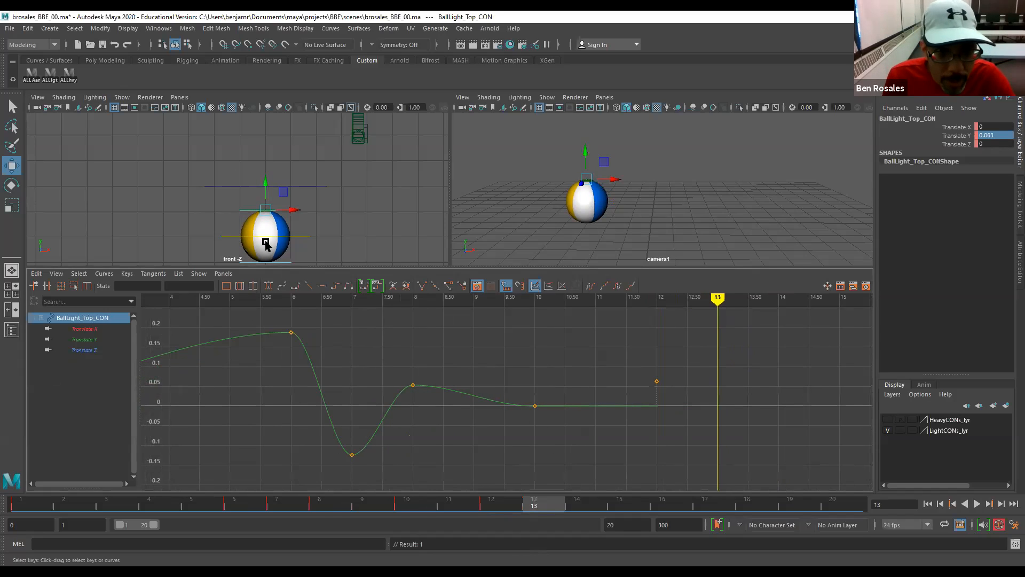
{"action": "left_click_drag", "start_coordinate": [264, 186], "coordinate": [261, 187]}
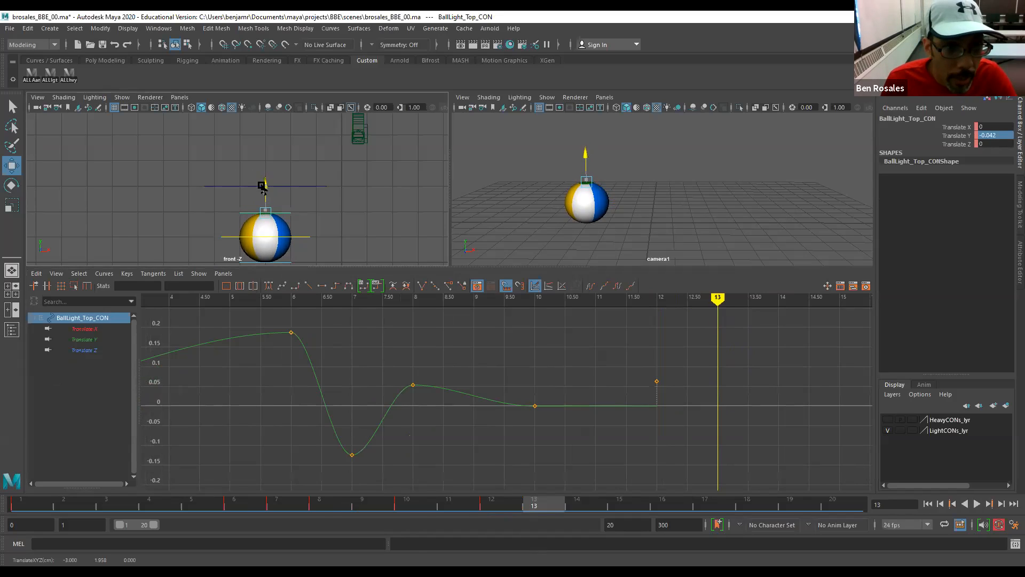
{"action": "left_click_drag", "start_coordinate": [261, 187], "coordinate": [259, 186]}
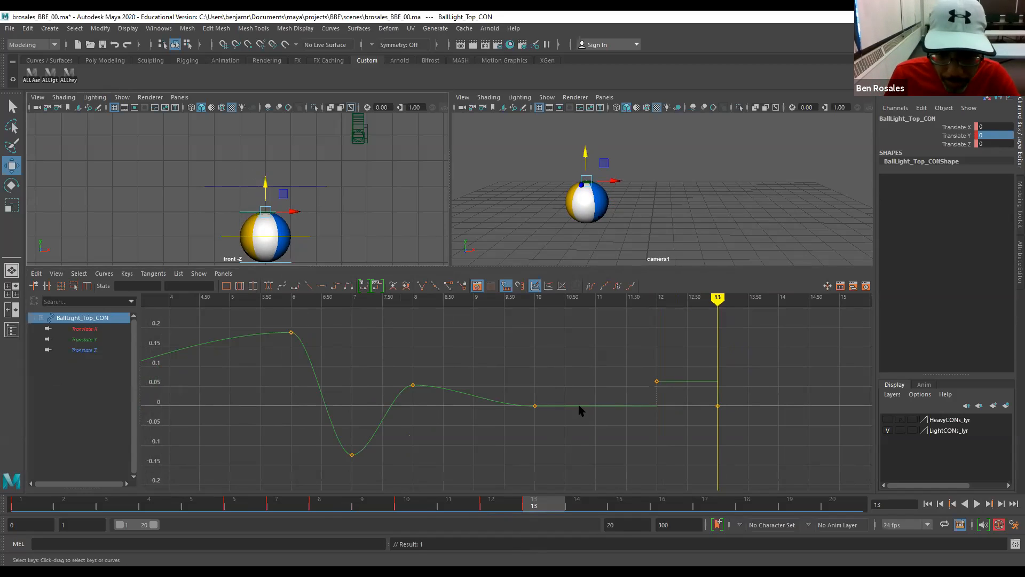
Flatten the tangents of the top control's Translate Y keys on frames 10, 12 and 13, and check the landing frames.
{"action": "key", "text": "alt+comma"}
{"action": "left_click_drag", "start_coordinate": [616, 357], "coordinate": [674, 419]}
{"action": "left_click_drag", "start_coordinate": [497, 354], "coordinate": [740, 430]}
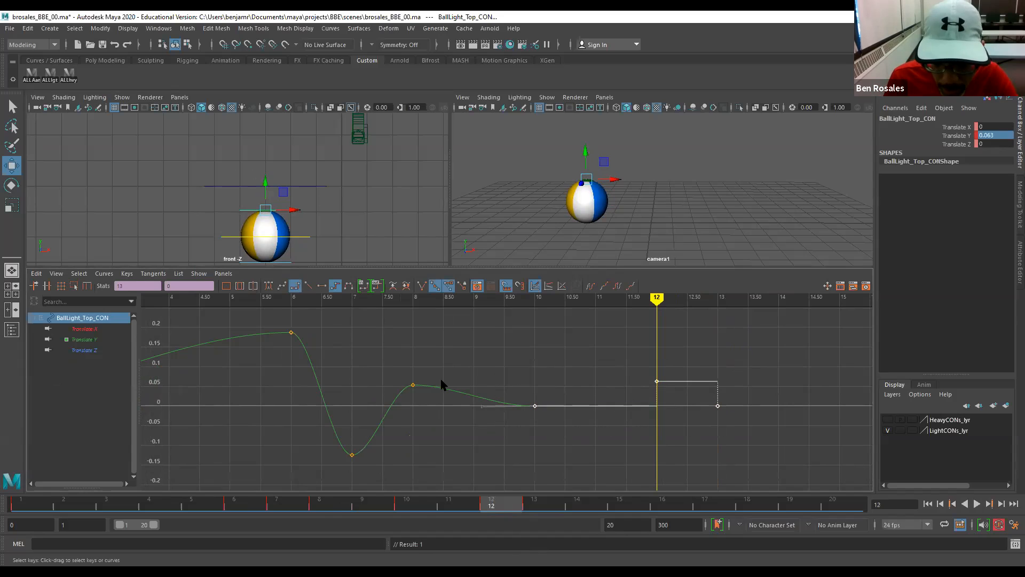
{"action": "left_click", "coordinate": [322, 285]}
{"action": "key", "text": "comma"}
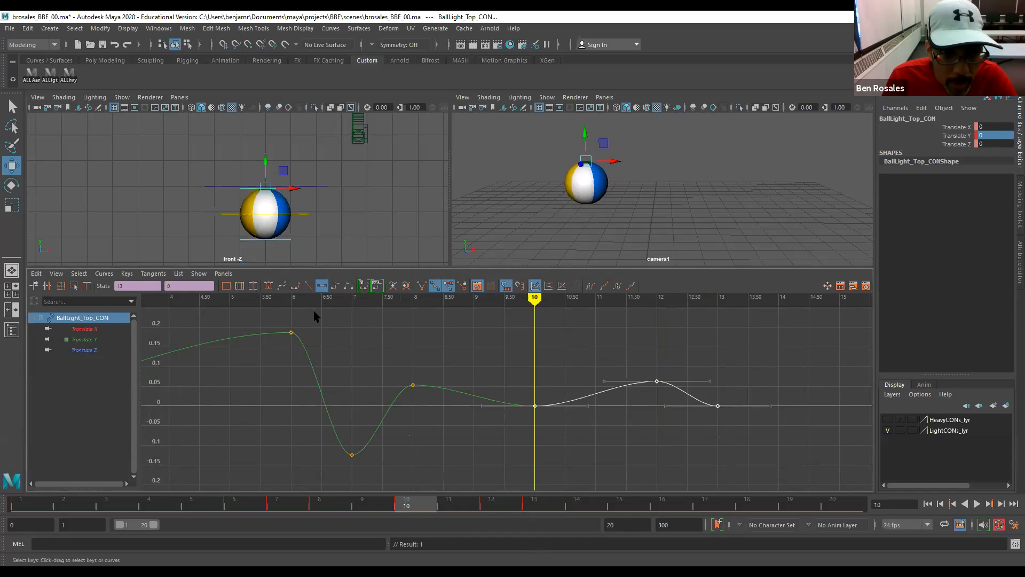
{"action": "key", "text": "period"}
{"action": "key", "text": "alt+period"}
{"action": "key", "text": "alt+period"}
{"action": "key", "text": "alt+comma"}
{"action": "key", "text": "alt+comma"}
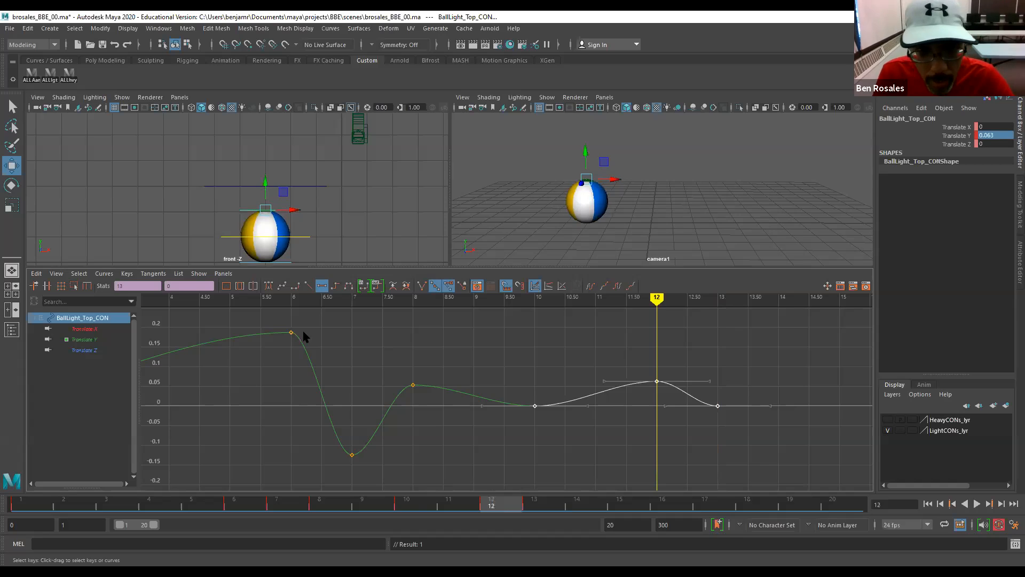
On frame 16, raise the ball's main control to a Translate Y of -2.832 and key it as a second, smaller bounce.
{"action": "left_click", "coordinate": [230, 238]}
{"action": "left_click", "coordinate": [230, 238]}
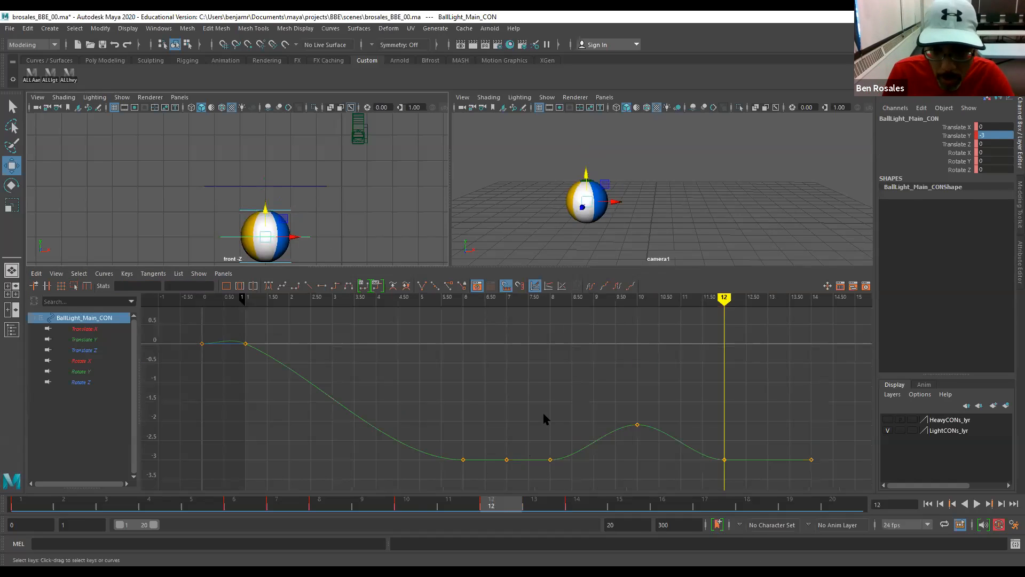
{"action": "key", "text": "f"}
{"action": "key", "text": "alt+period"}
{"action": "key", "text": "alt+period"}
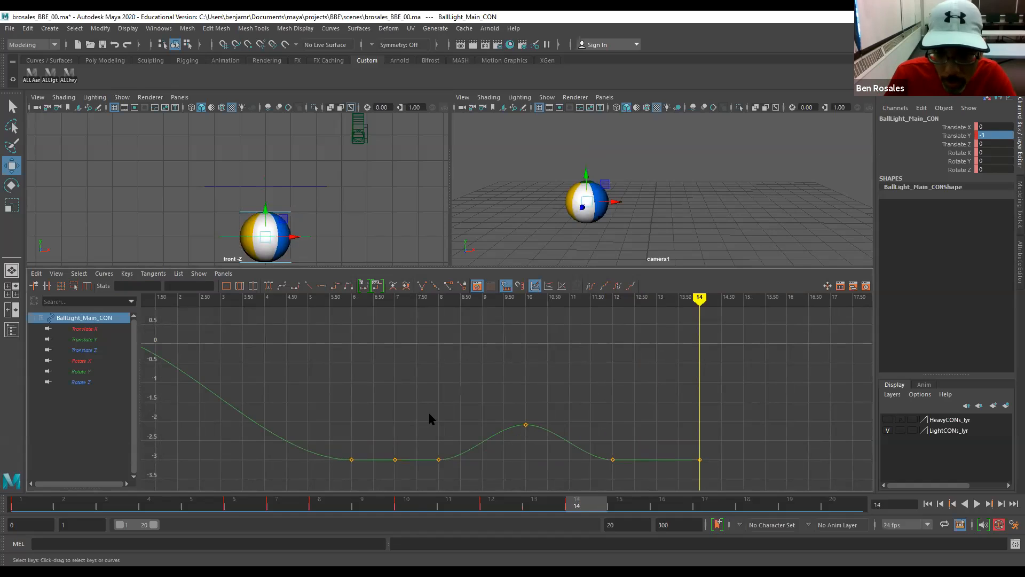
{"action": "key", "text": "alt+period"}
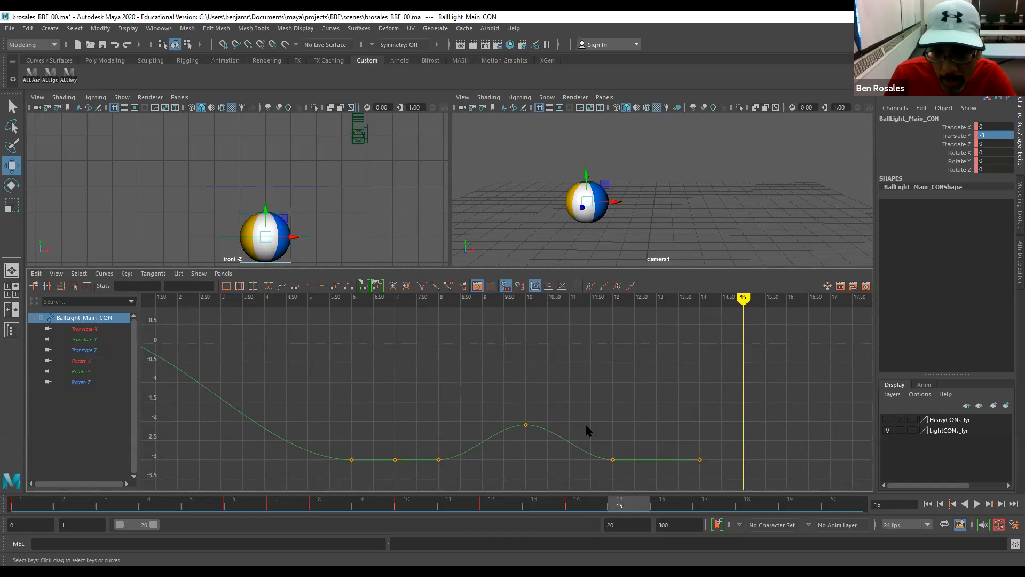
{"action": "key", "text": "alt+period"}
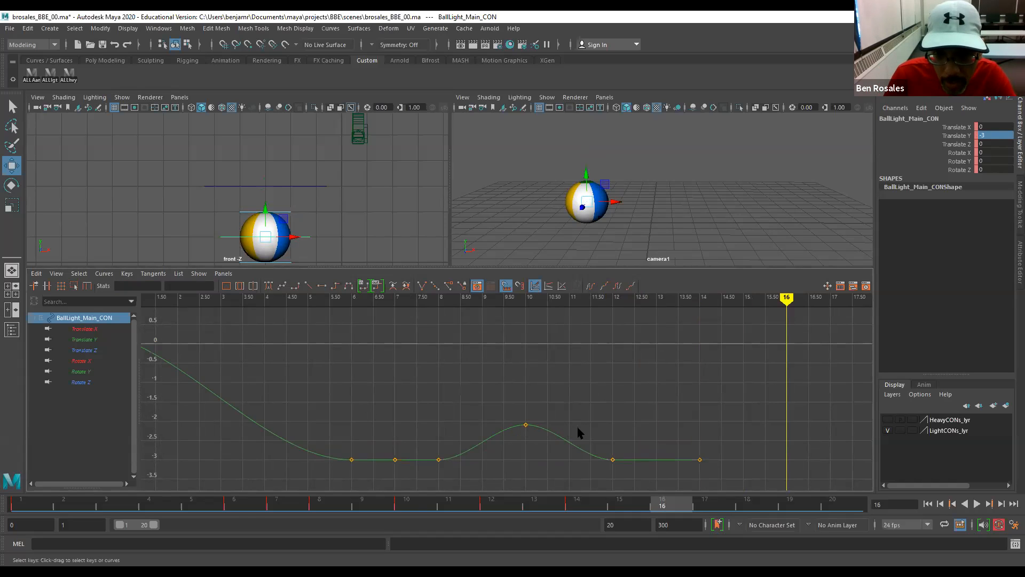
{"action": "left_click_drag", "start_coordinate": [266, 211], "coordinate": [266, 206]}
{"action": "key", "text": "s"}
{"action": "middle_click_drag", "start_coordinate": [221, 214], "coordinate": [179, 165], "text": "alt"}
{"action": "middle_click_drag", "start_coordinate": [675, 428], "coordinate": [531, 386], "text": "alt"}
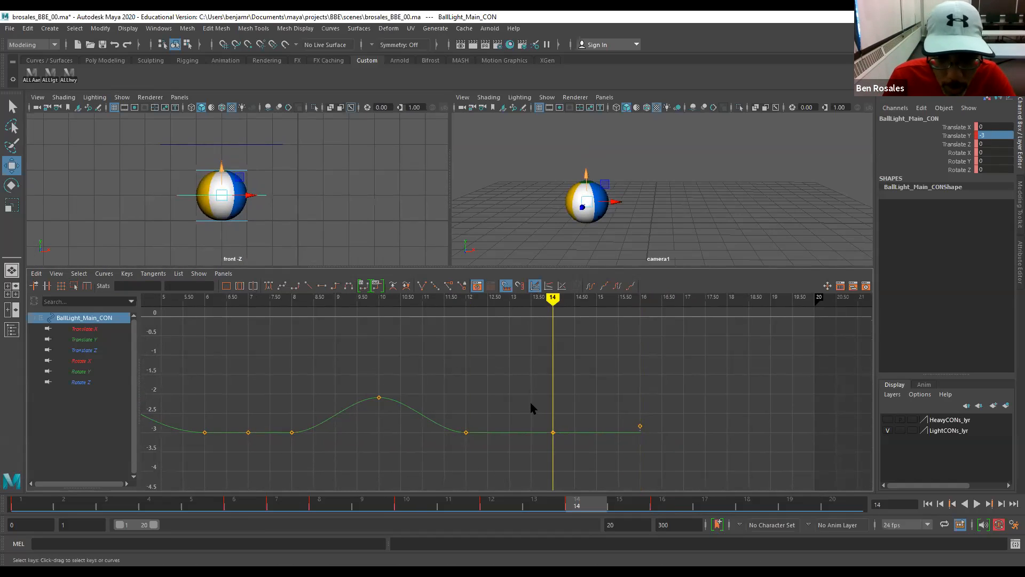
Flatten the tangents of the main control's Translate Y keys on frames 14 and 16, and check the frames between them.
{"action": "left_click_drag", "start_coordinate": [531, 405], "coordinate": [567, 453]}
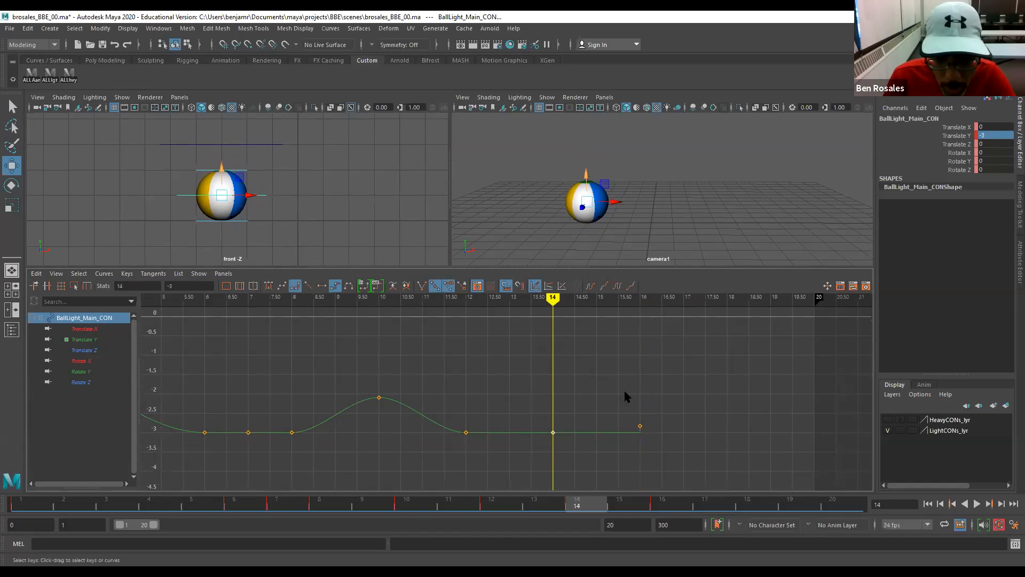
{"action": "left_click", "coordinate": [321, 285]}
{"action": "key", "text": "alt+period"}
{"action": "key", "text": "alt+period"}
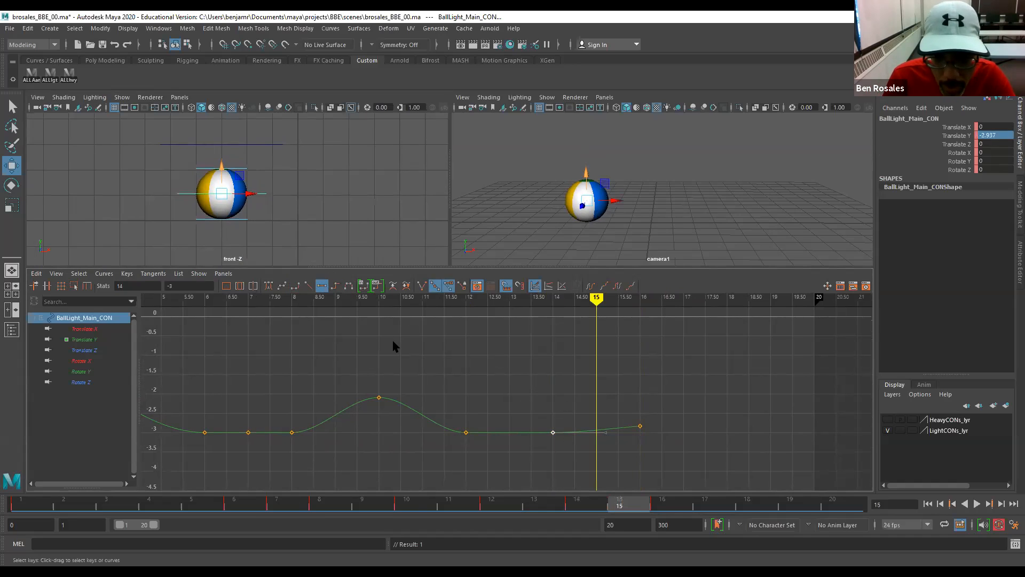
{"action": "left_click_drag", "start_coordinate": [647, 451], "coordinate": [624, 412]}
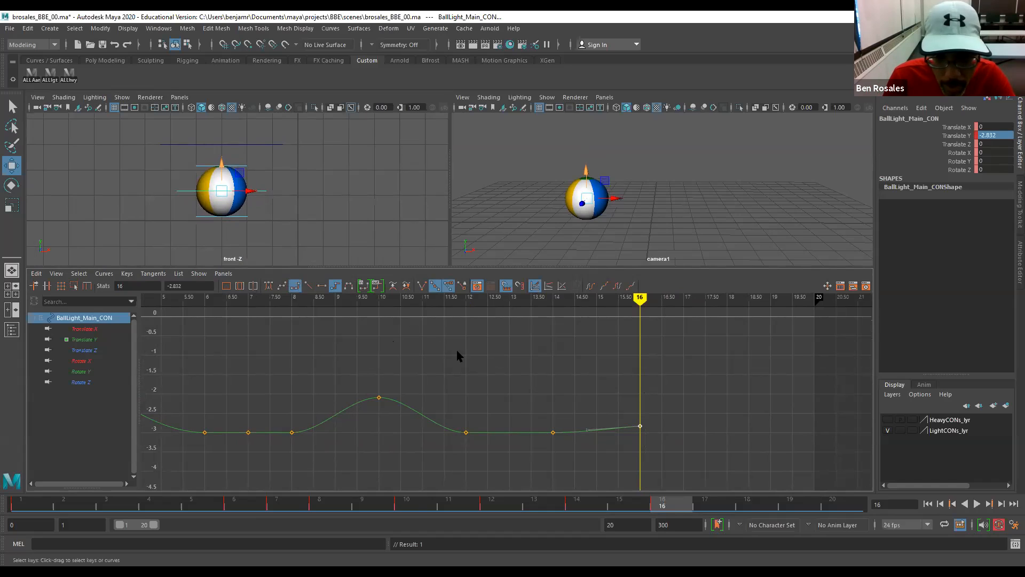
{"action": "left_click", "coordinate": [322, 287]}
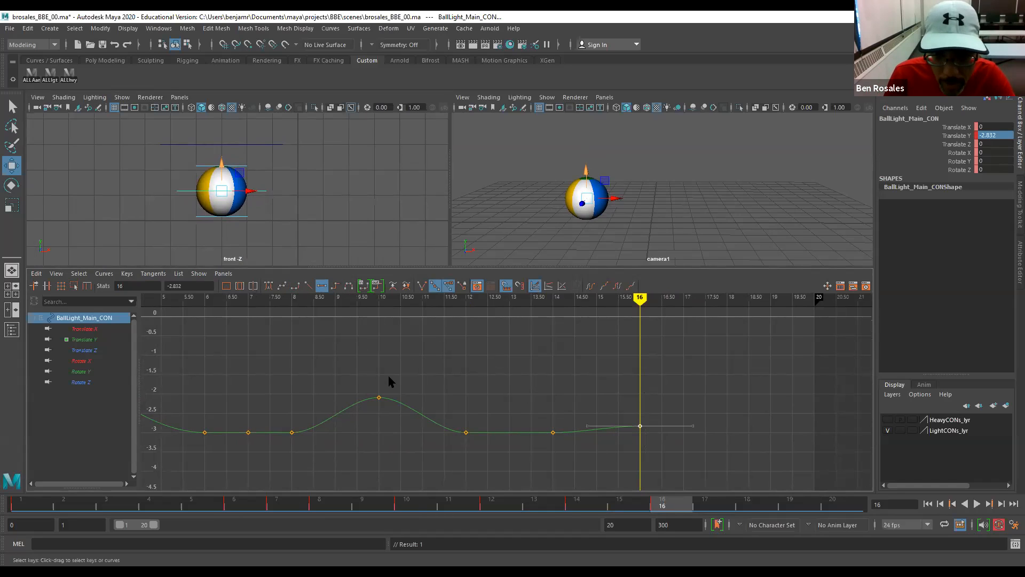
{"action": "key", "text": "alt+comma"}
{"action": "key", "text": "alt+comma"}
{"action": "key", "text": "alt+period"}
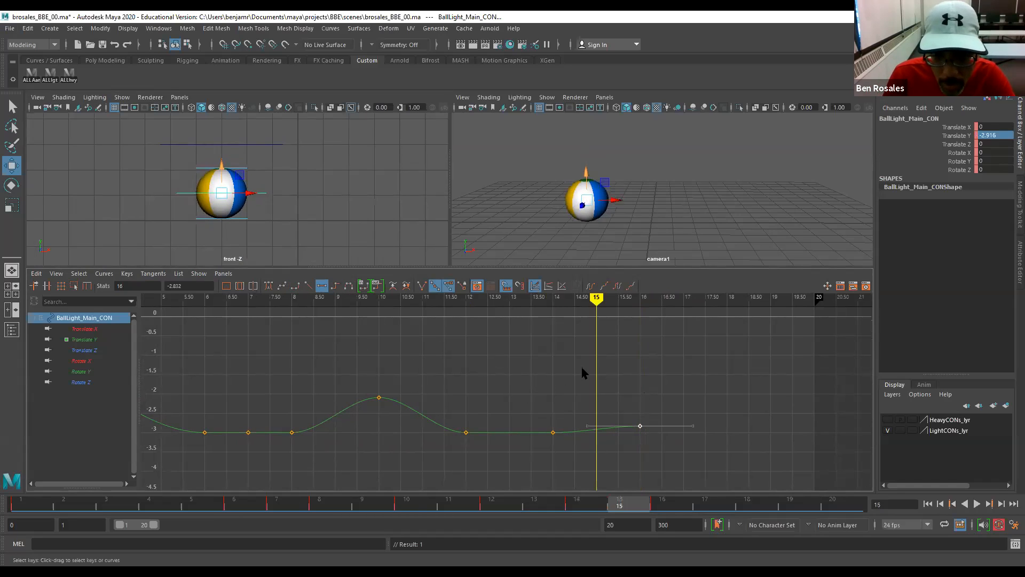
Set the main control's Translate Y to -3 on frame 18 and flatten that key's tangents.
{"action": "key", "text": "alt+period"}
{"action": "key", "text": "alt+period"}
{"action": "key", "text": "alt+period"}
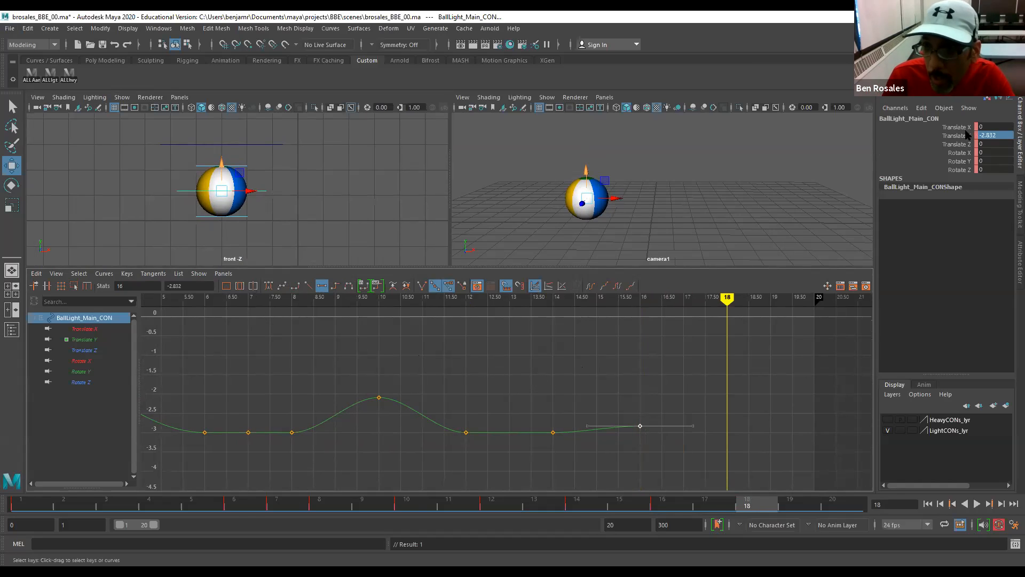
{"action": "left_click", "coordinate": [984, 136]}
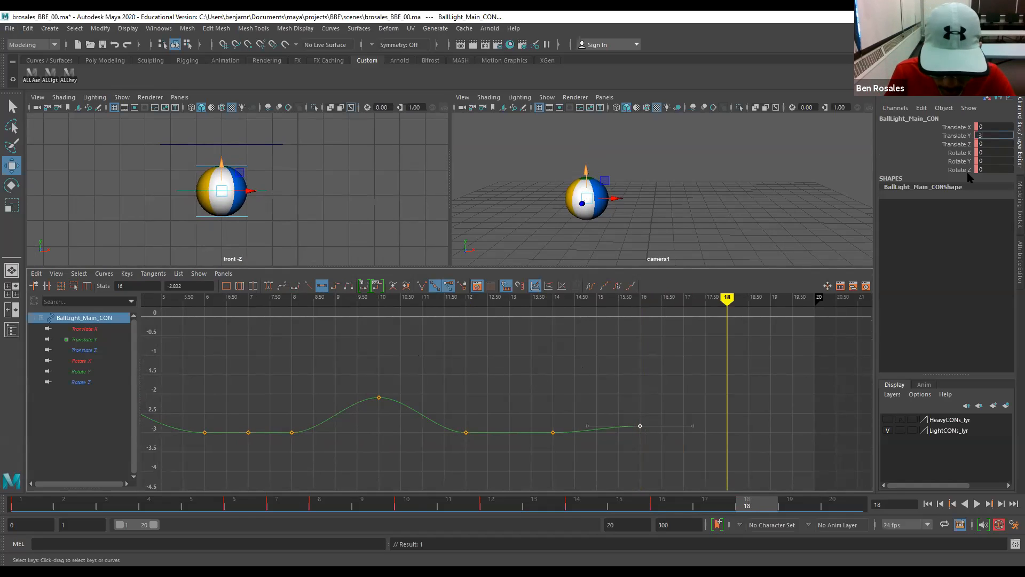
{"action": "type", "text": "-3"}
{"action": "key", "text": "Return"}
{"action": "left_click_drag", "start_coordinate": [693, 402], "coordinate": [756, 459]}
{"action": "left_click", "coordinate": [321, 285]}
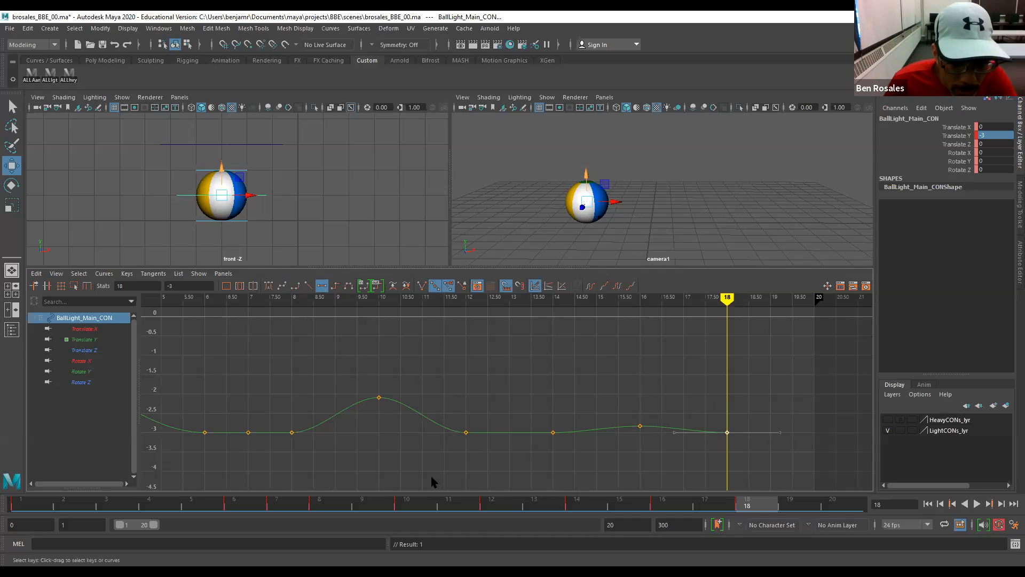
Play back the animation to examine the full bounce, and frame the main control's whole curve.
{"action": "key", "text": "alt+v"}
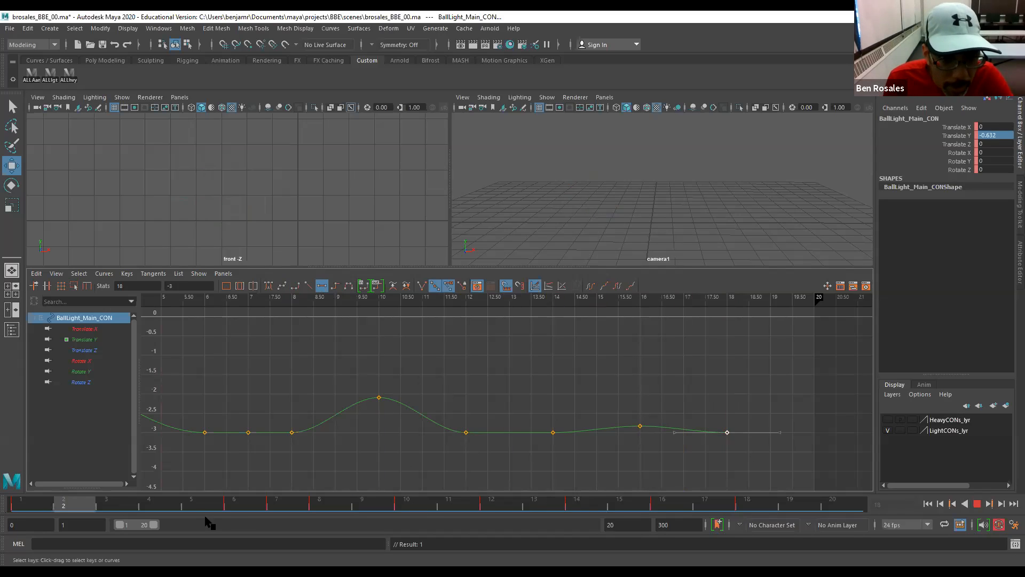
{"action": "key", "text": "alt+v"}
{"action": "right_click_drag", "start_coordinate": [462, 400], "coordinate": [332, 384], "text": "alt"}
{"action": "middle_click_drag", "start_coordinate": [348, 402], "coordinate": [376, 403], "text": "alt+shift"}
{"action": "right_click_drag", "start_coordinate": [376, 403], "coordinate": [371, 403], "text": "alt+shift"}
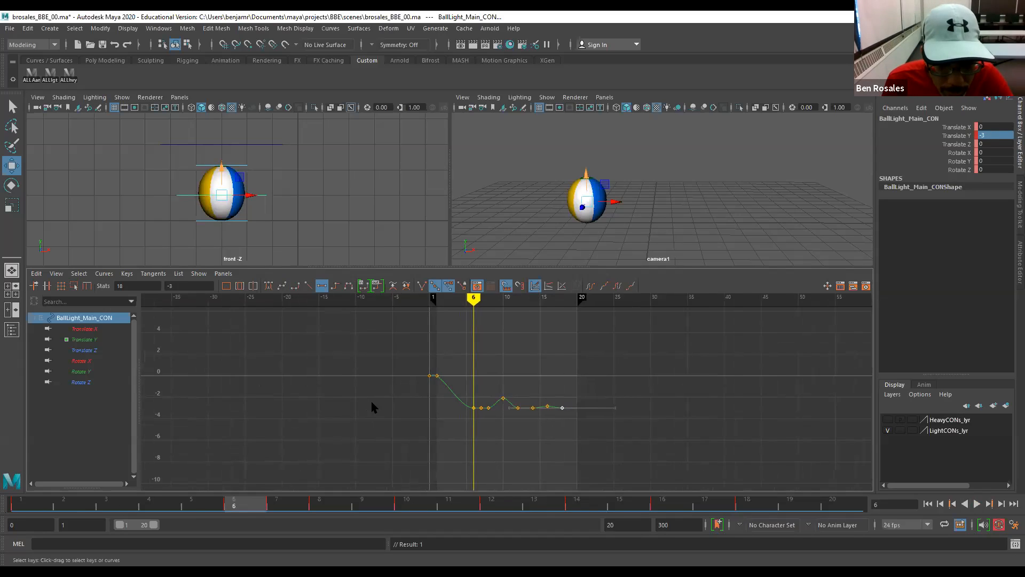
{"action": "key", "text": "f"}
{"action": "middle_click_drag", "start_coordinate": [332, 417], "coordinate": [332, 434], "text": "alt"}
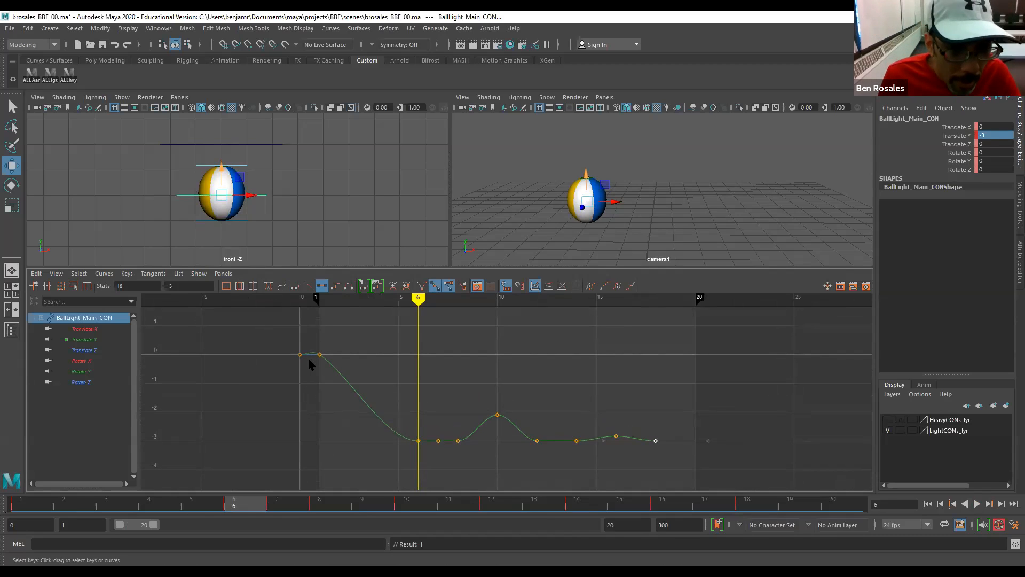
Isolate the main control's Translate Y curve and flatten the tangents of its key on frame 1.
{"action": "left_click", "coordinate": [79, 339]}
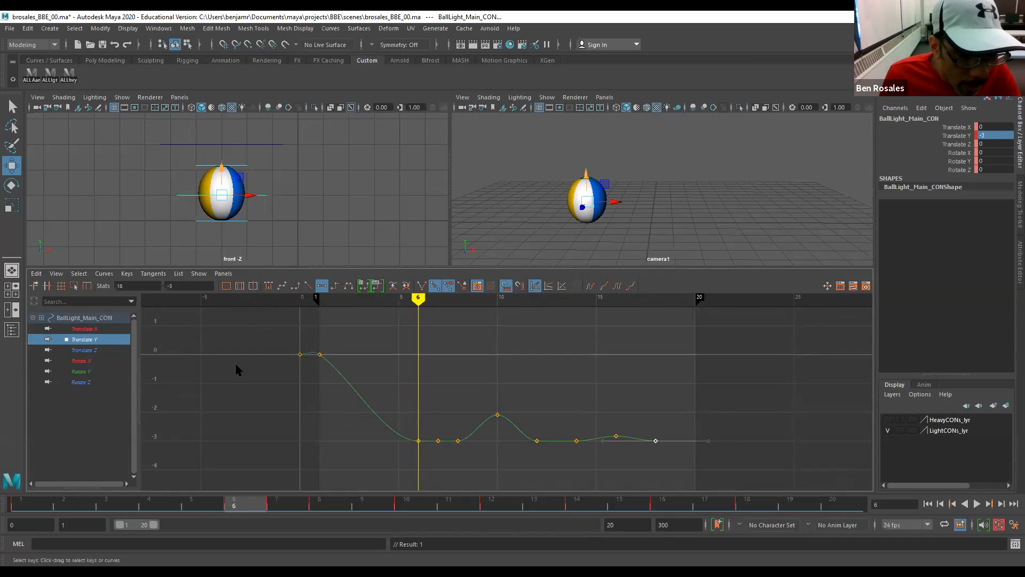
{"action": "middle_click_drag", "start_coordinate": [281, 354], "coordinate": [391, 364], "text": "alt"}
{"action": "mouse_move", "coordinate": [313, 342]}
{"action": "right_mouse_down", "text": "alt"}
{"action": "mouse_move", "coordinate": [382, 374]}
{"action": "mouse_move", "coordinate": [331, 347]}
{"action": "right_mouse_up", "text": "alt"}
{"action": "middle_click_drag", "start_coordinate": [331, 347], "coordinate": [377, 369], "text": "alt"}
{"action": "right_click_drag", "start_coordinate": [377, 369], "coordinate": [274, 347], "text": "alt"}
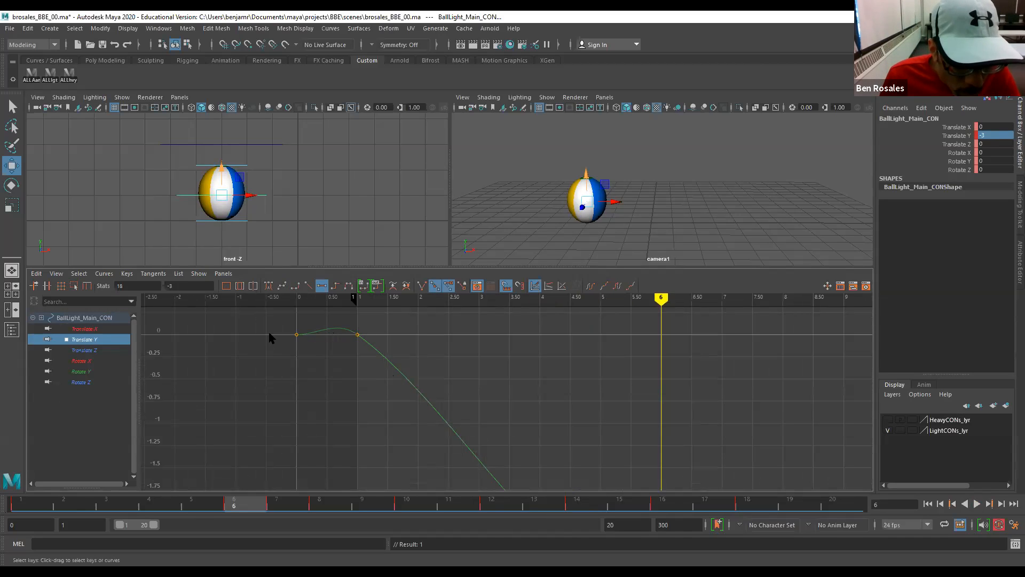
{"action": "left_click_drag", "start_coordinate": [328, 312], "coordinate": [367, 350]}
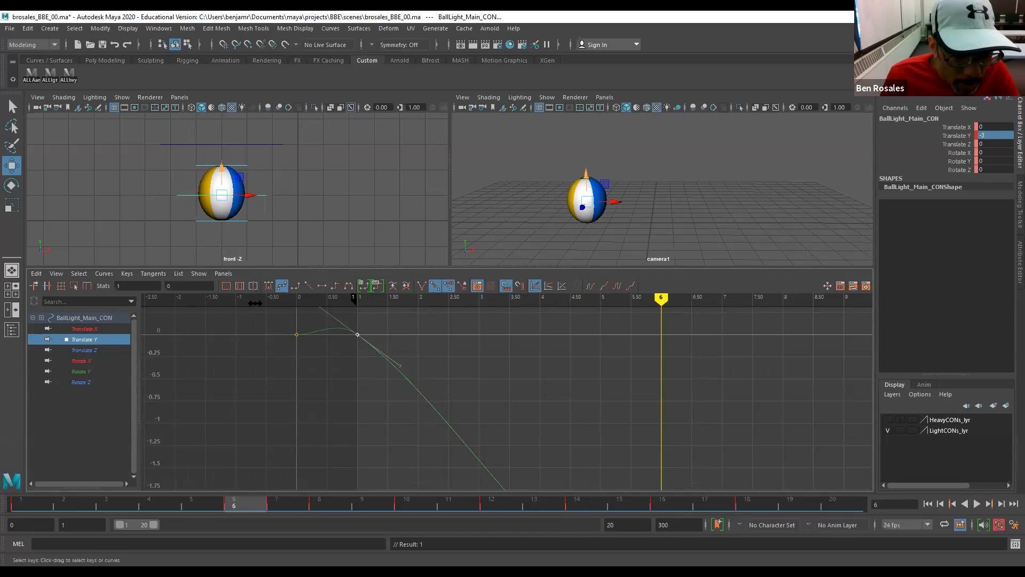
{"action": "left_click", "coordinate": [321, 288]}
Return to frame 1 and step through the bounce up to frame 17 to examine the motion.
{"action": "right_click_drag", "start_coordinate": [401, 361], "coordinate": [388, 361], "text": "alt"}
{"action": "middle_click_drag", "start_coordinate": [398, 380], "coordinate": [255, 351], "text": "alt"}
{"action": "right_click_drag", "start_coordinate": [283, 371], "coordinate": [306, 377], "text": "alt"}
{"action": "middle_click_drag", "start_coordinate": [291, 365], "coordinate": [375, 374], "text": "alt"}
{"action": "right_click_drag", "start_coordinate": [374, 374], "coordinate": [243, 416], "text": "alt"}
{"action": "left_click", "coordinate": [38, 498]}
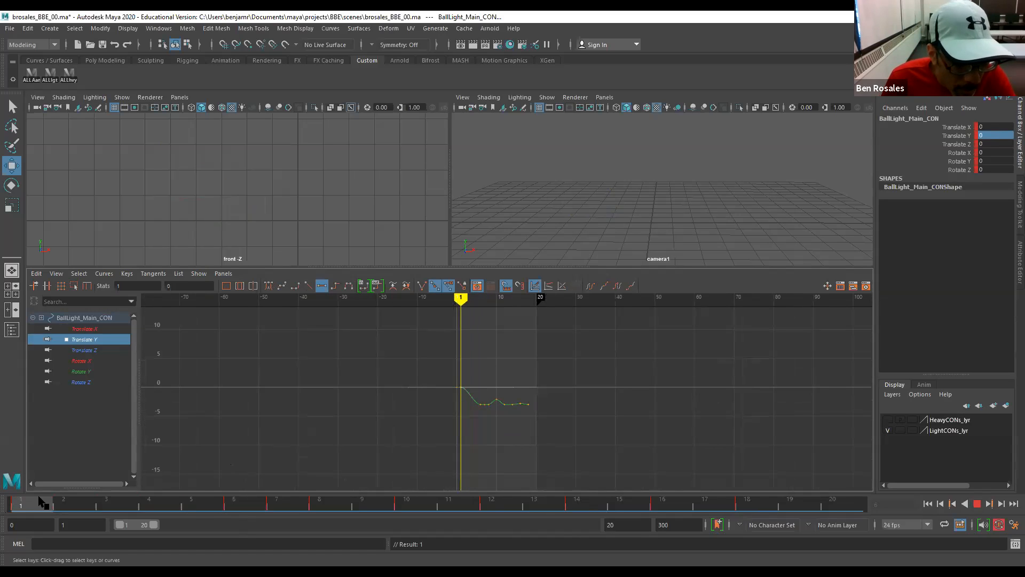
{"action": "key", "text": "alt+period"}
{"action": "key", "text": "alt+period"}
{"action": "key", "text": "alt+period"}
{"action": "key", "text": "alt+period"}
{"action": "key", "text": "alt+period"}
{"action": "key", "text": "alt+period"}
{"action": "key", "text": "alt+period"}
{"action": "key", "text": "alt+period"}
{"action": "key", "text": "alt+period"}
{"action": "key", "text": "alt+period"}
{"action": "key", "text": "alt+period"}
{"action": "key", "text": "alt+period"}
{"action": "key", "text": "alt+period"}
{"action": "key", "text": "alt+period"}
{"action": "key", "text": "alt+period"}
{"action": "key", "text": "alt+period"}
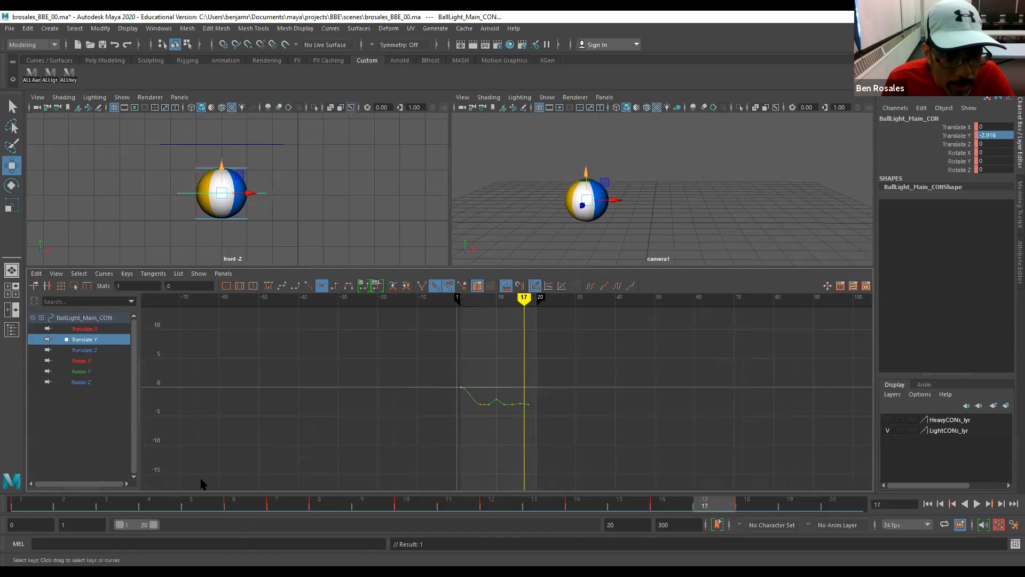
Play back the animation and step around frame 13 to examine the ball's second landing.
{"action": "key", "text": "alt+v"}
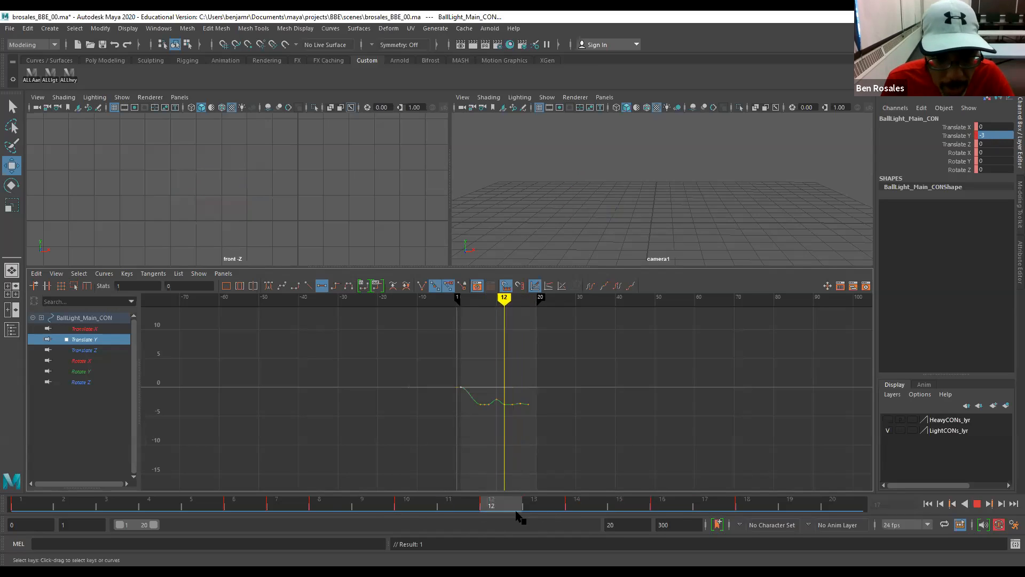
{"action": "key", "text": "alt+v"}
{"action": "key", "text": "alt+period"}
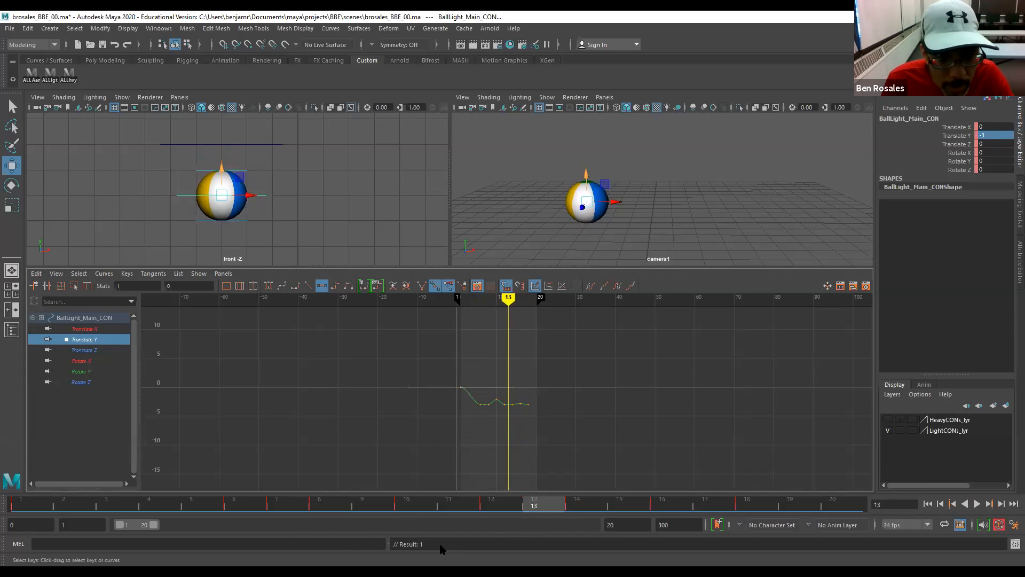
{"action": "key", "text": "alt+period"}
{"action": "key", "text": "alt+period"}
{"action": "key", "text": "alt+comma"}
{"action": "key", "text": "alt+comma"}
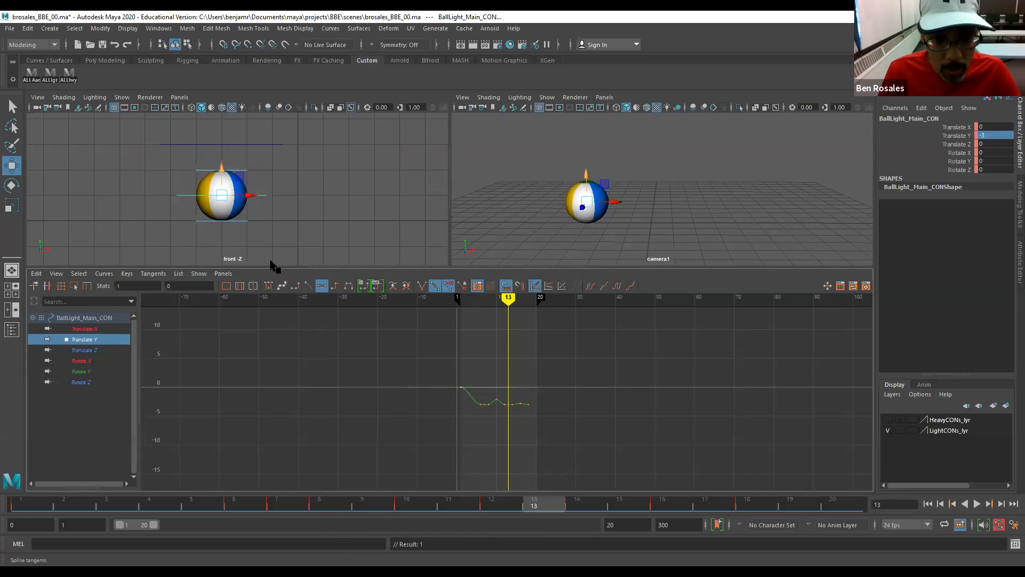
Squash the ball slightly on frame 13 by setting the top control's Translate Y to -0.03.
{"action": "scroll", "coordinate": [256, 217], "scroll_direction": "up", "scroll_amount": 5}
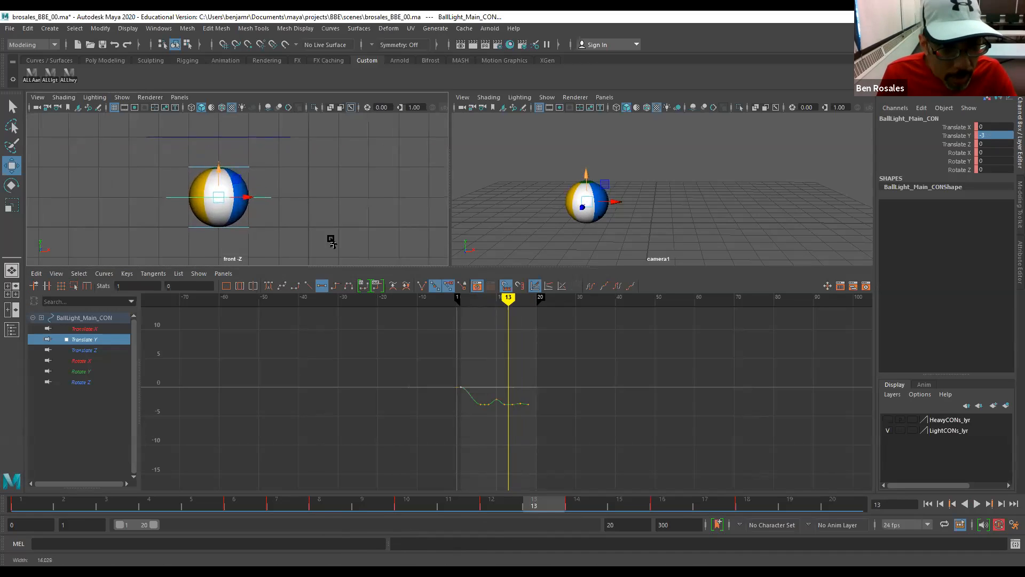
{"action": "key", "text": "alt+comma"}
{"action": "key", "text": "alt+comma"}
{"action": "key", "text": "alt+period"}
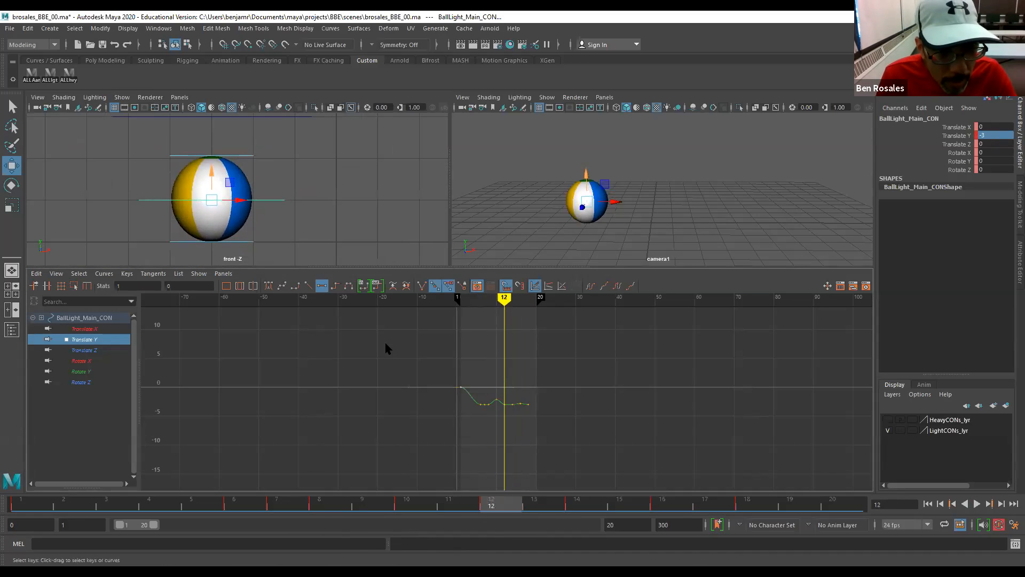
{"action": "scroll", "coordinate": [271, 247], "scroll_direction": "up", "scroll_amount": 3}
{"action": "scroll", "coordinate": [270, 246], "scroll_direction": "down", "scroll_amount": 1}
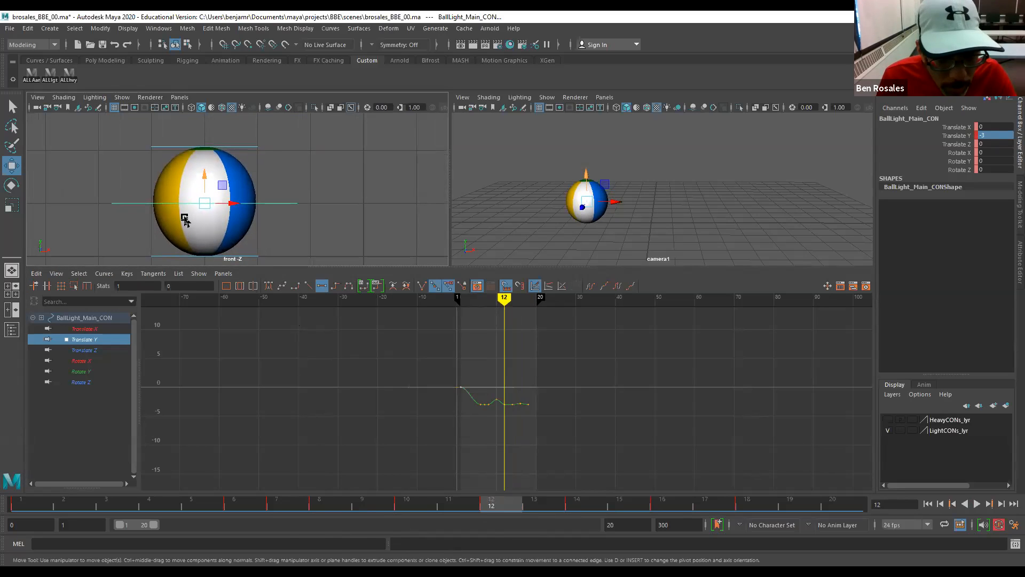
{"action": "key", "text": "alt+period"}
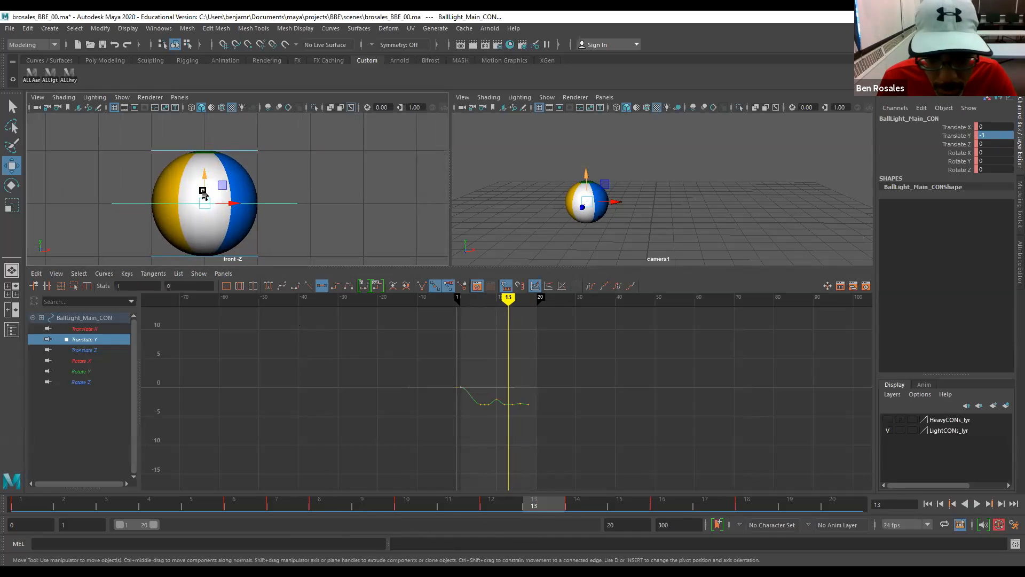
{"action": "left_click", "coordinate": [157, 152]}
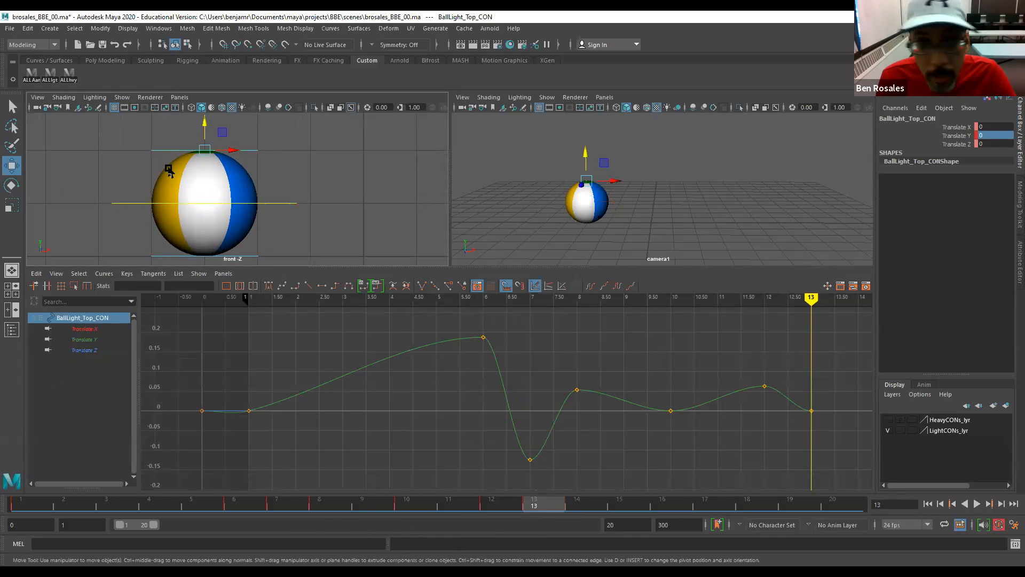
{"action": "left_click_drag", "start_coordinate": [201, 125], "coordinate": [204, 123]}
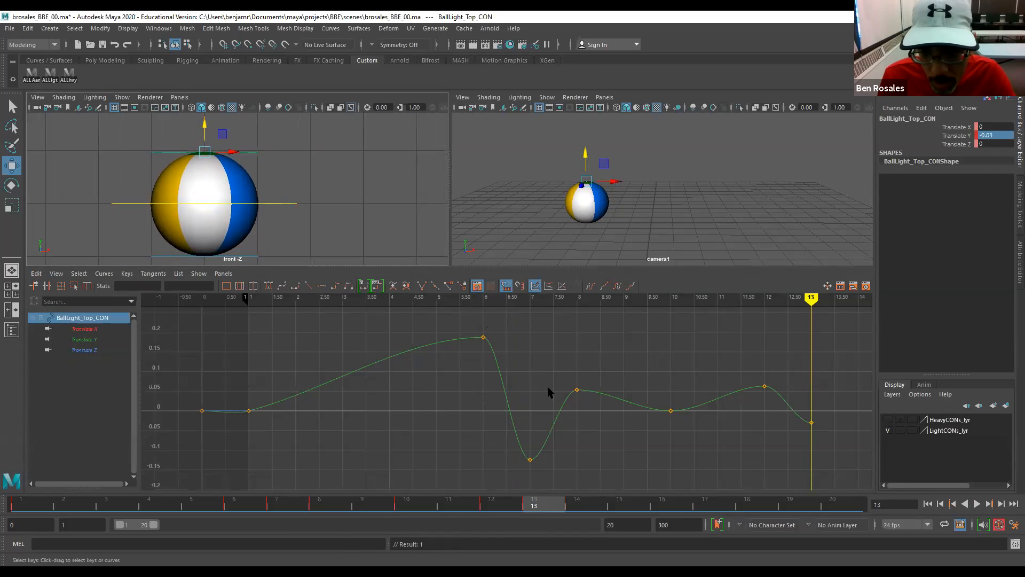
Set the top control's Translate Y to 0.04 on frame 14 and flatten that key's tangents.
{"action": "middle_click_drag", "start_coordinate": [548, 388], "coordinate": [392, 368], "text": "alt"}
{"action": "key", "text": "alt+period"}
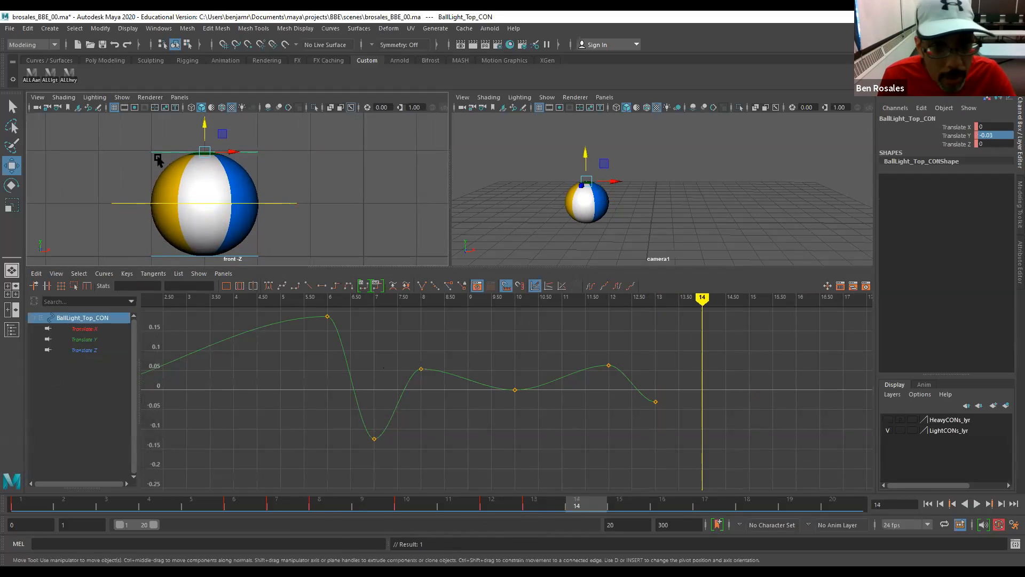
{"action": "left_click_drag", "start_coordinate": [203, 124], "coordinate": [202, 119]}
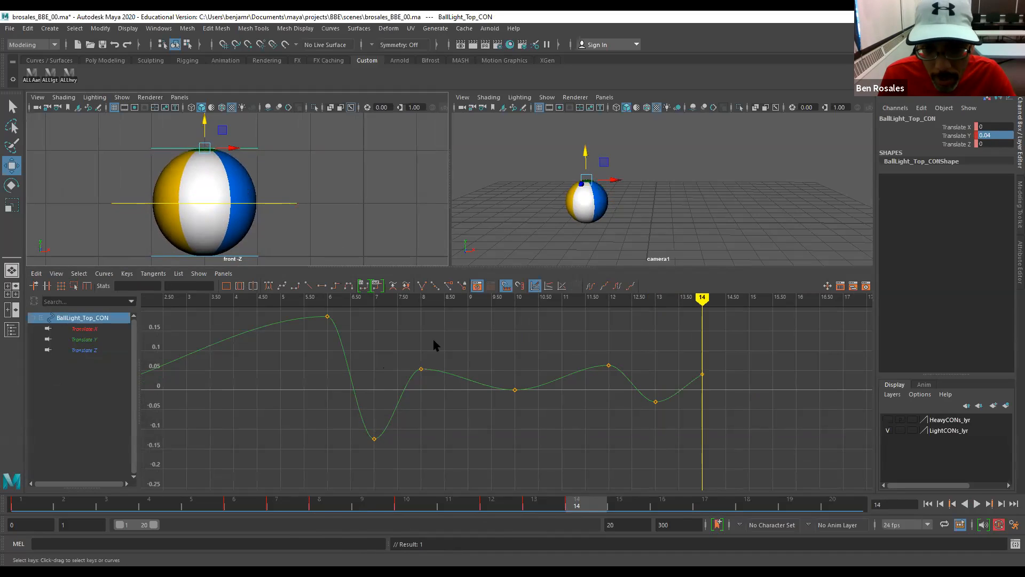
{"action": "left_click_drag", "start_coordinate": [657, 349], "coordinate": [714, 382]}
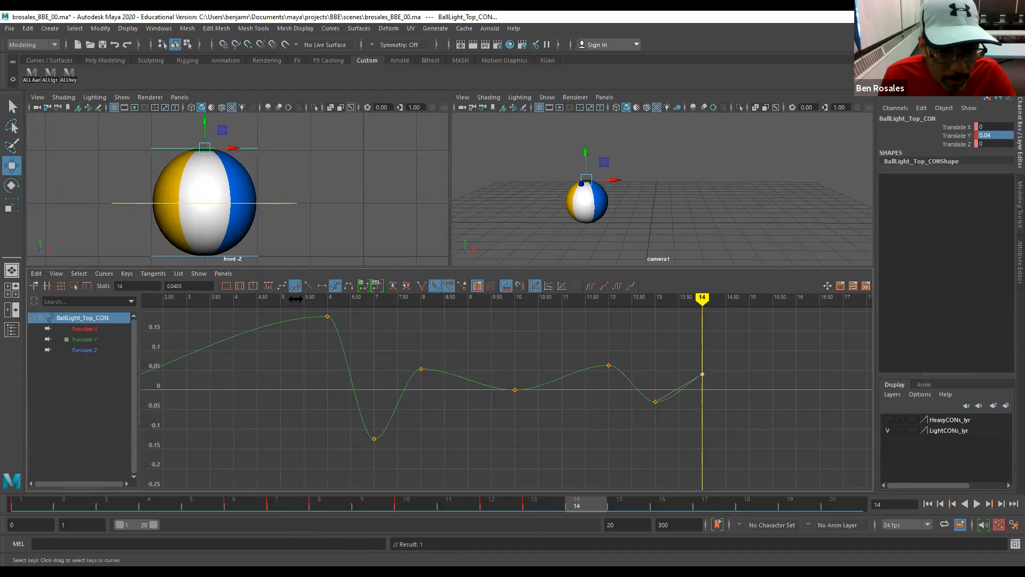
{"action": "left_click", "coordinate": [321, 286]}
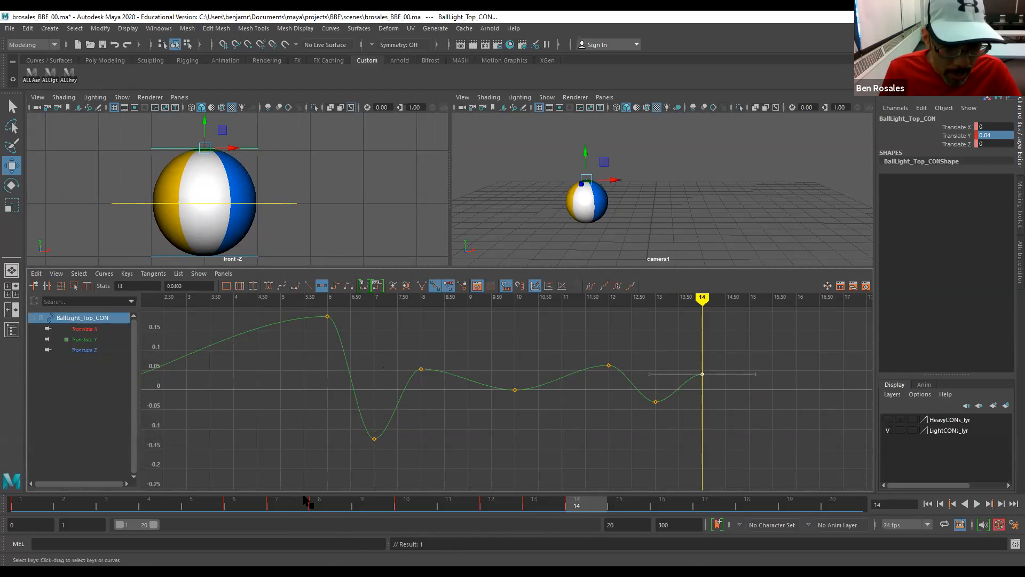
Reset the top control's Translate Y to 0 on frame 16.
{"action": "key", "text": "alt+period"}
{"action": "key", "text": "alt+period"}
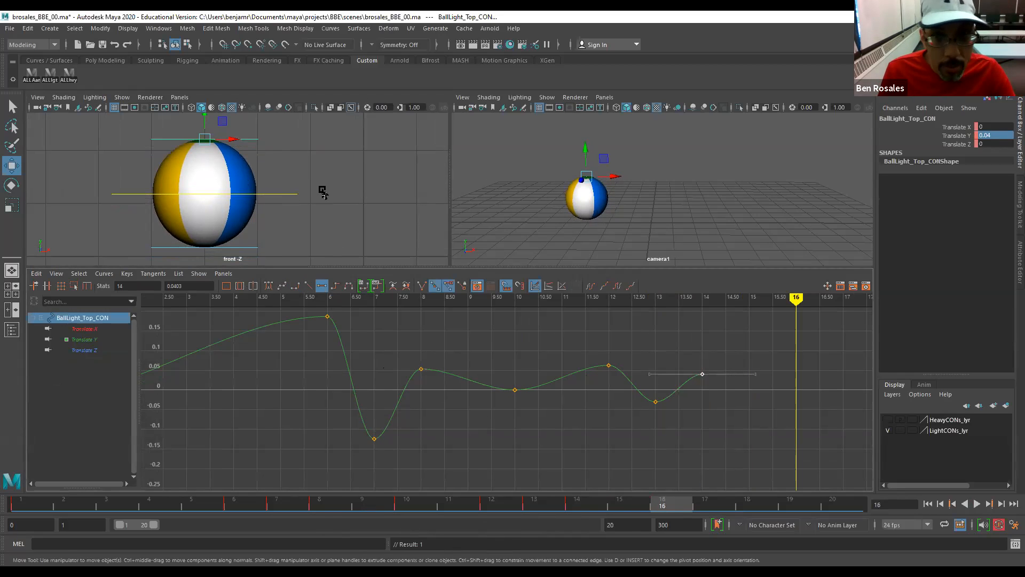
{"action": "key", "text": "Return"}
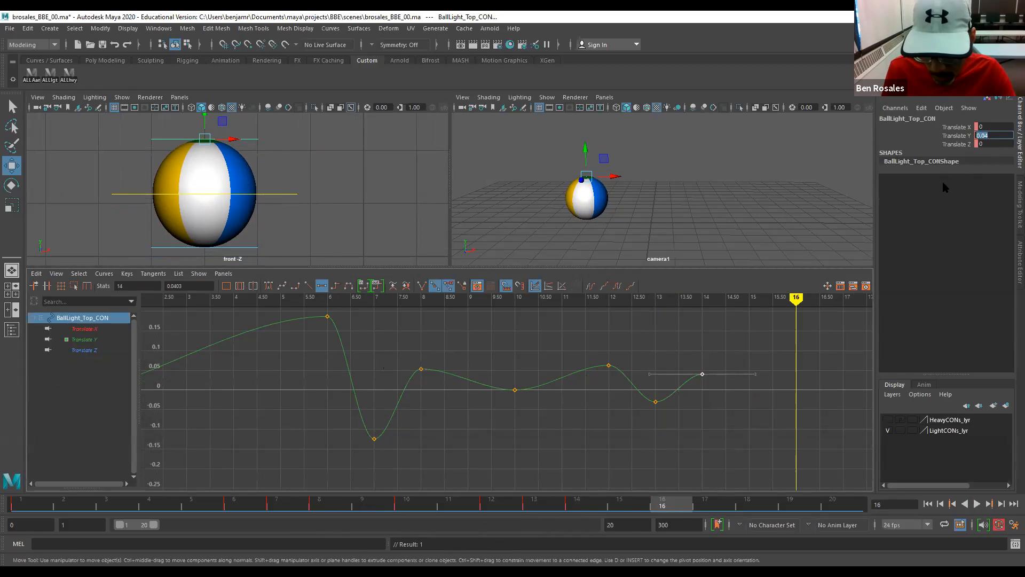
{"action": "middle_click_drag", "start_coordinate": [442, 408], "coordinate": [342, 400], "text": "alt"}
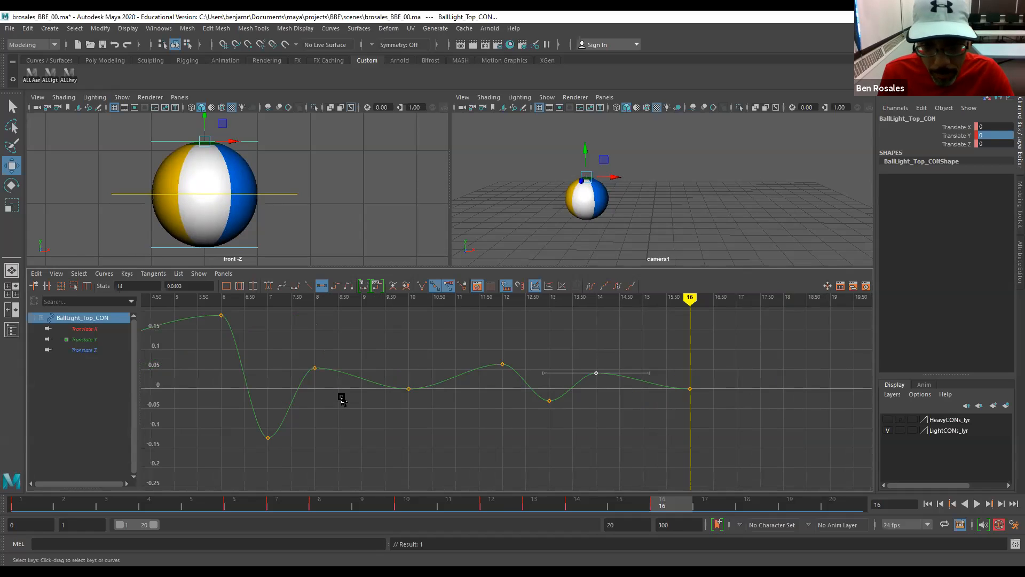
Check the frames from 16 to 19, and key the top control's Translate Y at -0.04 on frame 18.
{"action": "key", "text": "alt+period"}
{"action": "key", "text": "alt+period"}
{"action": "key", "text": "alt+period"}
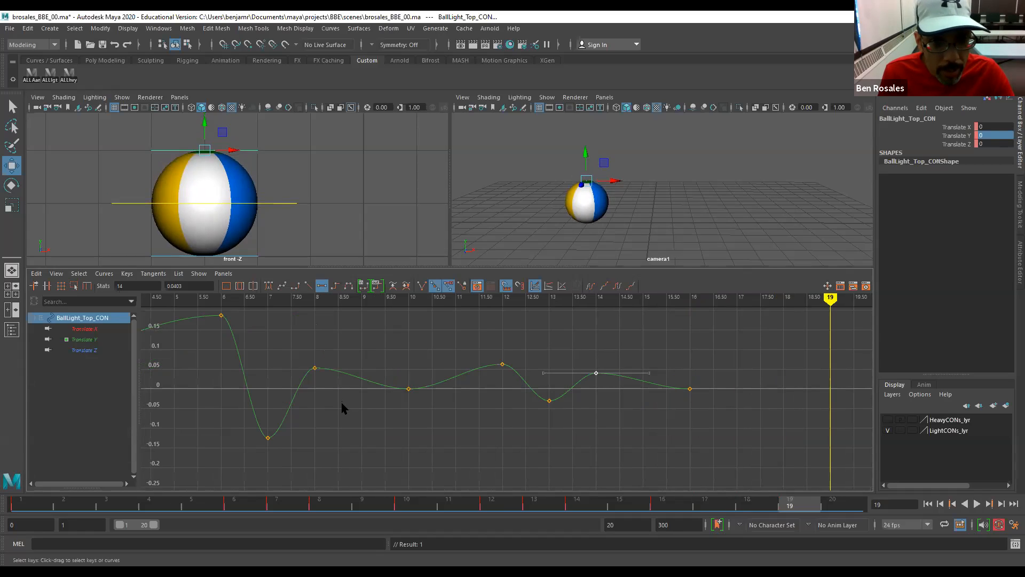
{"action": "key", "text": "alt+comma"}
{"action": "key", "text": "alt+comma"}
{"action": "key", "text": "alt+comma"}
{"action": "key", "text": "alt+period"}
{"action": "key", "text": "alt+period"}
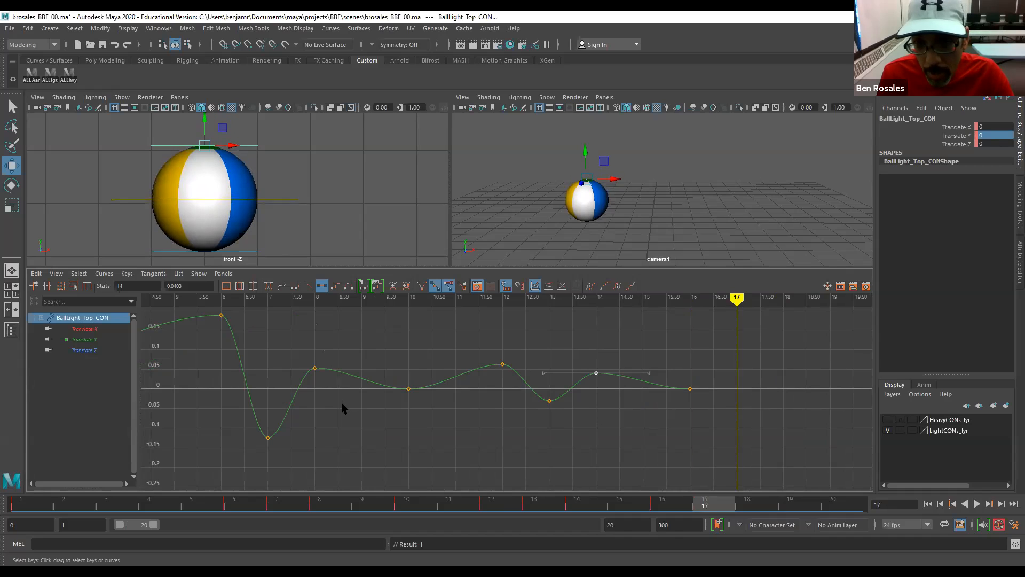
{"action": "middle_click_drag", "start_coordinate": [485, 404], "coordinate": [419, 418], "text": "alt"}
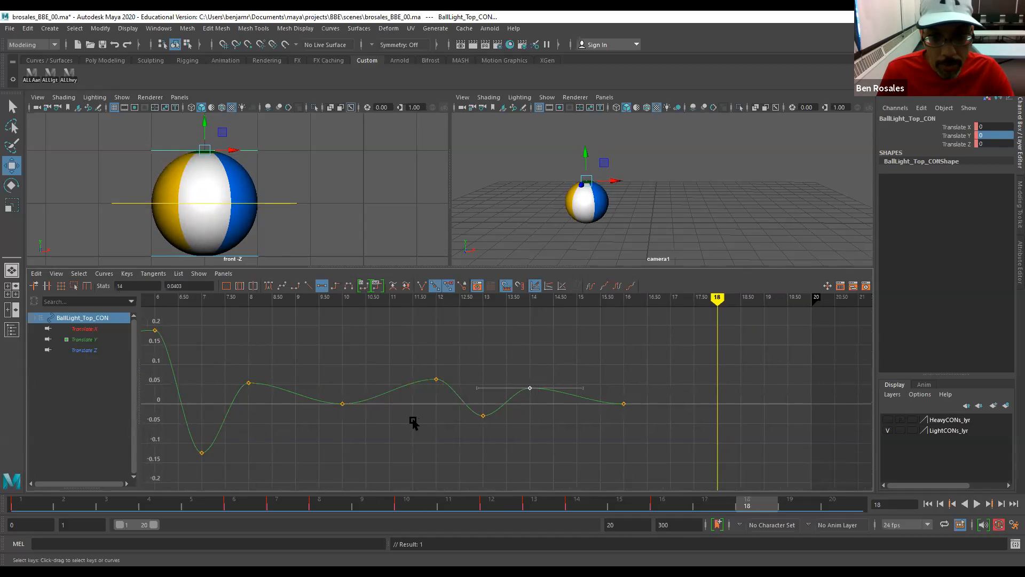
{"action": "left_click", "coordinate": [203, 128]}
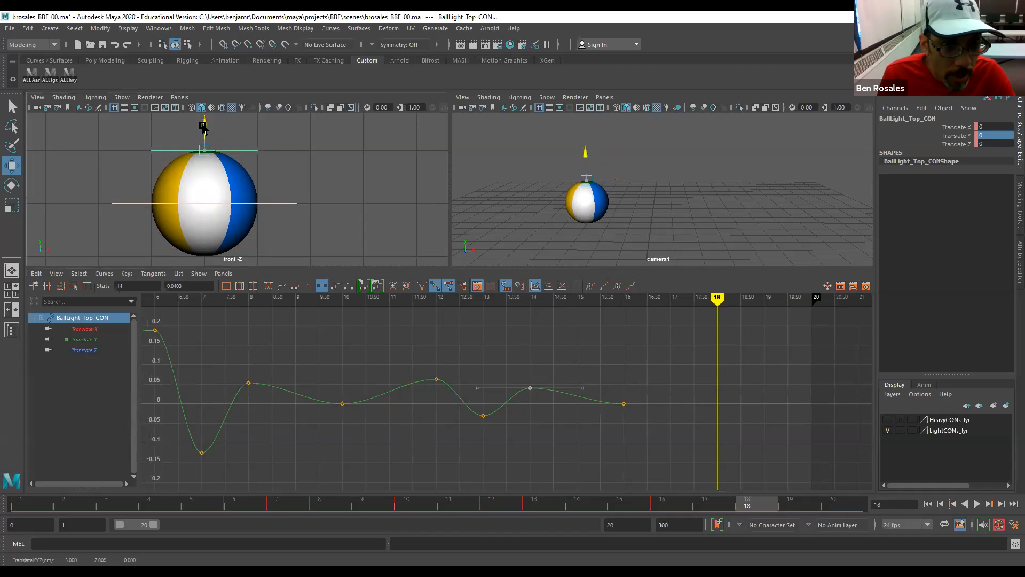
{"action": "left_click_drag", "start_coordinate": [203, 128], "coordinate": [202, 129]}
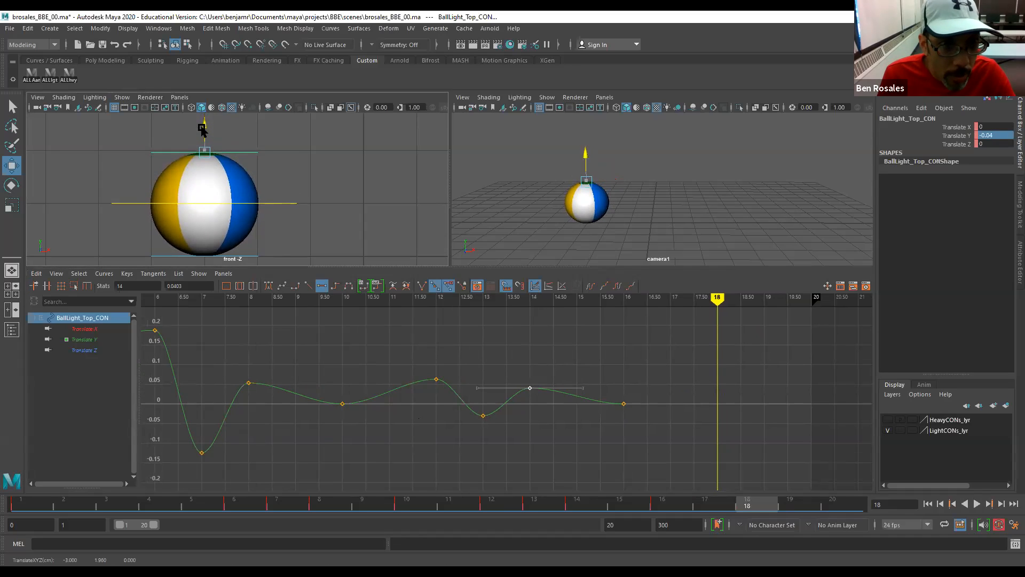
{"action": "key", "text": "s"}
Key the top control's Translate Y at 0.02 on frame 20 for a slight stretch.
{"action": "key", "text": "alt+period"}
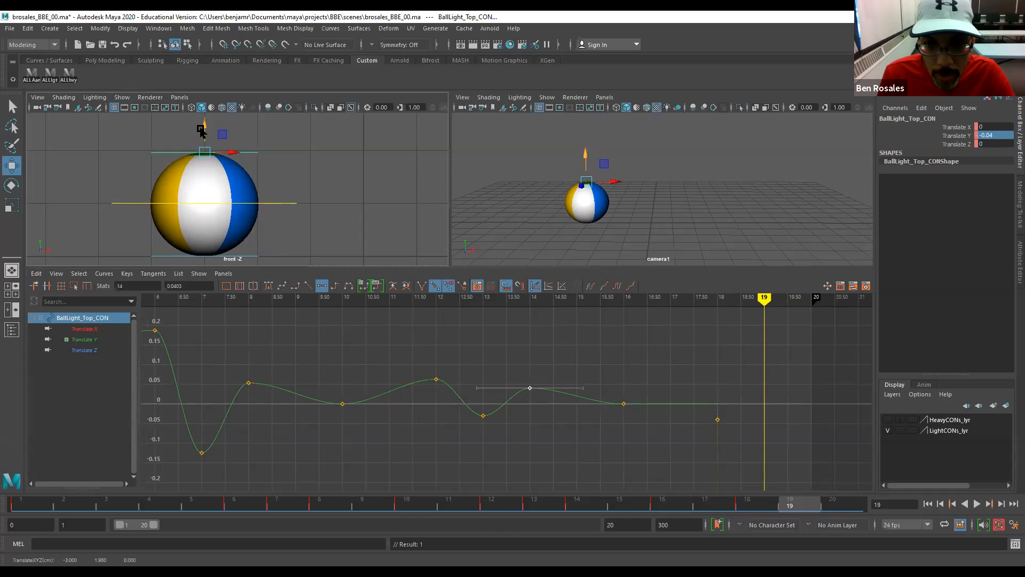
{"action": "middle_click_drag", "start_coordinate": [514, 373], "coordinate": [427, 379], "text": "alt"}
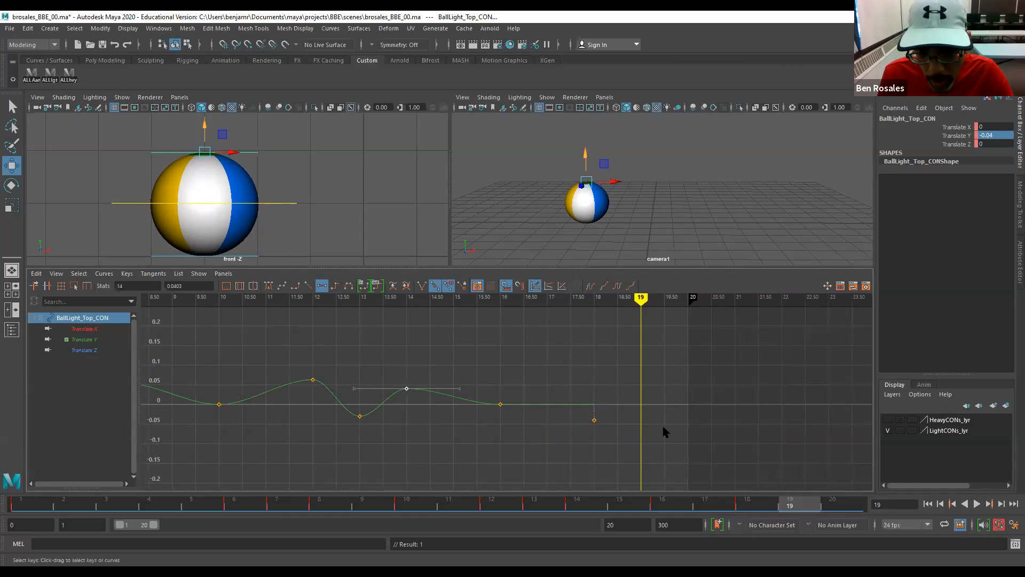
{"action": "key", "text": "alt+period"}
{"action": "left_click_drag", "start_coordinate": [205, 127], "coordinate": [204, 123]}
{"action": "key", "text": "s"}
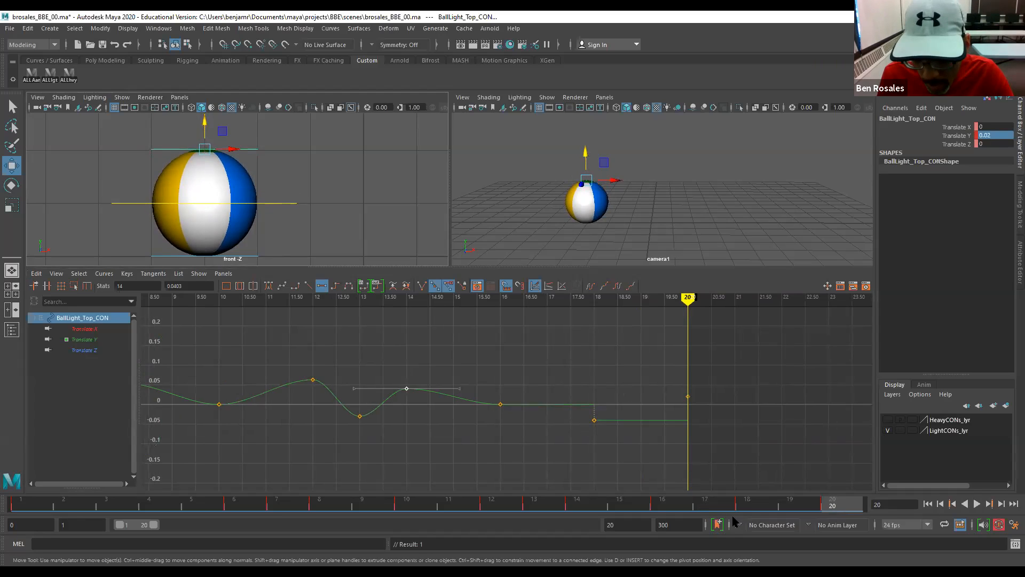
Extend the end of the playback range to frame 30.
{"action": "left_click_drag", "start_coordinate": [623, 525], "coordinate": [580, 528]}
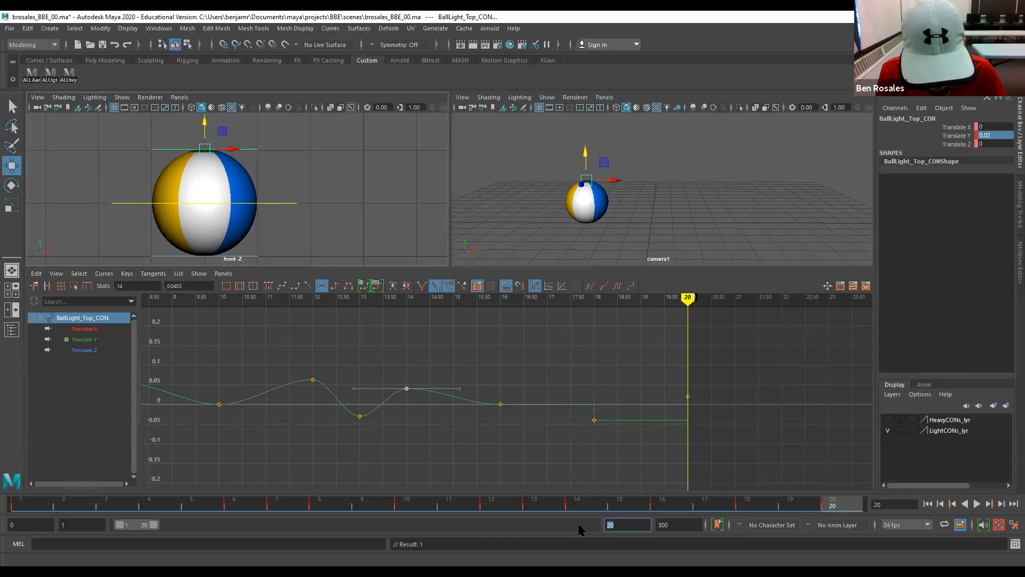
{"action": "type", "text": "30"}
{"action": "key", "text": "Return"}
Lower the top control's Translate Y to -0.02 on frame 22.
{"action": "key", "text": "alt+period"}
{"action": "key", "text": "alt+period"}
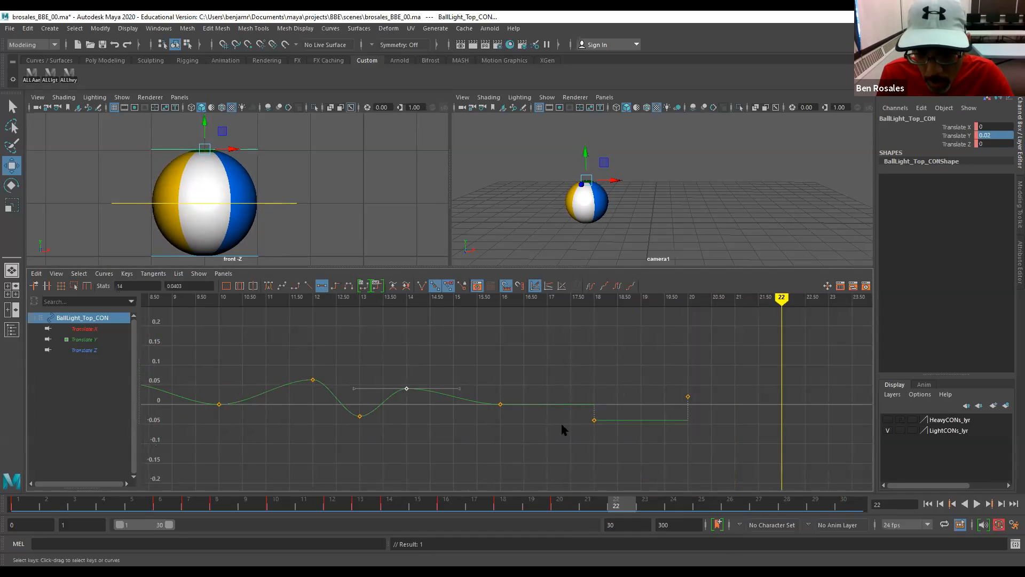
{"action": "left_click_drag", "start_coordinate": [204, 129], "coordinate": [204, 125]}
{"action": "middle_click_drag", "start_coordinate": [678, 417], "coordinate": [564, 406], "text": "alt"}
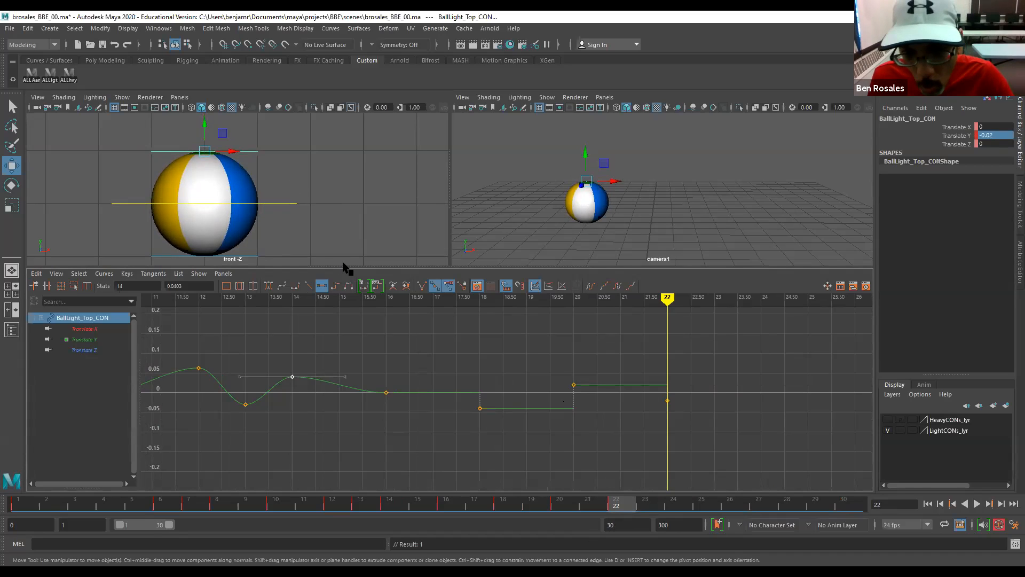
Key the top control's Translate Y at 0 on frame 23.
{"action": "key", "text": "alt+period"}
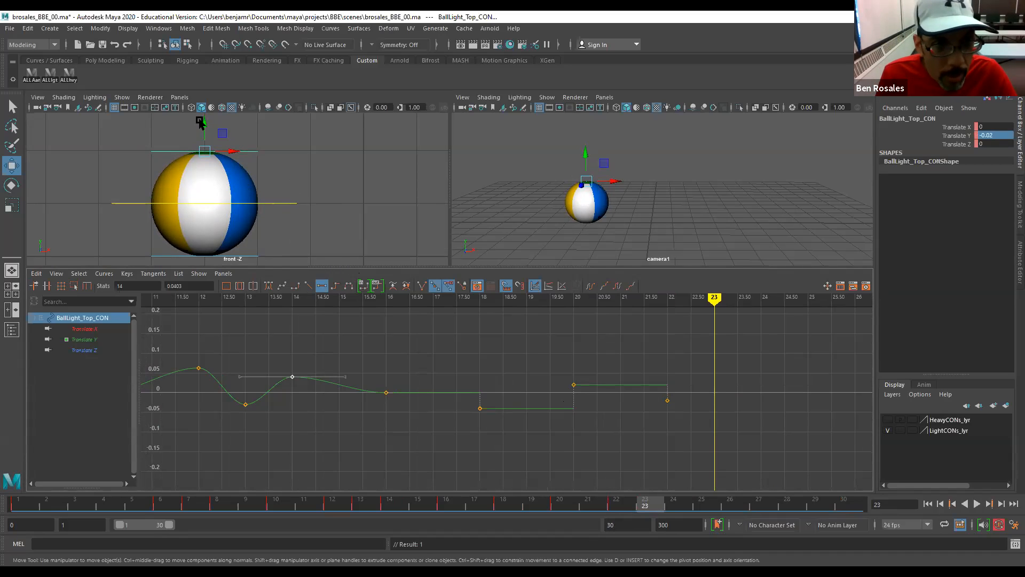
{"action": "left_click_drag", "start_coordinate": [205, 125], "coordinate": [206, 124]}
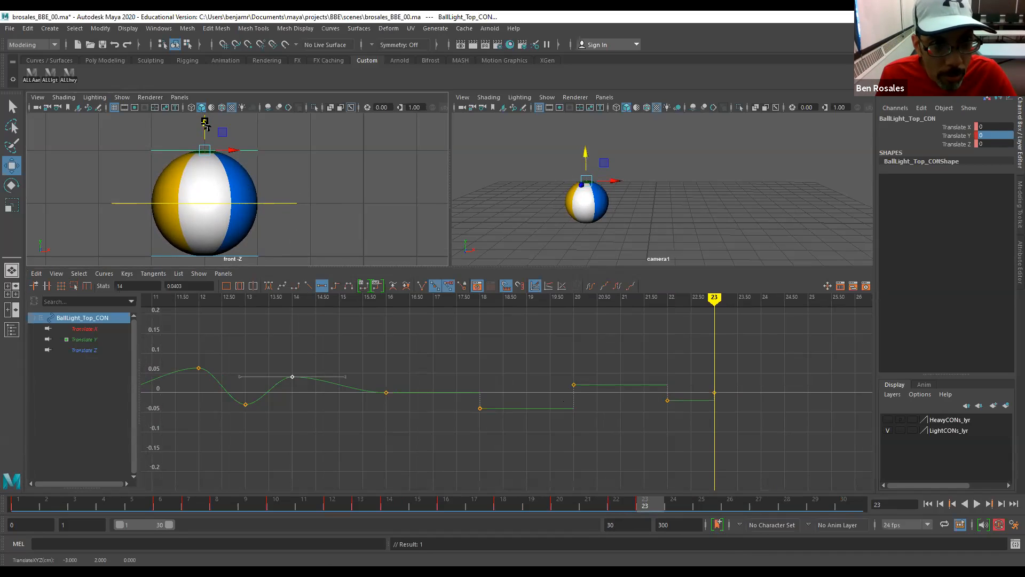
{"action": "key", "text": "s"}
Flatten the tangents of the top control's Translate Y keys from frame 16 to frame 23.
{"action": "key", "text": "alt+period"}
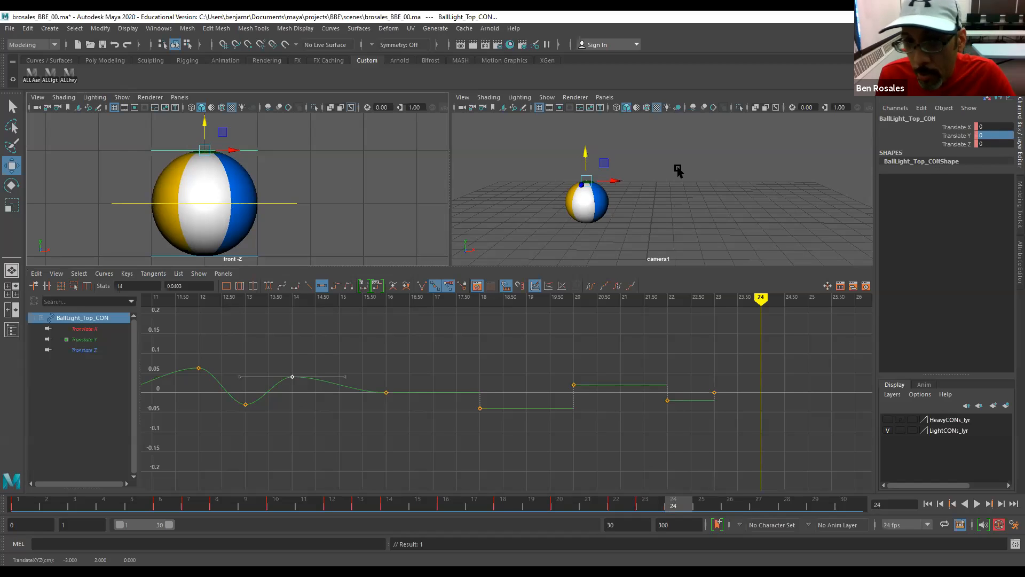
{"action": "left_click_drag", "start_coordinate": [384, 357], "coordinate": [800, 434]}
{"action": "left_click", "coordinate": [322, 285]}
{"action": "scroll", "coordinate": [551, 447], "scroll_direction": "down", "scroll_amount": 3}
{"action": "scroll", "coordinate": [561, 441], "scroll_direction": "up", "scroll_amount": 4}
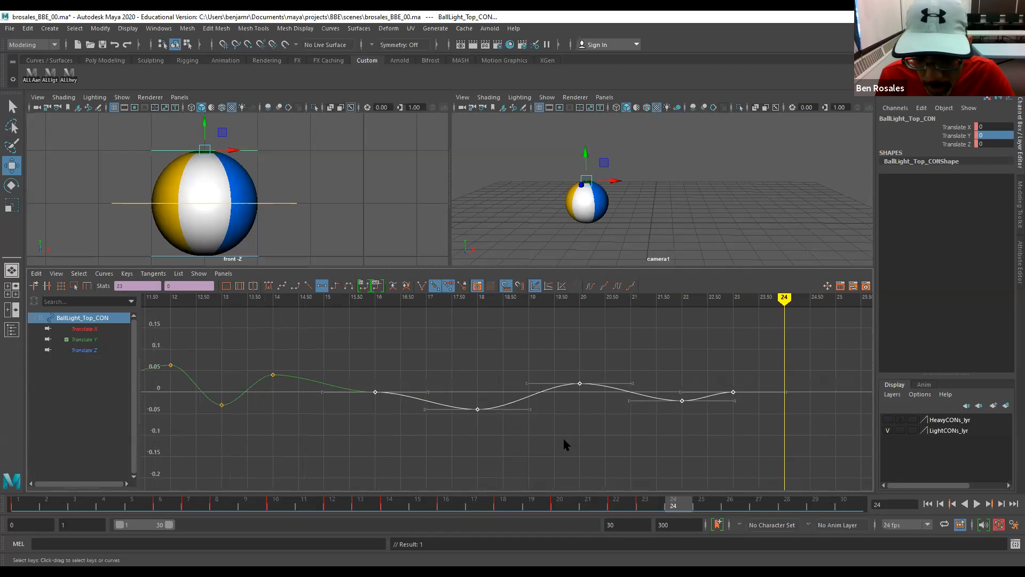
Key all of the top control's translate channels at 0 on frame 24.
{"action": "key", "text": "s"}
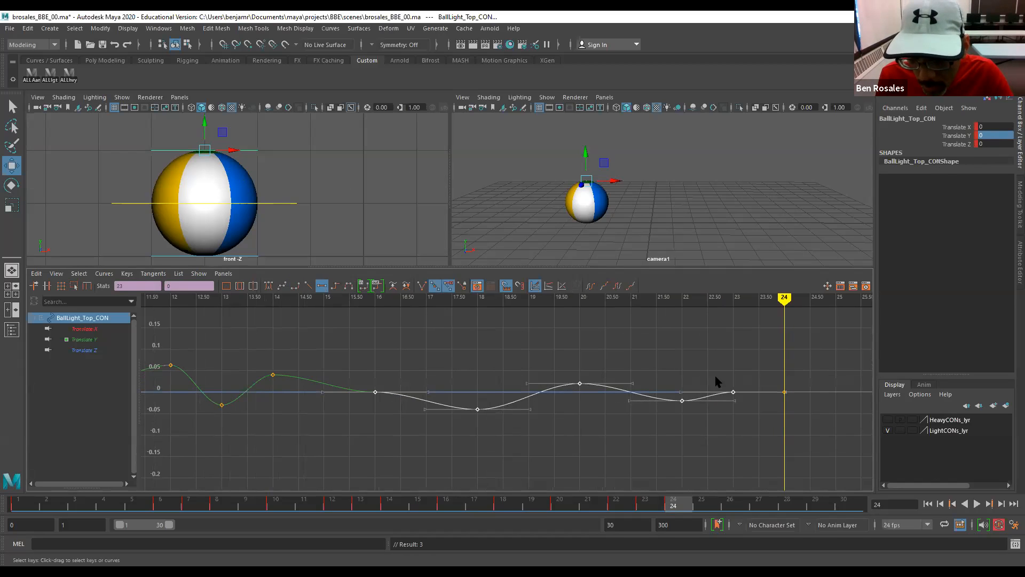
{"action": "scroll", "coordinate": [355, 407], "scroll_direction": "down", "scroll_amount": 5}
{"action": "middle_click_drag", "start_coordinate": [206, 401], "coordinate": [234, 401], "text": "alt"}
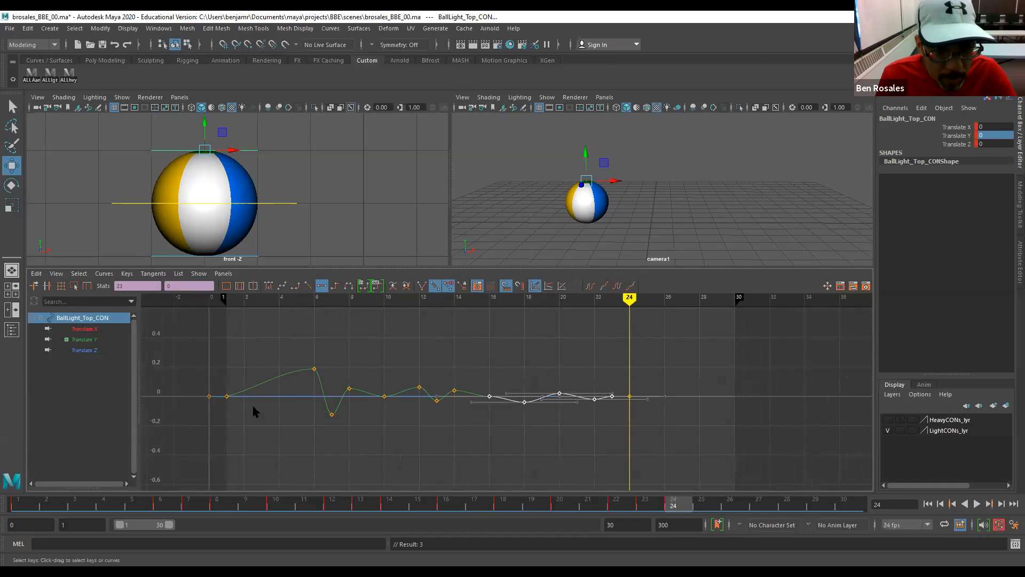
Review the full bounce animation by stepping through it from frame 1 to frame 26 and playing it back.
{"action": "right_click_drag", "start_coordinate": [375, 180], "coordinate": [286, 187], "text": "alt"}
{"action": "middle_click_drag", "start_coordinate": [286, 188], "coordinate": [363, 222], "text": "alt"}
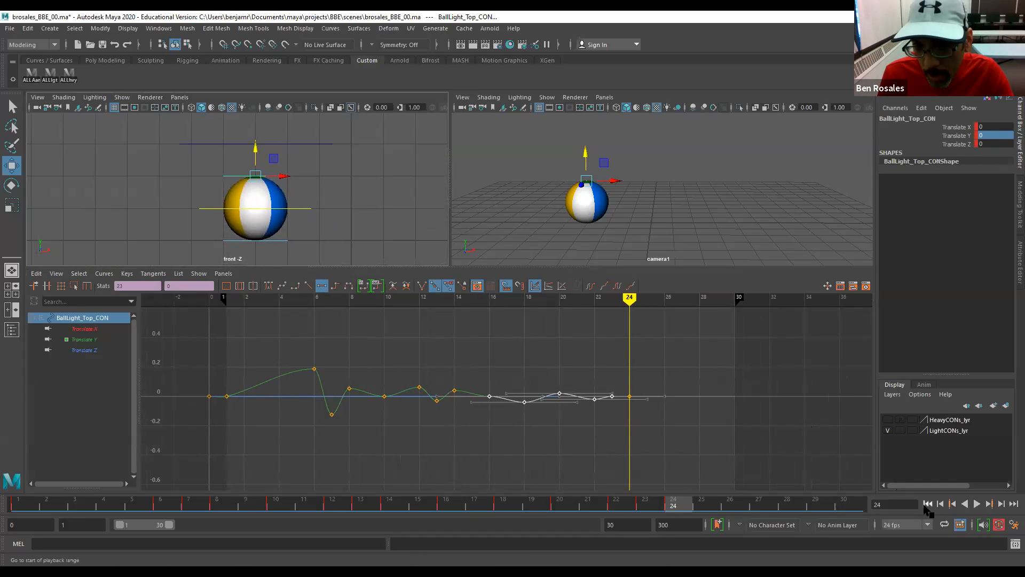
{"action": "left_click", "coordinate": [927, 504]}
{"action": "key", "text": "alt+period"}
{"action": "key", "text": "alt+period"}
{"action": "key", "text": "alt+period"}
{"action": "key", "text": "alt+period"}
{"action": "key", "text": "alt+period"}
{"action": "key", "text": "alt+period"}
{"action": "key", "text": "alt+period"}
{"action": "key", "text": "alt+period"}
{"action": "key", "text": "alt+period"}
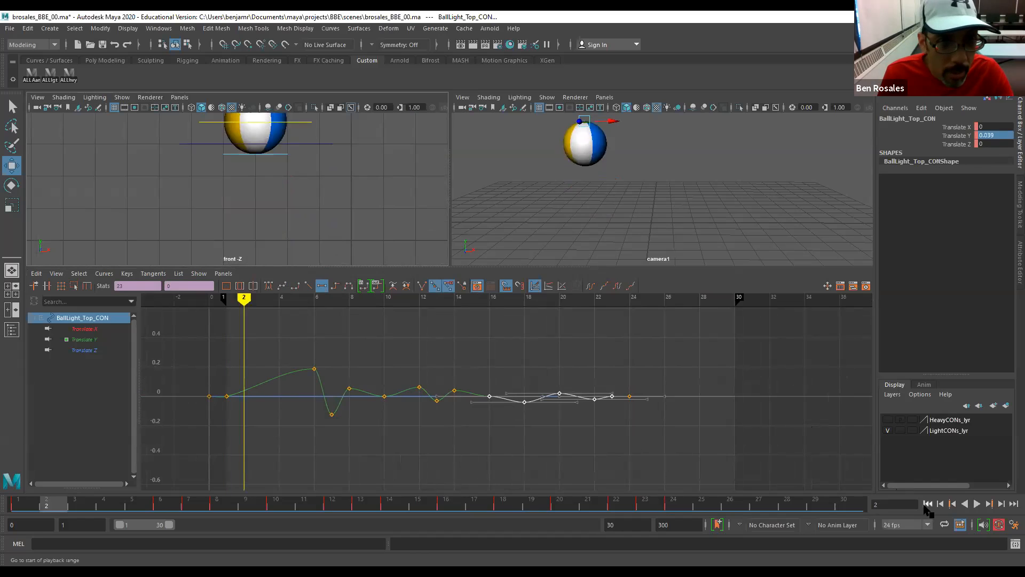
{"action": "key", "text": "alt+period"}
{"action": "key", "text": "alt+period"}
{"action": "key", "text": "alt+period"}
{"action": "key", "text": "alt+period"}
{"action": "key", "text": "alt+period"}
{"action": "key", "text": "alt+period"}
{"action": "key", "text": "alt+period"}
{"action": "key", "text": "alt+period"}
{"action": "key", "text": "alt+period"}
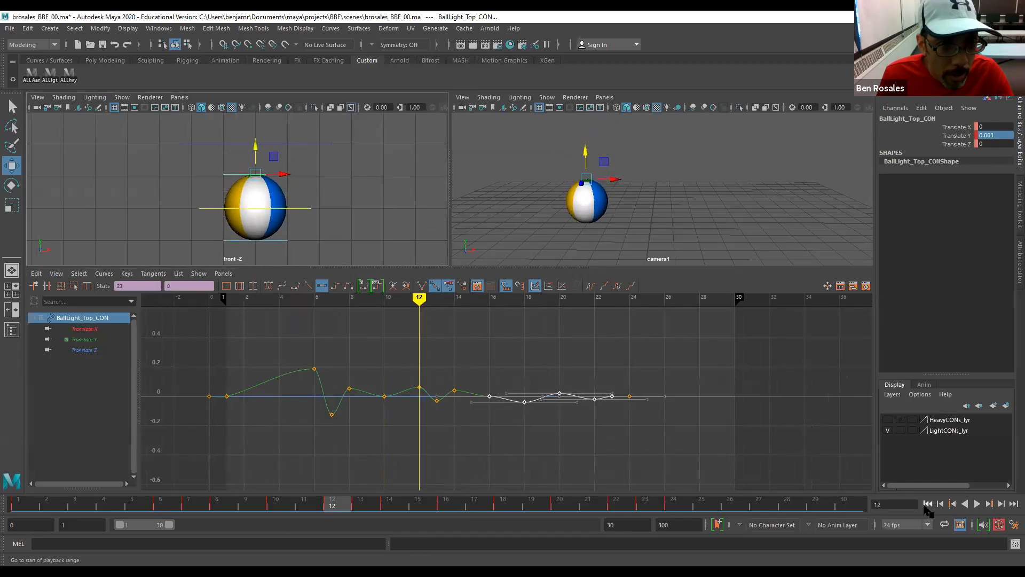
{"action": "key", "text": "alt+period"}
{"action": "key", "text": "alt+period"}
{"action": "key", "text": "alt+period"}
{"action": "key", "text": "alt+period"}
{"action": "key", "text": "alt+period"}
{"action": "key", "text": "alt+period"}
{"action": "key", "text": "alt+period"}
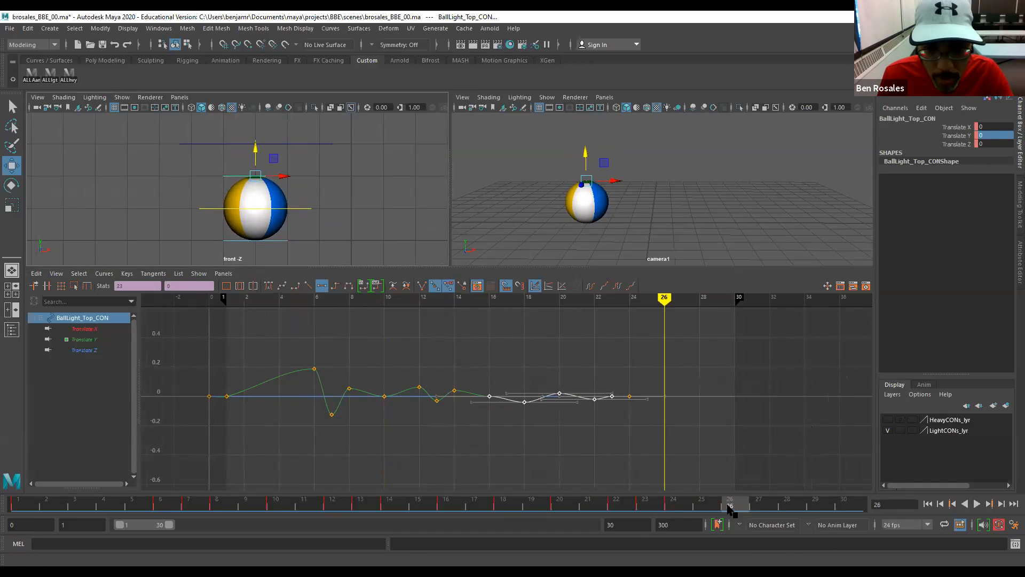
{"action": "key", "text": "alt+v"}
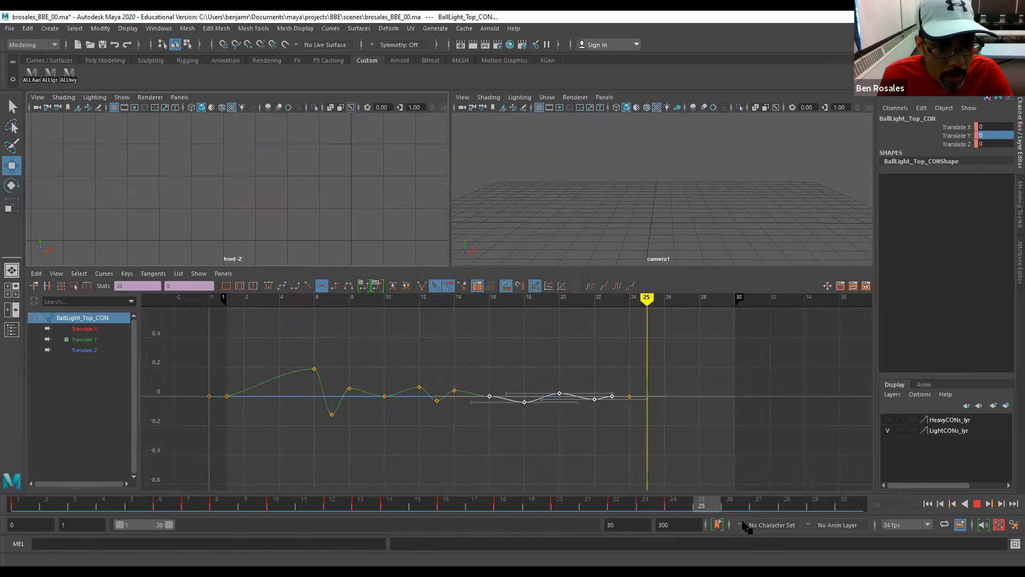
{"action": "key", "text": "alt+v"}
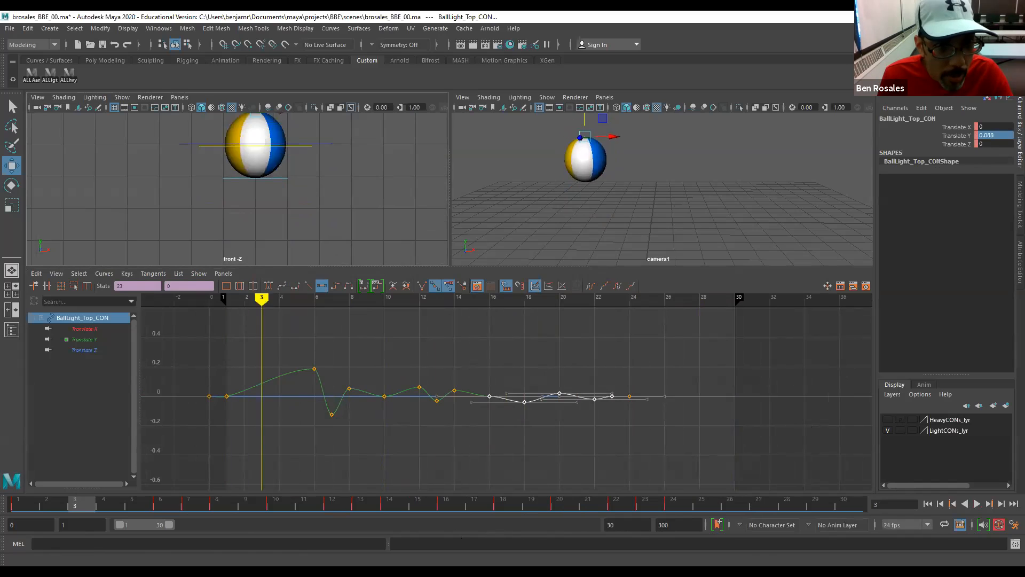
Step forward and backward around the first impact and rebound to examine the squash and stretch poses.
{"action": "key", "text": "alt+period"}
{"action": "key", "text": "alt+period"}
{"action": "key", "text": "alt+period"}
{"action": "key", "text": "alt+period"}
{"action": "key", "text": "alt+period"}
{"action": "key", "text": "alt+period"}
{"action": "key", "text": "alt+period"}
{"action": "key", "text": "alt+period"}
{"action": "key", "text": "alt+period"}
{"action": "key", "text": "alt+period"}
{"action": "key", "text": "alt+period"}
{"action": "key", "text": "alt+comma"}
{"action": "key", "text": "alt+comma"}
{"action": "key", "text": "alt+comma"}
{"action": "key", "text": "alt+comma"}
{"action": "key", "text": "alt+comma"}
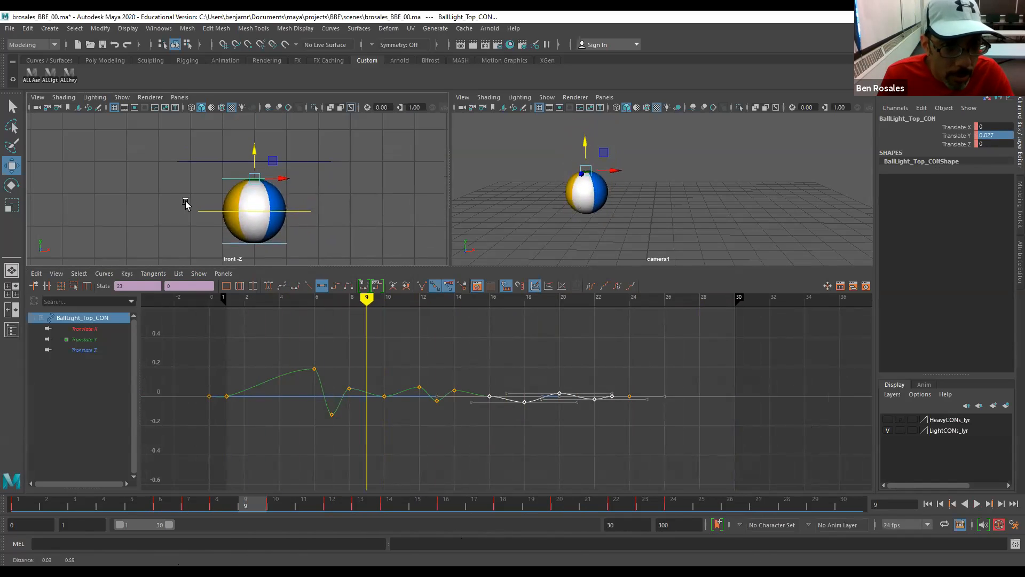
{"action": "key", "text": "alt+comma"}
{"action": "key", "text": "alt+comma"}
{"action": "key", "text": "a"}
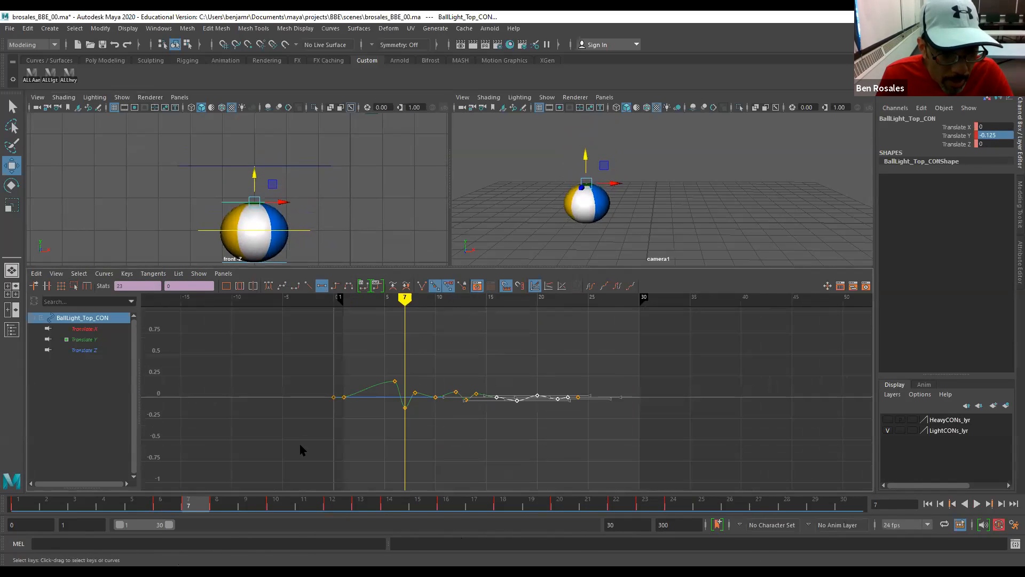
{"action": "key", "text": "alt+comma"}
{"action": "key", "text": "alt+shift+comma"}
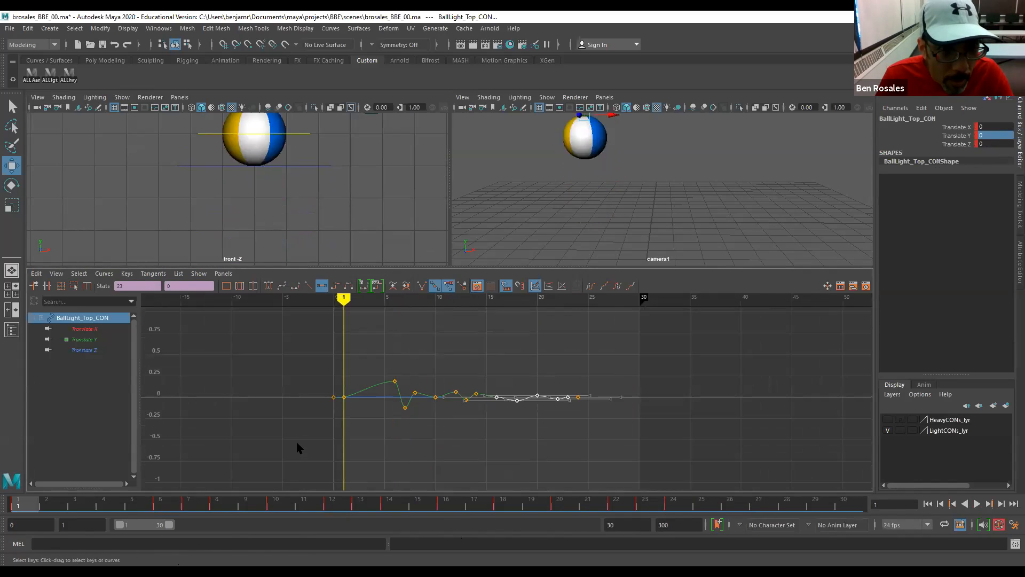
Examine the drop and first rebound frame by frame from frame 1 to frame 9 in the front view.
{"action": "middle_click_drag", "start_coordinate": [190, 206], "coordinate": [186, 234], "text": "alt"}
{"action": "right_click_drag", "start_coordinate": [186, 234], "coordinate": [152, 201], "text": "alt"}
{"action": "key", "text": "alt+period"}
{"action": "key", "text": "alt+period"}
{"action": "key", "text": "alt+period"}
{"action": "key", "text": "alt+period"}
{"action": "key", "text": "alt+period"}
{"action": "key", "text": "alt+period"}
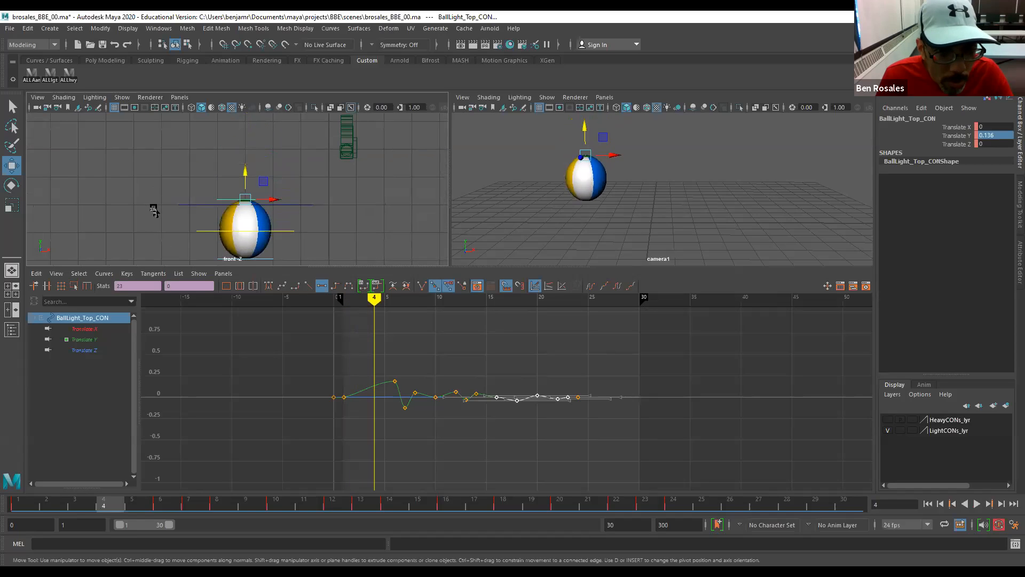
{"action": "key", "text": "alt+period"}
{"action": "key", "text": "alt+period"}
{"action": "key", "text": "alt+period"}
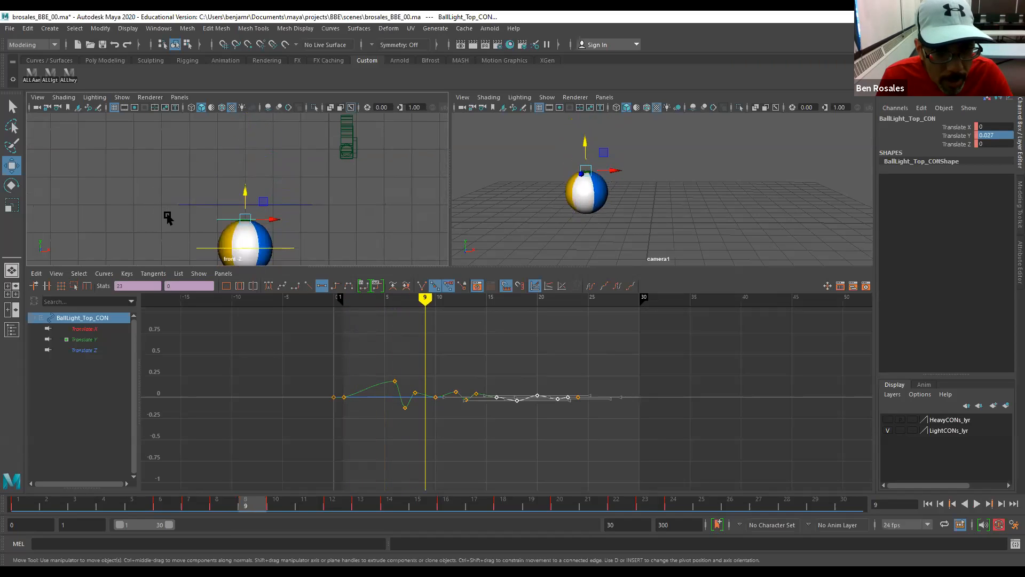
{"action": "middle_click_drag", "start_coordinate": [175, 219], "coordinate": [181, 176], "text": "alt"}
{"action": "key", "text": "alt+comma"}
{"action": "key", "text": "alt+comma"}
{"action": "key", "text": "alt+comma"}
{"action": "key", "text": "alt+comma"}
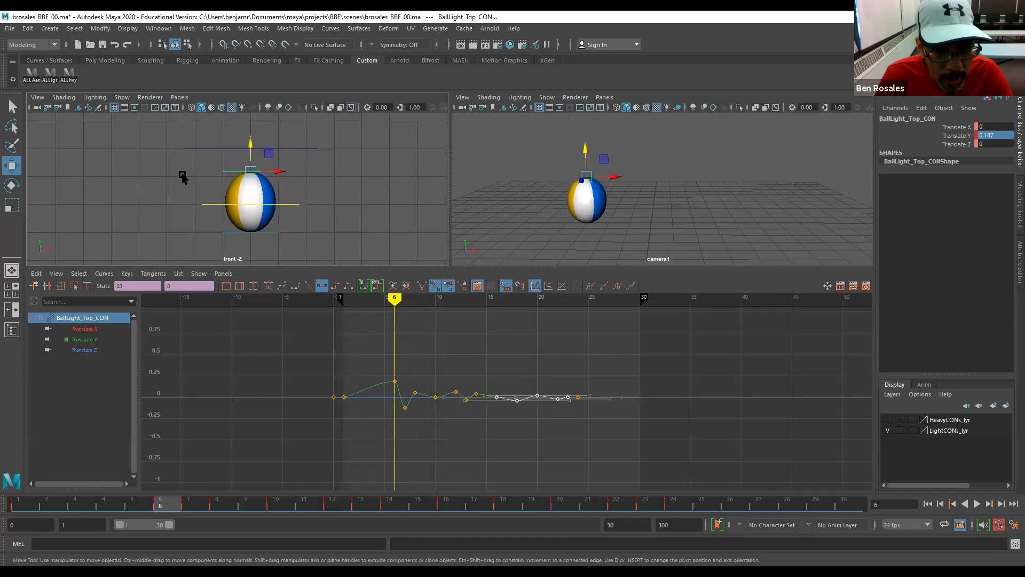
{"action": "key", "text": "alt+period"}
{"action": "key", "text": "alt+period"}
{"action": "key", "text": "alt+period"}
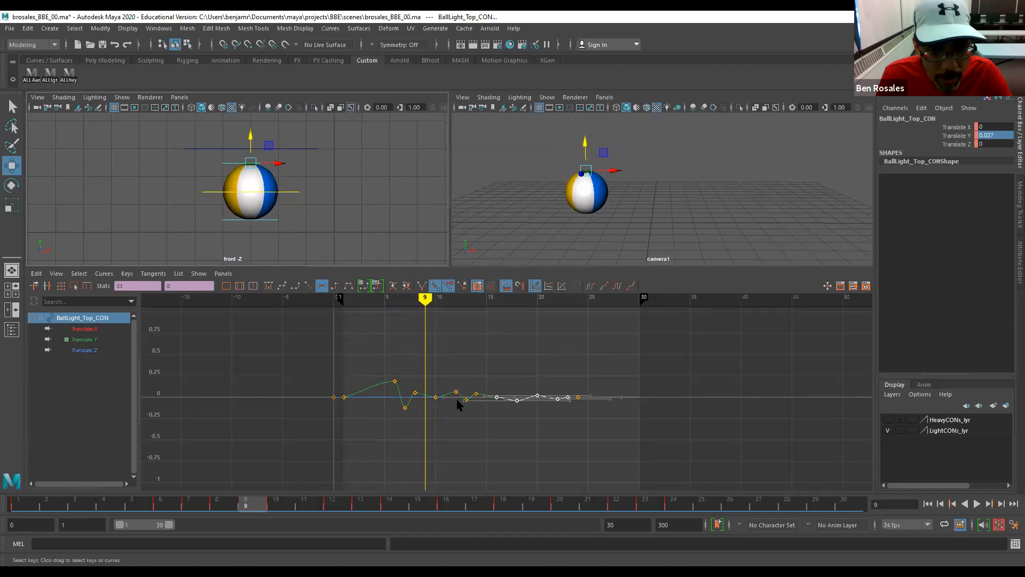
Select all the light ball's controls and their keys from frame 7 onward in the Graph Editor.
{"action": "left_click", "coordinate": [96, 165]}
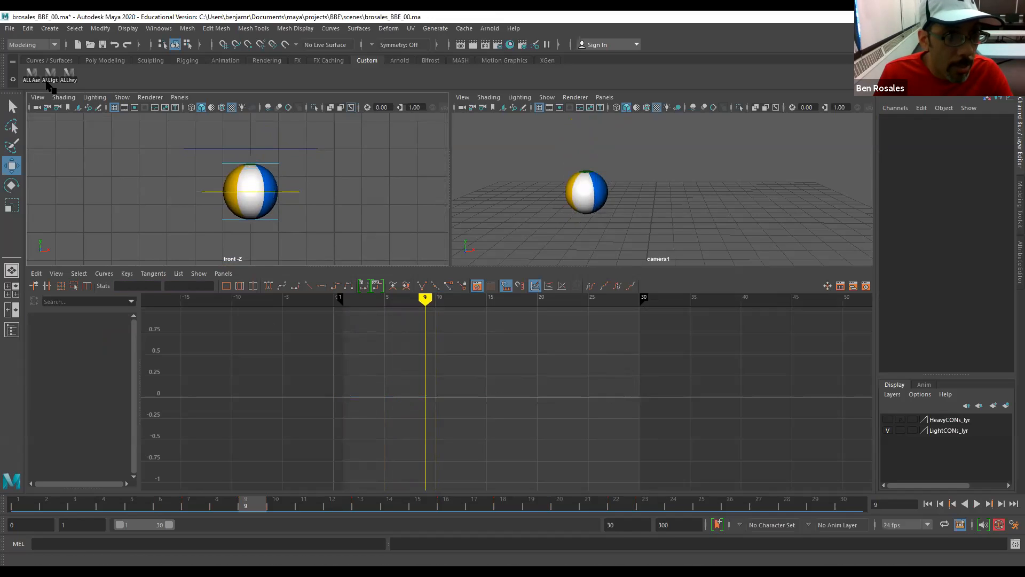
{"action": "left_click", "coordinate": [50, 76]}
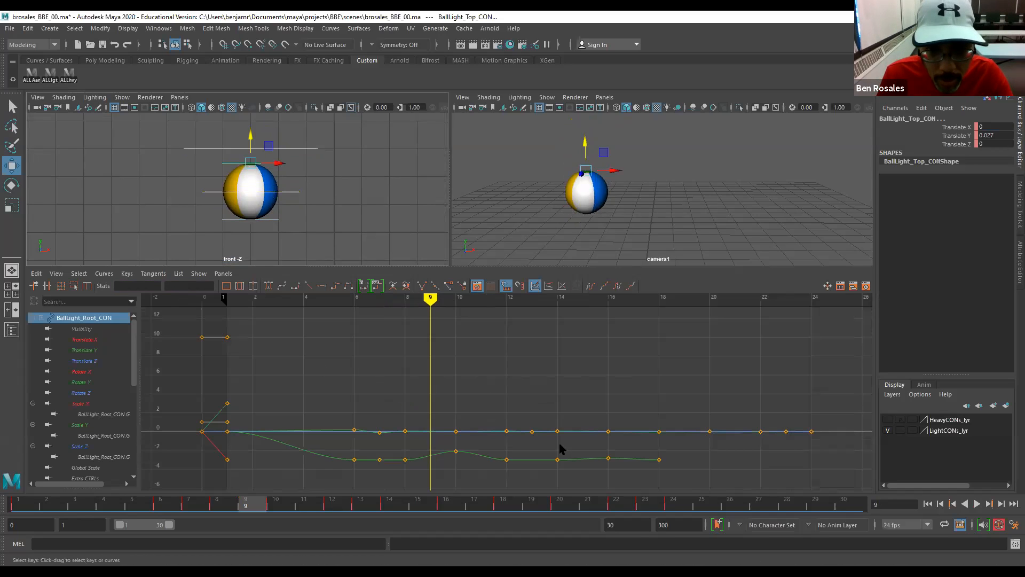
{"action": "left_click_drag", "start_coordinate": [595, 398], "coordinate": [451, 474]}
Check the spacing of the drop and first rebound by stepping between frame 1 and frame 9.
{"action": "key", "text": "alt+comma"}
{"action": "key", "text": "alt+comma"}
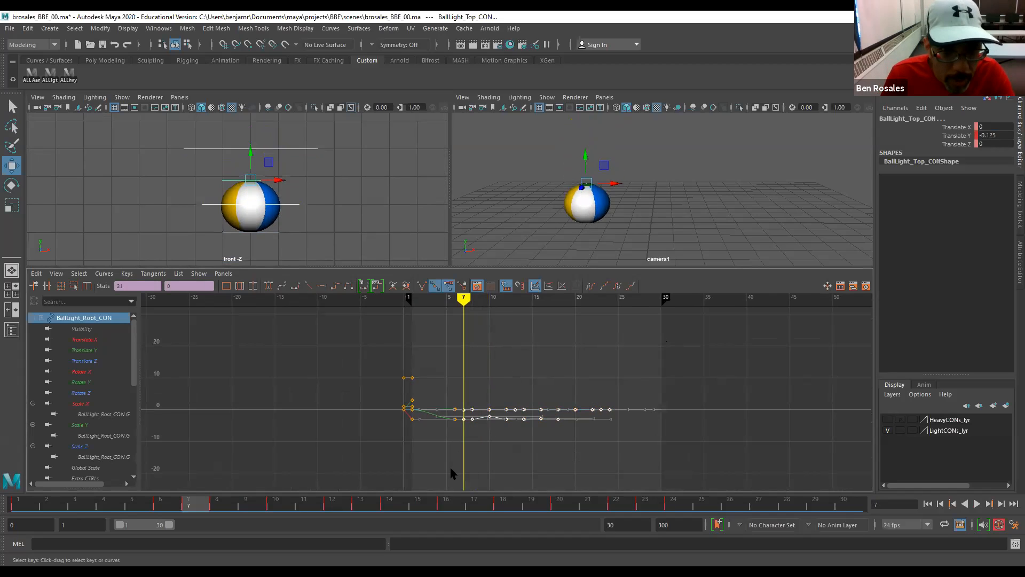
{"action": "key", "text": "alt+comma"}
{"action": "key", "text": "comma"}
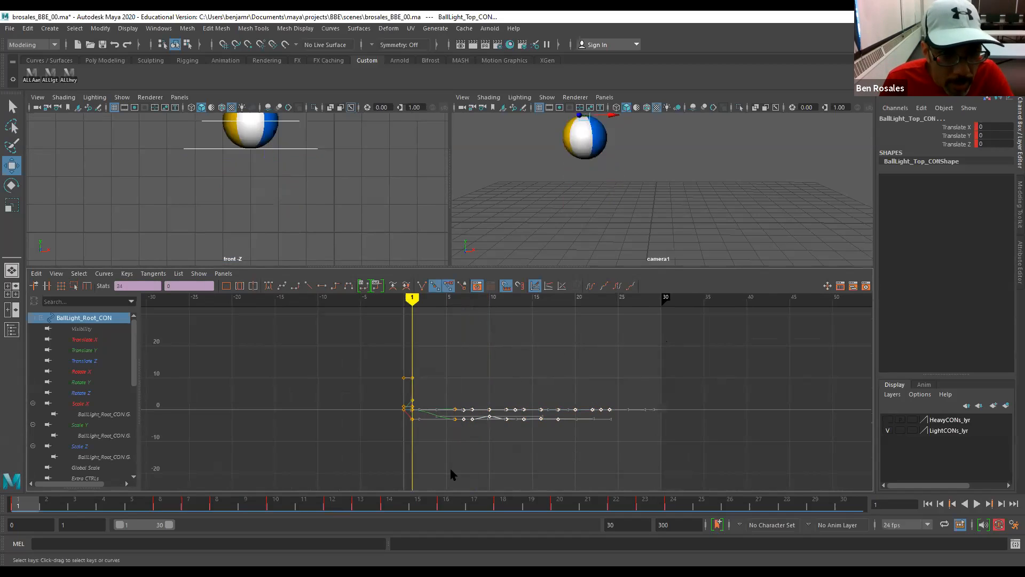
{"action": "key", "text": "period"}
{"action": "key", "text": "comma"}
{"action": "key", "text": "alt+period"}
{"action": "key", "text": "alt+period"}
{"action": "key", "text": "alt+period"}
{"action": "key", "text": "alt+period"}
{"action": "key", "text": "alt+period"}
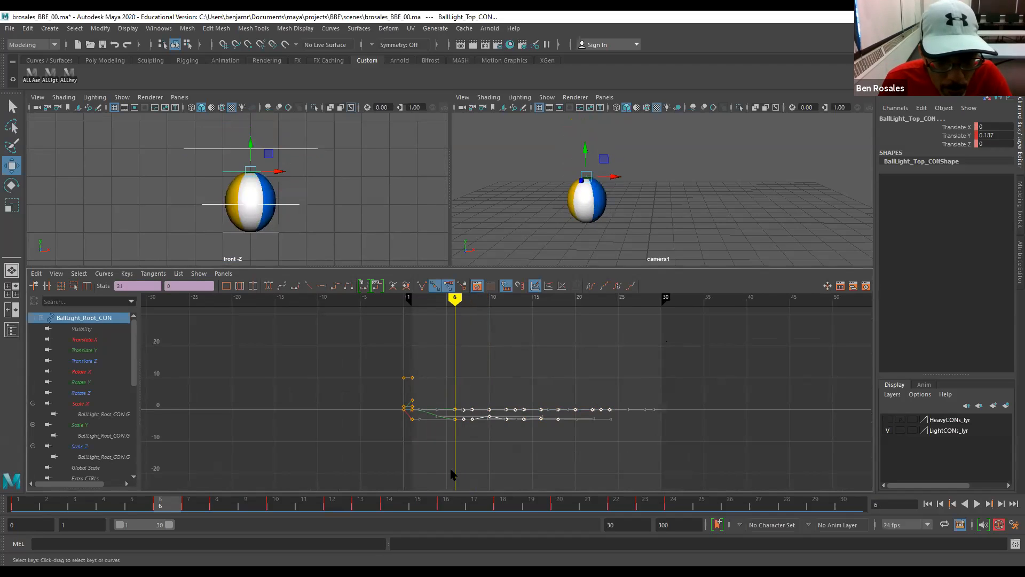
{"action": "key", "text": "alt+period"}
{"action": "key", "text": "alt+period"}
{"action": "key", "text": "alt+period"}
{"action": "key", "text": "alt+period"}
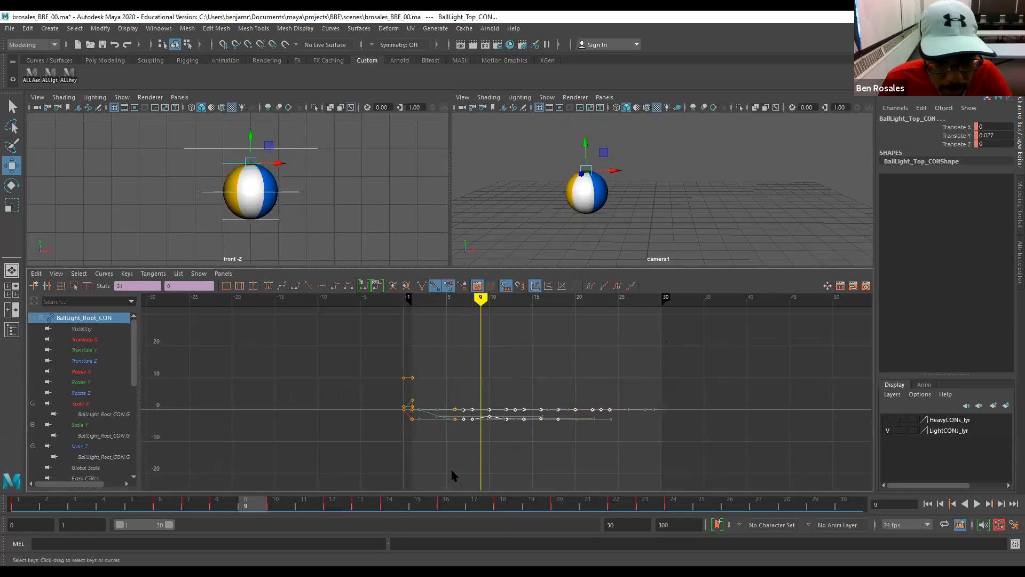
Select the light ball's keys from frame 10 onward and shift them forward by 2 frames.
{"action": "left_click_drag", "start_coordinate": [654, 347], "coordinate": [473, 470]}
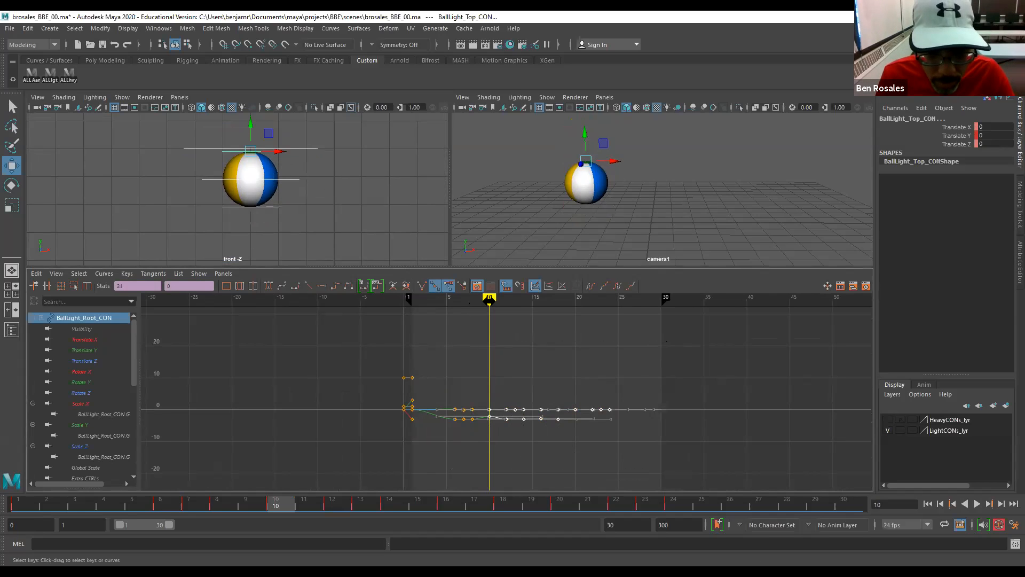
{"action": "key", "text": "alt+v"}
{"action": "key", "text": "alt+v"}
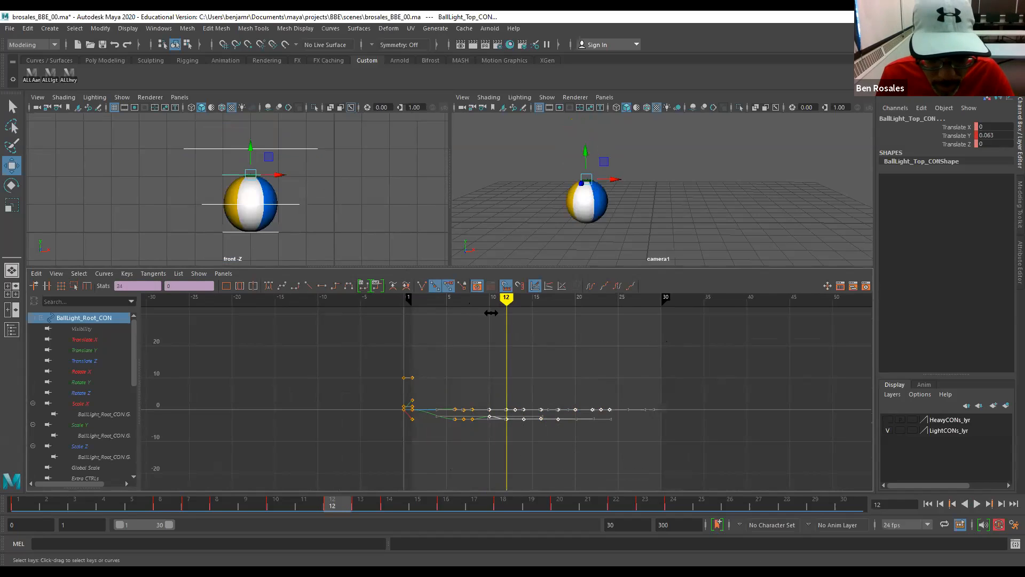
{"action": "middle_click_drag", "start_coordinate": [484, 439], "coordinate": [502, 444], "text": "shift"}
{"action": "key", "text": "comma"}
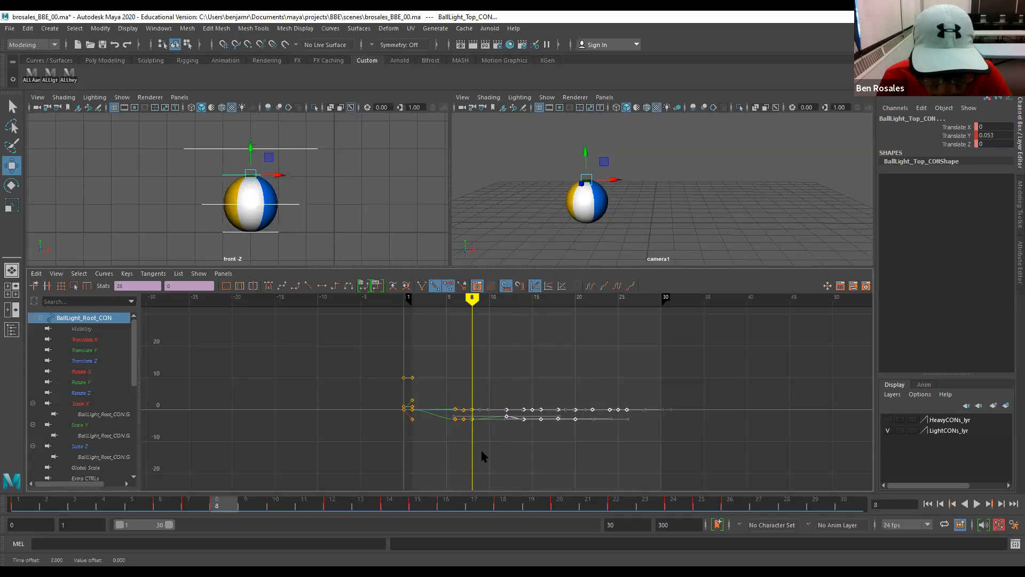
Step through frames 8 to 16 to check the timing of the extended first bounce.
{"action": "key", "text": "alt+period"}
{"action": "key", "text": "alt+period"}
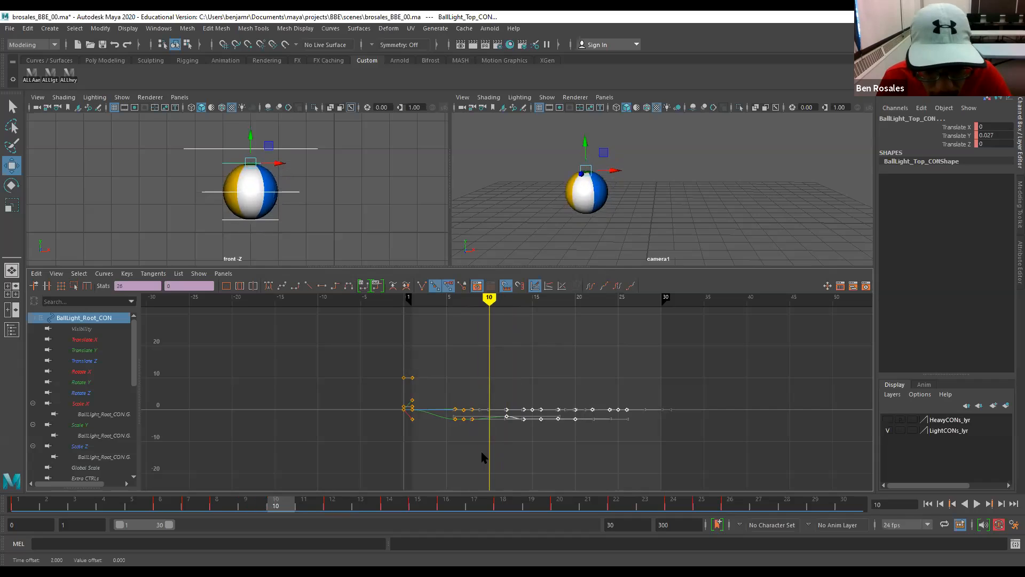
{"action": "key", "text": "alt+comma"}
{"action": "key", "text": "alt+comma"}
{"action": "key", "text": "alt+period"}
{"action": "key", "text": "alt+period"}
{"action": "key", "text": "alt+period"}
{"action": "key", "text": "alt+period"}
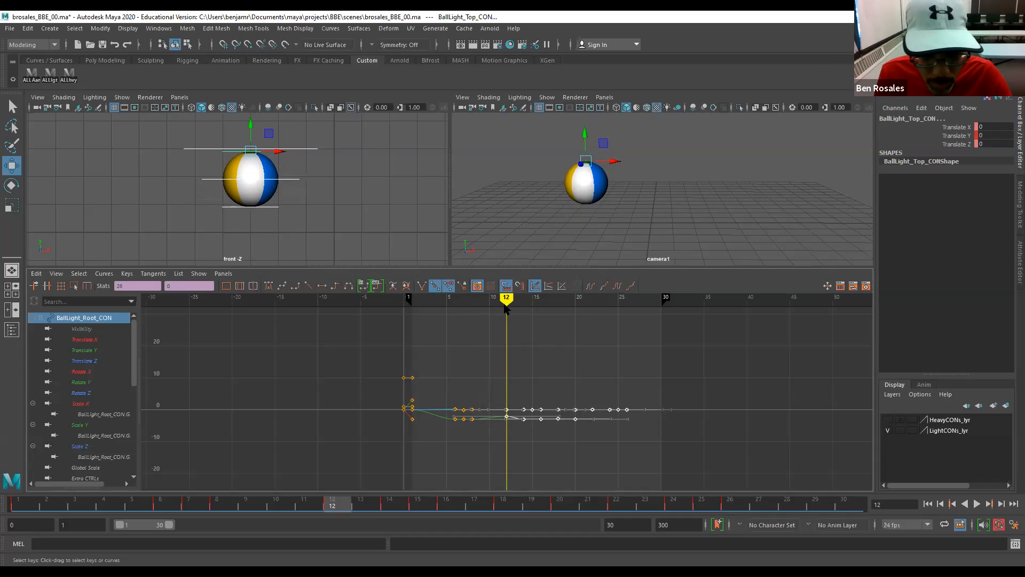
{"action": "key", "text": "alt+period"}
{"action": "key", "text": "alt+period"}
{"action": "key", "text": "alt+period"}
{"action": "key", "text": "alt+period"}
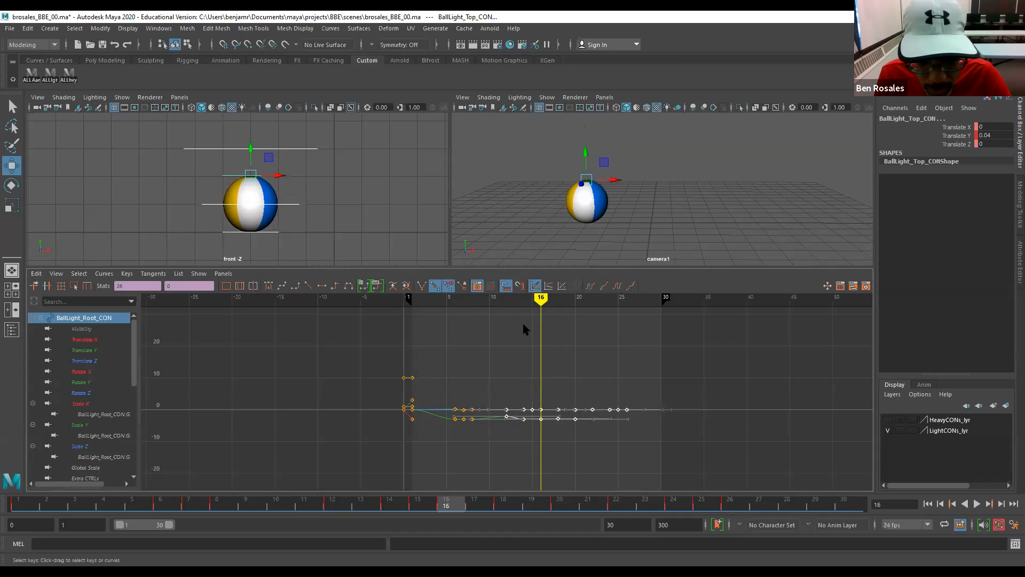
Reselect all light ball controls and shift their keys from frame 14 onward forward by 2 frames.
{"action": "left_click_drag", "start_coordinate": [559, 446], "coordinate": [494, 458]}
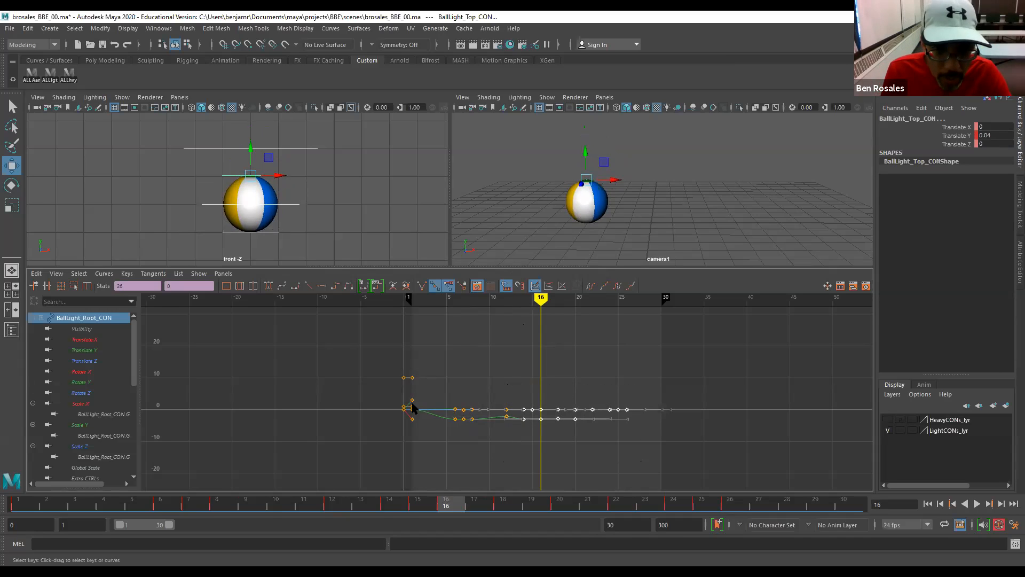
{"action": "left_click", "coordinate": [516, 432]}
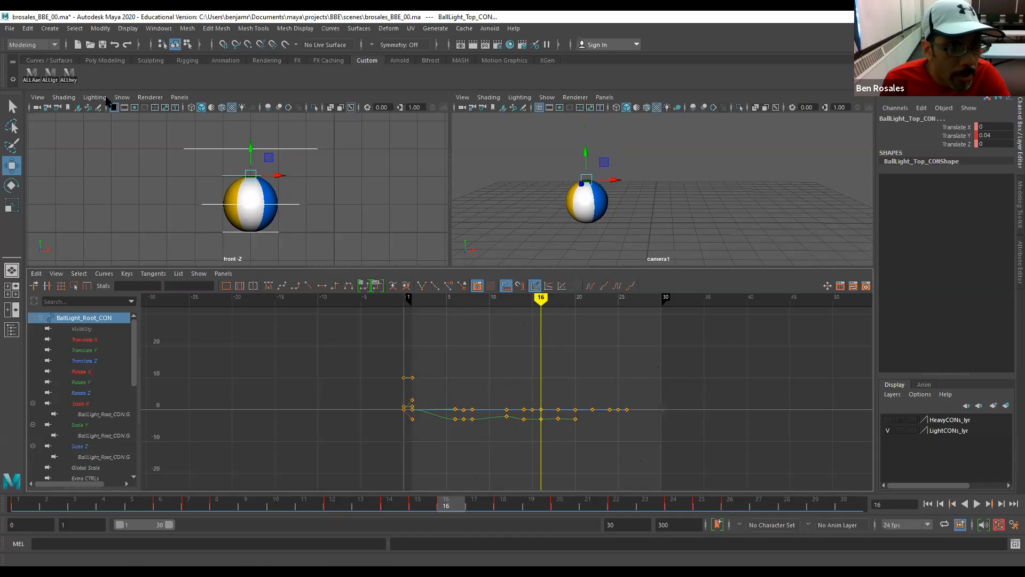
{"action": "left_click", "coordinate": [50, 76]}
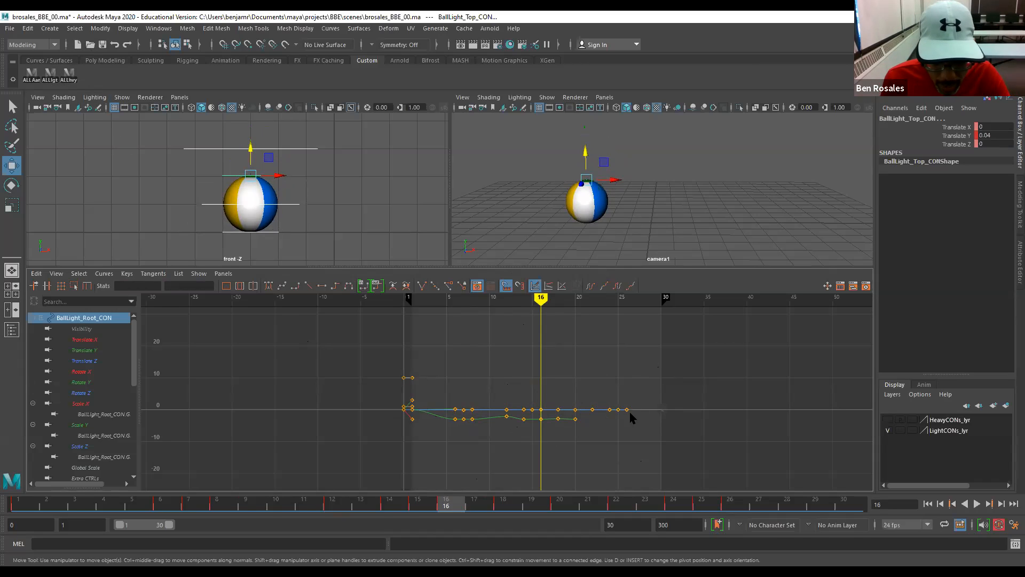
{"action": "left_click_drag", "start_coordinate": [630, 409], "coordinate": [516, 472]}
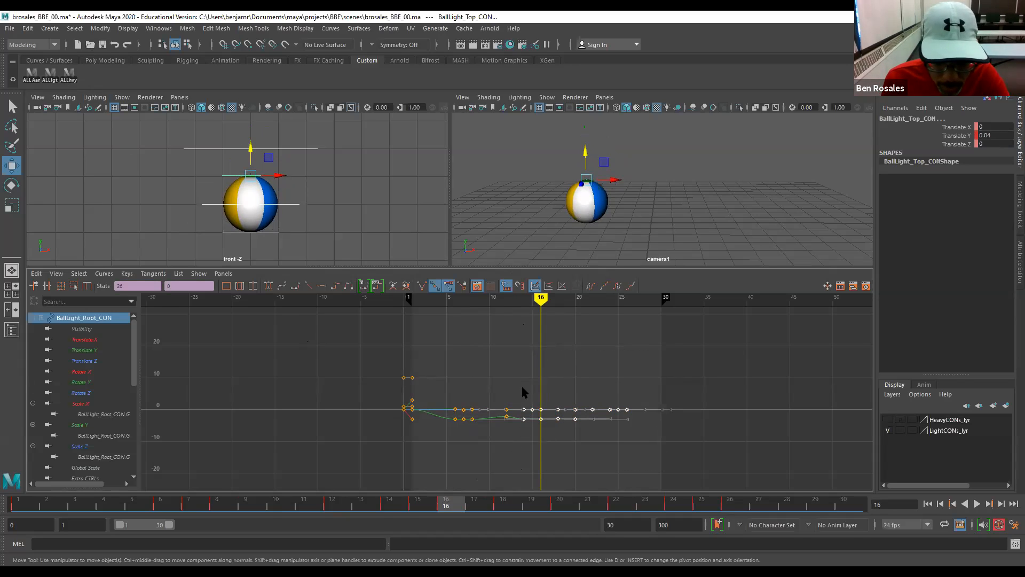
{"action": "key", "text": "comma"}
{"action": "key", "text": "comma"}
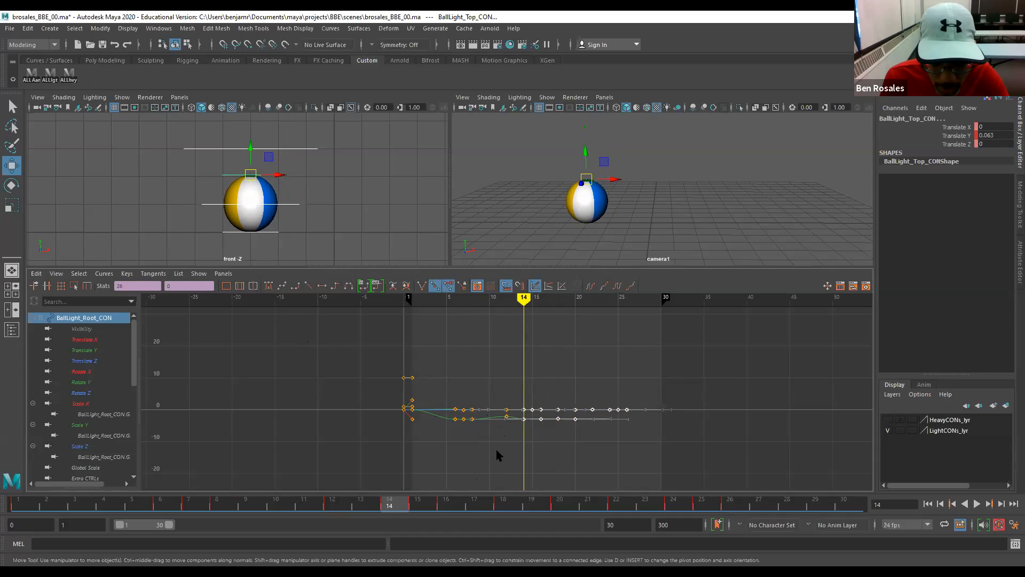
{"action": "middle_click_drag", "start_coordinate": [504, 453], "coordinate": [515, 455], "text": "shift"}
Review the retimed bounces by scrubbing back to frame 1 and stepping through to frame 20.
{"action": "key", "text": "alt+period"}
{"action": "key", "text": "alt+period"}
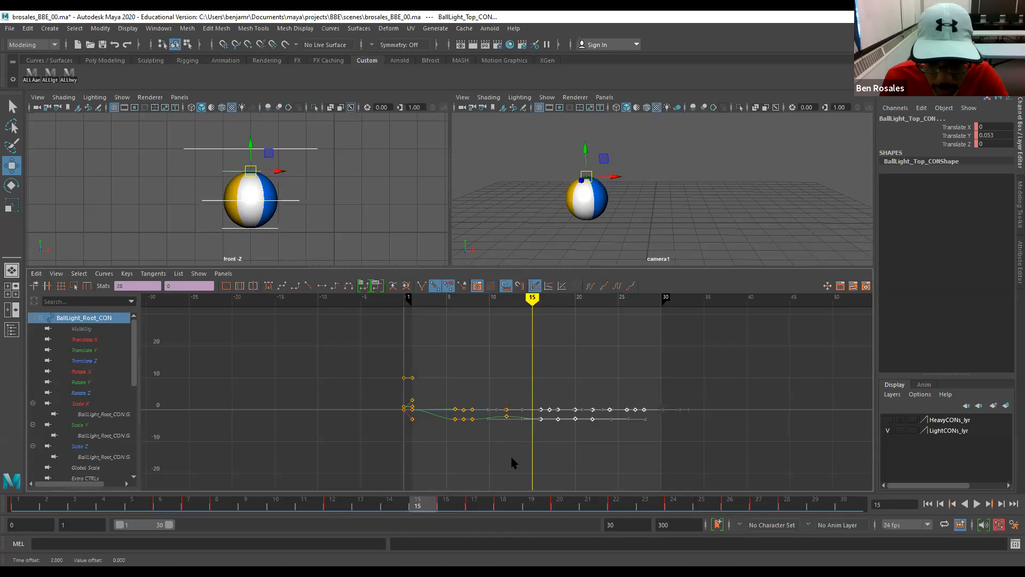
{"action": "left_click_drag", "start_coordinate": [447, 504], "coordinate": [16, 509]}
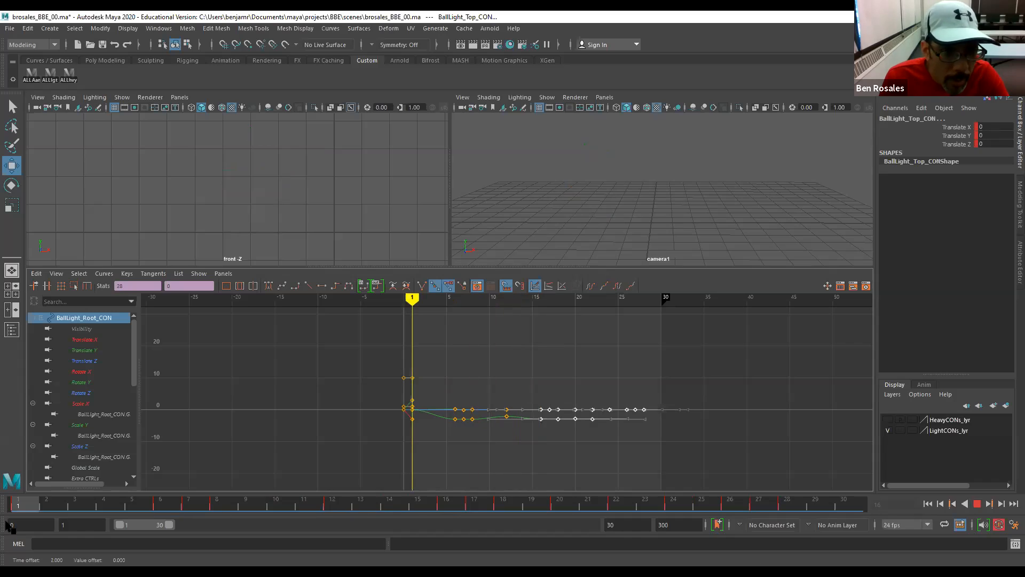
{"action": "middle_click_drag", "start_coordinate": [260, 174], "coordinate": [222, 222], "text": "alt"}
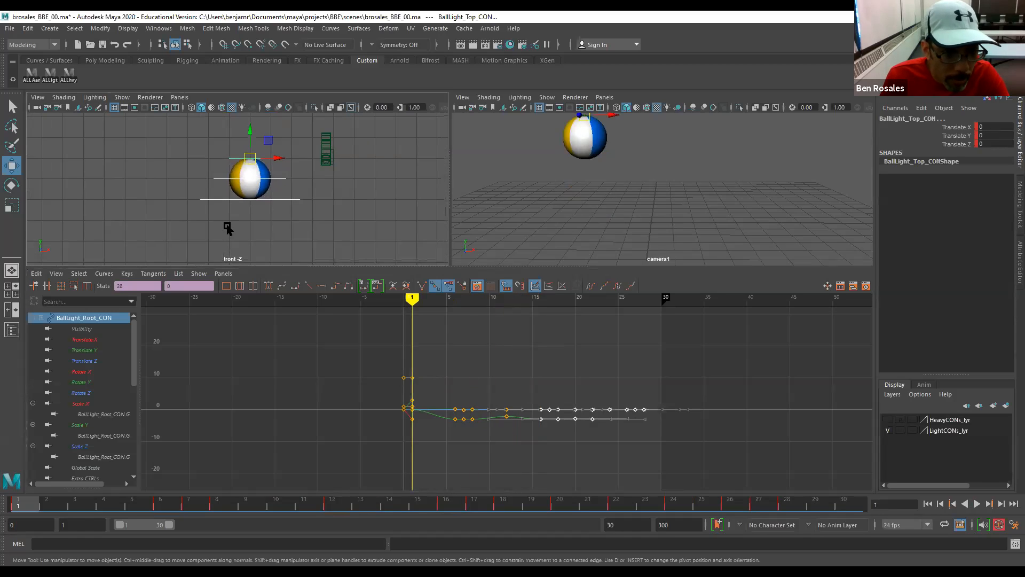
{"action": "key", "text": "alt+period"}
{"action": "key", "text": "alt+period"}
{"action": "key", "text": "alt+period"}
{"action": "key", "text": "alt+period"}
{"action": "key", "text": "alt+period"}
{"action": "key", "text": "alt+period"}
{"action": "key", "text": "alt+period"}
{"action": "key", "text": "alt+period"}
{"action": "key", "text": "alt+period"}
{"action": "key", "text": "alt+period"}
{"action": "key", "text": "alt+period"}
{"action": "key", "text": "alt+period"}
{"action": "key", "text": "alt+period"}
{"action": "key", "text": "alt+period"}
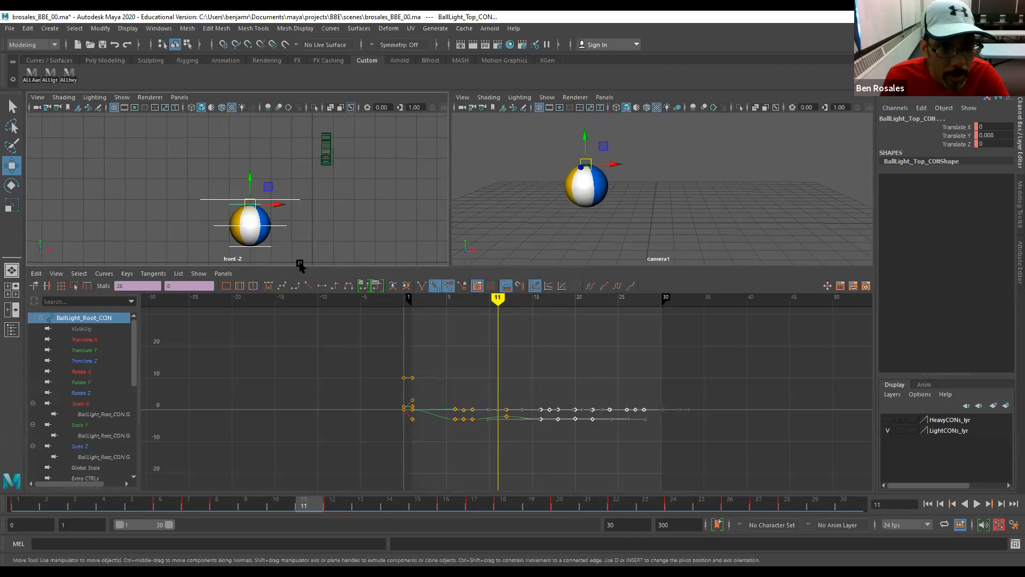
{"action": "key", "text": "alt+period"}
{"action": "key", "text": "alt+period"}
{"action": "key", "text": "alt+period"}
{"action": "key", "text": "alt+period"}
{"action": "key", "text": "alt+period"}
{"action": "key", "text": "alt+period"}
{"action": "key", "text": "alt+period"}
{"action": "key", "text": "alt+period"}
{"action": "key", "text": "alt+period"}
{"action": "key", "text": "alt+period"}
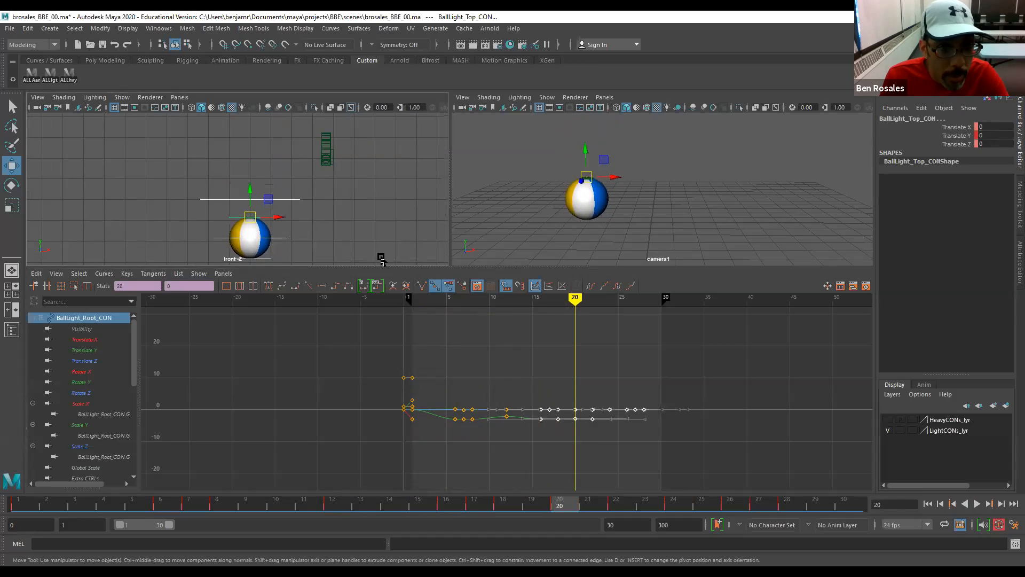
Step through the remaining frames to frame 30 and play back the animation to check the retimed bounces.
{"action": "key", "text": "alt+period"}
{"action": "key", "text": "alt+period"}
{"action": "key", "text": "alt+period"}
{"action": "key", "text": "alt+period"}
{"action": "key", "text": "alt+period"}
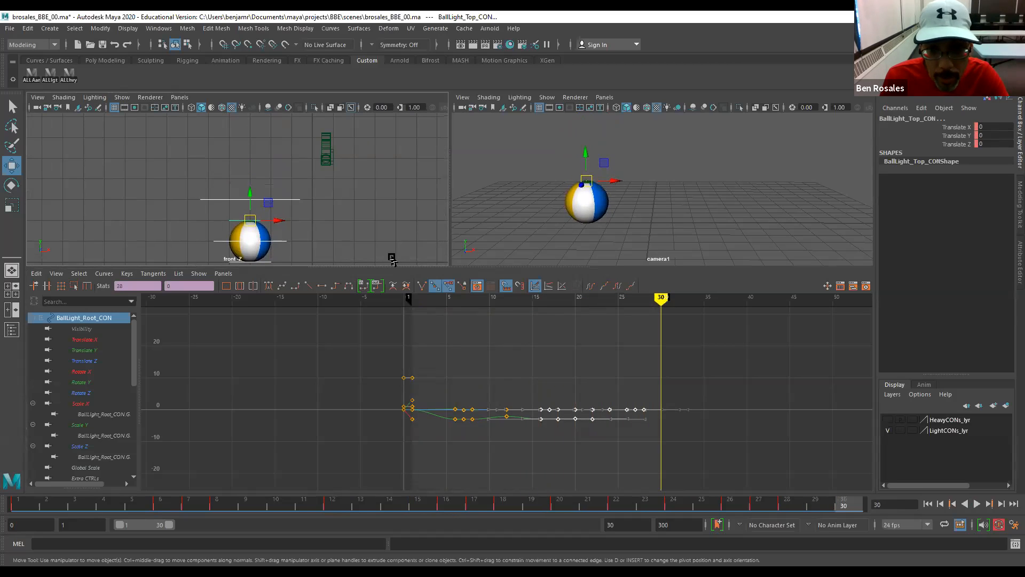
{"action": "key", "text": "alt+v"}
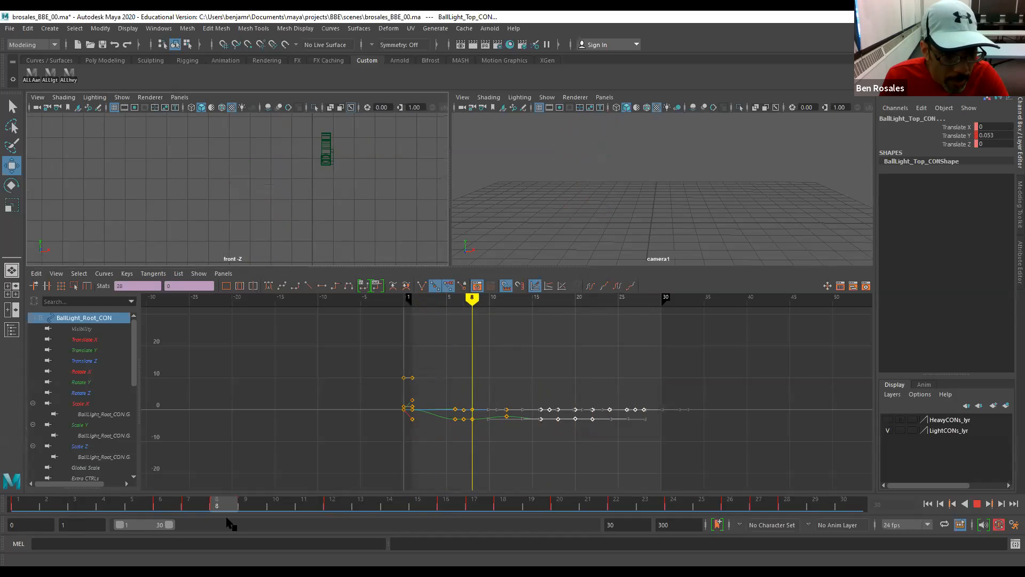
{"action": "key", "text": "alt+v"}
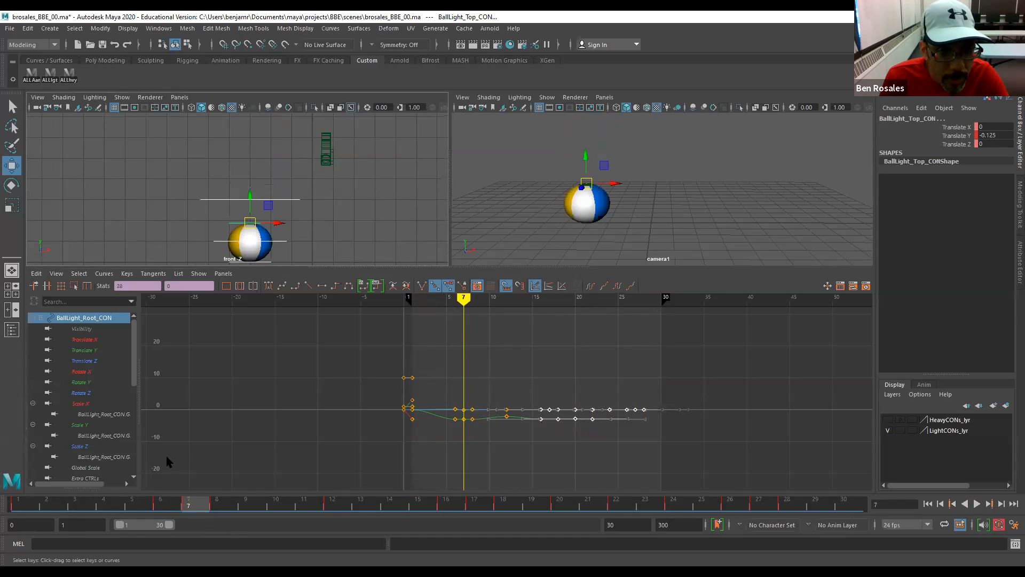
Raise the light ball's main control at frame 12 to a Translate Y of about -1.248 for a higher first bounce.
{"action": "left_click_drag", "start_coordinate": [207, 507], "coordinate": [246, 508]}
{"action": "key", "text": "alt+period"}
{"action": "key", "text": "alt+period"}
{"action": "key", "text": "alt+period"}
{"action": "key", "text": "alt+period"}
{"action": "key", "text": "alt+comma"}
{"action": "left_click", "coordinate": [208, 229]}
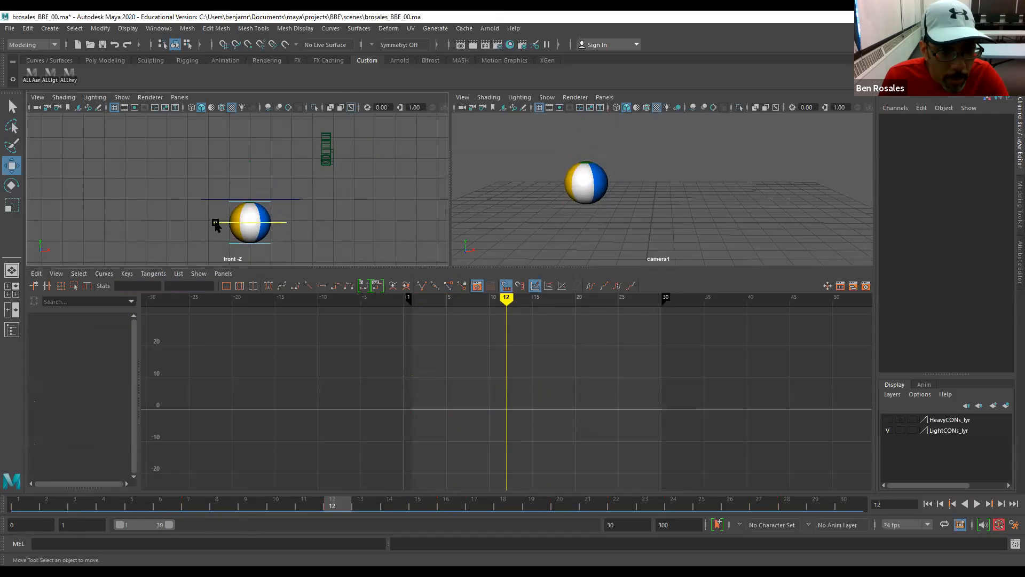
{"action": "left_click", "coordinate": [235, 213]}
{"action": "left_click_drag", "start_coordinate": [250, 196], "coordinate": [250, 177]}
{"action": "scroll", "coordinate": [449, 377], "scroll_direction": "down", "scroll_amount": 2}
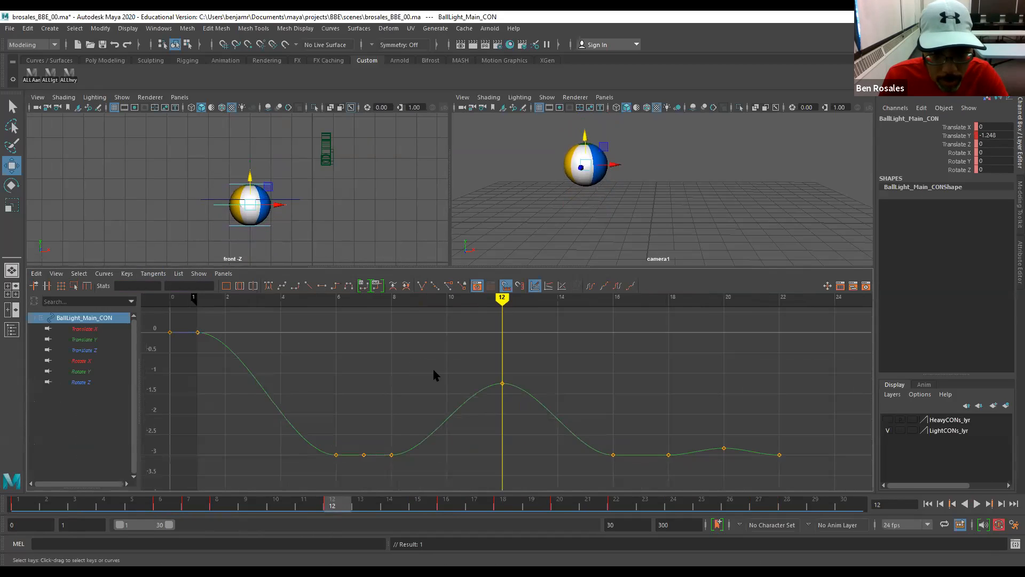
Raise the main control at frame 20 to a Translate Y of about -2.576 for a higher second bounce.
{"action": "key", "text": "alt+period"}
{"action": "key", "text": "alt+period"}
{"action": "key", "text": "alt+period"}
{"action": "key", "text": "alt+period"}
{"action": "key", "text": "alt+period"}
{"action": "key", "text": "alt+period"}
{"action": "key", "text": "alt+period"}
{"action": "key", "text": "alt+period"}
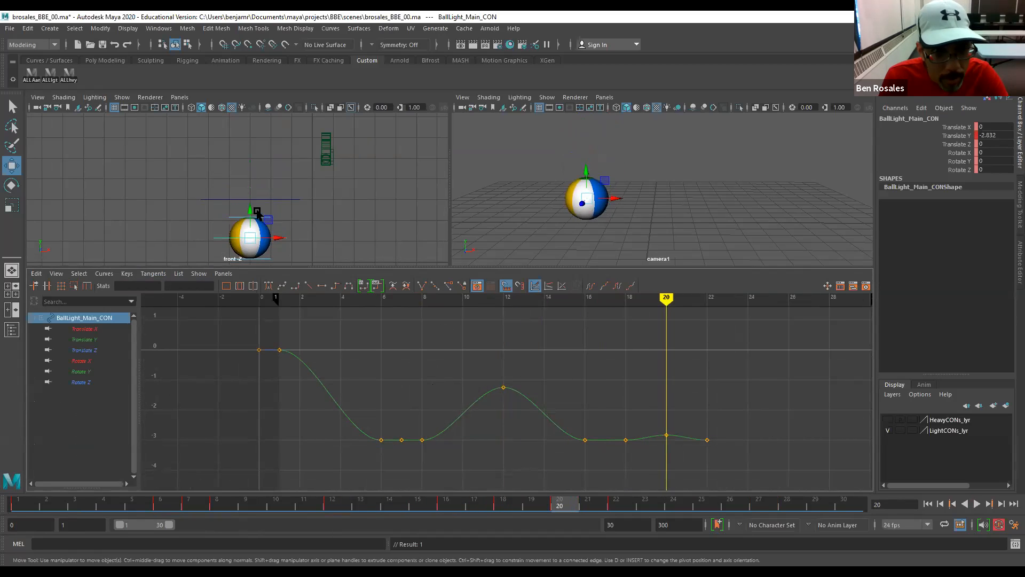
{"action": "left_click_drag", "start_coordinate": [249, 214], "coordinate": [247, 205]}
Check the neighbouring keys, and raise the second bounce's peak key at frame 20 further to a Translate Y of about -2.271.
{"action": "key", "text": "comma"}
{"action": "key", "text": "comma"}
{"action": "key", "text": "comma"}
{"action": "key", "text": "period"}
{"action": "key", "text": "period"}
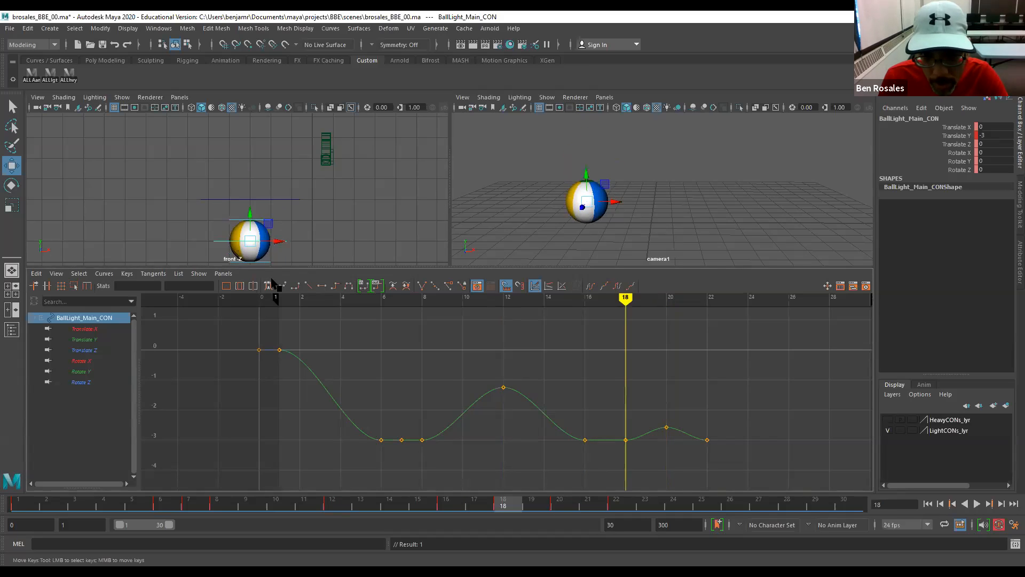
{"action": "key", "text": "period"}
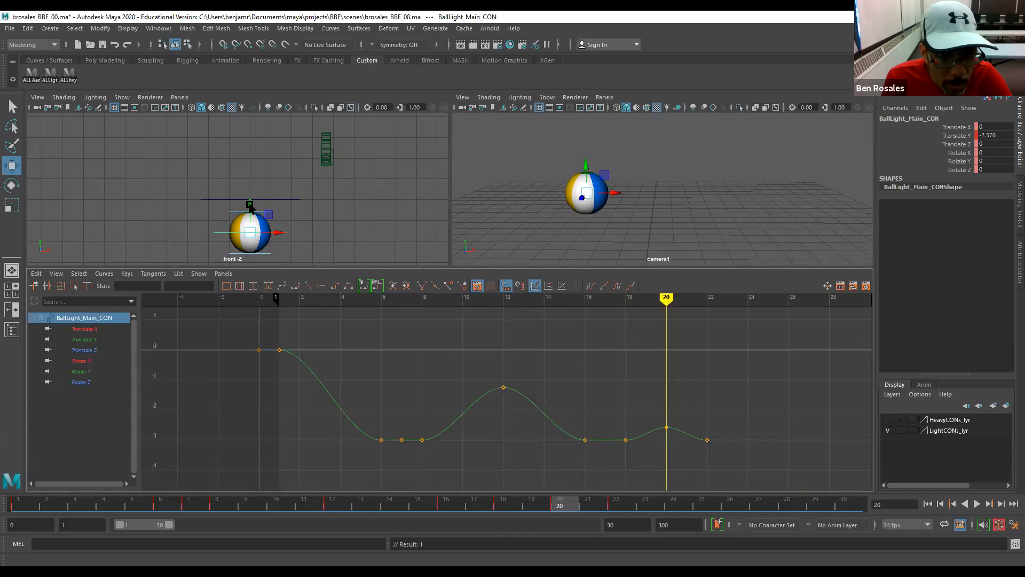
{"action": "left_click_drag", "start_coordinate": [249, 206], "coordinate": [249, 201]}
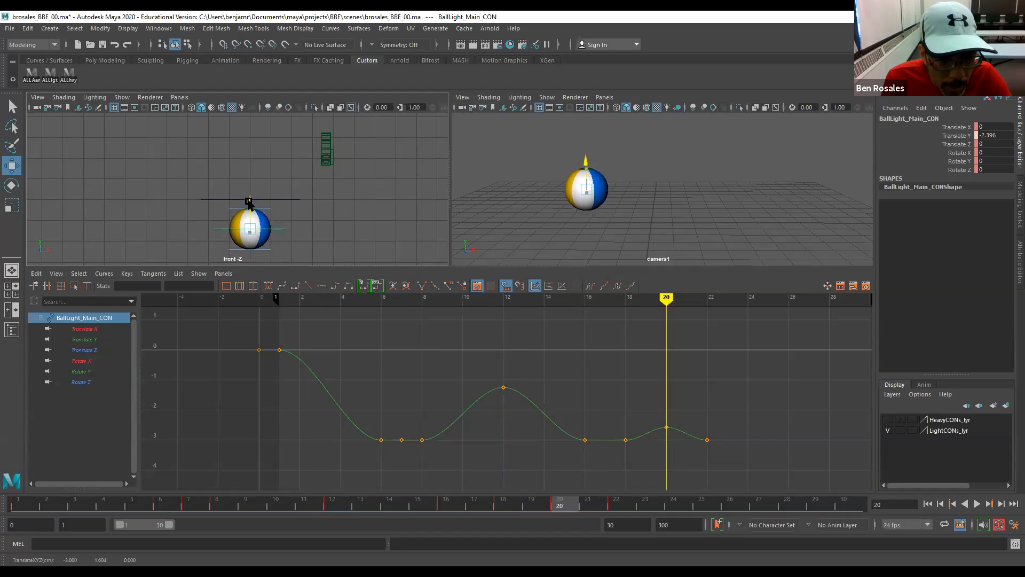
{"action": "left_click_drag", "start_coordinate": [638, 396], "coordinate": [671, 426]}
{"action": "middle_click_drag", "start_coordinate": [649, 418], "coordinate": [649, 406]}
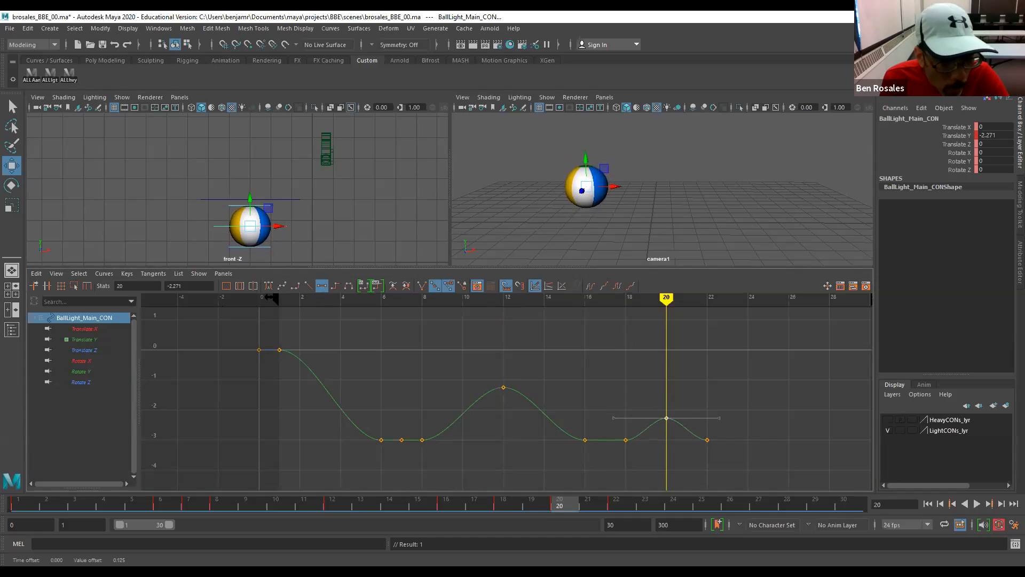
{"action": "left_click", "coordinate": [188, 285]}
{"action": "left_click", "coordinate": [997, 136]}
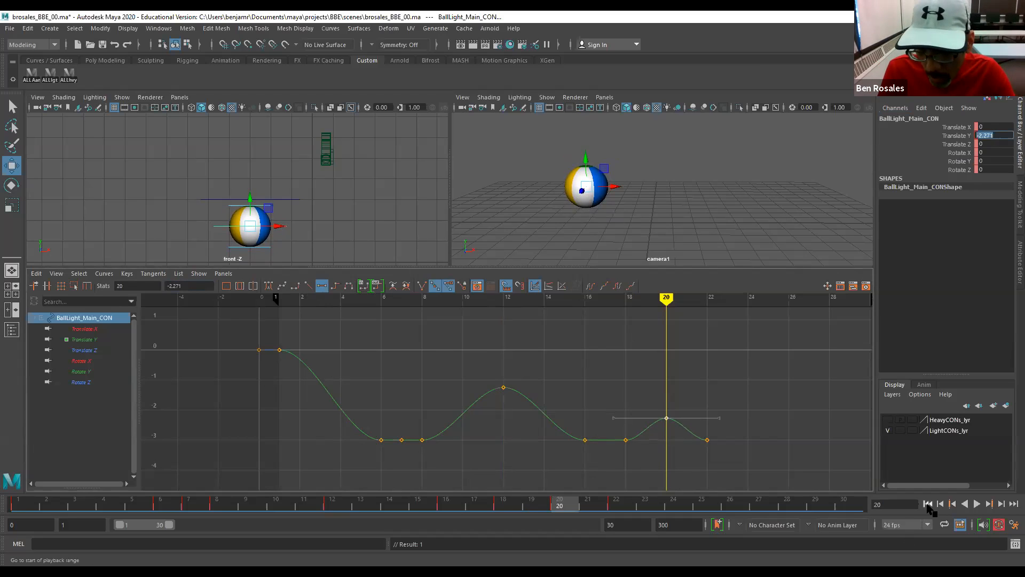
Return to frame 1 and step through the ball's drop up to the ground contact at frame 7.
{"action": "left_click", "coordinate": [928, 504]}
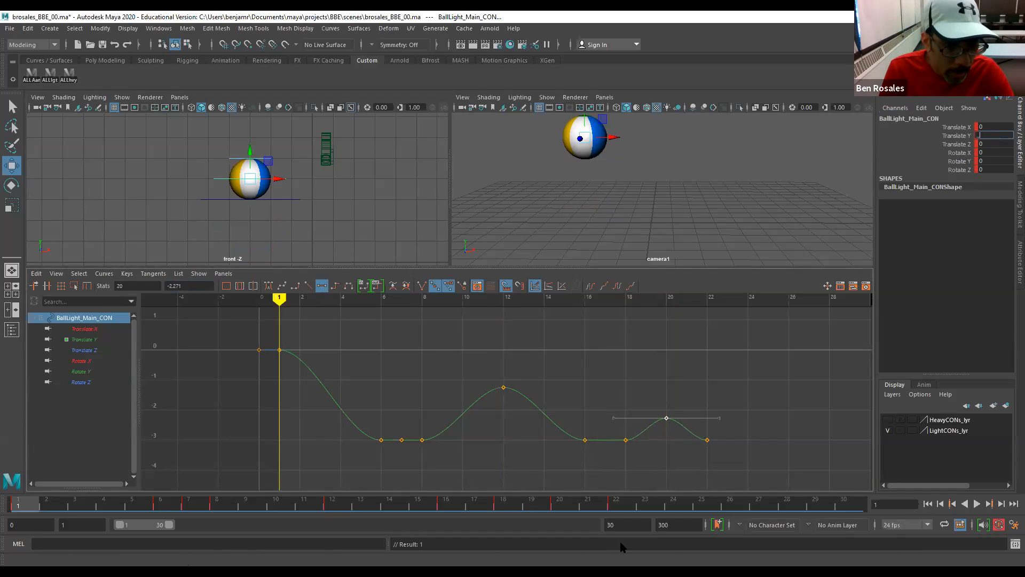
{"action": "middle_click_drag", "start_coordinate": [282, 177], "coordinate": [261, 181], "text": "alt"}
{"action": "key", "text": "alt+period"}
{"action": "key", "text": "alt+period"}
{"action": "key", "text": "alt+period"}
{"action": "key", "text": "alt+period"}
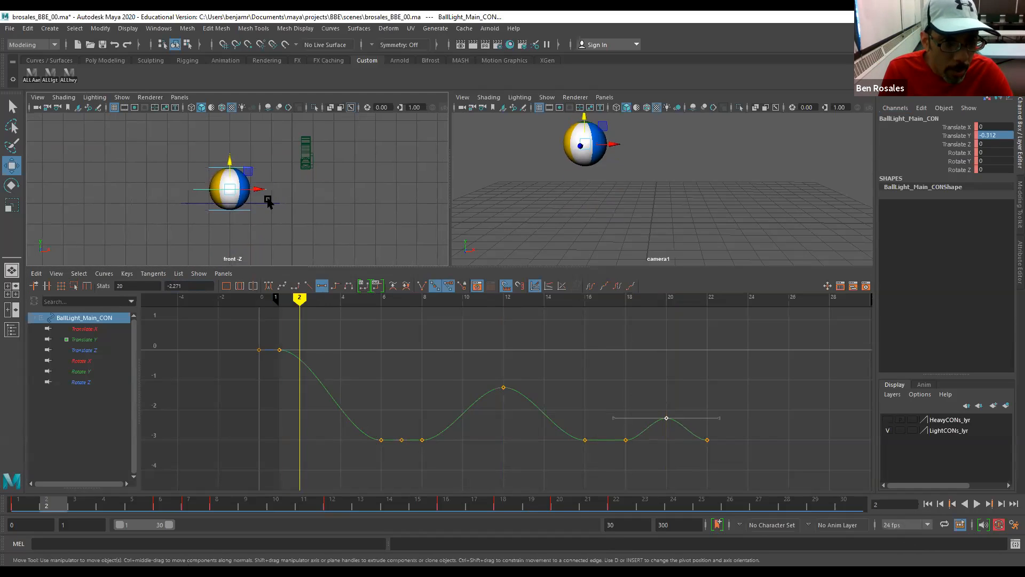
{"action": "key", "text": "alt+period"}
{"action": "key", "text": "alt+period"}
{"action": "right_click_drag", "start_coordinate": [255, 200], "coordinate": [216, 197], "text": "alt"}
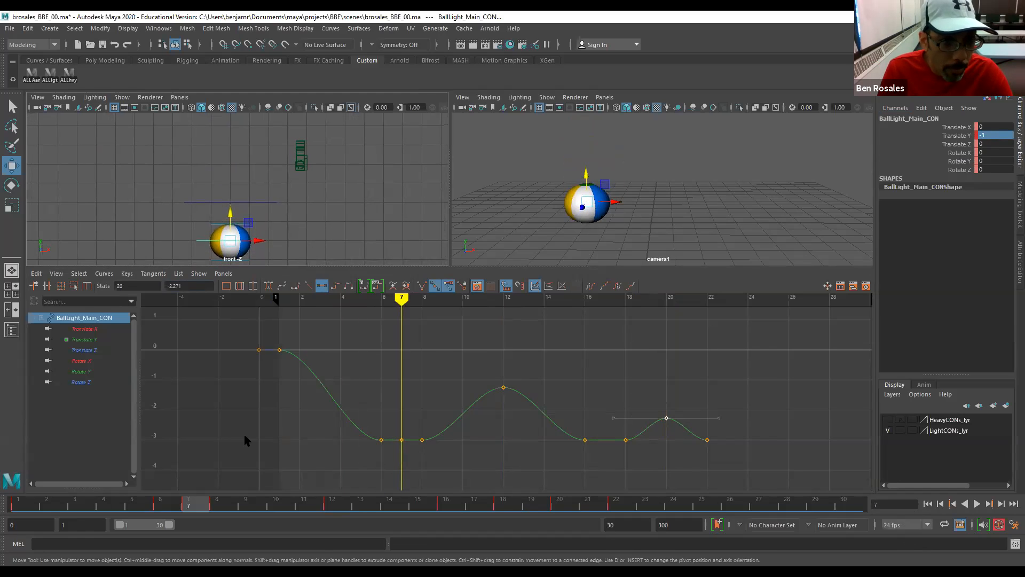
Step frame by frame from the start through frame 29 to review both bounce heights.
{"action": "left_click_drag", "start_coordinate": [193, 502], "coordinate": [24, 504]}
{"action": "key", "text": "alt+period"}
{"action": "key", "text": "alt+period"}
{"action": "key", "text": "alt+period"}
{"action": "key", "text": "alt+period"}
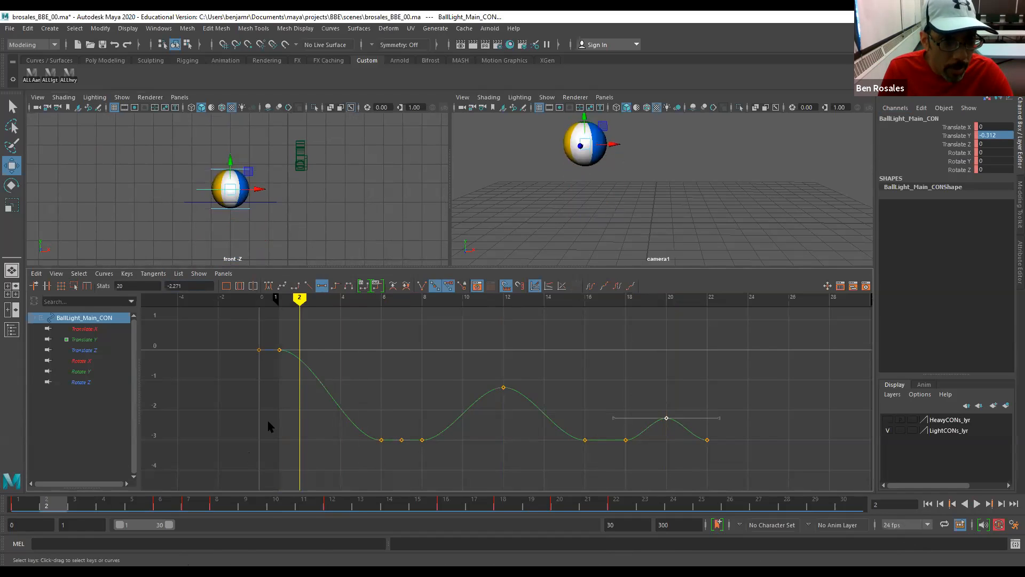
{"action": "key", "text": "alt+period"}
{"action": "key", "text": "alt+period"}
{"action": "key", "text": "alt+period"}
{"action": "key", "text": "alt+period"}
{"action": "key", "text": "alt+period"}
{"action": "key", "text": "alt+period"}
{"action": "key", "text": "alt+period"}
{"action": "key", "text": "alt+period"}
{"action": "key", "text": "alt+period"}
{"action": "key", "text": "alt+period"}
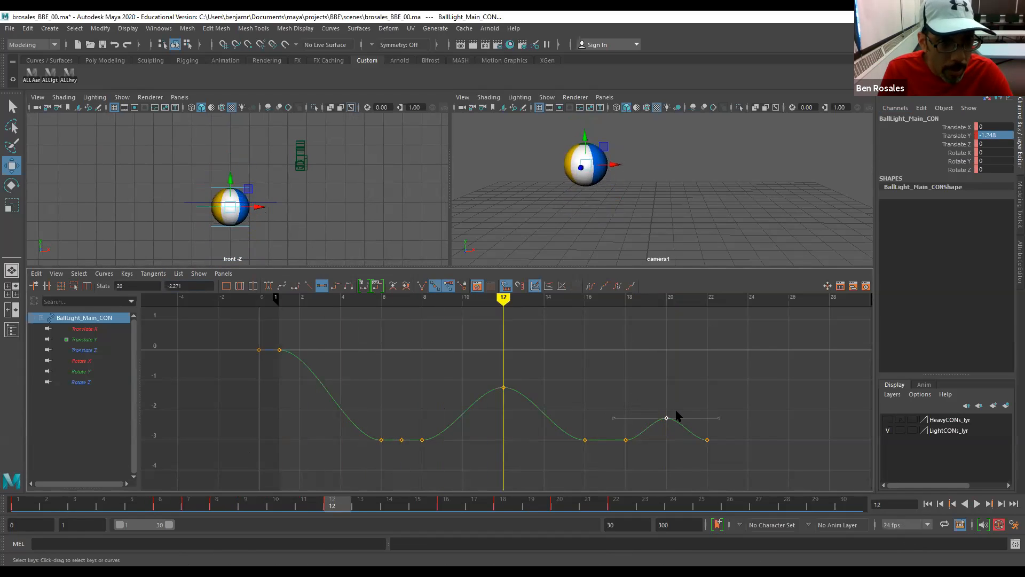
{"action": "key", "text": "alt+period"}
{"action": "key", "text": "alt+period"}
{"action": "key", "text": "alt+period"}
{"action": "key", "text": "alt+period"}
{"action": "key", "text": "alt+period"}
{"action": "key", "text": "alt+period"}
{"action": "key", "text": "alt+period"}
{"action": "key", "text": "alt+period"}
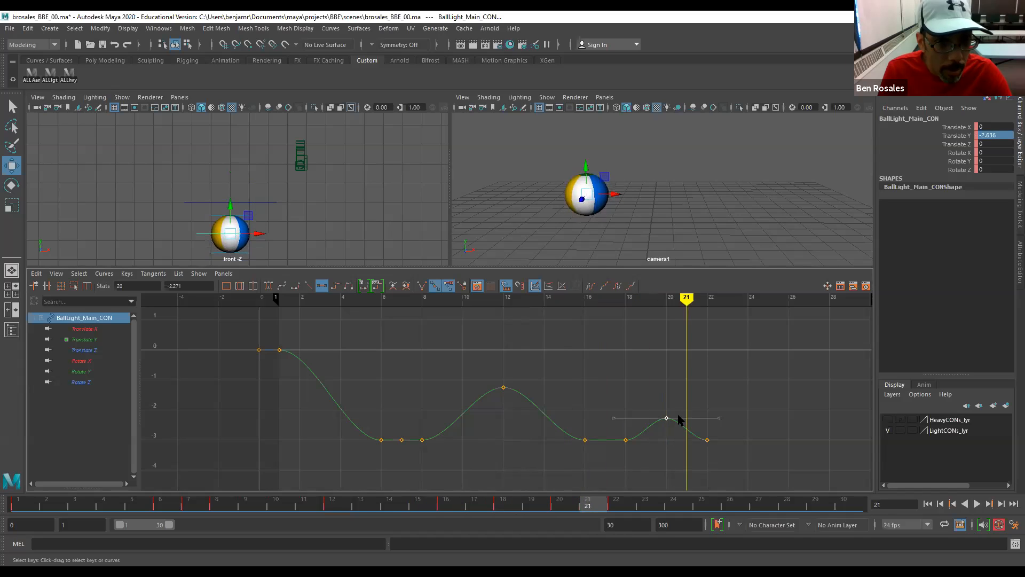
{"action": "key", "text": "alt+period"}
{"action": "key", "text": "alt+period"}
{"action": "key", "text": "alt+period"}
{"action": "key", "text": "alt+period"}
{"action": "key", "text": "alt+period"}
{"action": "key", "text": "alt+period"}
{"action": "key", "text": "alt+period"}
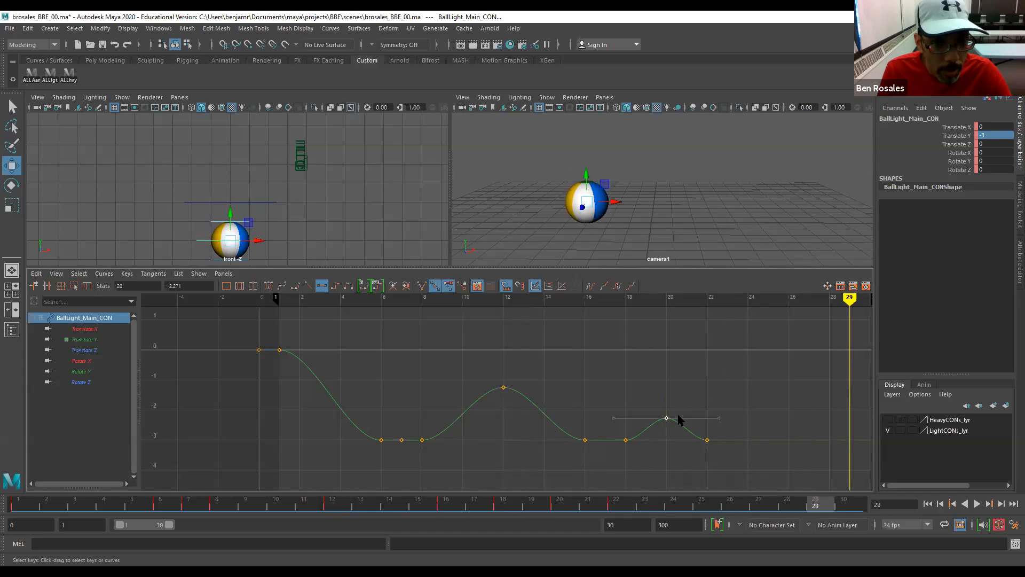
Scrub back to the start and play the animation, stopping at frame 7.
{"action": "mouse_move", "coordinate": [625, 504]}
{"action": "left_mouse_down"}
{"action": "mouse_move", "coordinate": [397, 506]}
{"action": "mouse_move", "coordinate": [532, 540]}
{"action": "left_mouse_up"}
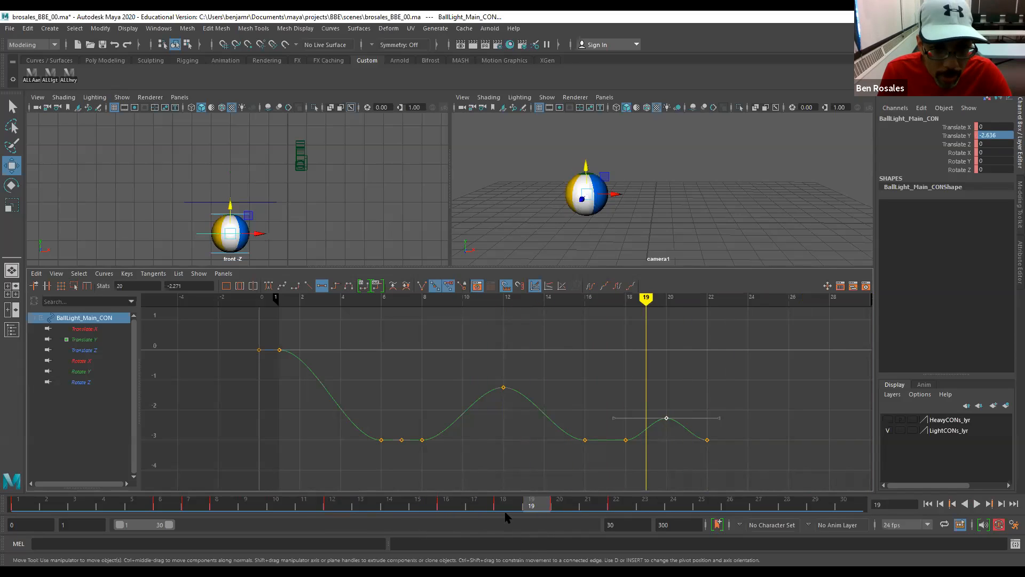
{"action": "left_click_drag", "start_coordinate": [500, 503], "coordinate": [5, 521]}
{"action": "key", "text": "alt+v"}
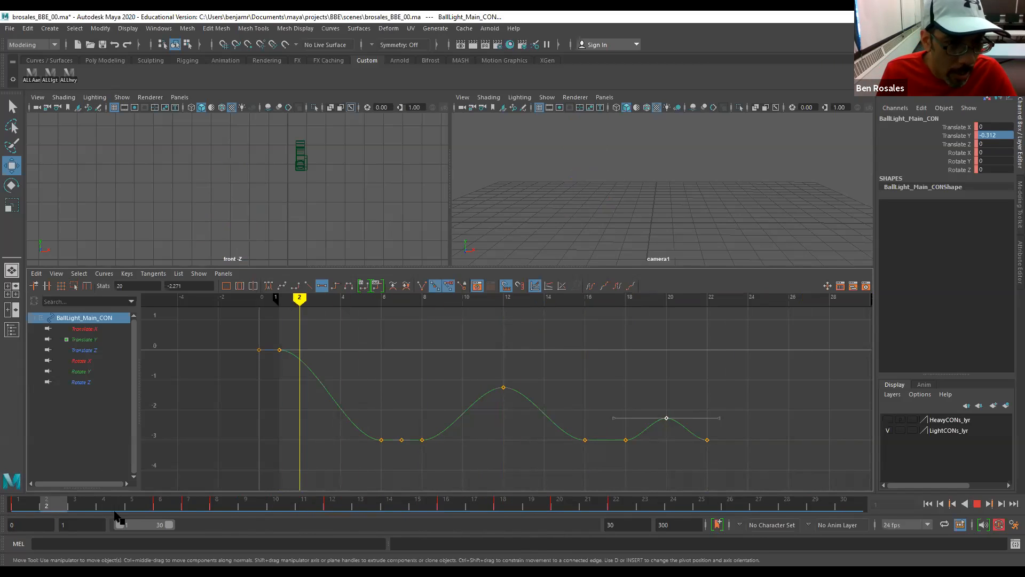
{"action": "left_click_drag", "start_coordinate": [207, 519], "coordinate": [206, 518]}
Compare the animation curves of all light ball controls with those of the main control alone.
{"action": "left_click", "coordinate": [49, 74]}
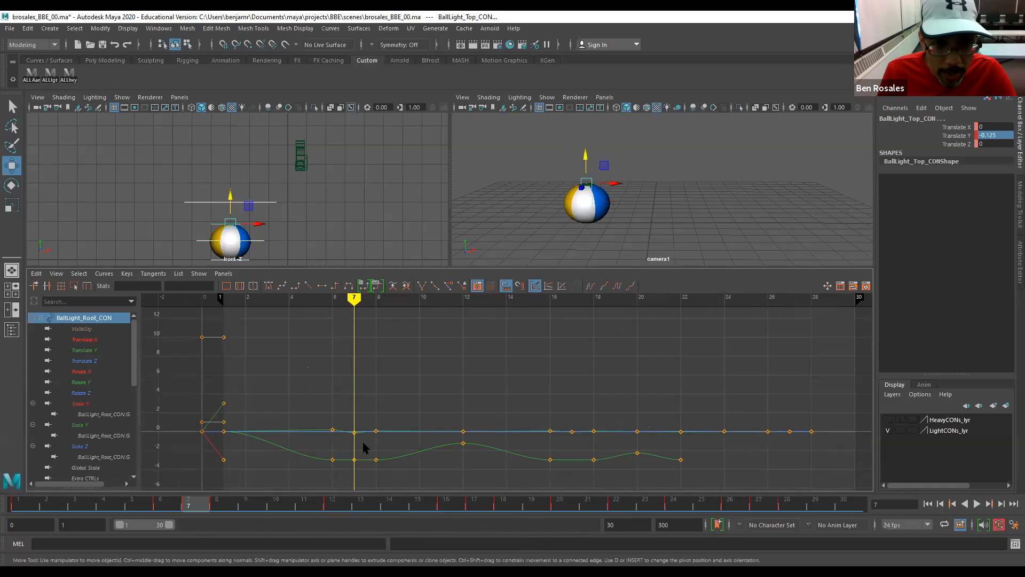
{"action": "scroll", "coordinate": [542, 427], "scroll_direction": "down", "scroll_amount": 4}
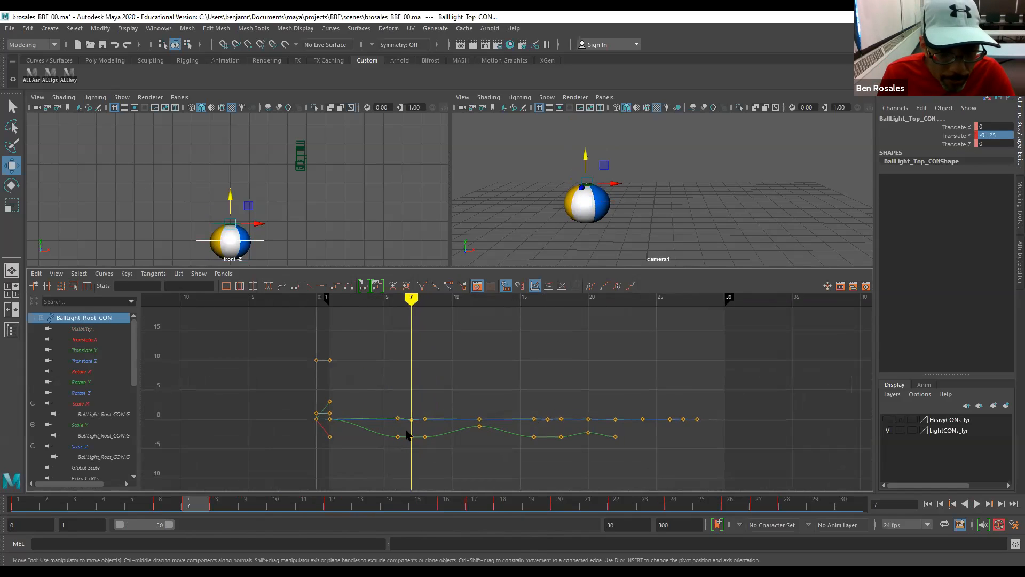
{"action": "scroll", "coordinate": [357, 419], "scroll_direction": "down", "scroll_amount": 3}
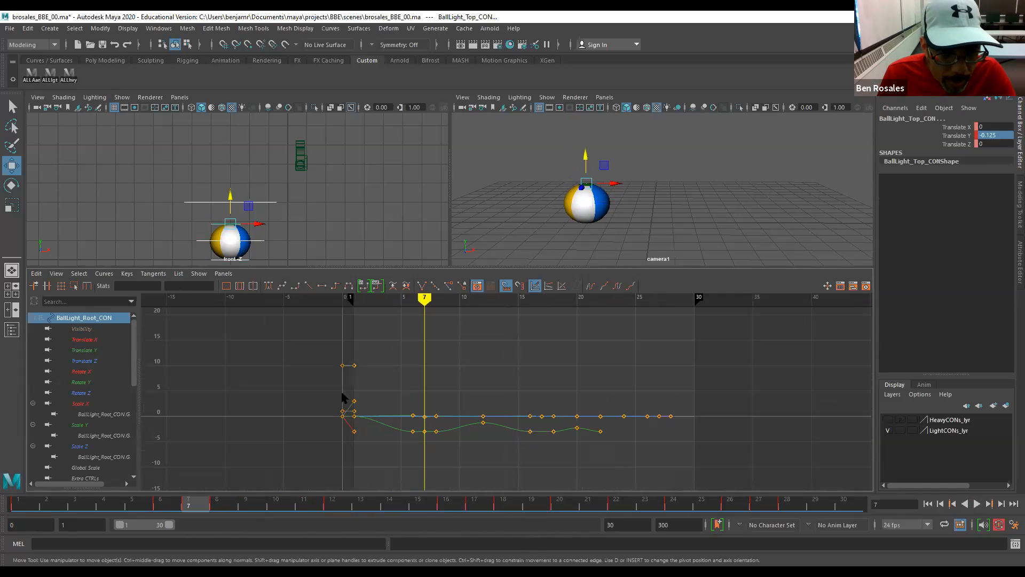
{"action": "left_click", "coordinate": [199, 243]}
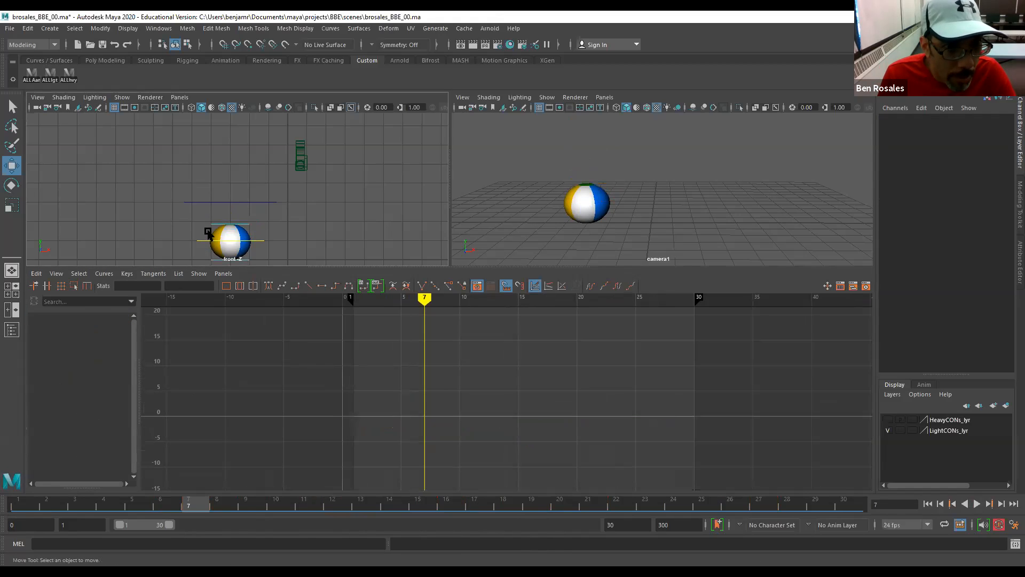
{"action": "left_click", "coordinate": [200, 243]}
{"action": "scroll", "coordinate": [507, 342], "scroll_direction": "down", "scroll_amount": 3}
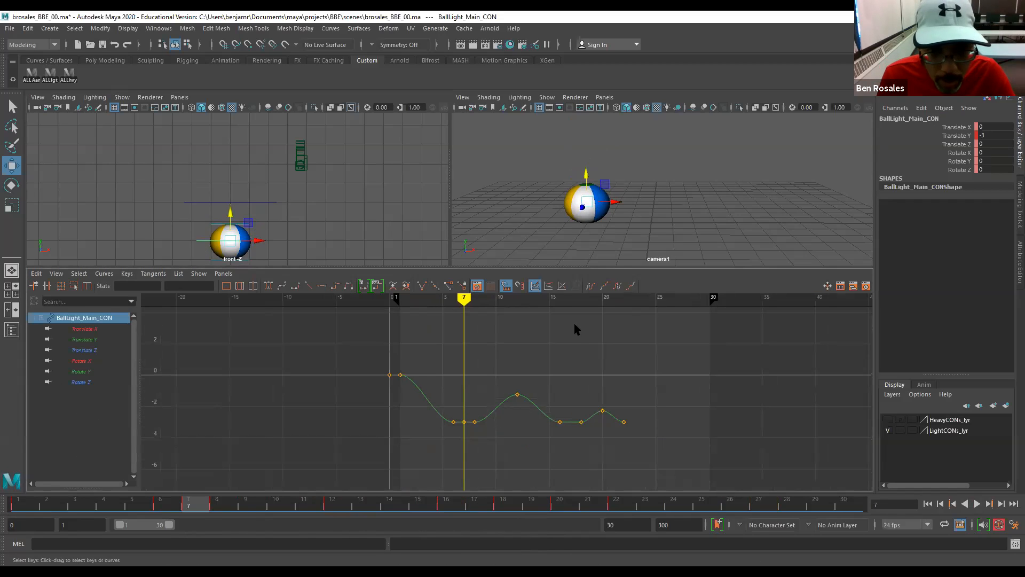
{"action": "scroll", "coordinate": [457, 377], "scroll_direction": "up", "scroll_amount": 2}
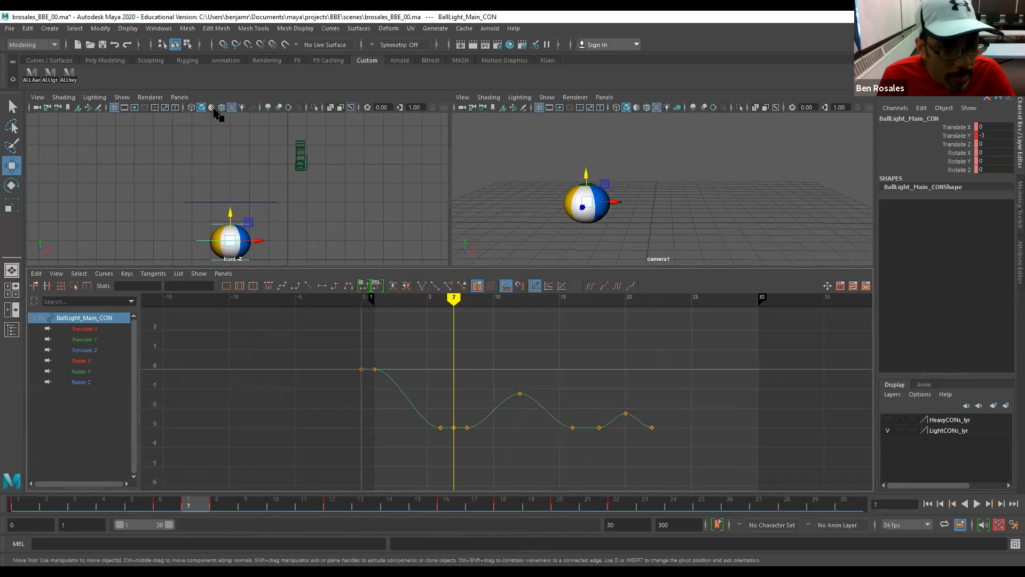
Select all light ball controls and key every channel at the existing key frames 6, 7 and 8.
{"action": "left_click", "coordinate": [50, 76]}
{"action": "scroll", "coordinate": [533, 417], "scroll_direction": "down", "scroll_amount": 3}
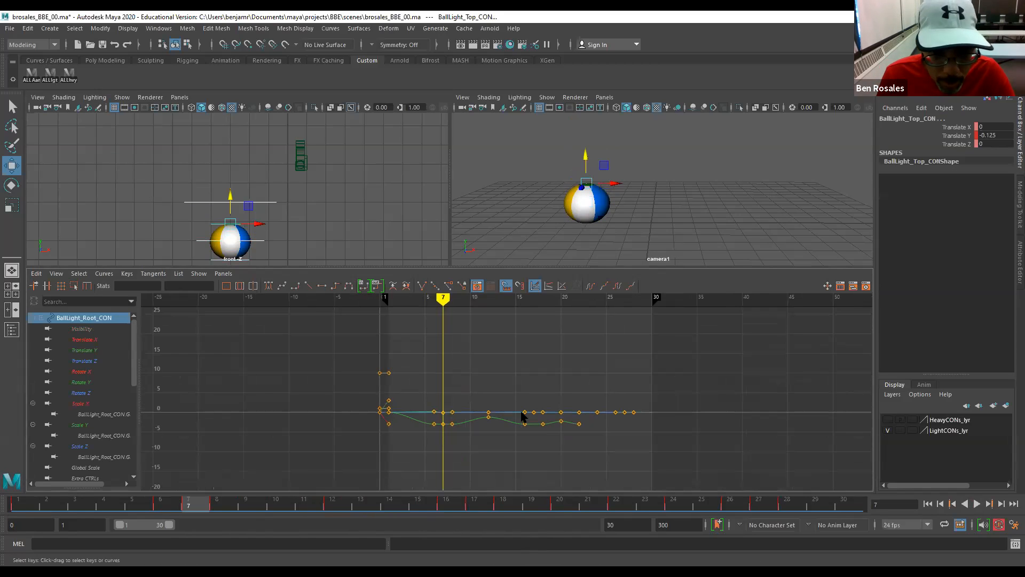
{"action": "scroll", "coordinate": [475, 416], "scroll_direction": "up", "scroll_amount": 3}
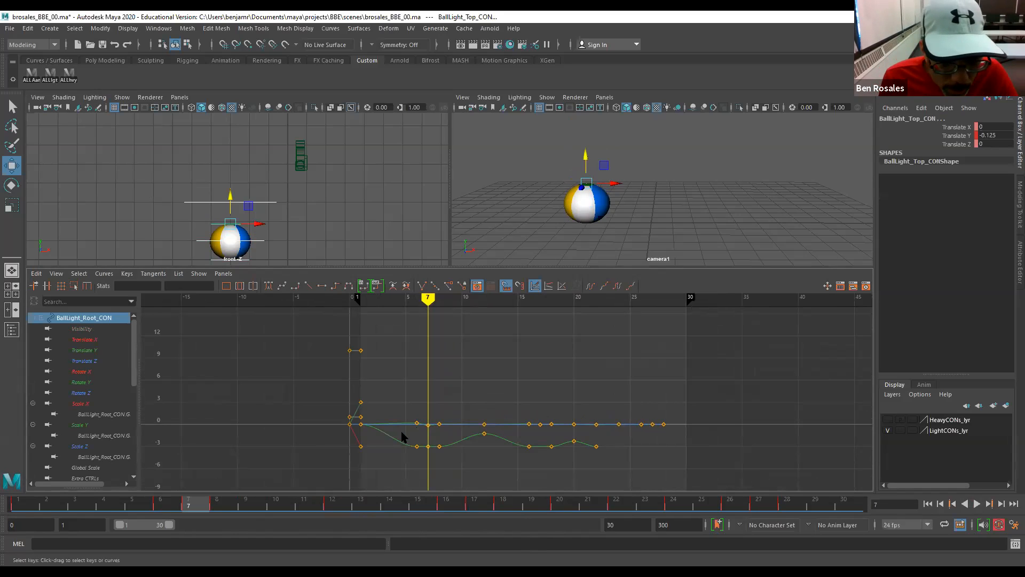
{"action": "key", "text": "alt+comma"}
{"action": "key", "text": "comma"}
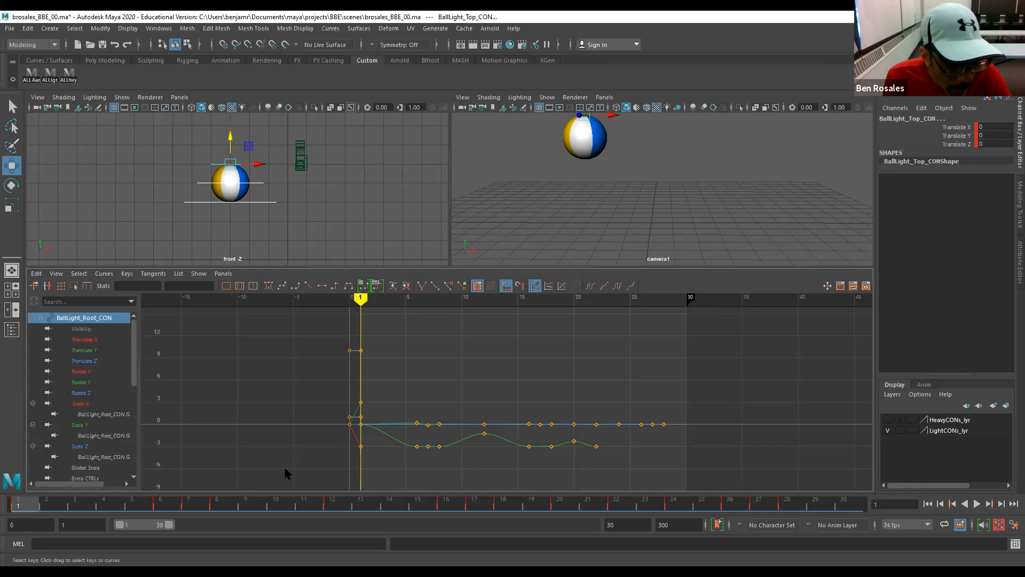
{"action": "key", "text": "period"}
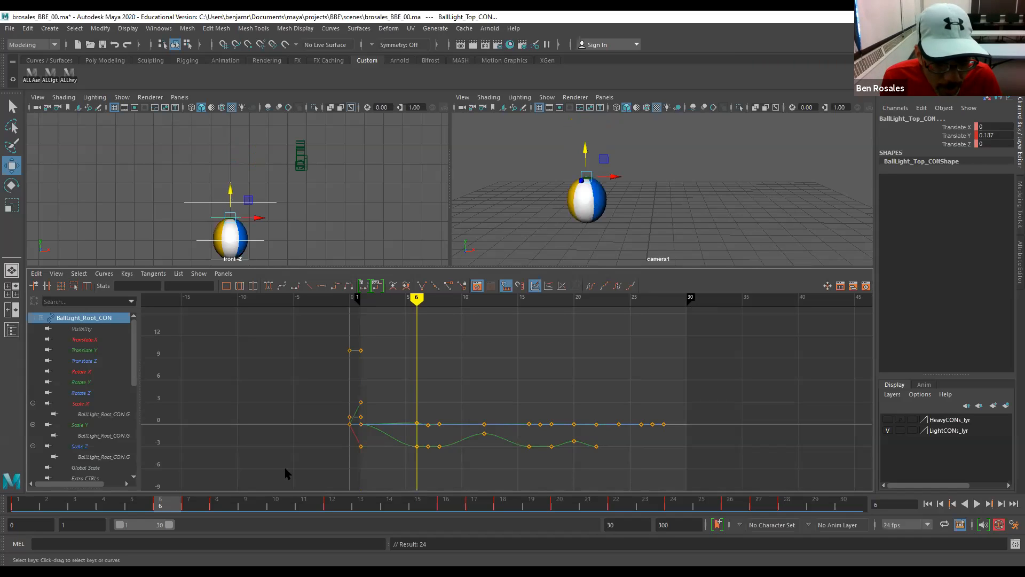
{"action": "key", "text": "s"}
{"action": "key", "text": "period"}
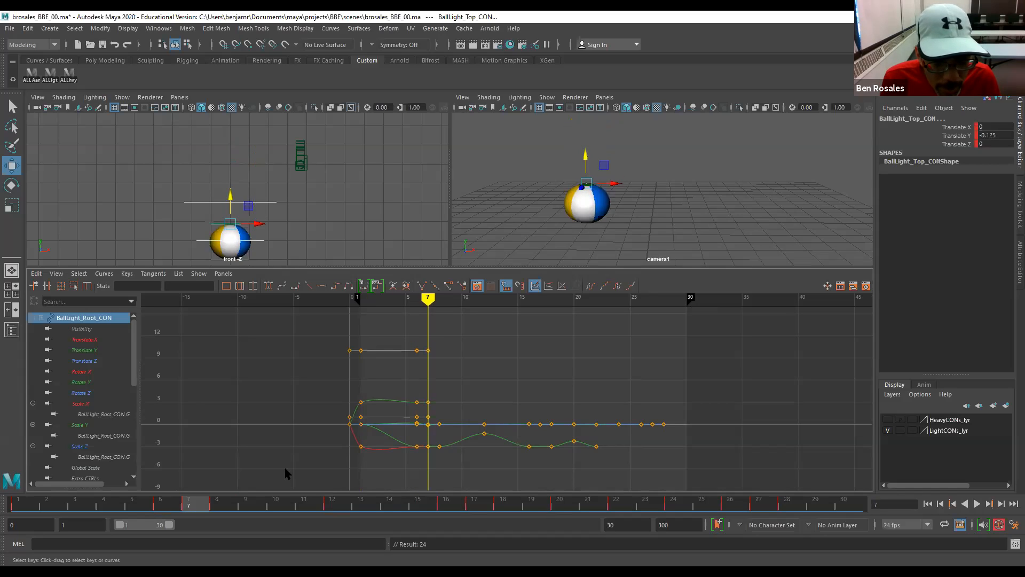
{"action": "key", "text": "period"}
{"action": "key", "text": "period"}
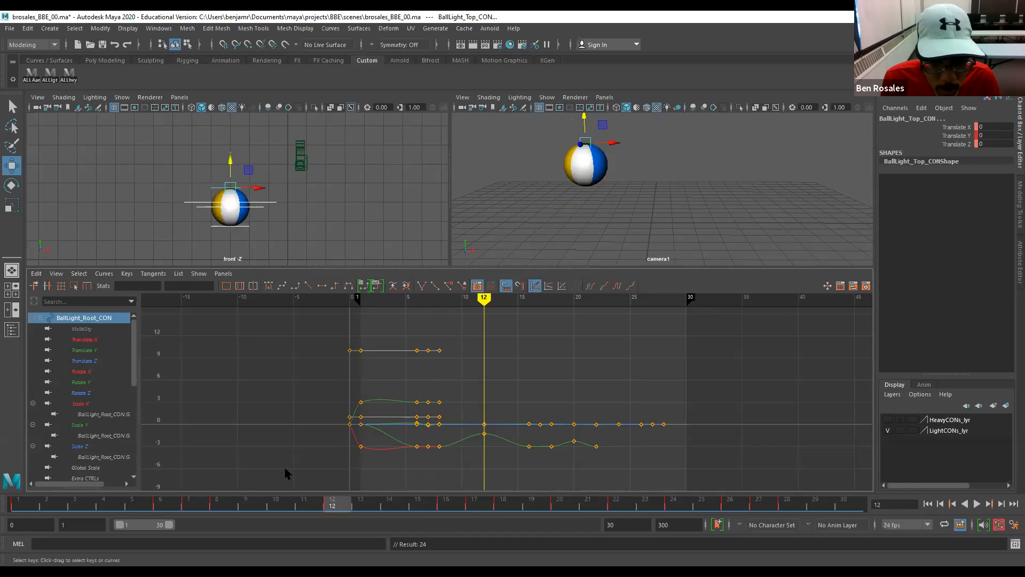
Key every channel of all light ball controls at each existing key frame from 12 through 28.
{"action": "key", "text": "s"}
{"action": "key", "text": "period"}
{"action": "key", "text": "s"}
{"action": "key", "text": "period"}
{"action": "key", "text": "period"}
{"action": "key", "text": "s"}
{"action": "key", "text": "period"}
{"action": "key", "text": "s"}
{"action": "key", "text": "period"}
{"action": "key", "text": "s"}
{"action": "key", "text": "period"}
{"action": "key", "text": "s"}
{"action": "key", "text": "period"}
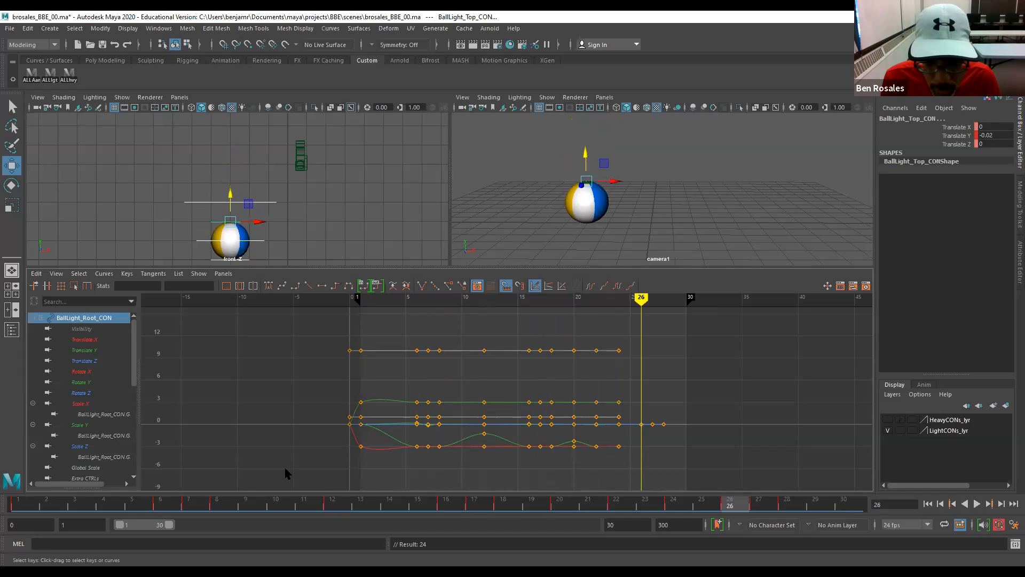
{"action": "key", "text": "period"}
{"action": "key", "text": "s"}
{"action": "key", "text": "period"}
{"action": "key", "text": "s"}
Return to frame 1 and play the animation with the light ball's root control selected, and again with its main control selected.
{"action": "key", "text": "alt+shift+v"}
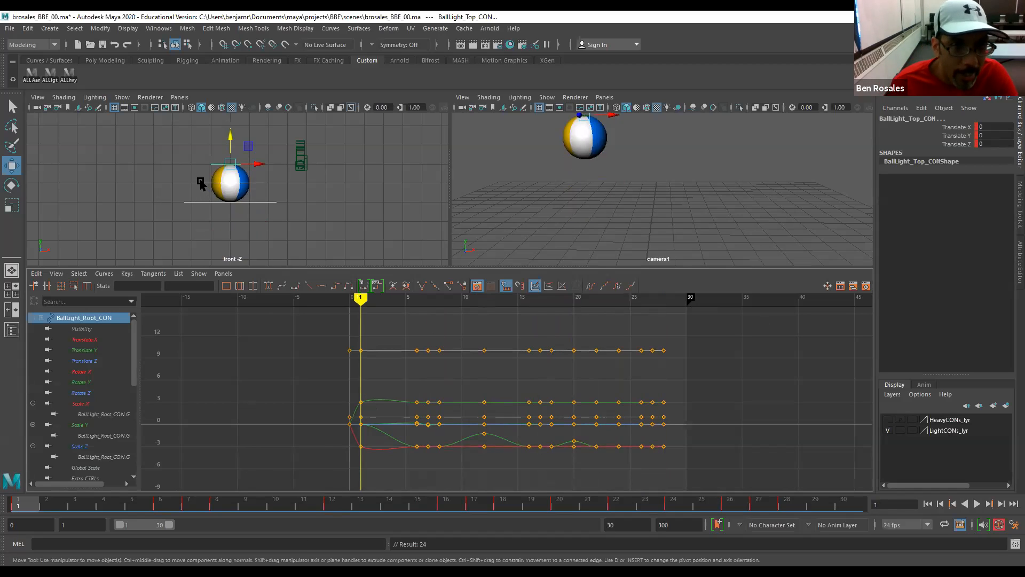
{"action": "left_click", "coordinate": [182, 202]}
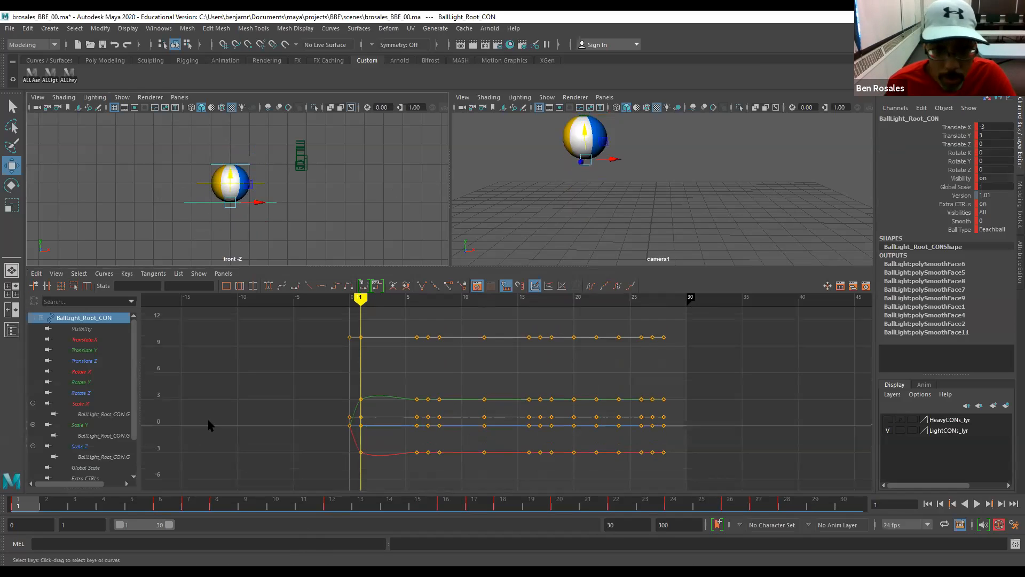
{"action": "key", "text": "alt+v"}
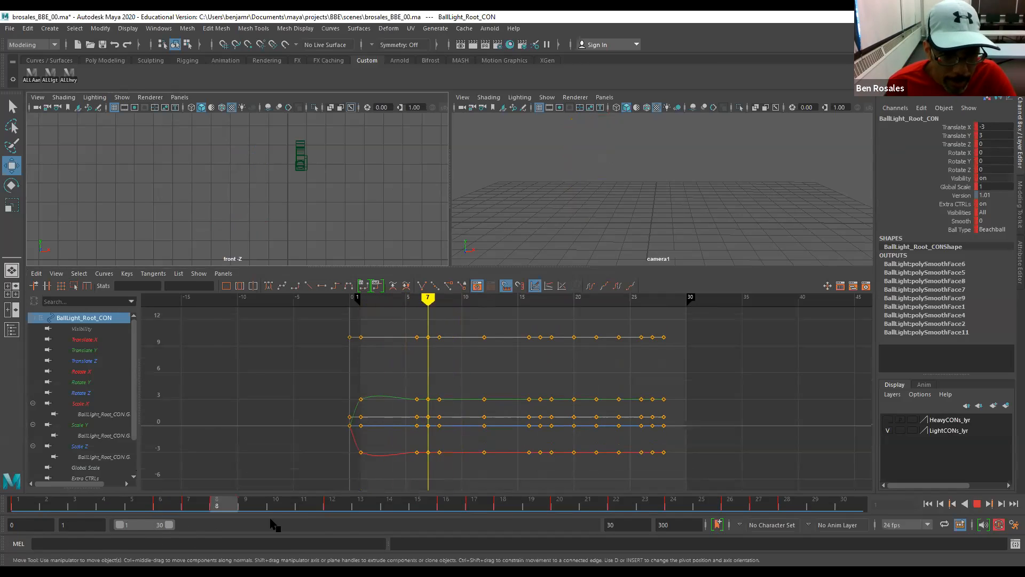
{"action": "key", "text": "Escape"}
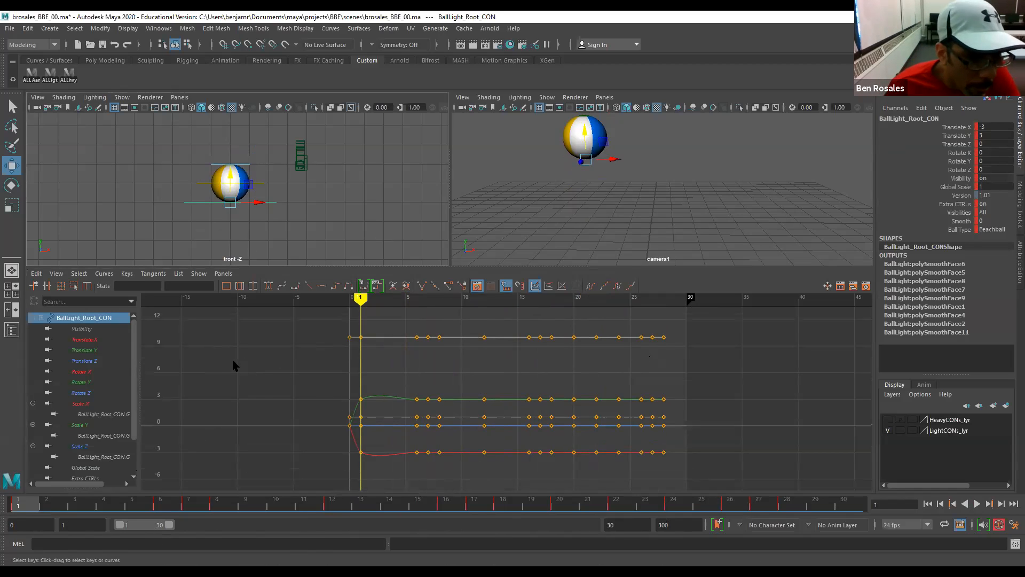
{"action": "left_click", "coordinate": [200, 184]}
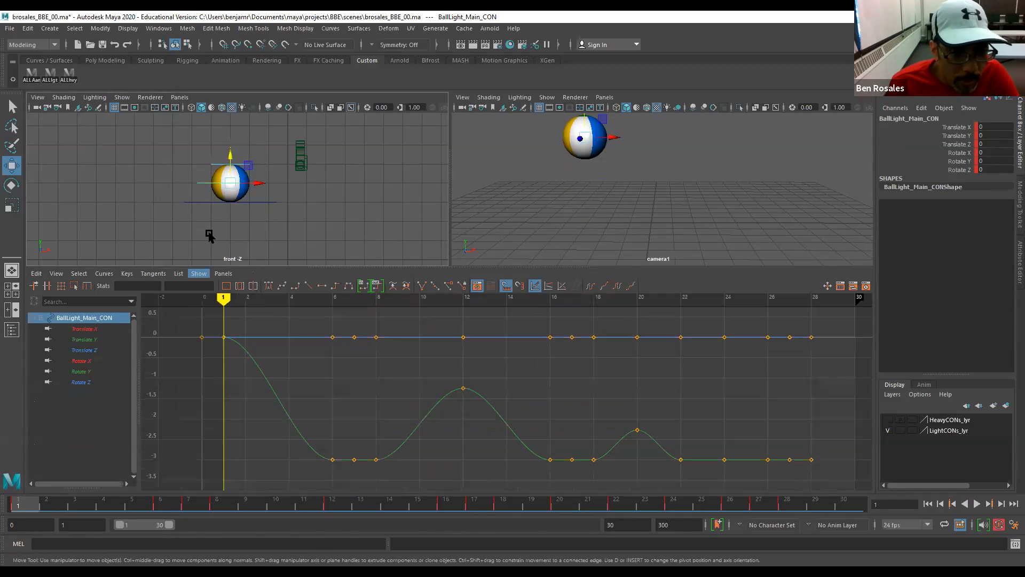
{"action": "key", "text": "alt+v"}
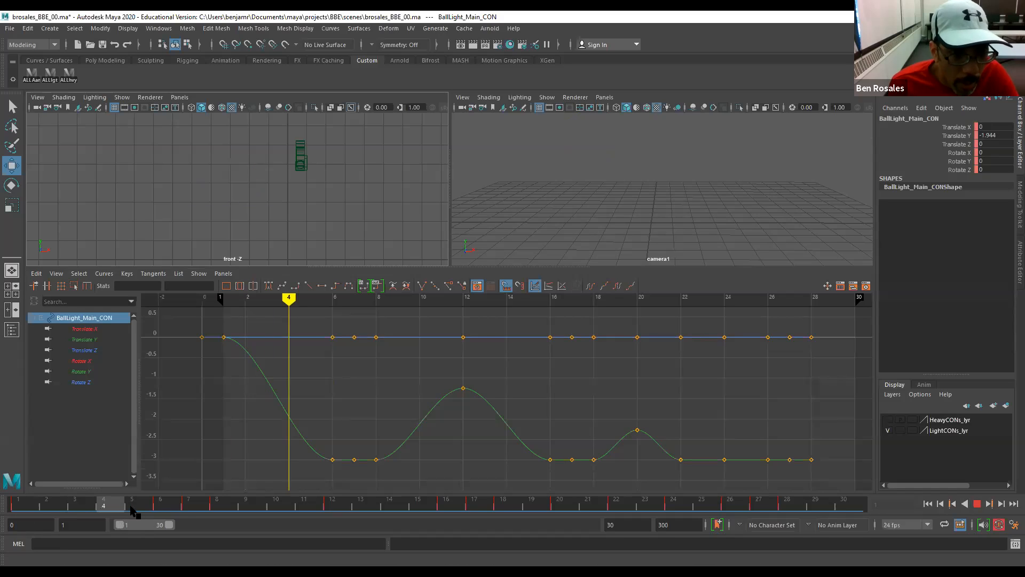
{"action": "left_click", "coordinate": [17, 507]}
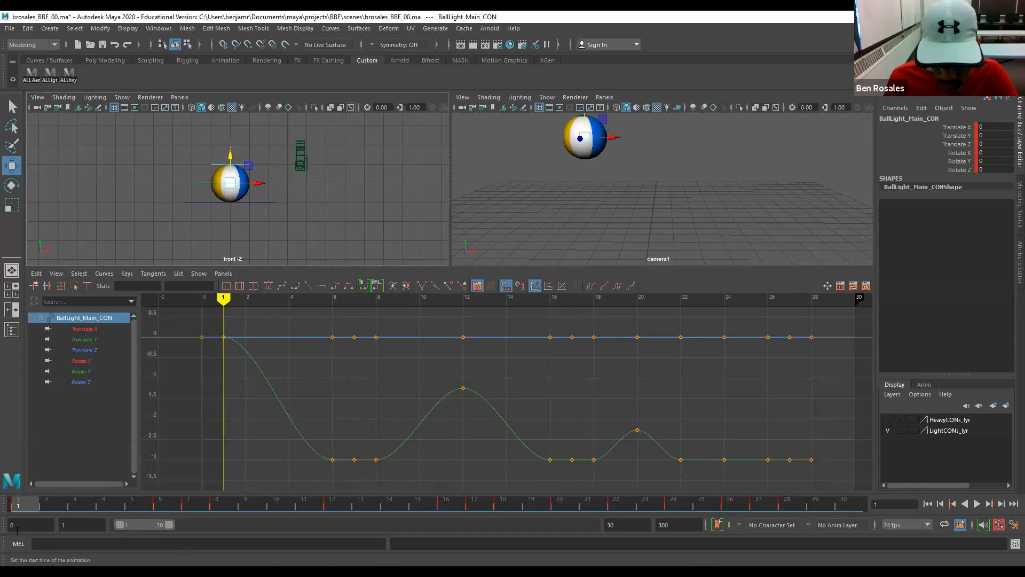
{"action": "left_click_drag", "start_coordinate": [24, 505], "coordinate": [6, 531]}
{"action": "key", "text": "alt+period"}
{"action": "key", "text": "alt+period"}
{"action": "key", "text": "alt+comma"}
{"action": "key", "text": "alt+comma"}
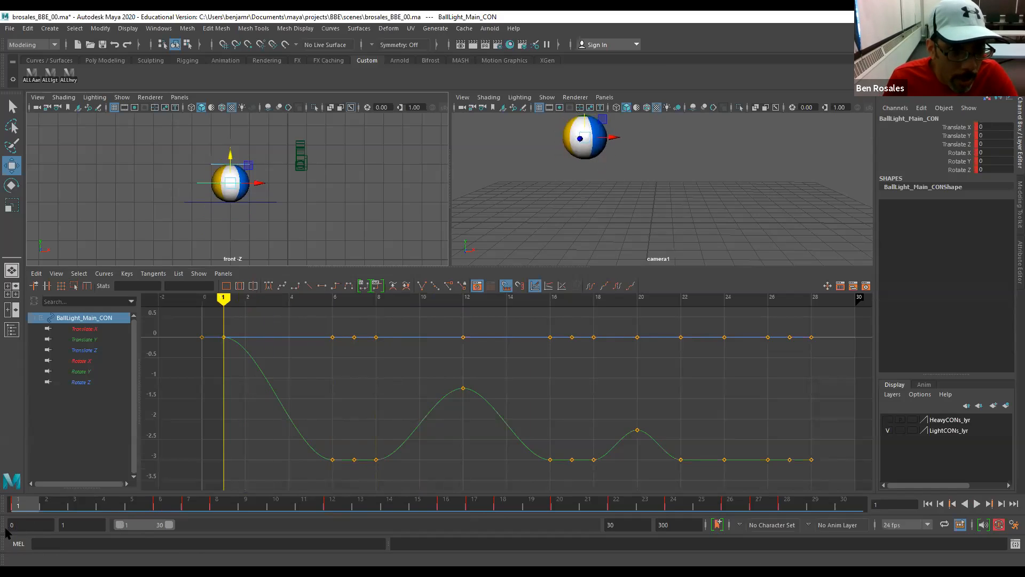
{"action": "key", "text": "alt+comma"}
{"action": "key", "text": "alt+period"}
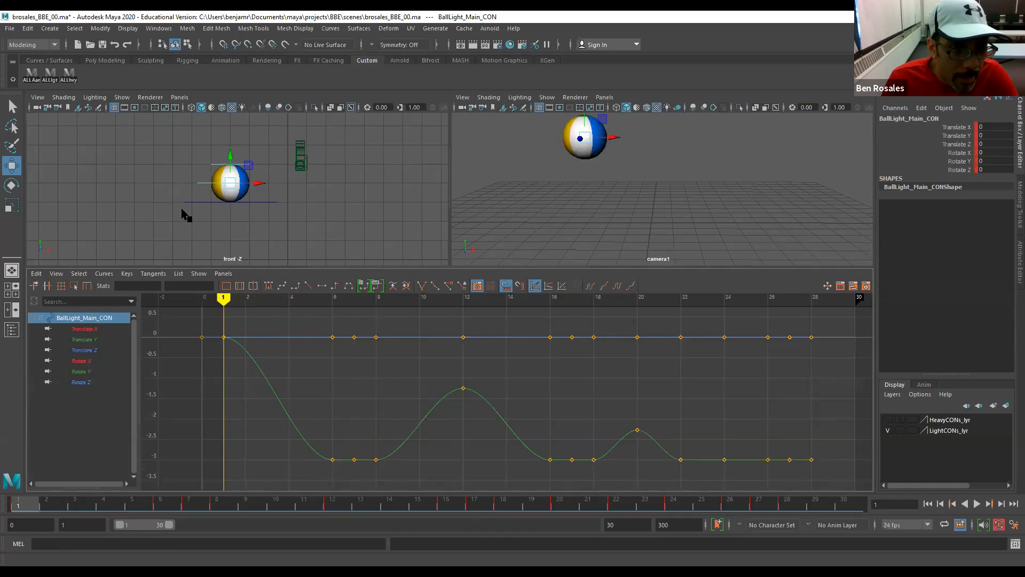
{"action": "left_click", "coordinate": [168, 205], "text": "alt"}
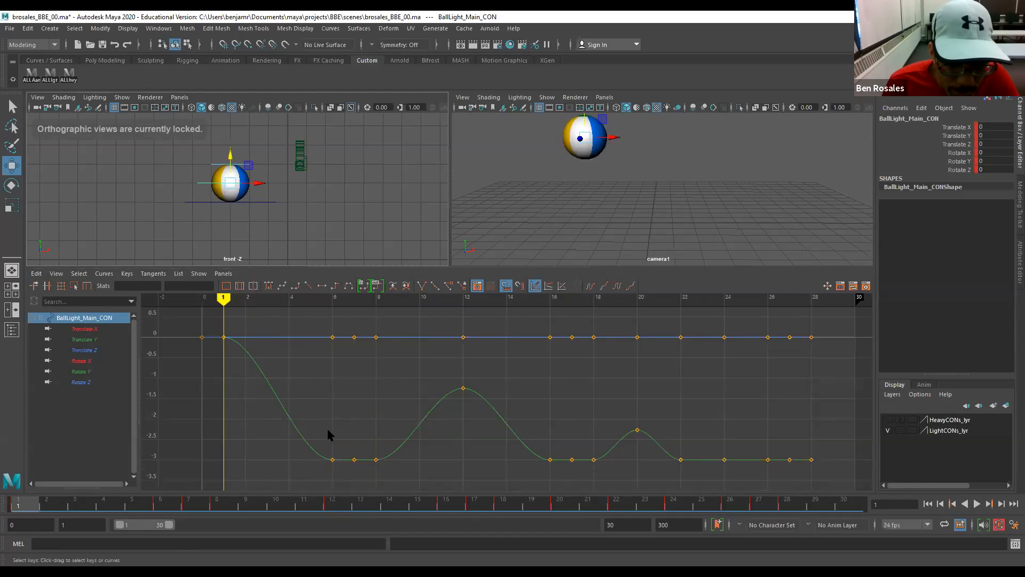
Apply flat tangents to the light ball root control's Translate Y and Translate X keys at frame 1.
{"action": "left_click", "coordinate": [203, 202]}
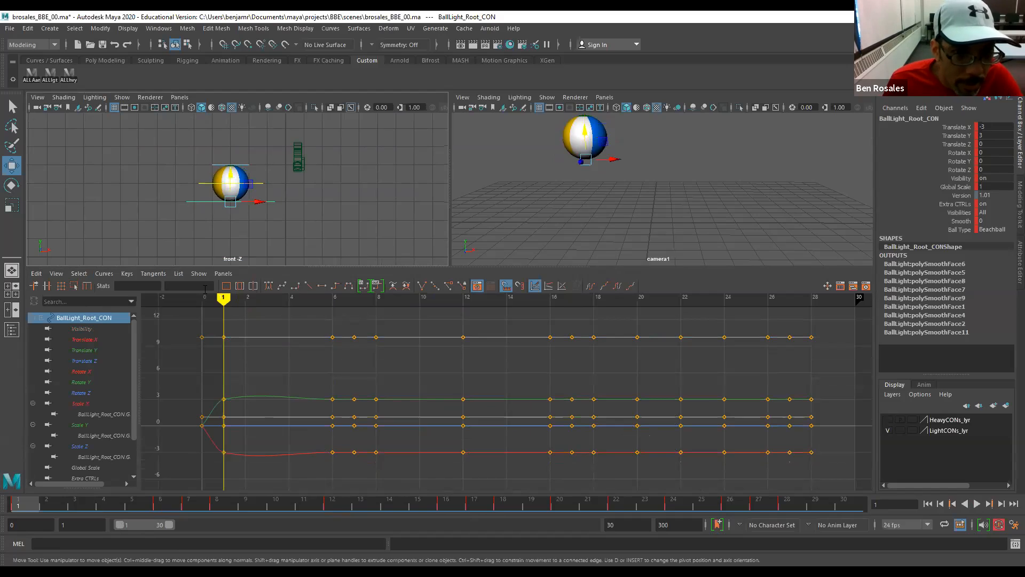
{"action": "left_click", "coordinate": [162, 196]}
{"action": "left_click", "coordinate": [232, 202]}
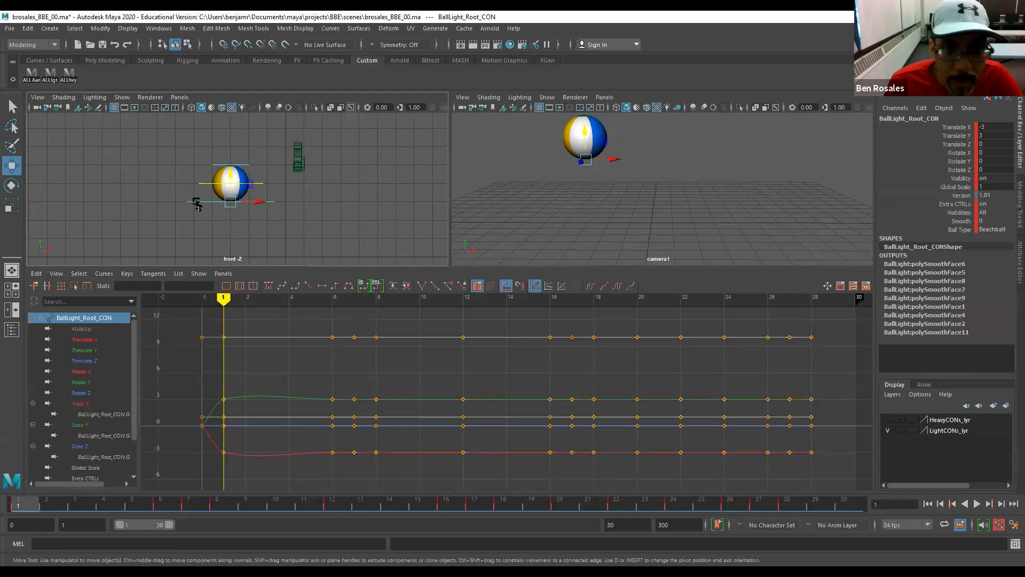
{"action": "middle_click_drag", "start_coordinate": [174, 390], "coordinate": [214, 371], "text": "alt"}
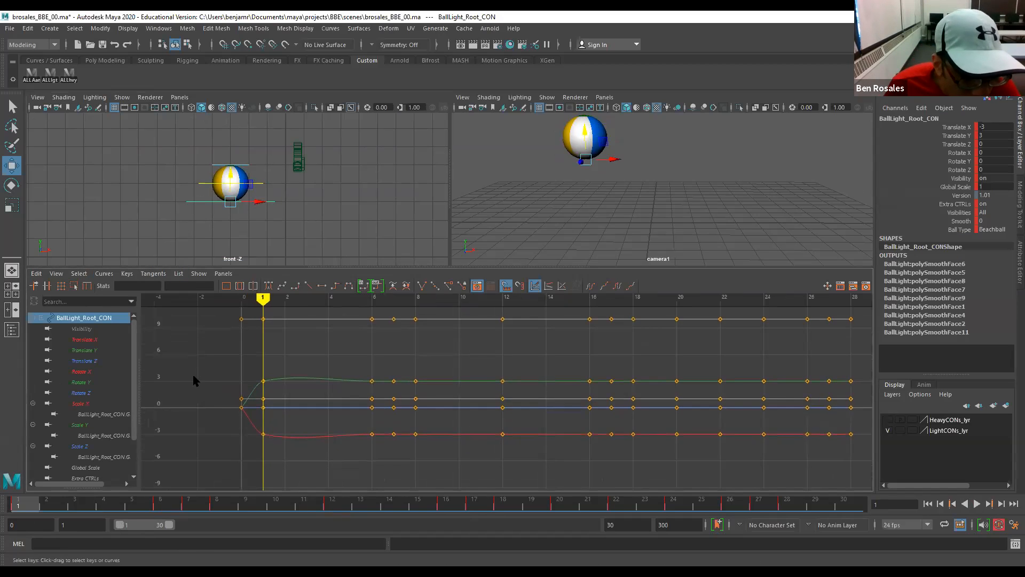
{"action": "right_click_drag", "start_coordinate": [224, 413], "coordinate": [256, 426], "text": "alt"}
{"action": "middle_click_drag", "start_coordinate": [186, 348], "coordinate": [228, 382], "text": "alt"}
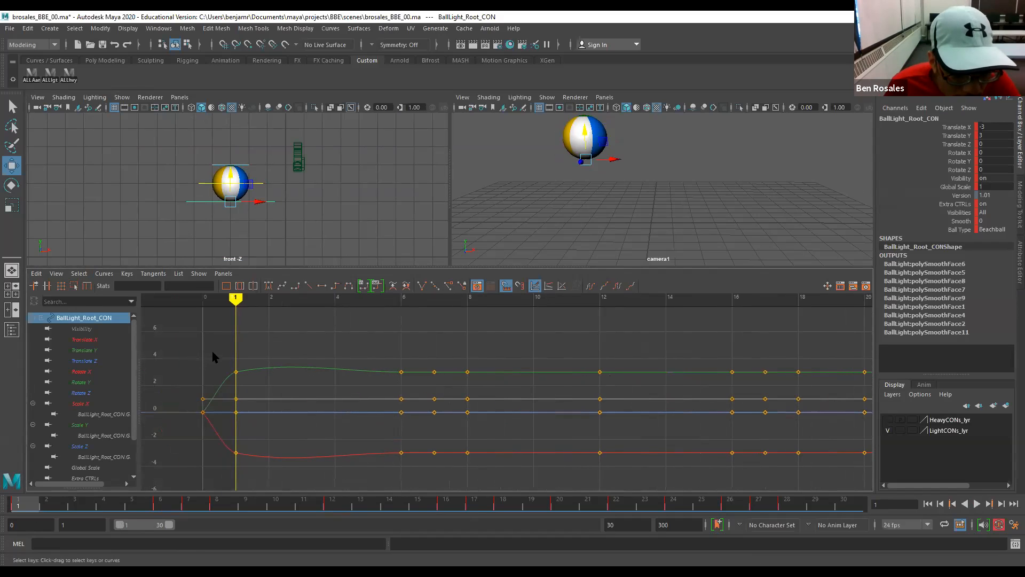
{"action": "left_click_drag", "start_coordinate": [244, 386], "coordinate": [245, 386]}
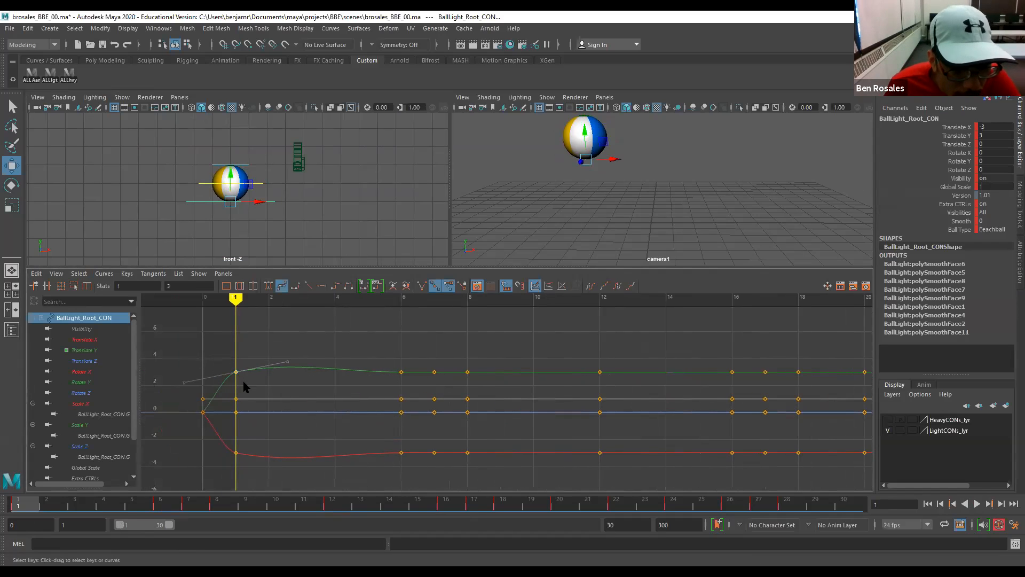
{"action": "left_click", "coordinate": [322, 286]}
{"action": "left_click_drag", "start_coordinate": [225, 439], "coordinate": [241, 458]}
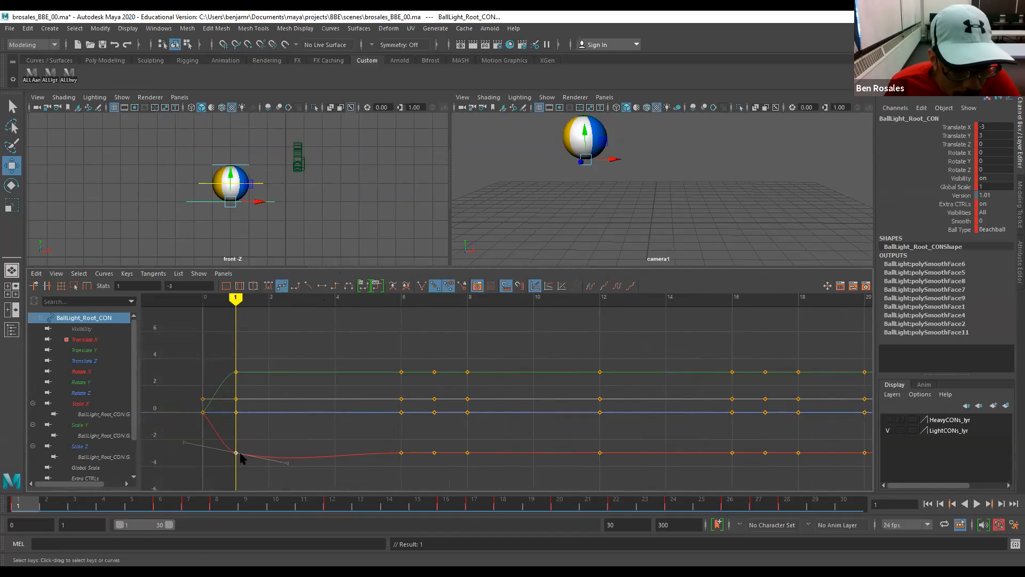
{"action": "left_click", "coordinate": [322, 286]}
Frame the root control's curves, play the animation and step through its frames to check the ball's motion.
{"action": "key", "text": "a"}
{"action": "scroll", "coordinate": [335, 406], "scroll_direction": "down", "scroll_amount": 1}
{"action": "key", "text": "alt+v"}
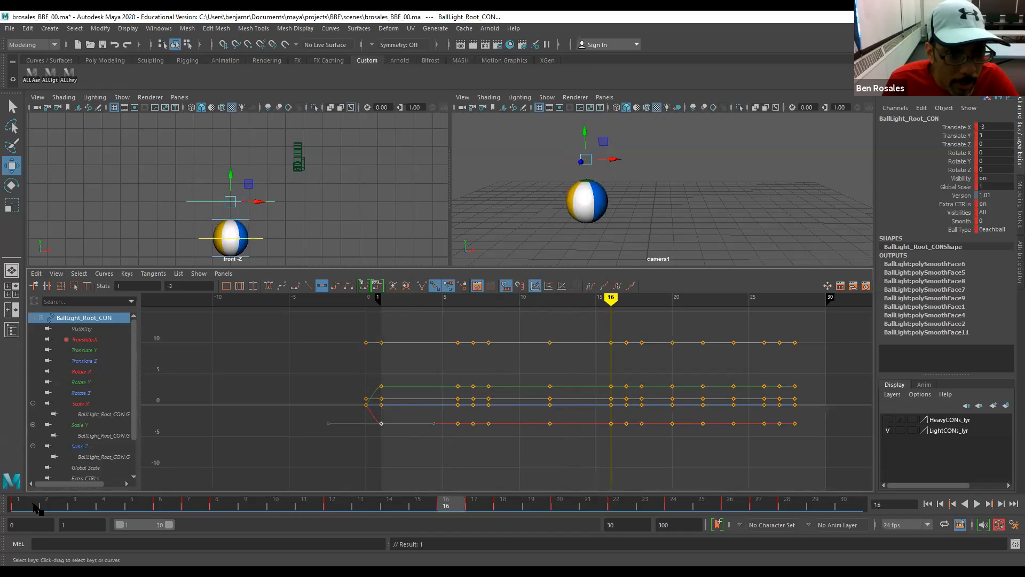
{"action": "key", "text": "alt+period"}
{"action": "key", "text": "alt+period"}
{"action": "key", "text": "alt+period"}
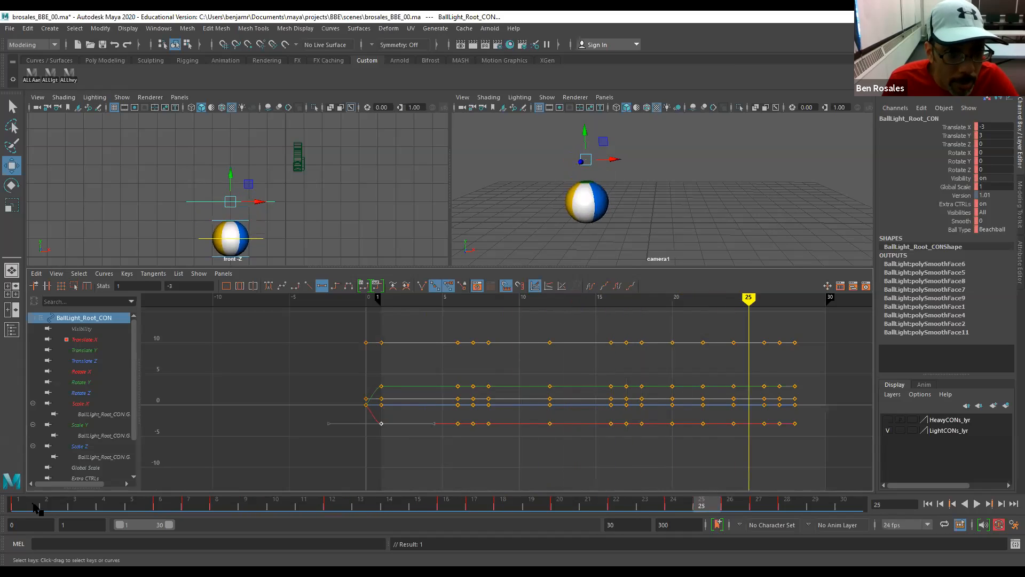
Select all light ball controls and extend the playback range to end at frame 44.
{"action": "left_click", "coordinate": [174, 222]}
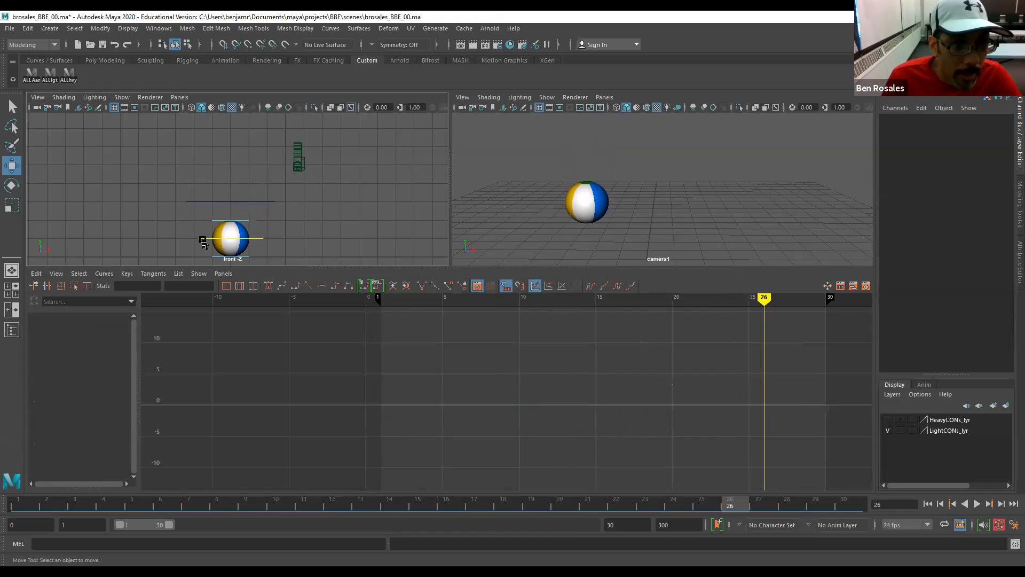
{"action": "left_click", "coordinate": [204, 239]}
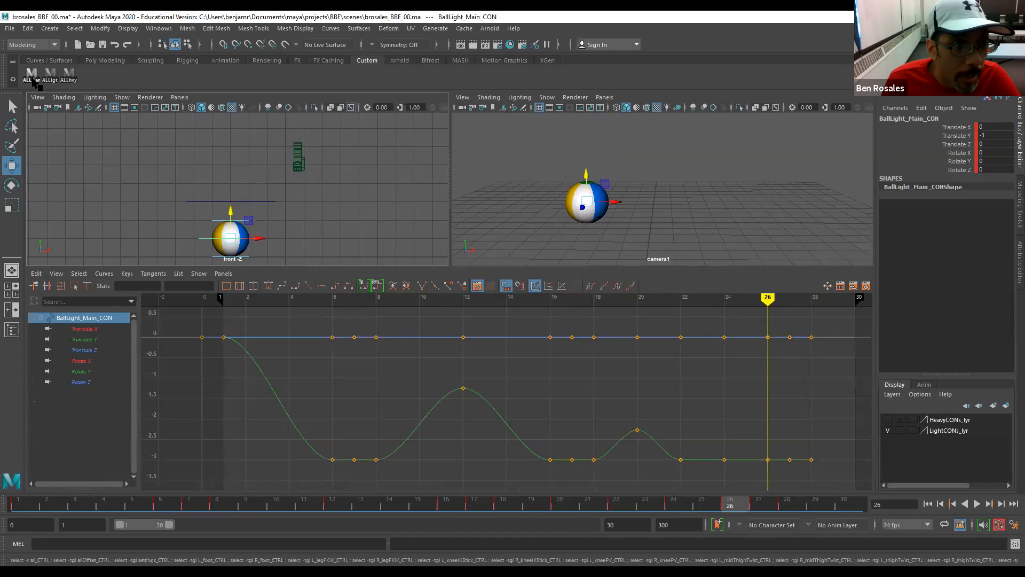
{"action": "scroll", "coordinate": [400, 400], "scroll_direction": "down", "scroll_amount": 4}
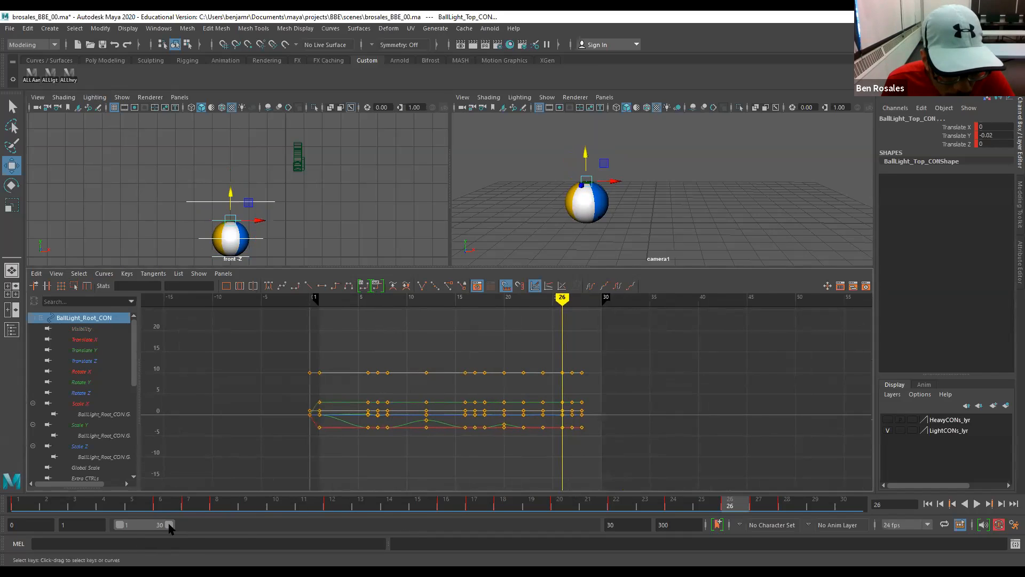
{"action": "left_click_drag", "start_coordinate": [169, 525], "coordinate": [192, 525]}
Scrub back toward the start and step through the first bounces up to frame 20 to examine their timing.
{"action": "left_click_drag", "start_coordinate": [486, 507], "coordinate": [240, 516]}
{"action": "key", "text": "period"}
{"action": "key", "text": "period"}
{"action": "key", "text": "period"}
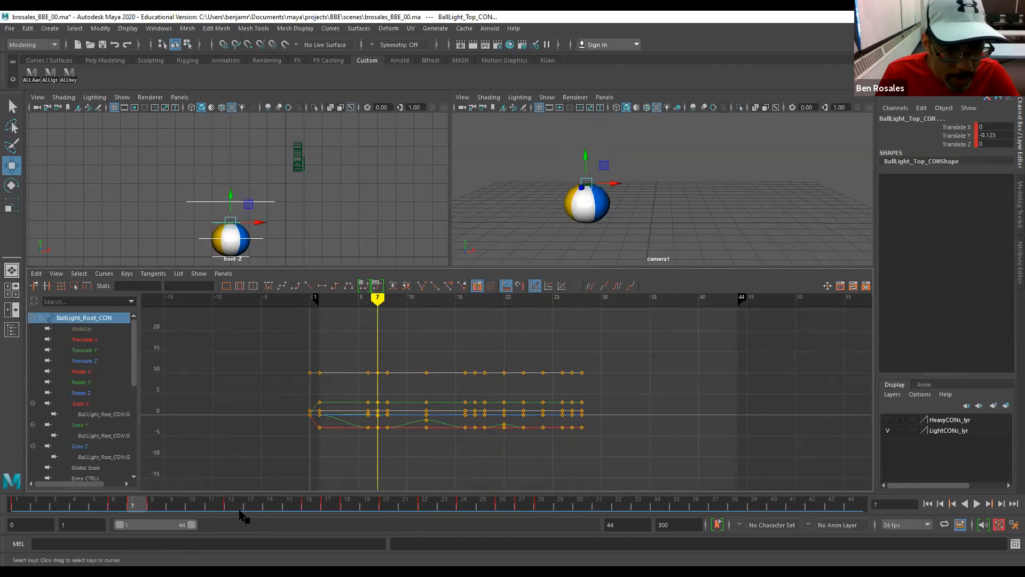
{"action": "key", "text": "alt+period"}
{"action": "key", "text": "alt+period"}
{"action": "key", "text": "alt+period"}
{"action": "key", "text": "alt+period"}
{"action": "key", "text": "alt+period"}
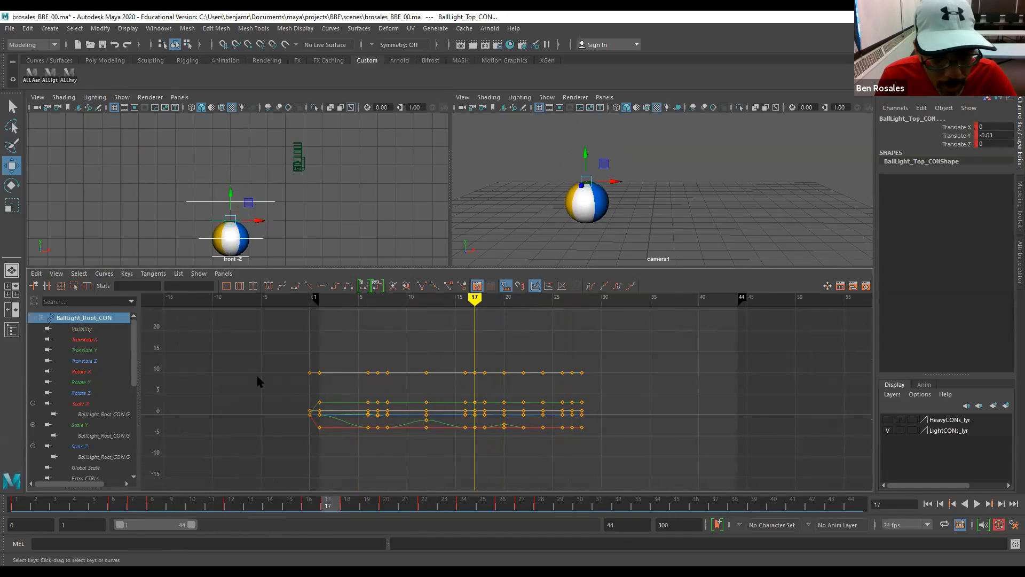
{"action": "key", "text": "alt+period"}
{"action": "key", "text": "alt+period"}
{"action": "key", "text": "alt+period"}
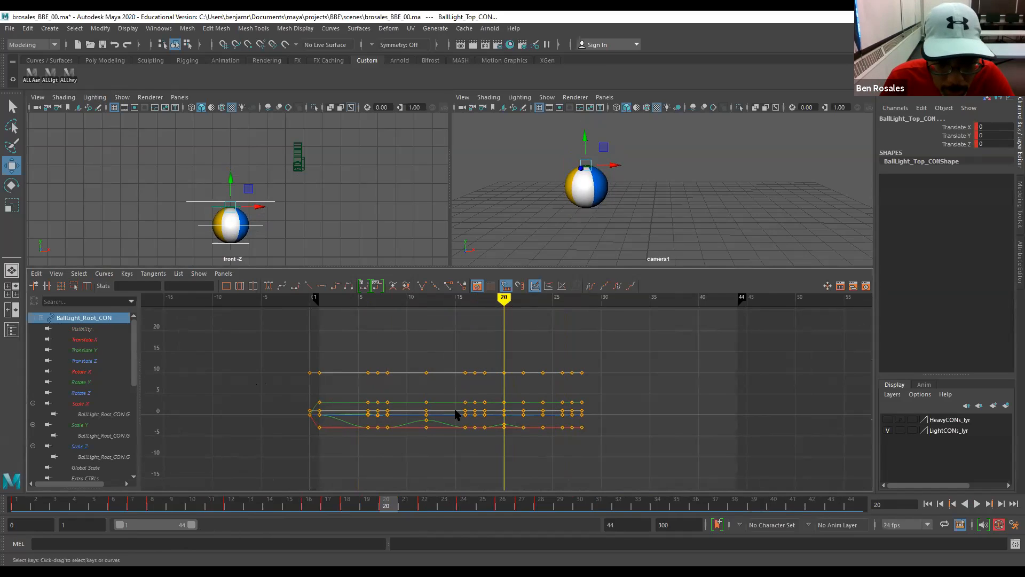
Delay all light ball keys from frame 20 onward by two frames so the second bounce peaks at frame 22.
{"action": "key", "text": "alt+comma"}
{"action": "key", "text": "alt+comma"}
{"action": "key", "text": "alt+period"}
{"action": "key", "text": "alt+period"}
{"action": "key", "text": "alt+period"}
{"action": "key", "text": "alt+comma"}
{"action": "key", "text": "alt+comma"}
{"action": "key", "text": "alt+comma"}
{"action": "key", "text": "alt+period"}
{"action": "key", "text": "alt+period"}
{"action": "key", "text": "alt+period"}
{"action": "key", "text": "alt+period"}
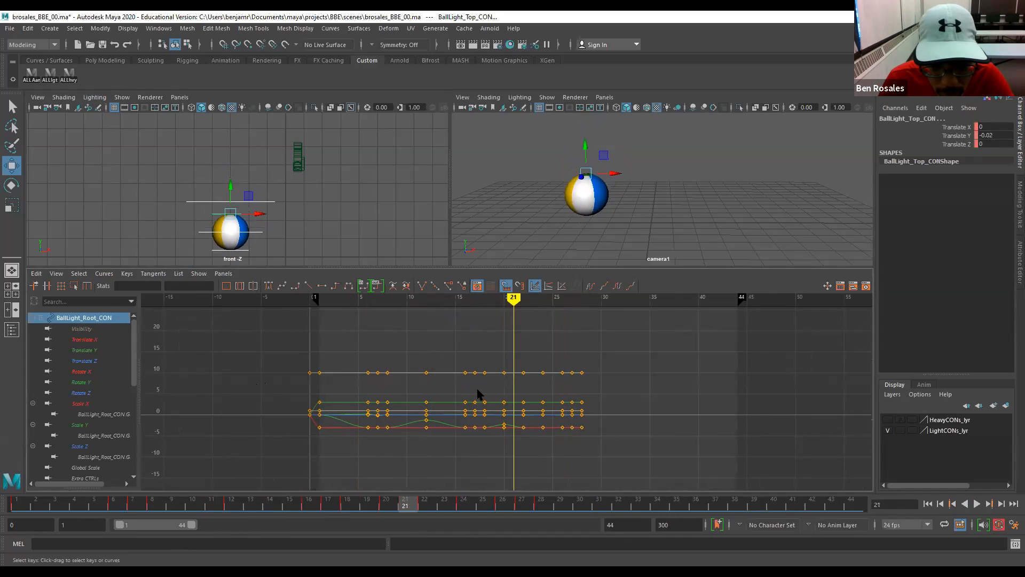
{"action": "left_click_drag", "start_coordinate": [496, 346], "coordinate": [585, 430]}
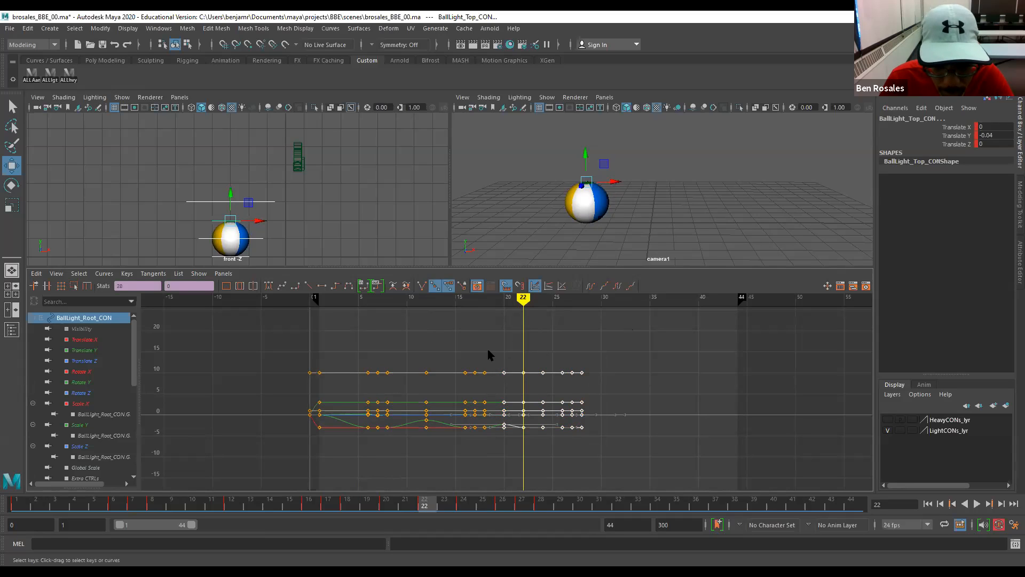
{"action": "middle_click_drag", "start_coordinate": [487, 438], "coordinate": [504, 443], "text": "shift"}
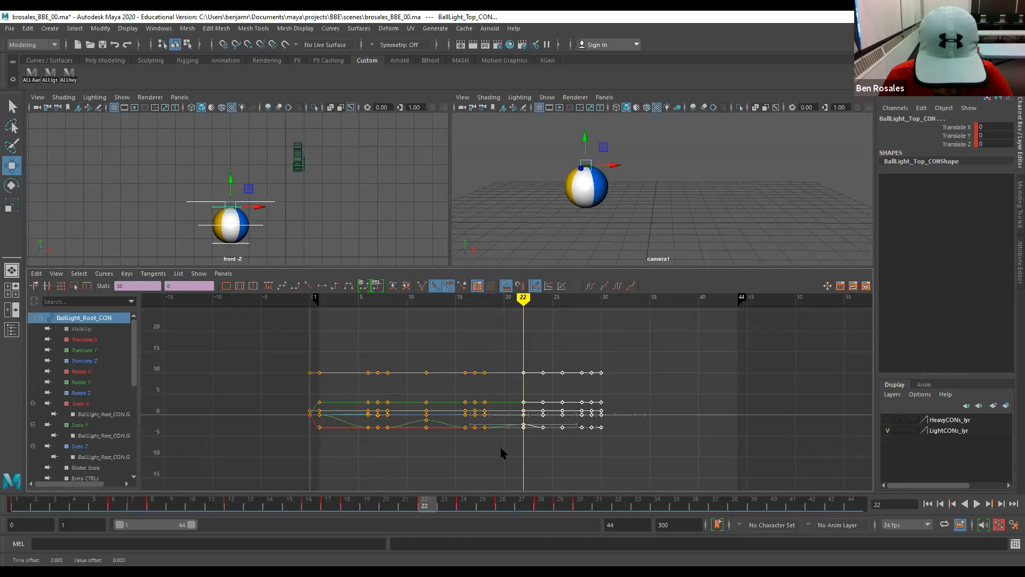
Step back and forth between the keys around frame 22 to examine the second bounce's timing.
{"action": "key", "text": "comma"}
{"action": "key", "text": "period"}
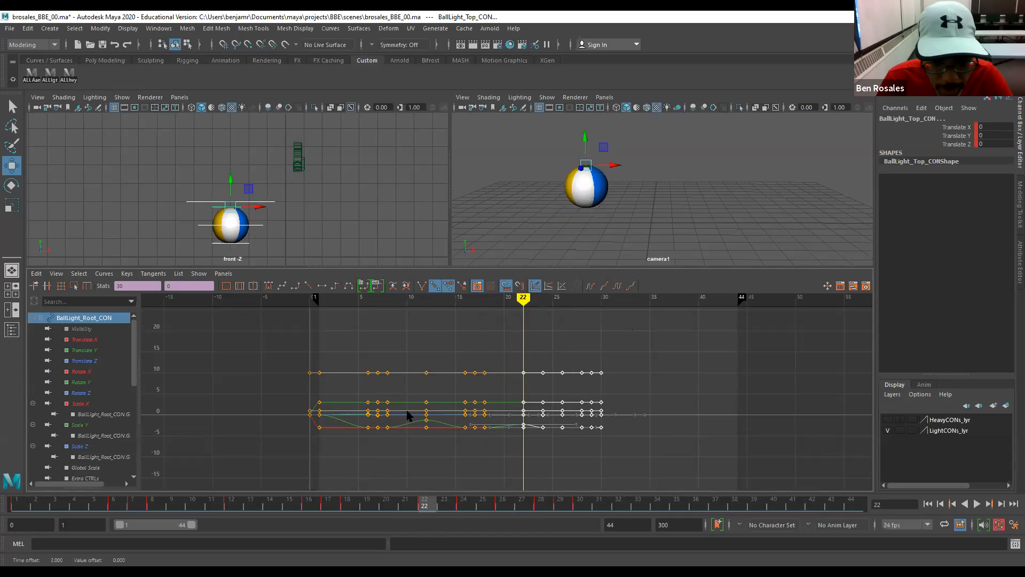
{"action": "key", "text": "comma"}
{"action": "key", "text": "period"}
{"action": "key", "text": "period"}
{"action": "key", "text": "comma"}
{"action": "key", "text": "comma"}
{"action": "key", "text": "period"}
{"action": "key", "text": "comma"}
{"action": "key", "text": "period"}
{"action": "key", "text": "period"}
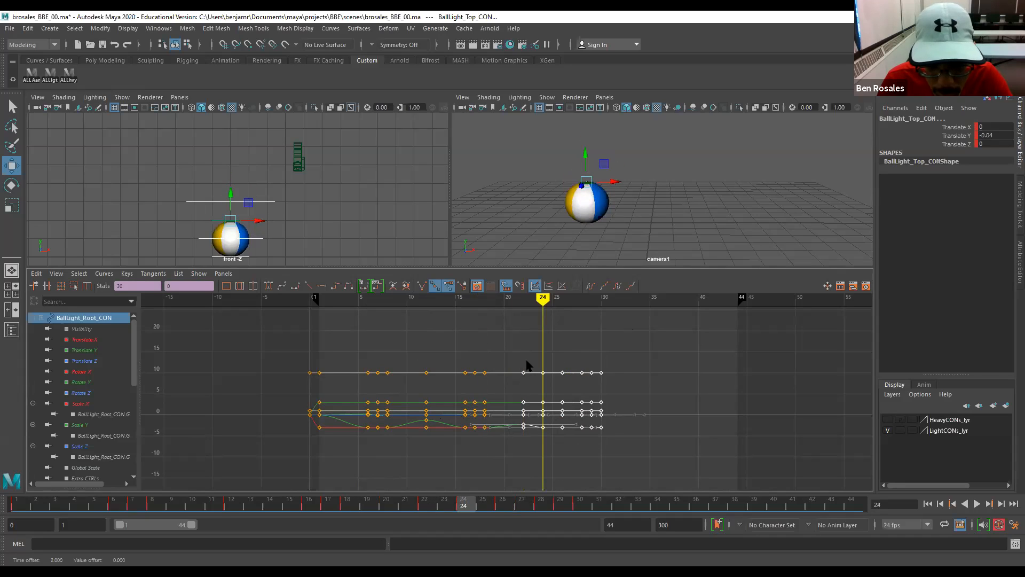
{"action": "key", "text": "comma"}
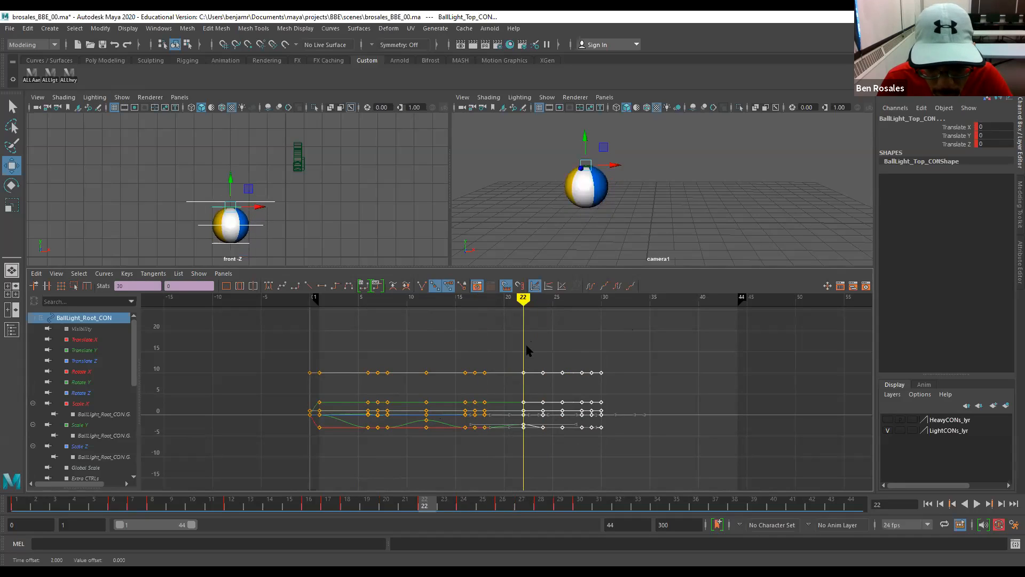
Delay all light ball keys from frame 24 onward by two frames so the landing starts at frame 26.
{"action": "key", "text": "alt+period"}
{"action": "key", "text": "alt+period"}
{"action": "key", "text": "alt+period"}
{"action": "key", "text": "alt+period"}
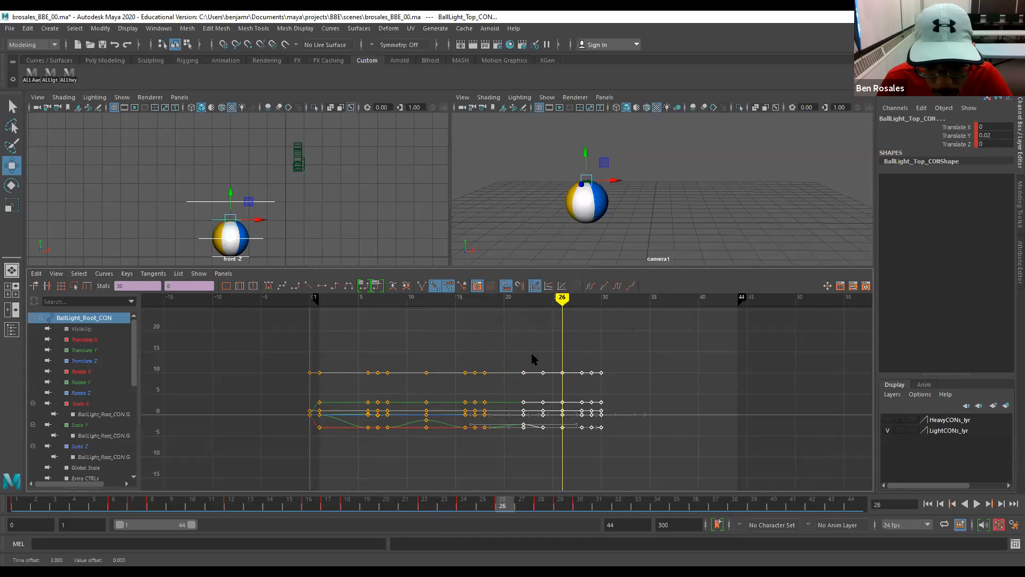
{"action": "left_click_drag", "start_coordinate": [538, 363], "coordinate": [614, 465]}
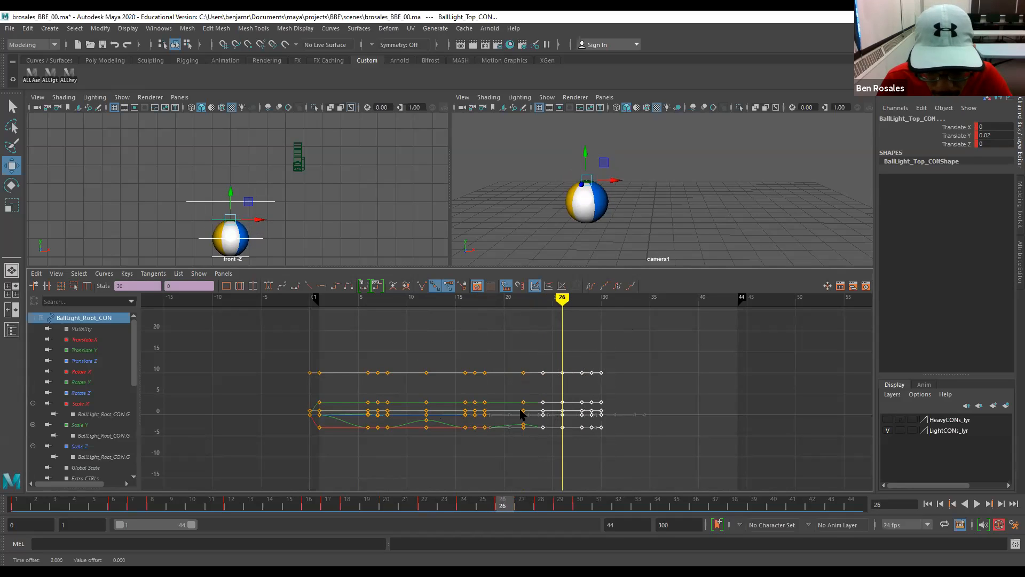
{"action": "middle_click_drag", "start_coordinate": [523, 462], "coordinate": [541, 459], "text": "shift"}
Step through the retimed animation frame by frame up to frame 34 and scrub back to frame 19.
{"action": "left_click_drag", "start_coordinate": [511, 510], "coordinate": [73, 506]}
{"action": "key", "text": "alt+period"}
{"action": "key", "text": "alt+period"}
{"action": "key", "text": "alt+period"}
{"action": "key", "text": "alt+period"}
{"action": "key", "text": "alt+period"}
{"action": "key", "text": "alt+period"}
{"action": "key", "text": "alt+period"}
{"action": "key", "text": "alt+period"}
{"action": "key", "text": "alt+period"}
{"action": "key", "text": "alt+period"}
{"action": "key", "text": "alt+period"}
{"action": "key", "text": "alt+period"}
{"action": "key", "text": "alt+period"}
{"action": "key", "text": "alt+period"}
{"action": "key", "text": "alt+period"}
{"action": "key", "text": "alt+period"}
{"action": "key", "text": "alt+period"}
{"action": "key", "text": "alt+period"}
{"action": "key", "text": "alt+period"}
{"action": "key", "text": "alt+period"}
{"action": "key", "text": "alt+period"}
{"action": "key", "text": "alt+period"}
{"action": "key", "text": "alt+period"}
{"action": "key", "text": "alt+period"}
{"action": "key", "text": "alt+period"}
{"action": "key", "text": "alt+period"}
{"action": "key", "text": "alt+period"}
{"action": "key", "text": "alt+period"}
{"action": "key", "text": "alt+period"}
{"action": "key", "text": "alt+period"}
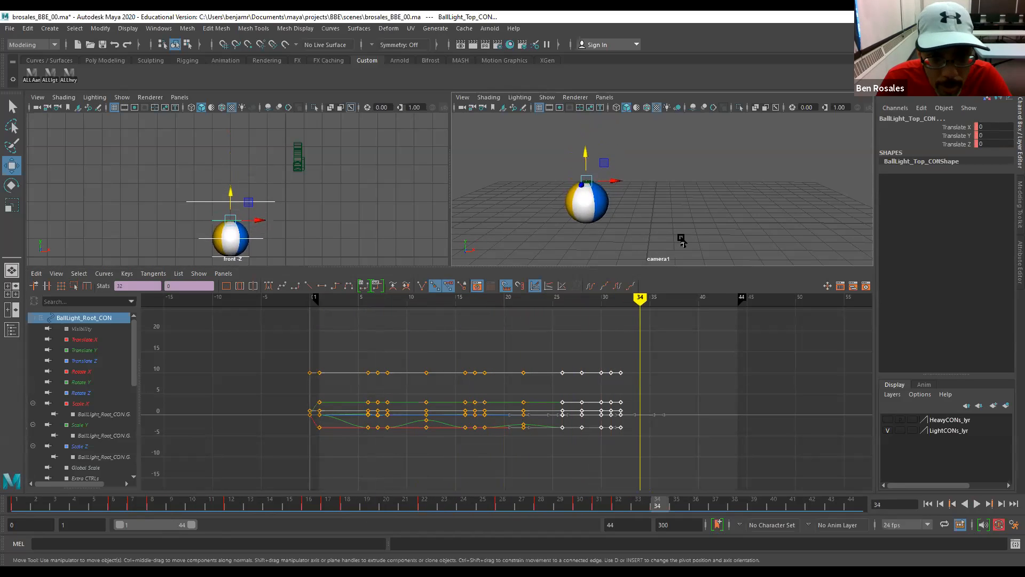
{"action": "mouse_move", "coordinate": [593, 505]}
{"action": "left_mouse_down"}
{"action": "mouse_move", "coordinate": [8, 512]}
{"action": "mouse_move", "coordinate": [870, 474]}
{"action": "mouse_move", "coordinate": [458, 514]}
{"action": "mouse_move", "coordinate": [23, 526]}
{"action": "mouse_move", "coordinate": [366, 504]}
{"action": "left_mouse_up"}
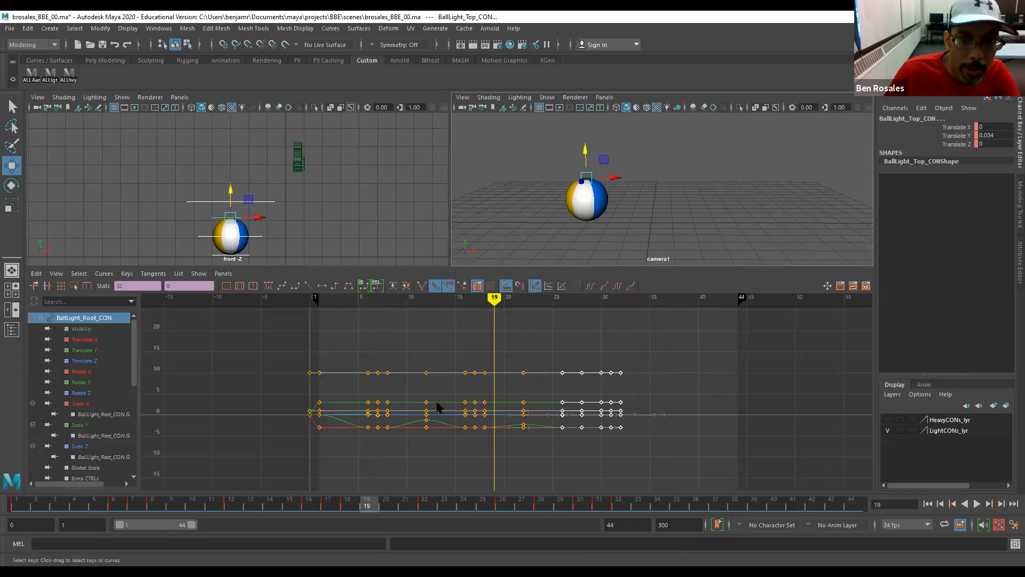